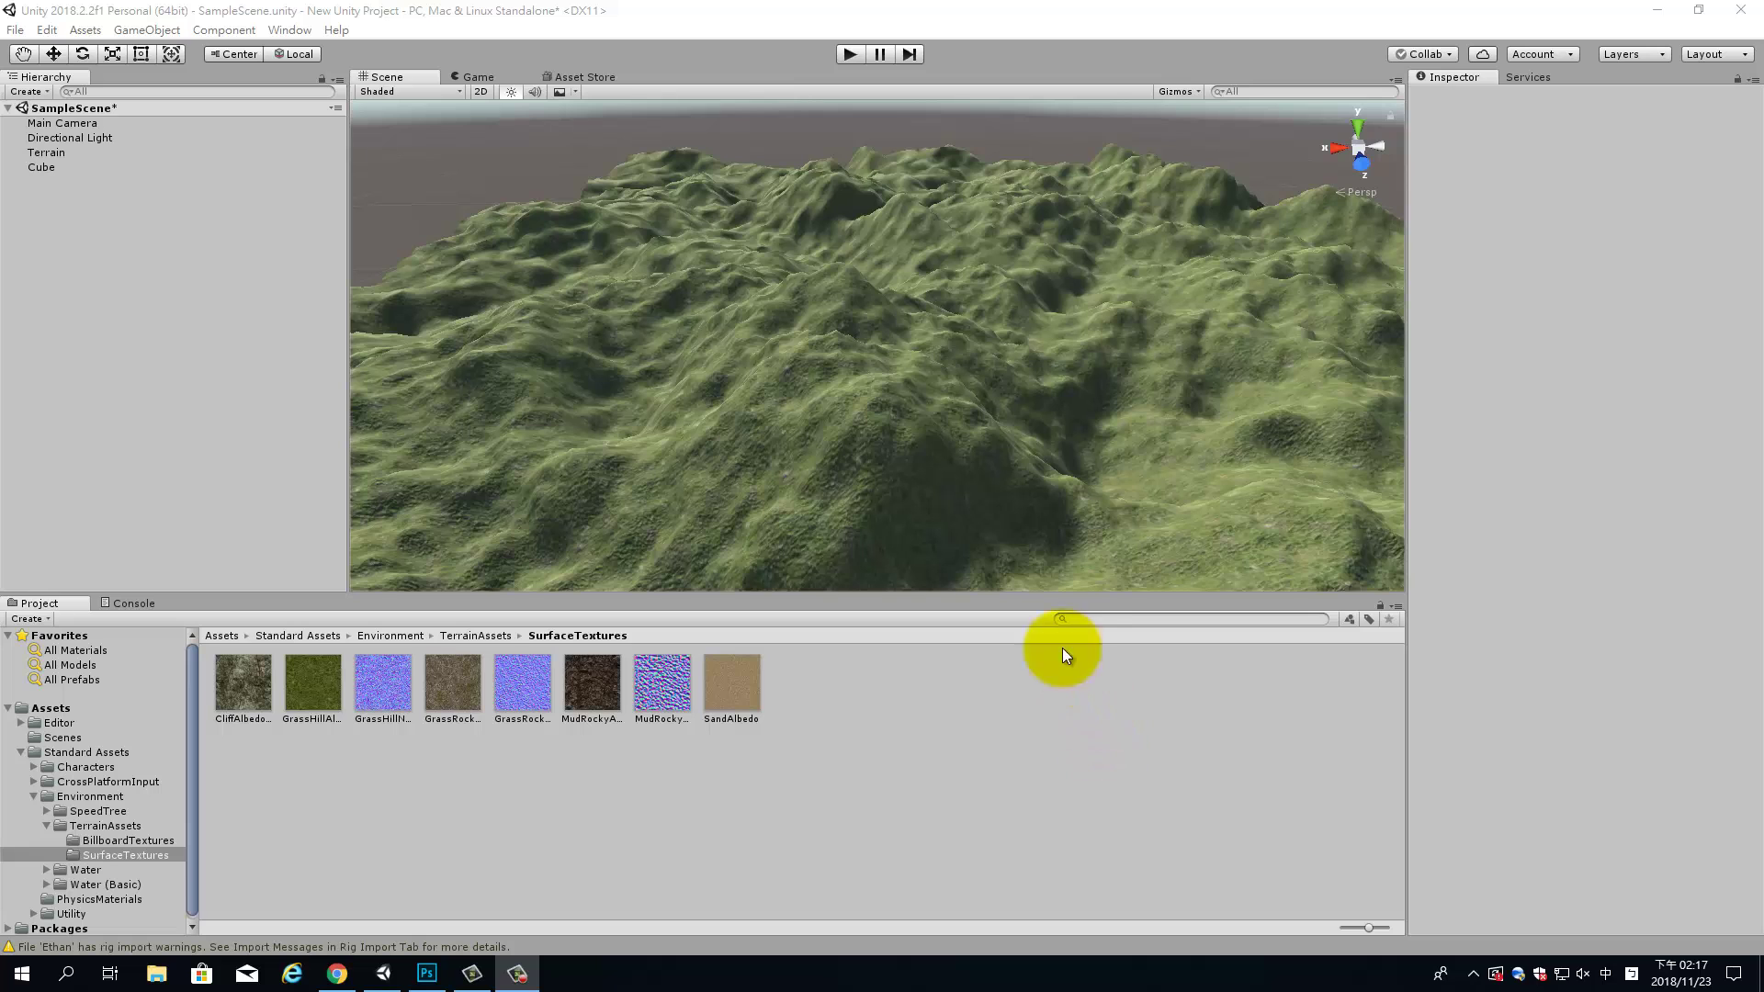
Select the Terrain and activate Raise/Lower Terrain, with brush size 100 and opacity 66.
{"action": "mouse_move", "coordinate": [884, 449]}
{"action": "left_mouse_down", "text": "alt"}
{"action": "mouse_move", "coordinate": [826, 442]}
{"action": "mouse_move", "coordinate": [1072, 459]}
{"action": "left_mouse_up", "text": "alt"}
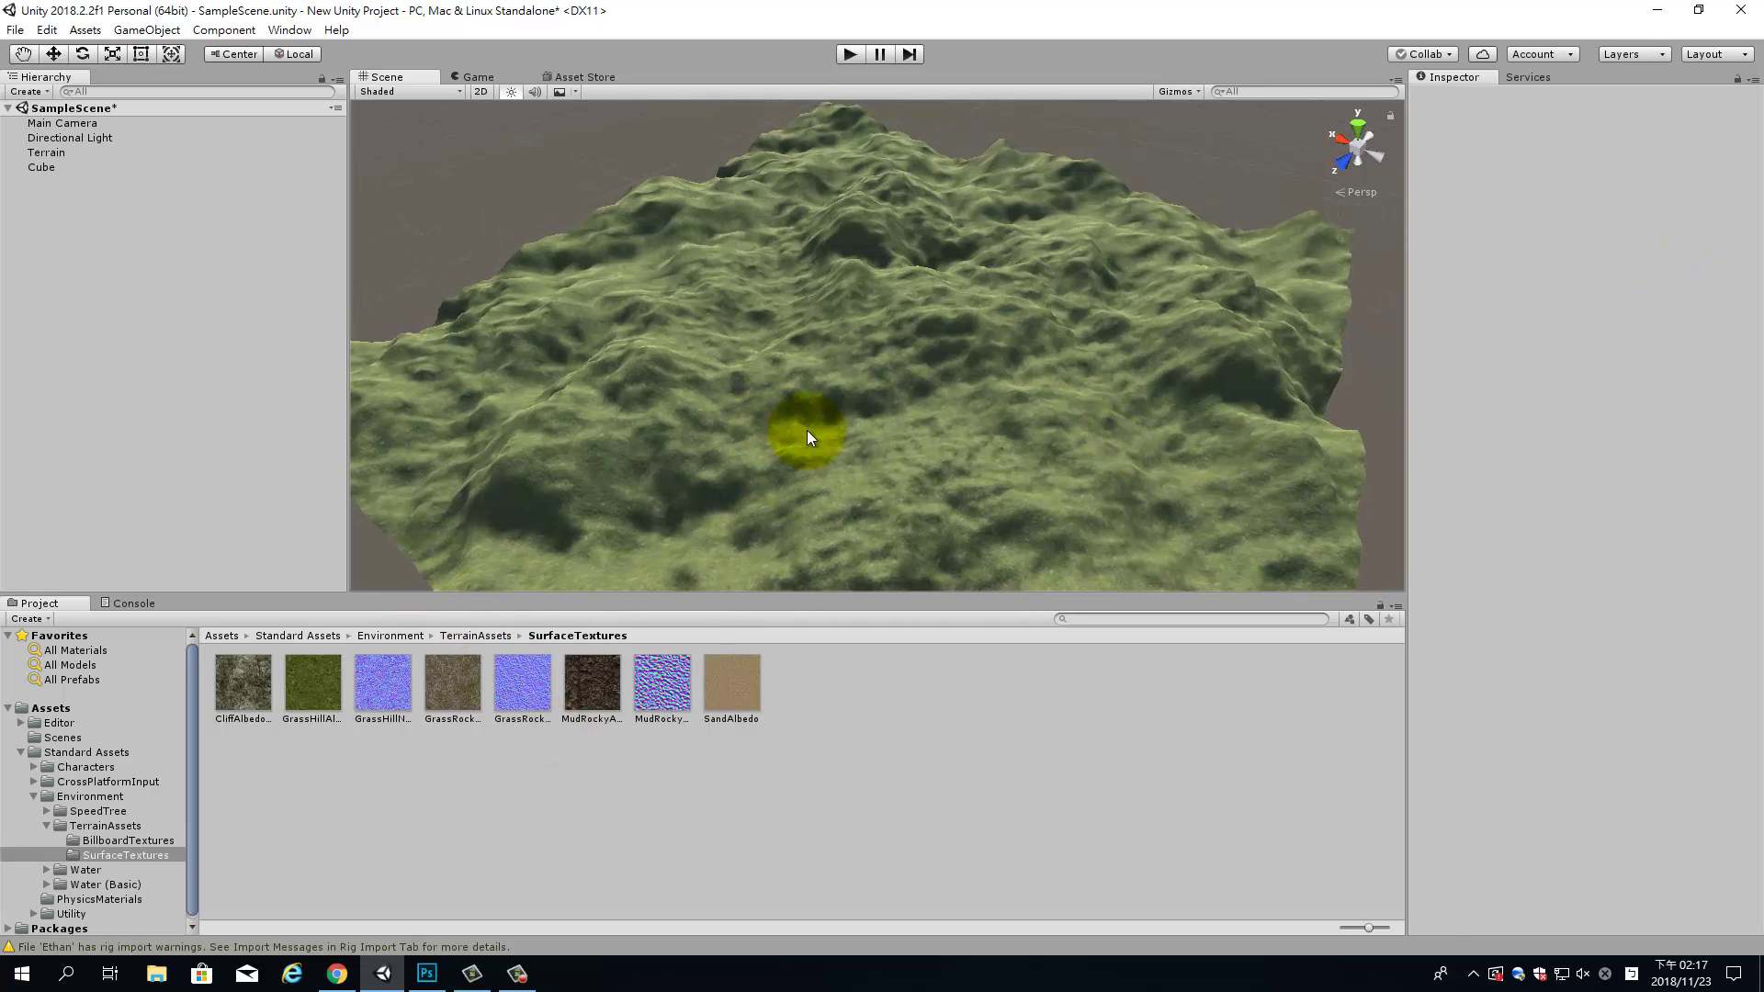
{"action": "left_click", "coordinate": [806, 430]}
{"action": "left_click", "coordinate": [1495, 226]}
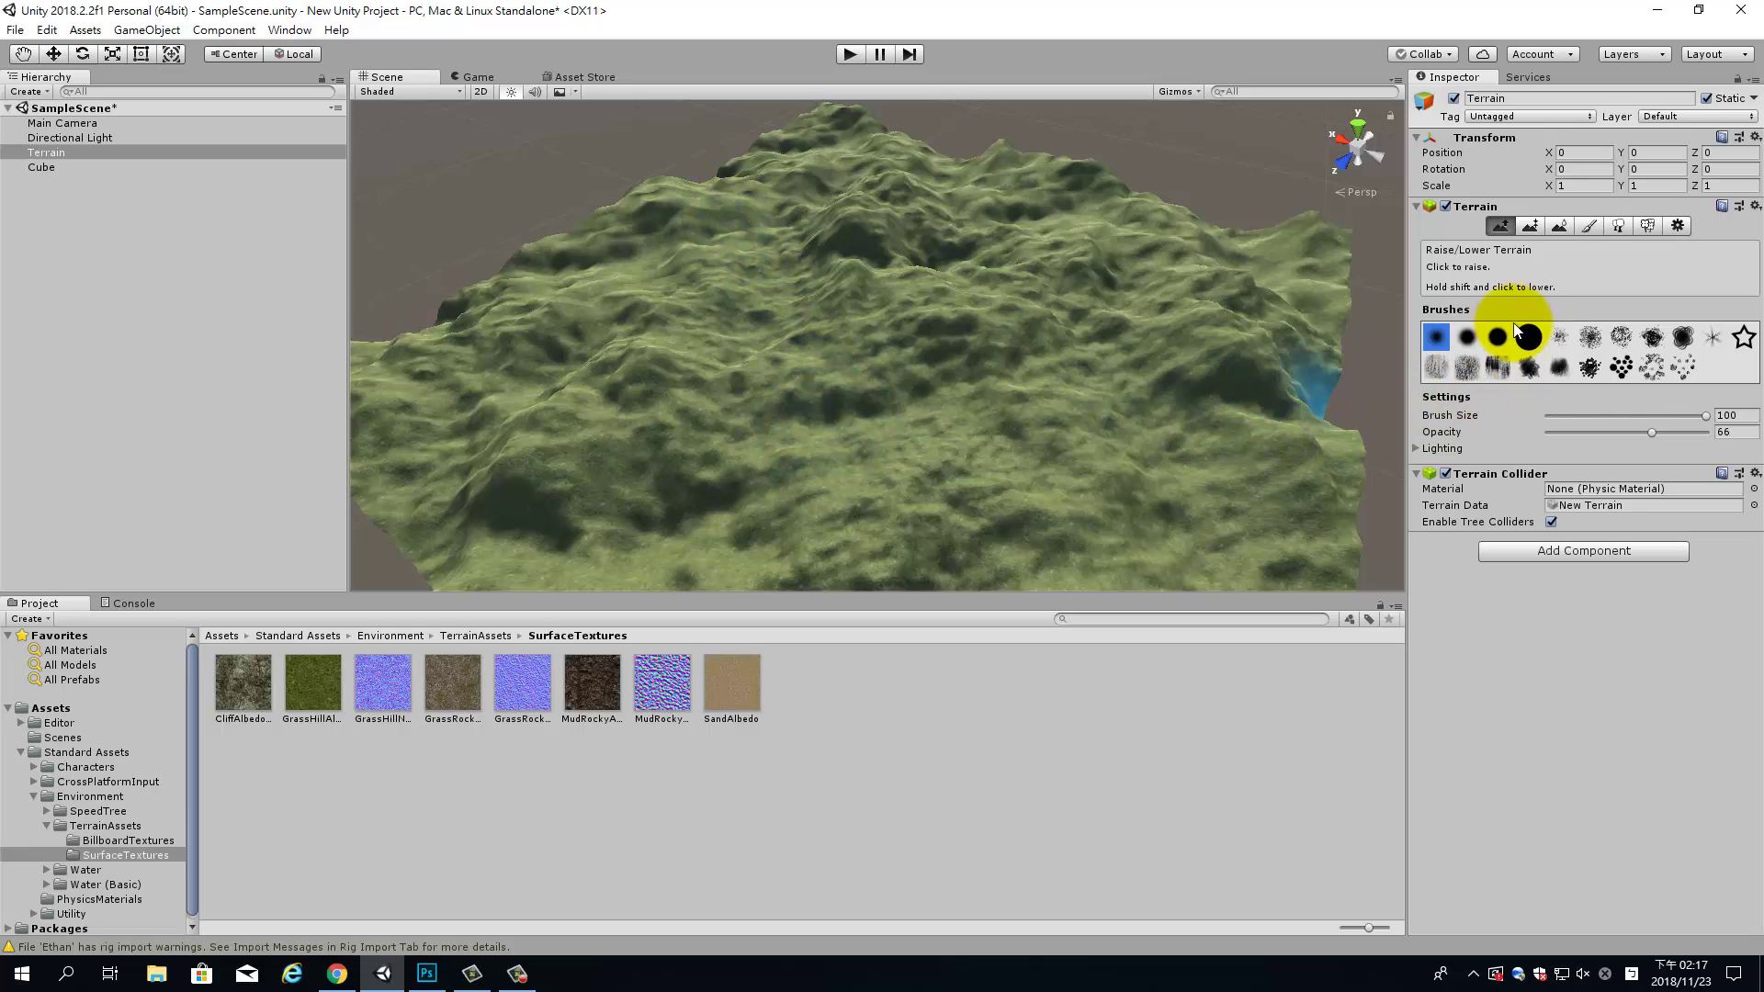
Add a new terrain paint texture with SandAlbedo in its Albedo slot.
{"action": "left_click", "coordinate": [1587, 227]}
{"action": "left_click", "coordinate": [1708, 462]}
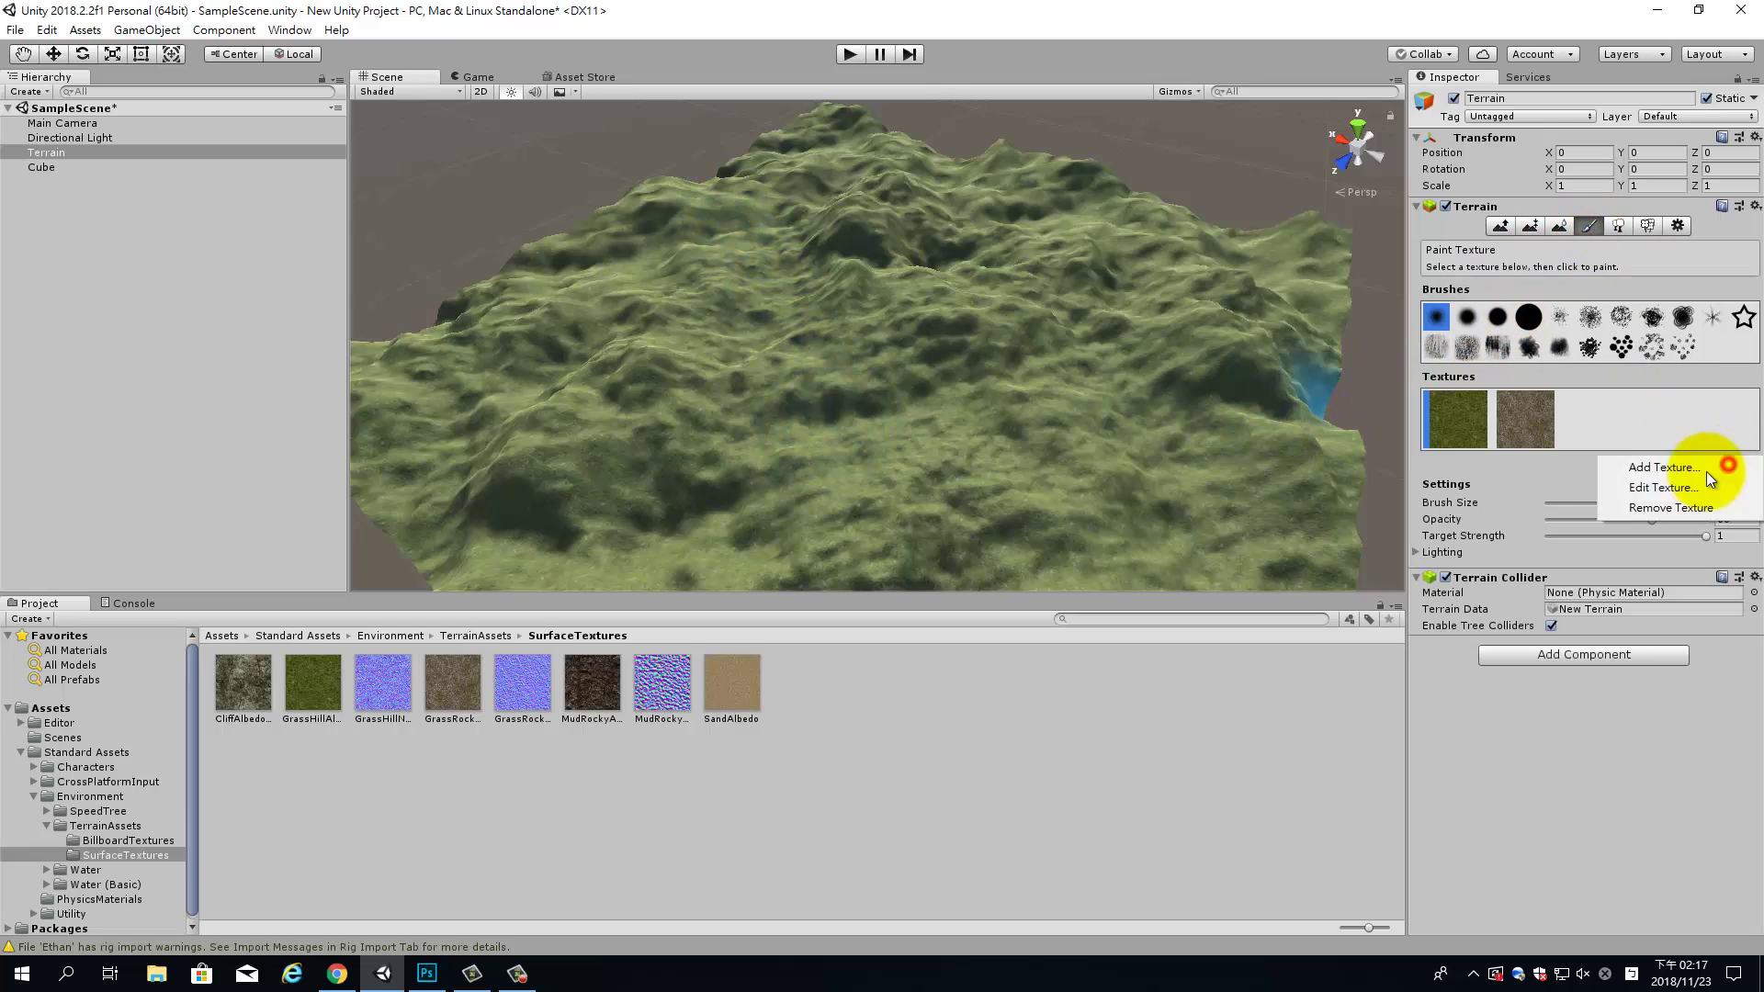
{"action": "left_click", "coordinate": [1672, 467]}
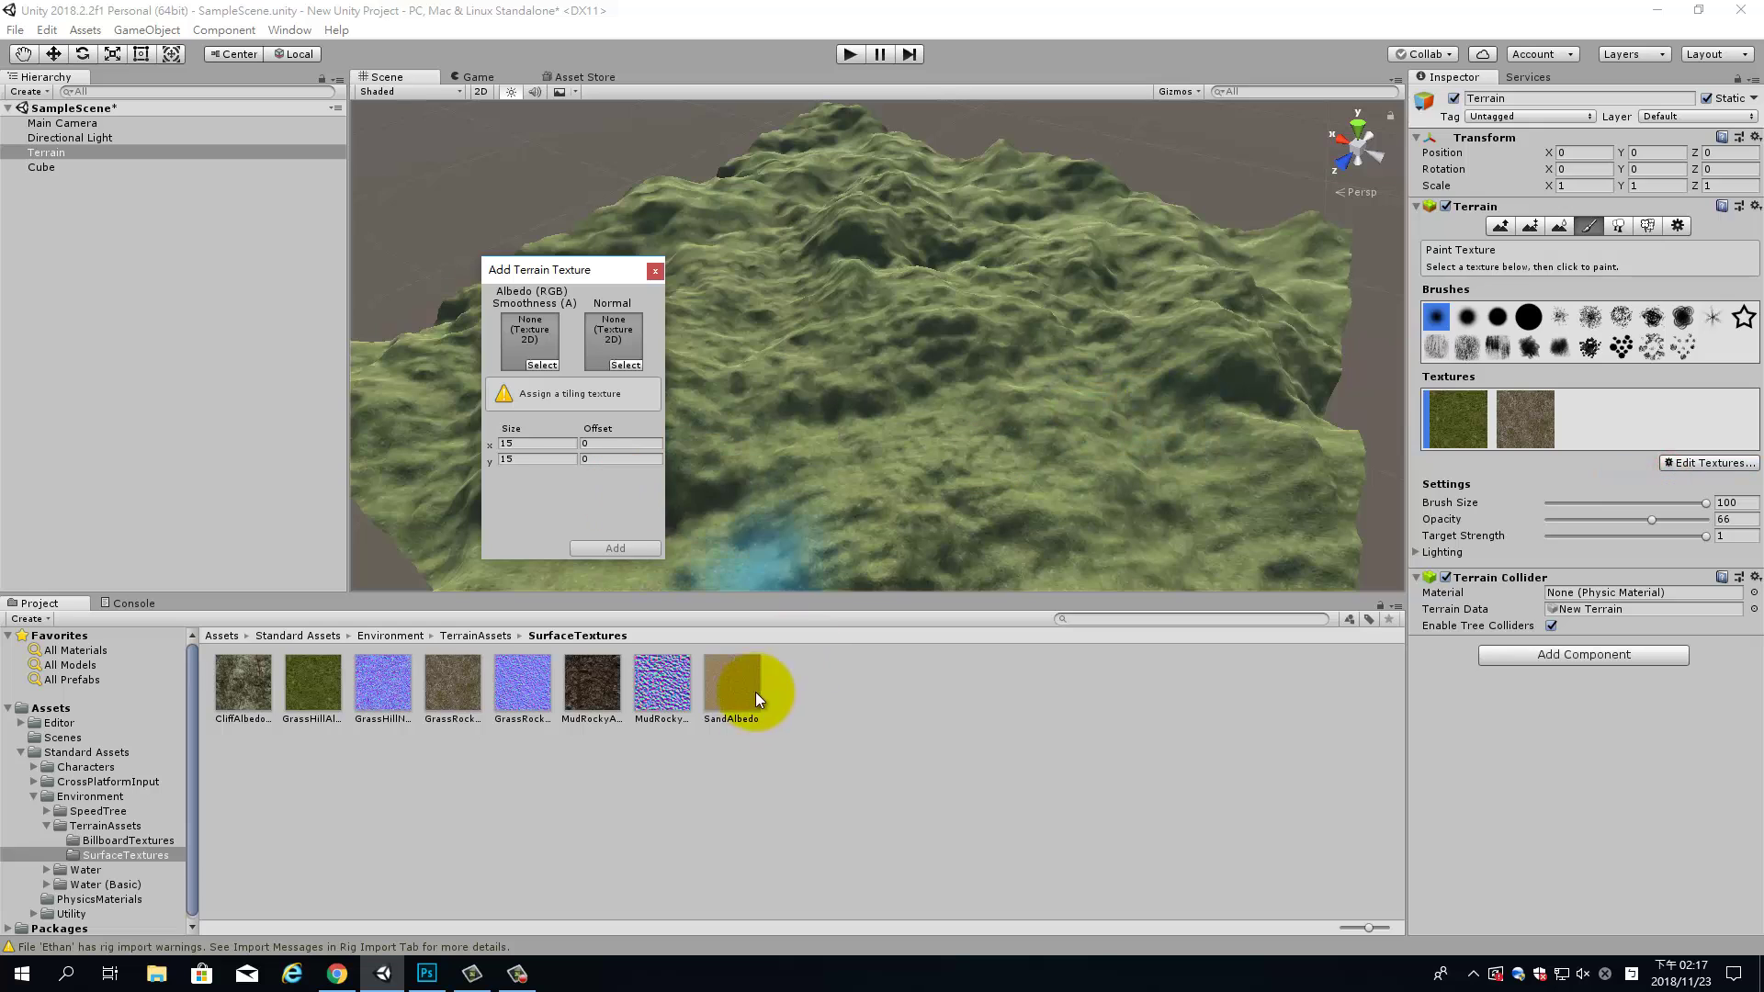
{"action": "left_click_drag", "start_coordinate": [732, 685], "coordinate": [543, 362]}
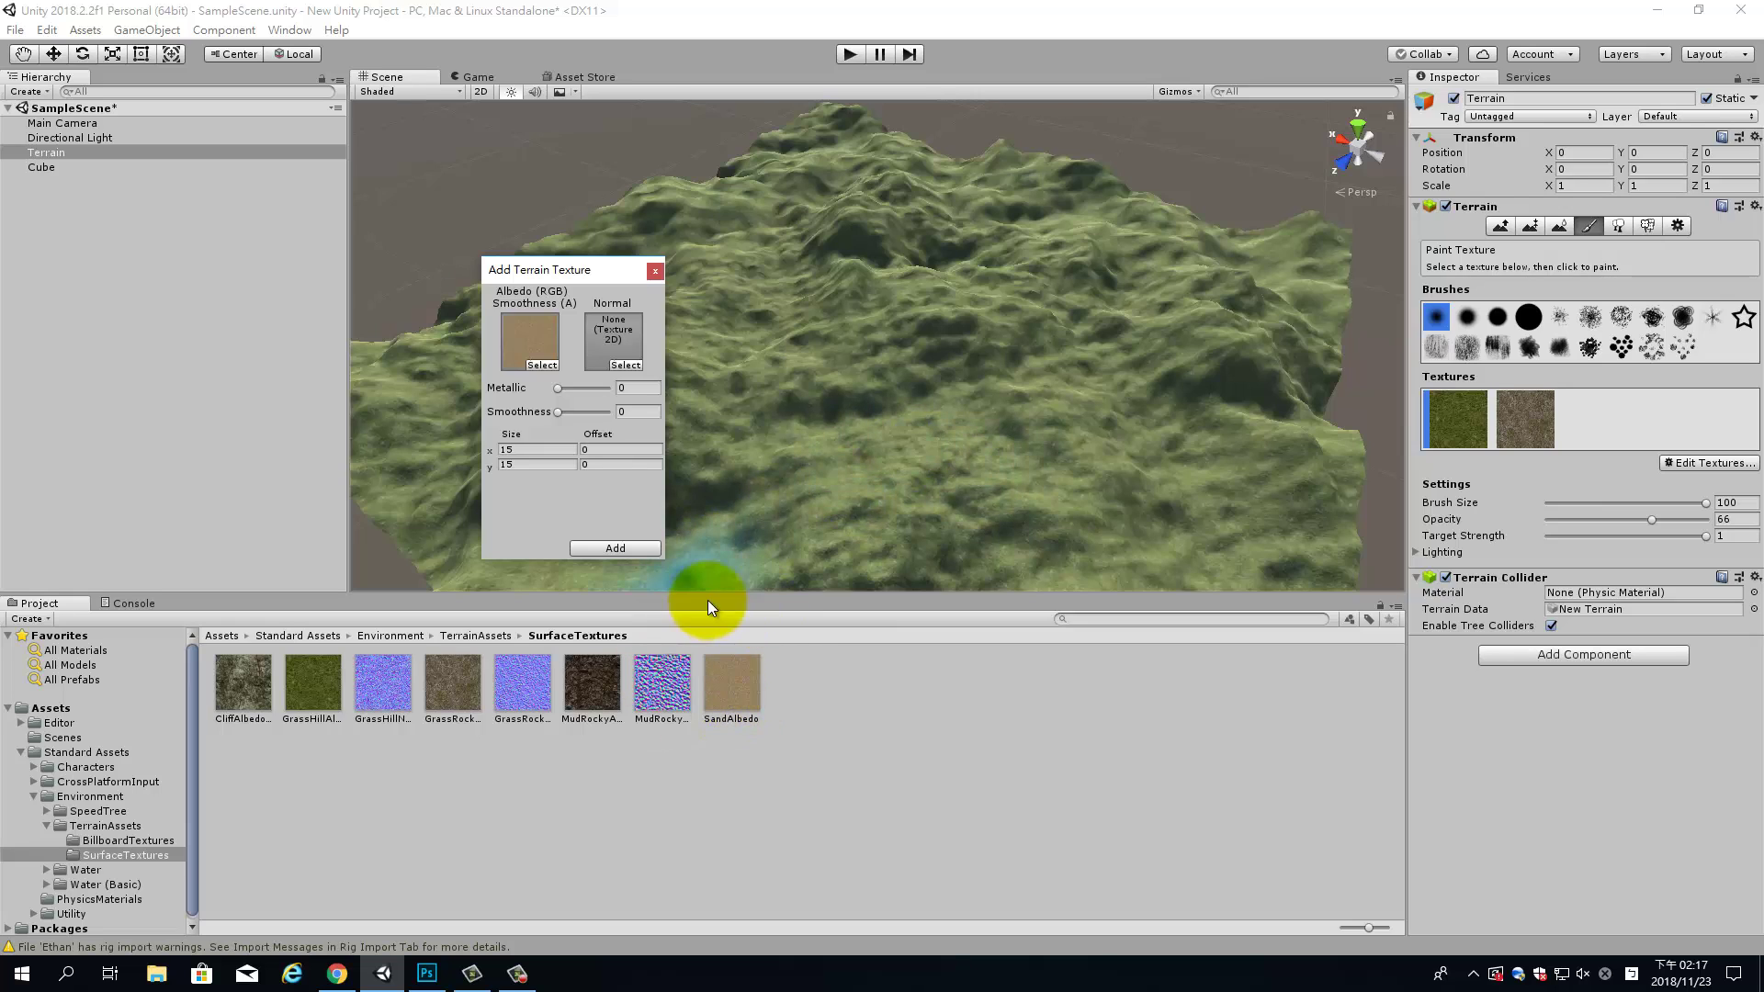
{"action": "left_click", "coordinate": [731, 685]}
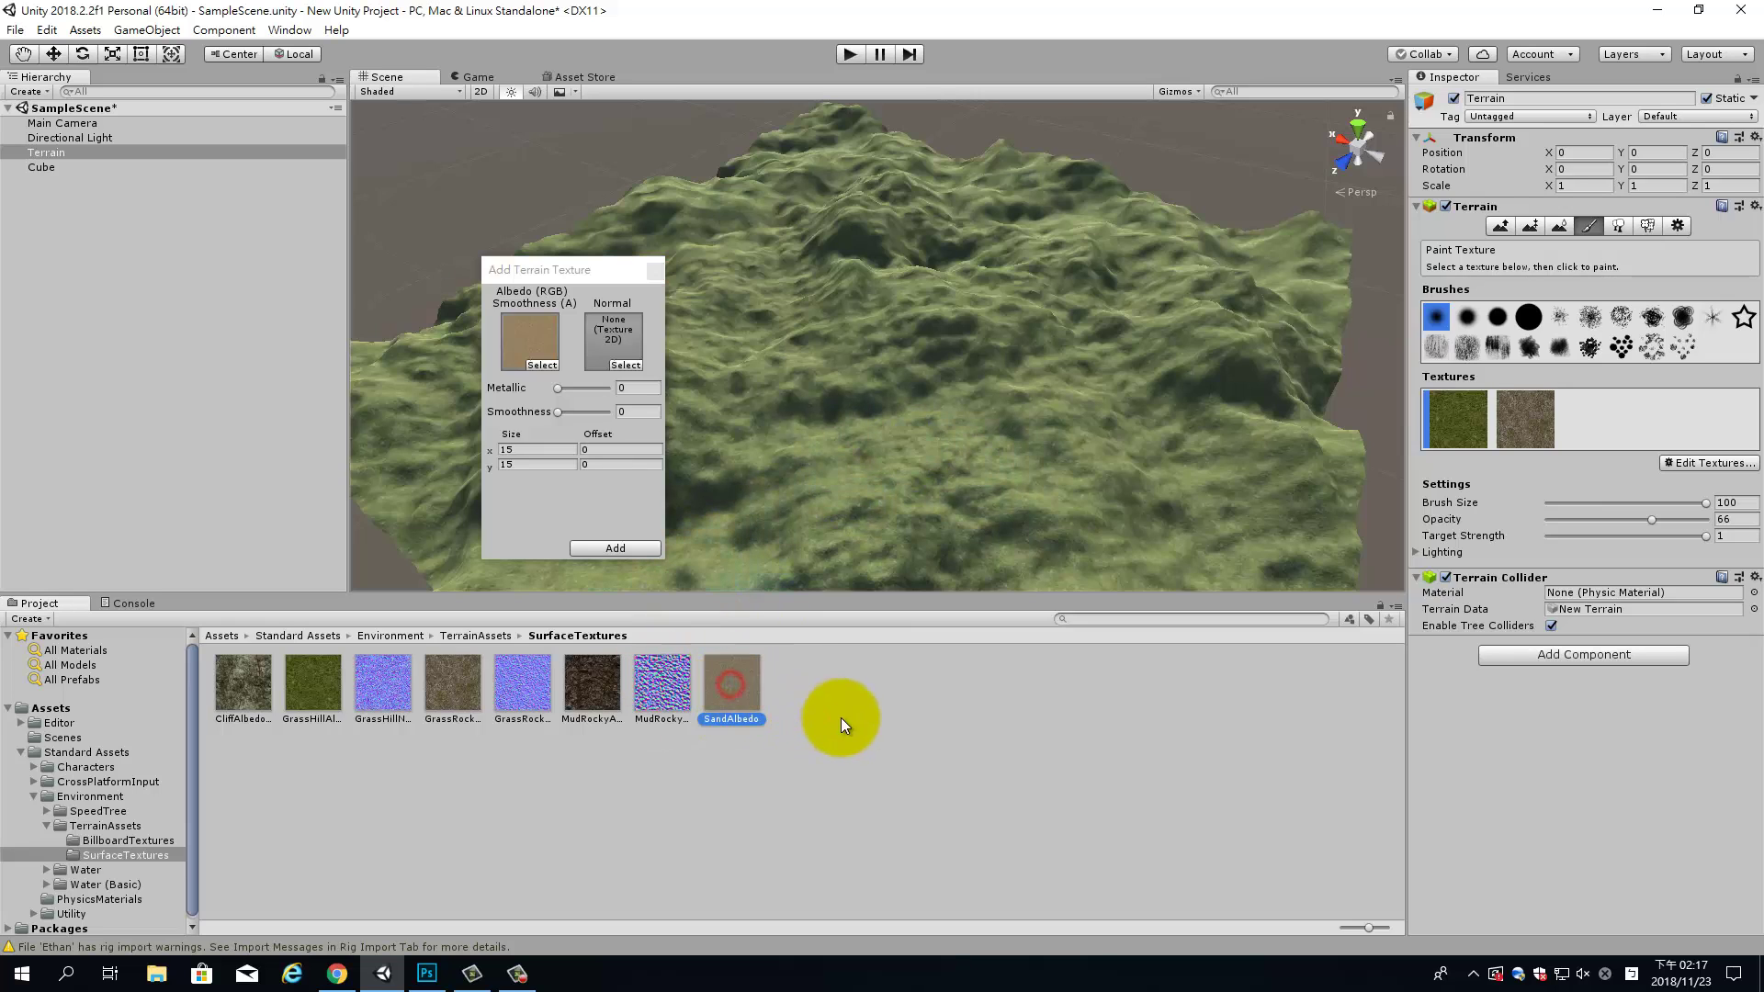
Duplicate SandAlbedo and set the copy's Texture Type to a 2D Normal map.
{"action": "key", "text": "ctrl+d"}
{"action": "left_click", "coordinate": [810, 692]}
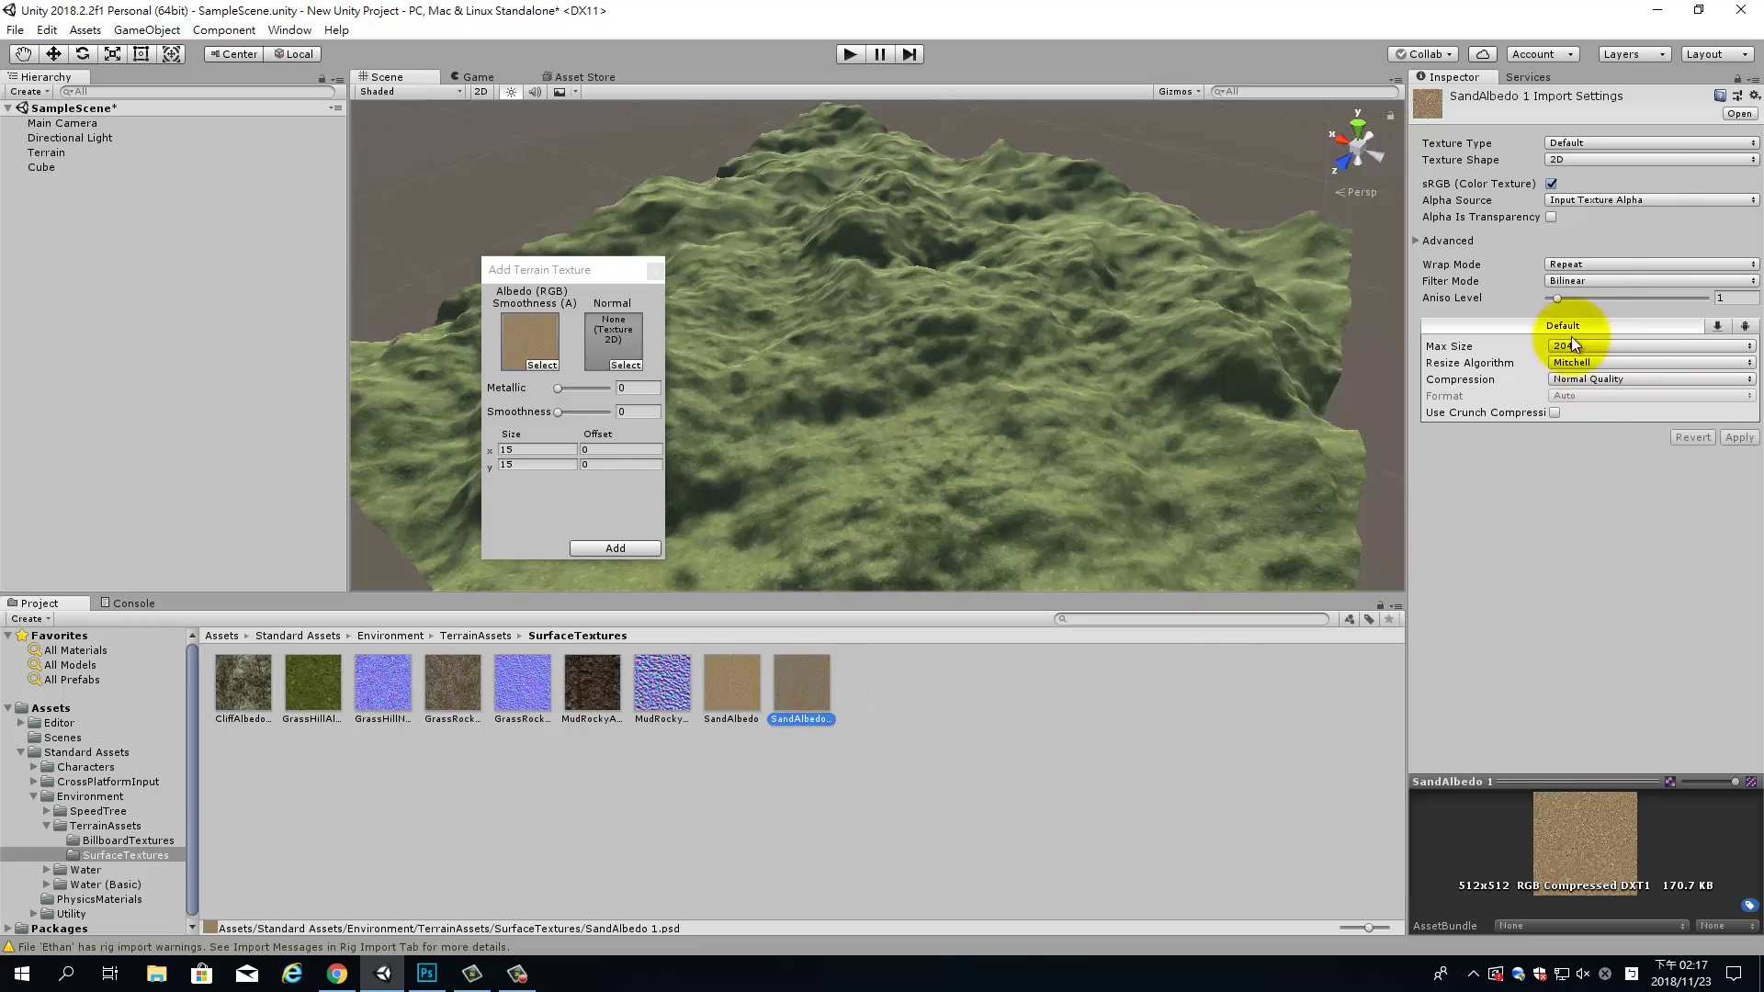
{"action": "left_click", "coordinate": [1607, 144]}
{"action": "left_click", "coordinate": [1609, 182]}
{"action": "left_click", "coordinate": [1592, 158]}
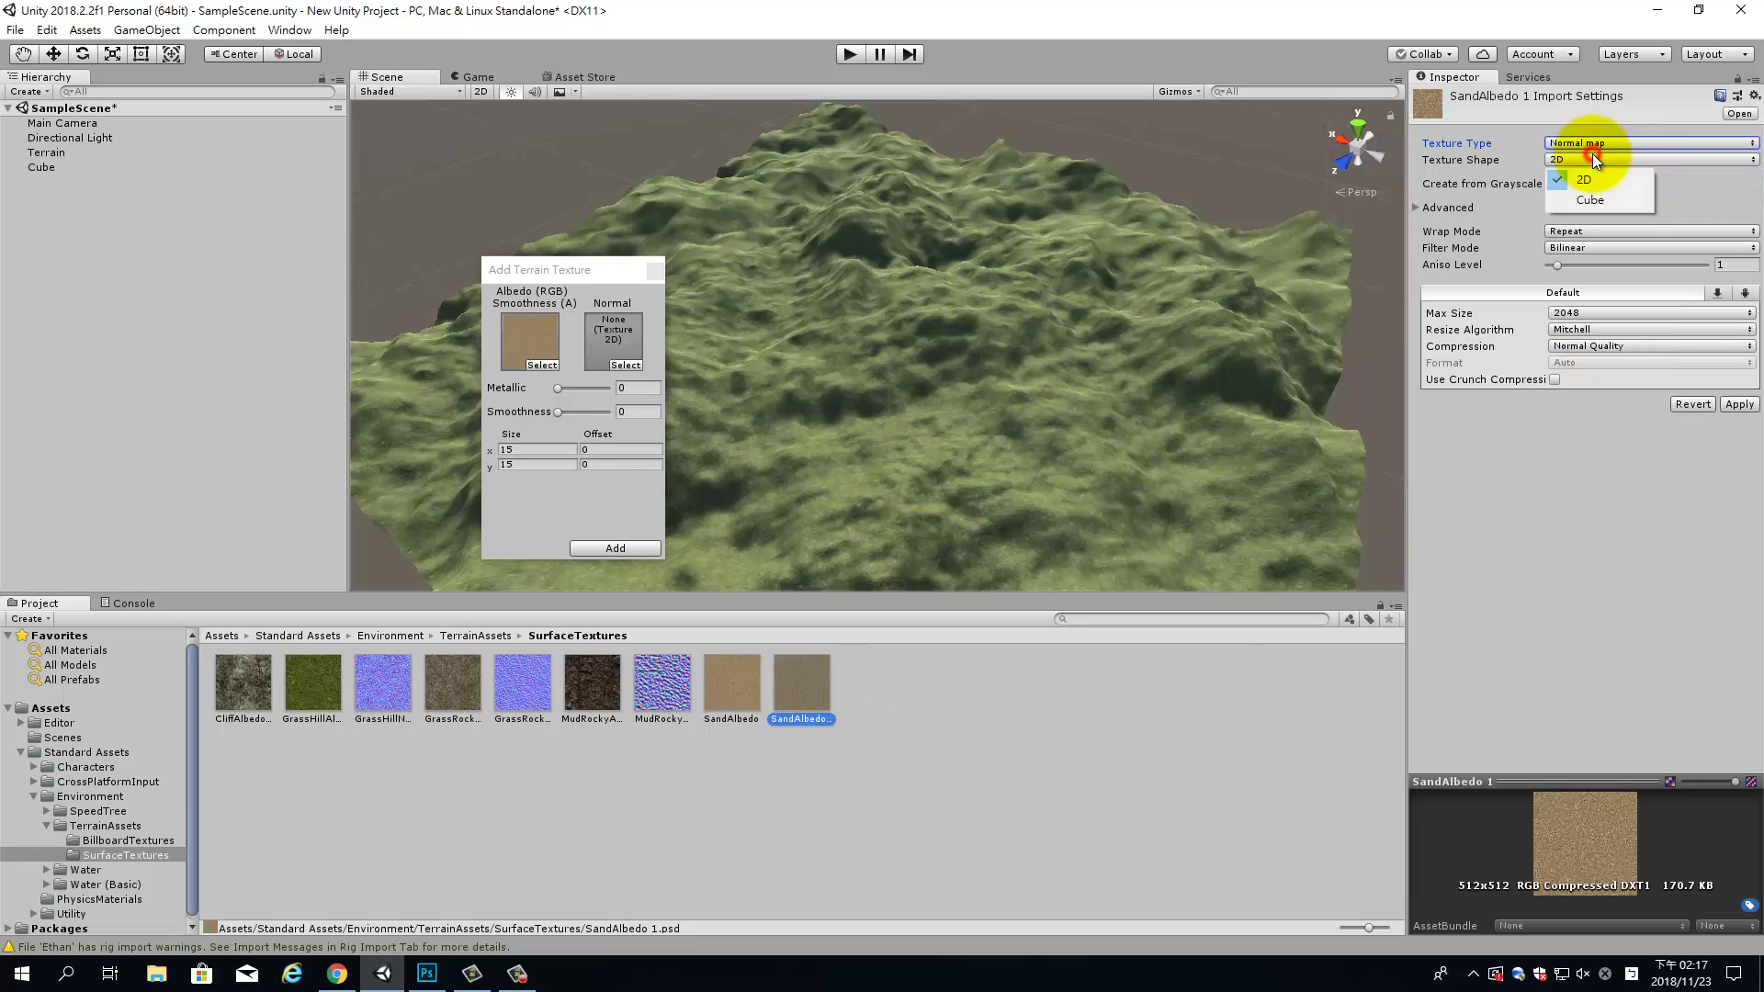
{"action": "left_click", "coordinate": [1583, 180]}
Create it from grayscale with bumpiness 0.196 and max size 512, and assign it as the Normal map.
{"action": "left_click", "coordinate": [1551, 184]}
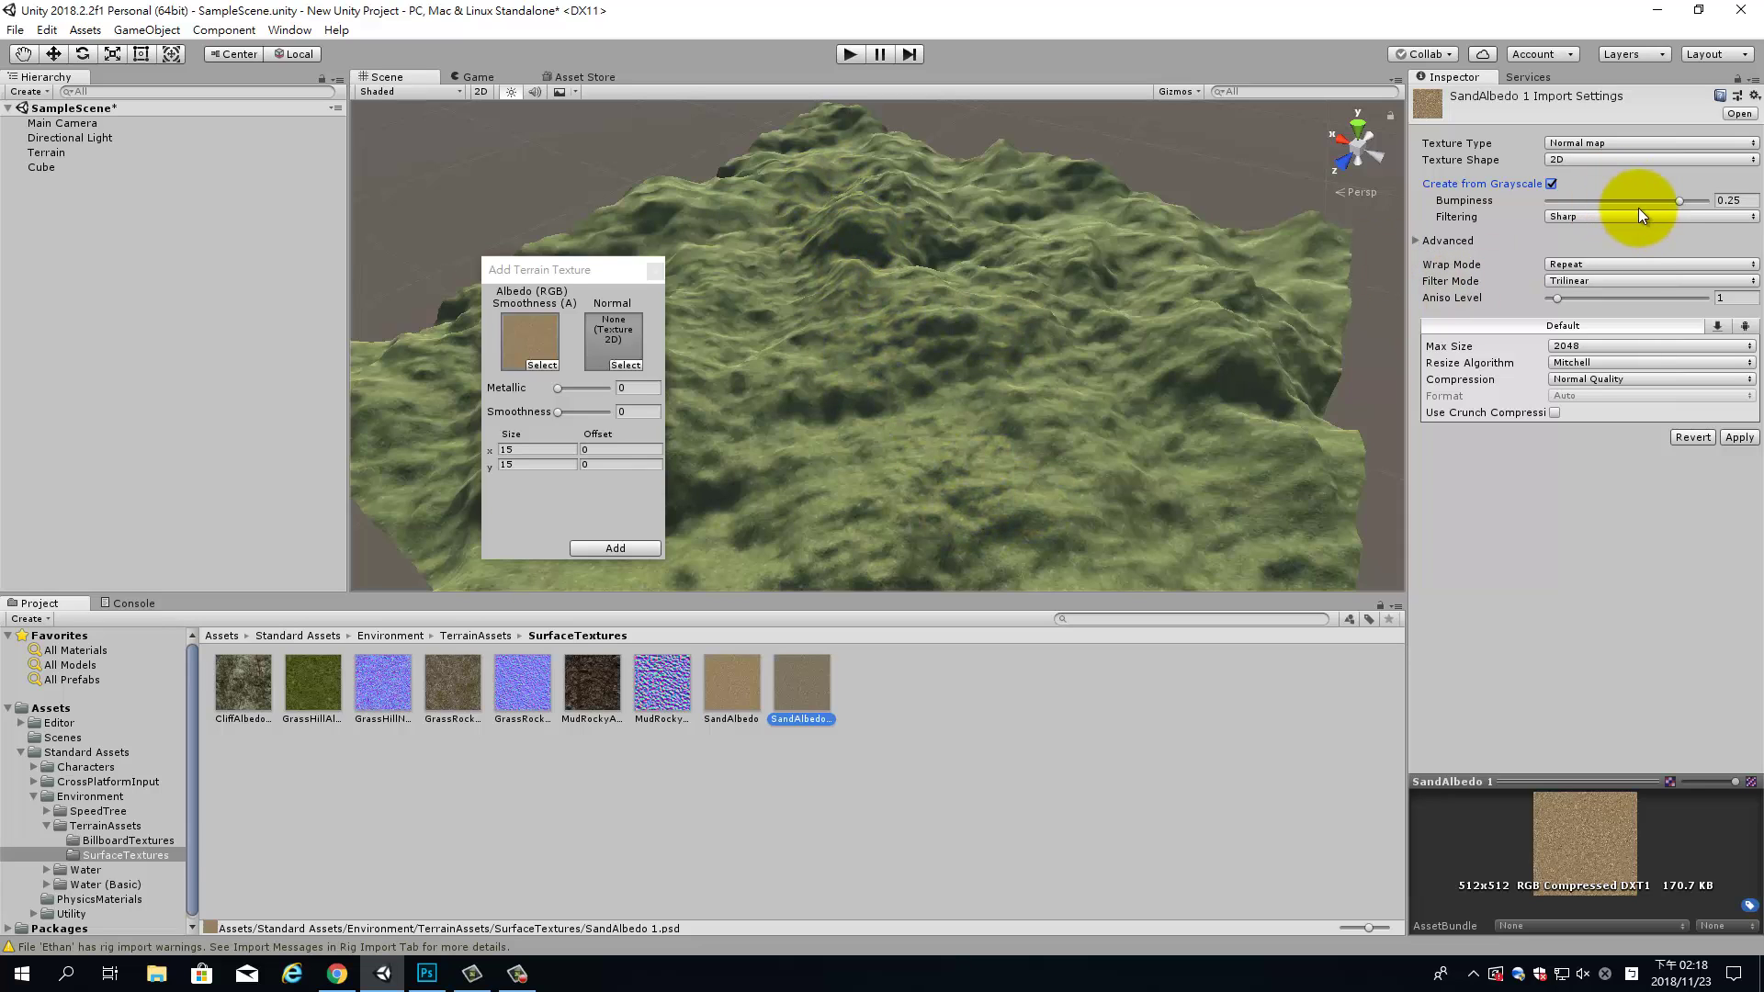
{"action": "left_click_drag", "start_coordinate": [1666, 201], "coordinate": [1652, 203]}
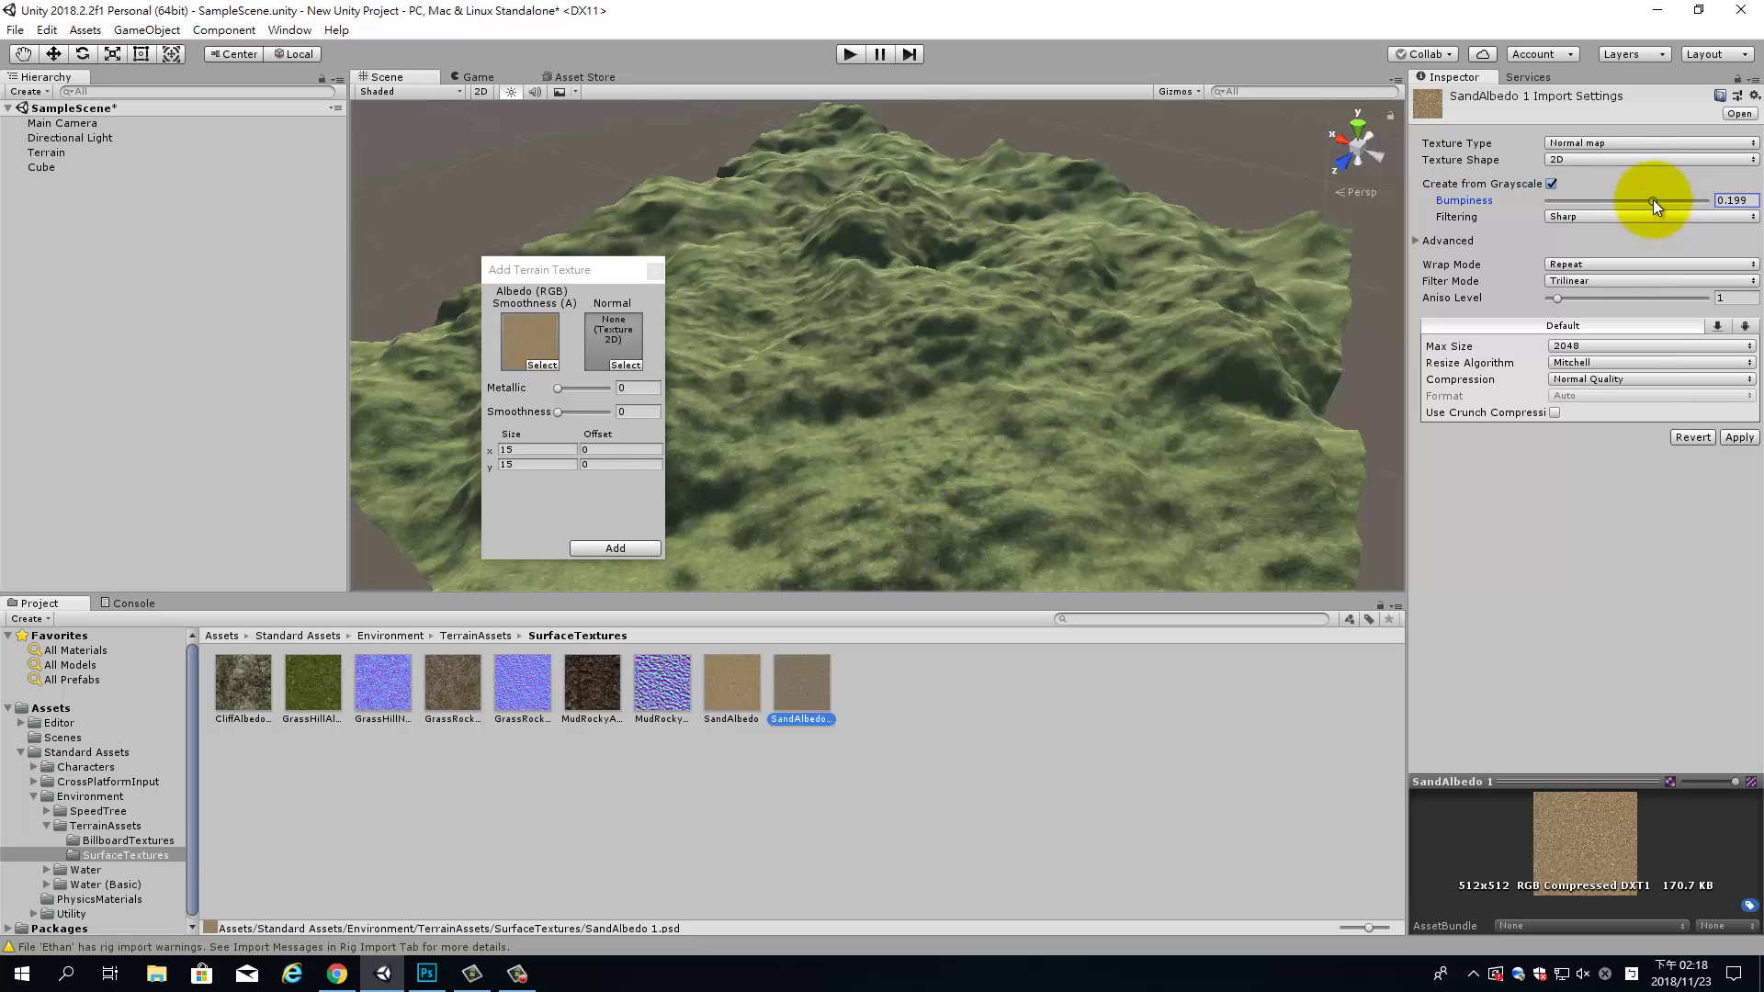
{"action": "left_click", "coordinate": [1640, 349]}
{"action": "left_click", "coordinate": [1611, 445]}
{"action": "left_click", "coordinate": [1738, 438]}
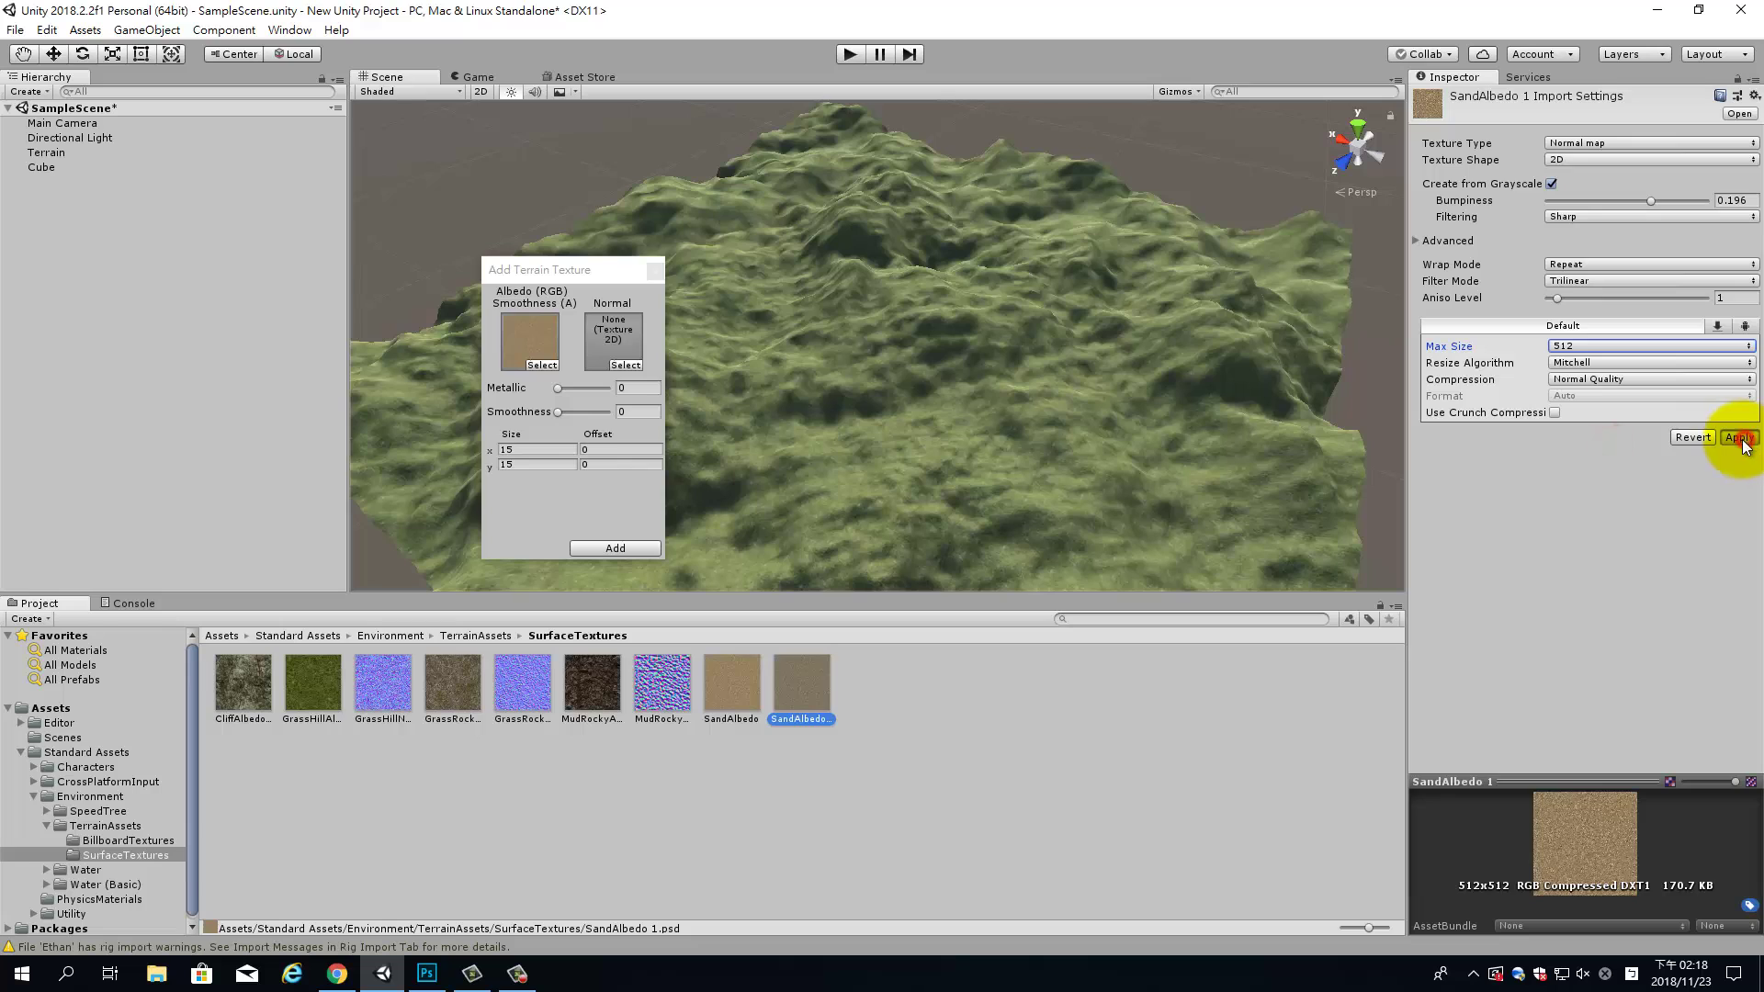
{"action": "mouse_move", "coordinate": [781, 708]}
{"action": "left_mouse_down"}
{"action": "mouse_move", "coordinate": [612, 367]}
{"action": "mouse_move", "coordinate": [569, 389]}
{"action": "left_mouse_up"}
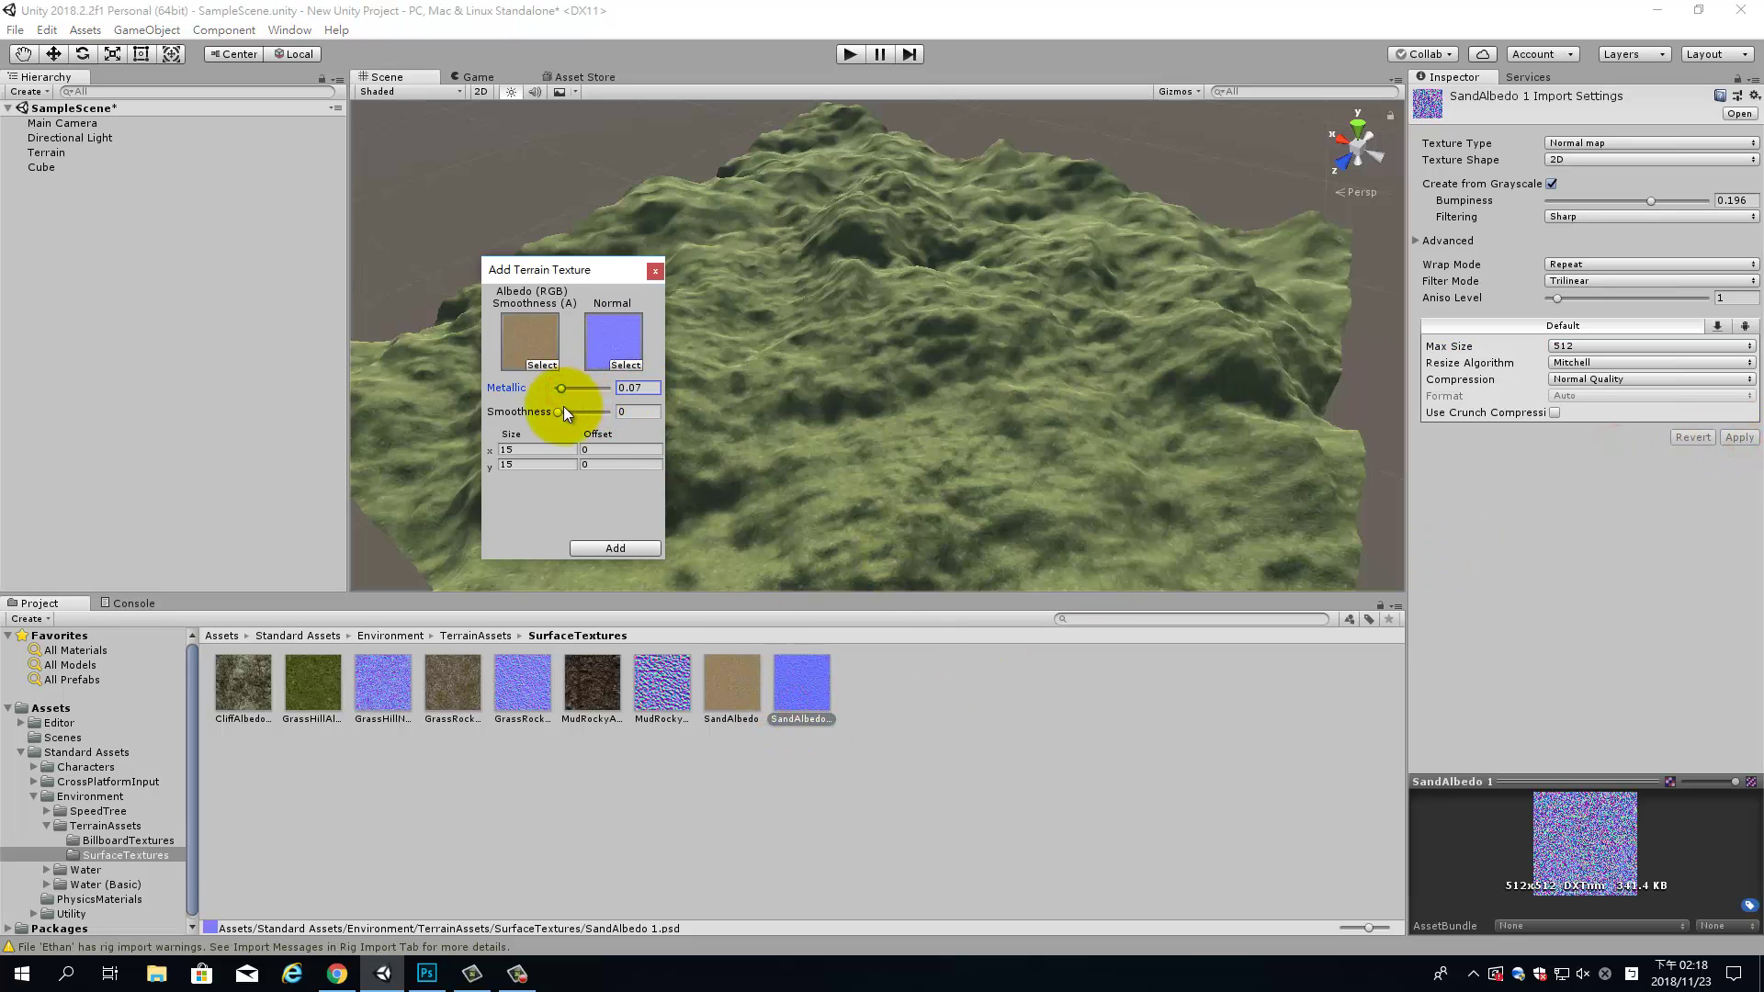
{"action": "left_click", "coordinate": [562, 413]}
{"action": "left_click", "coordinate": [654, 272]}
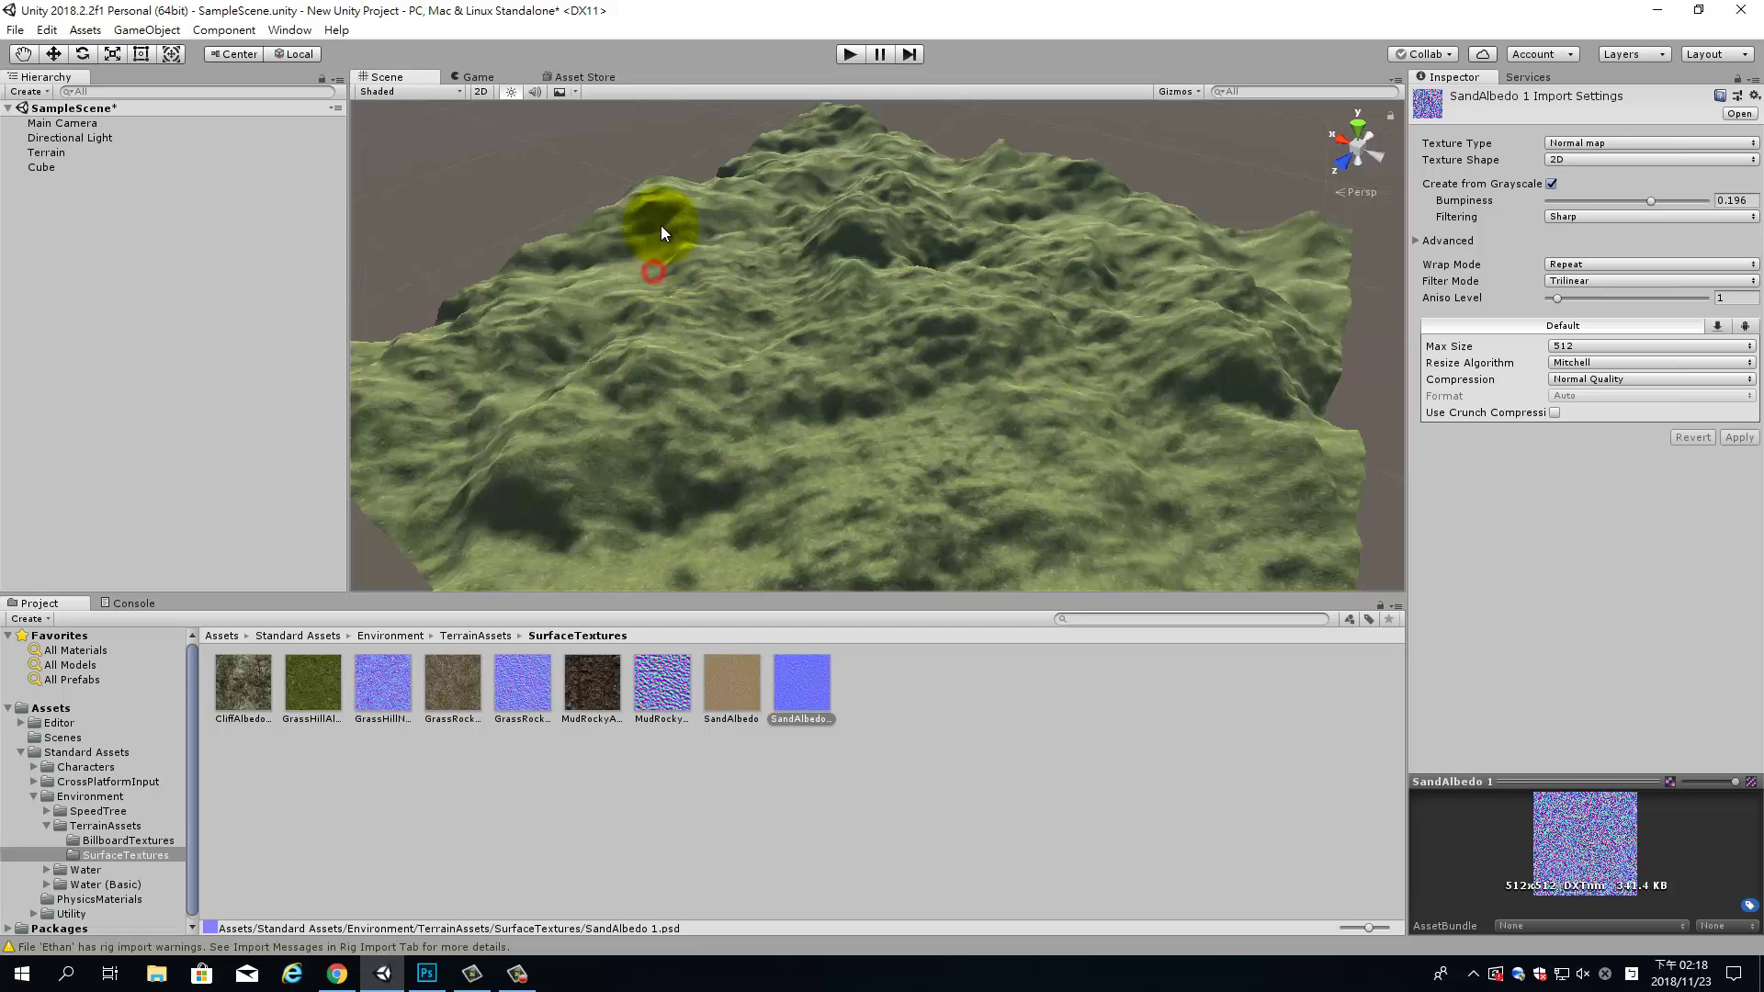
{"action": "left_click", "coordinate": [423, 92]}
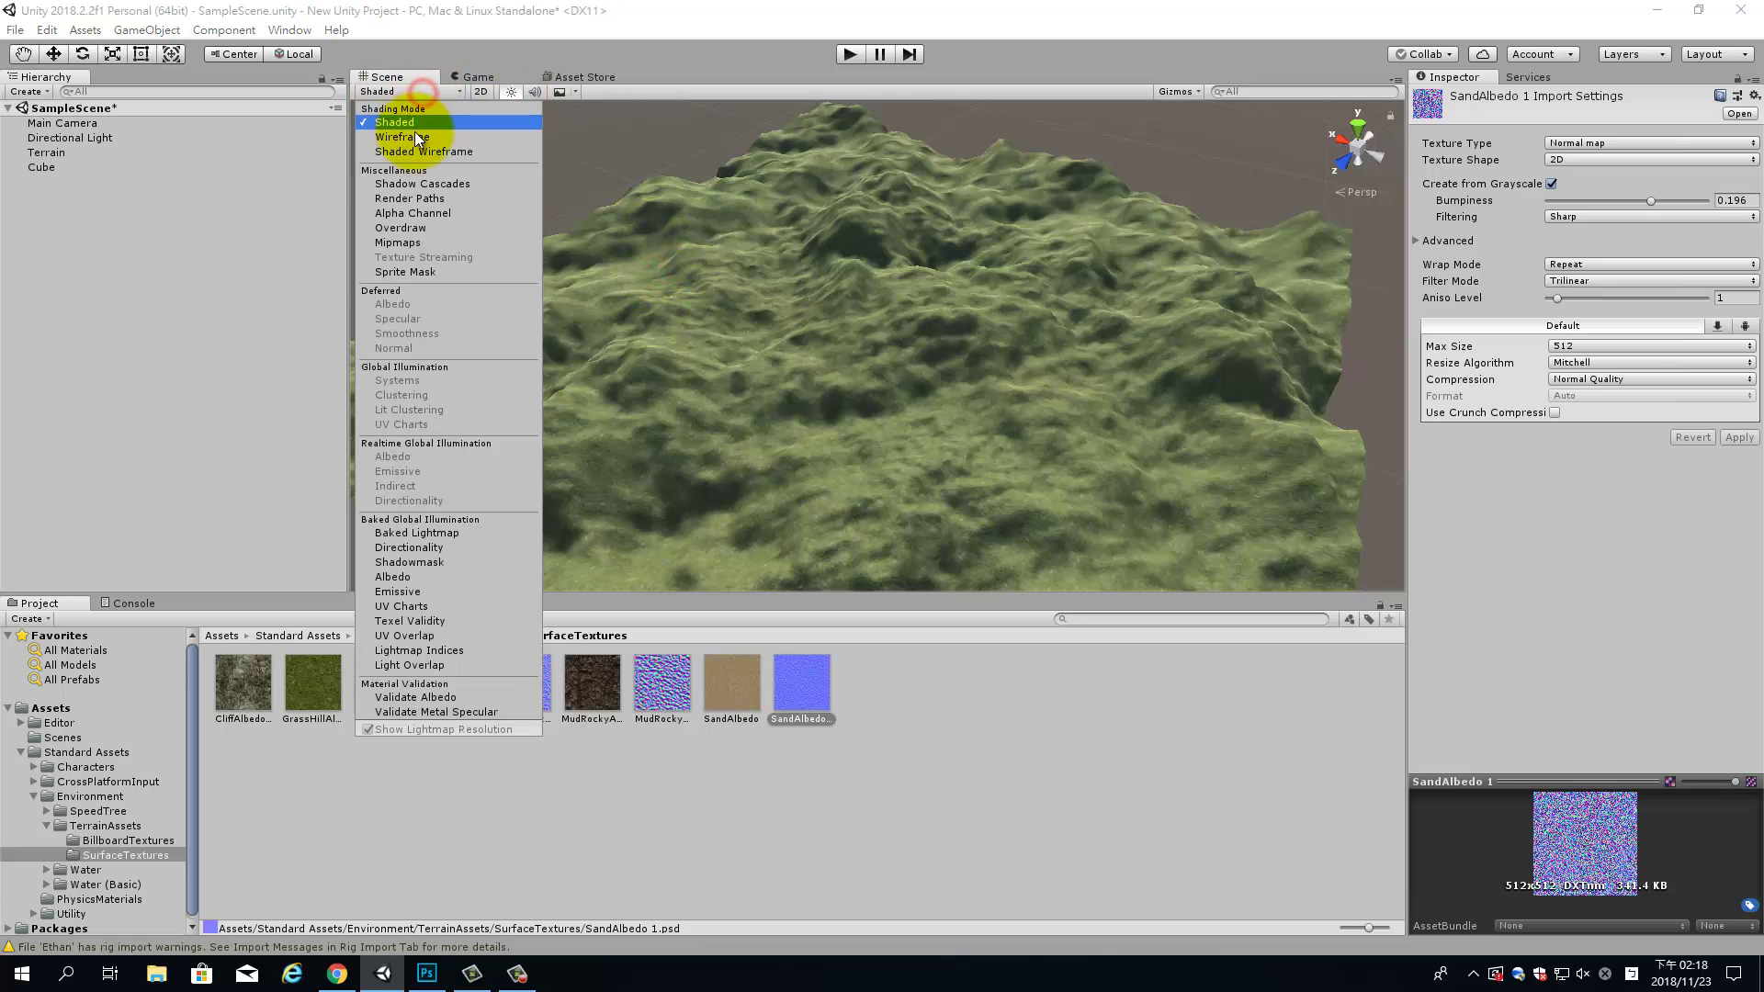
{"action": "left_click", "coordinate": [414, 137]}
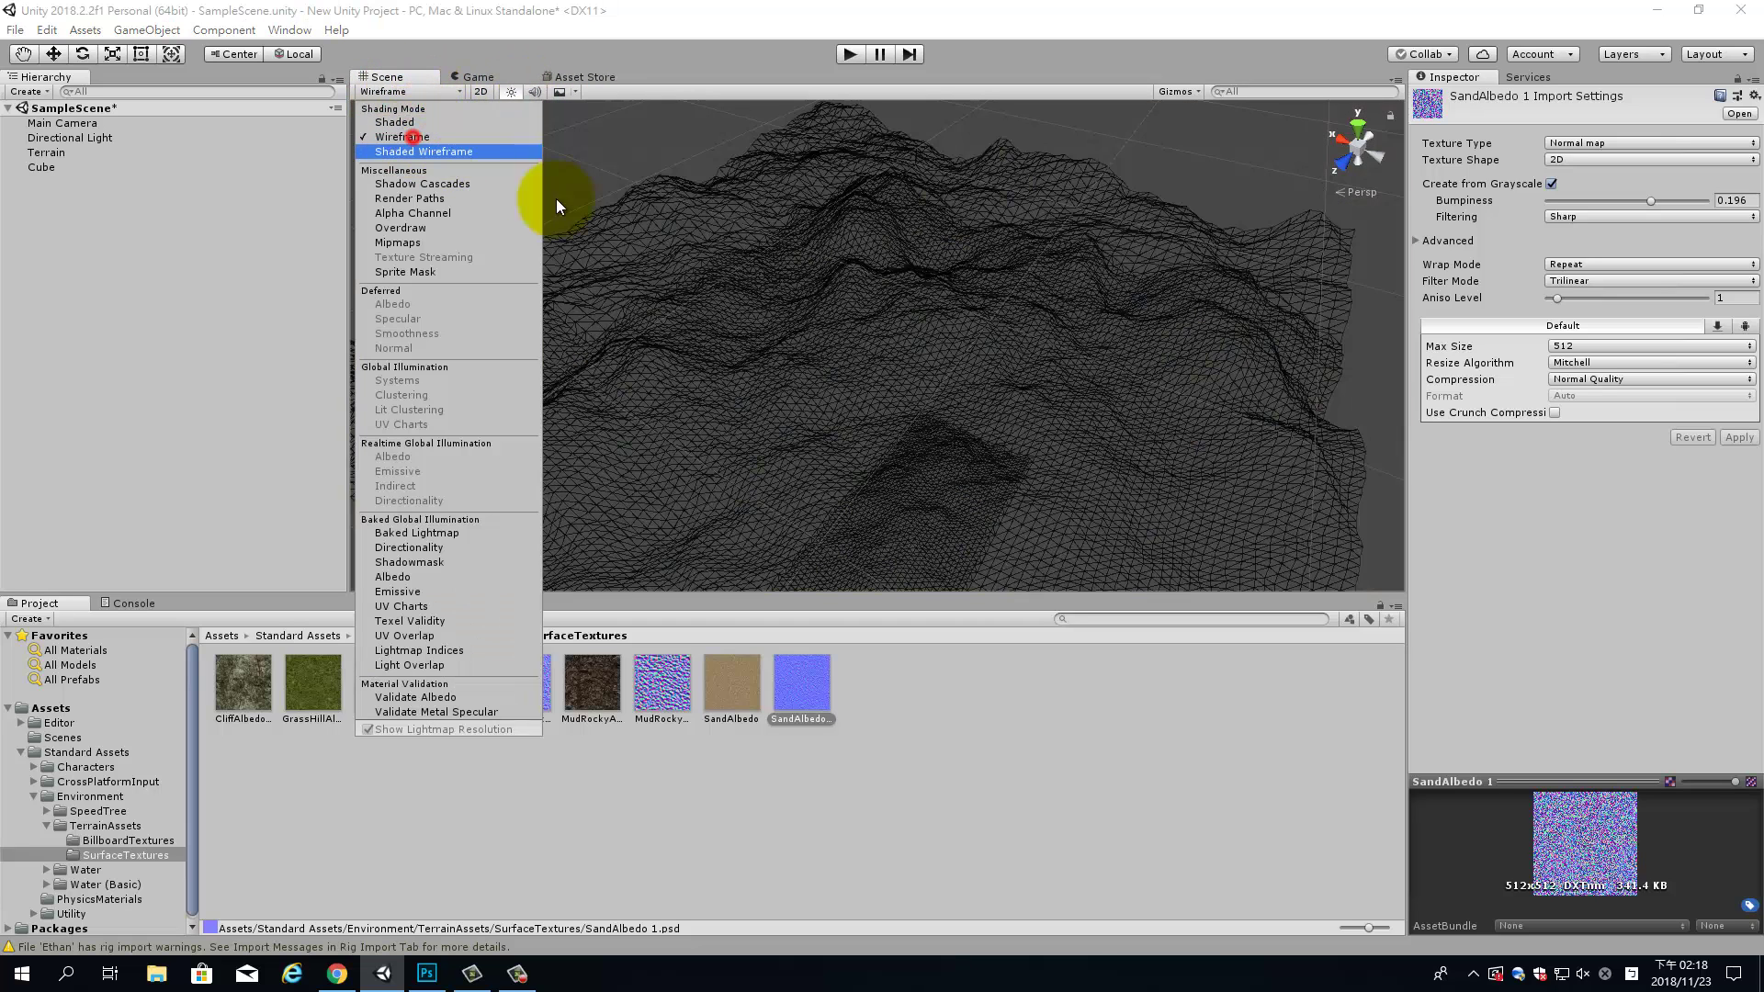
{"action": "left_click", "coordinate": [1127, 153]}
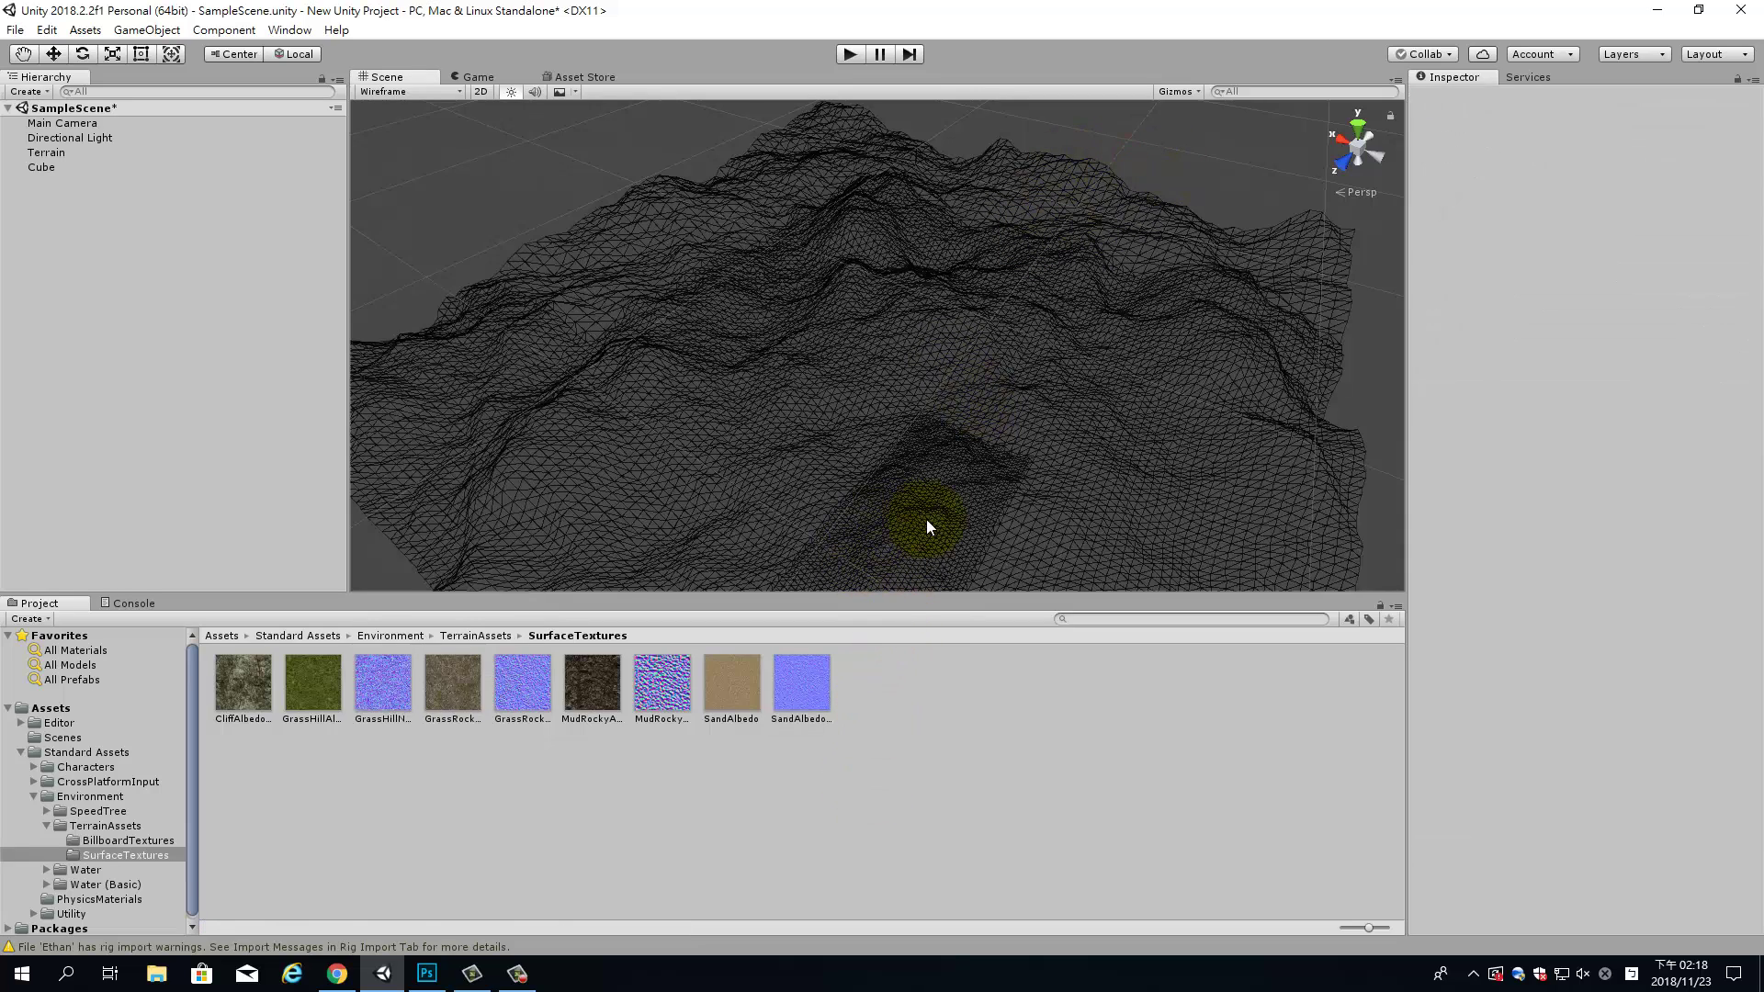
{"action": "left_click_drag", "start_coordinate": [928, 526], "coordinate": [943, 531], "text": "alt"}
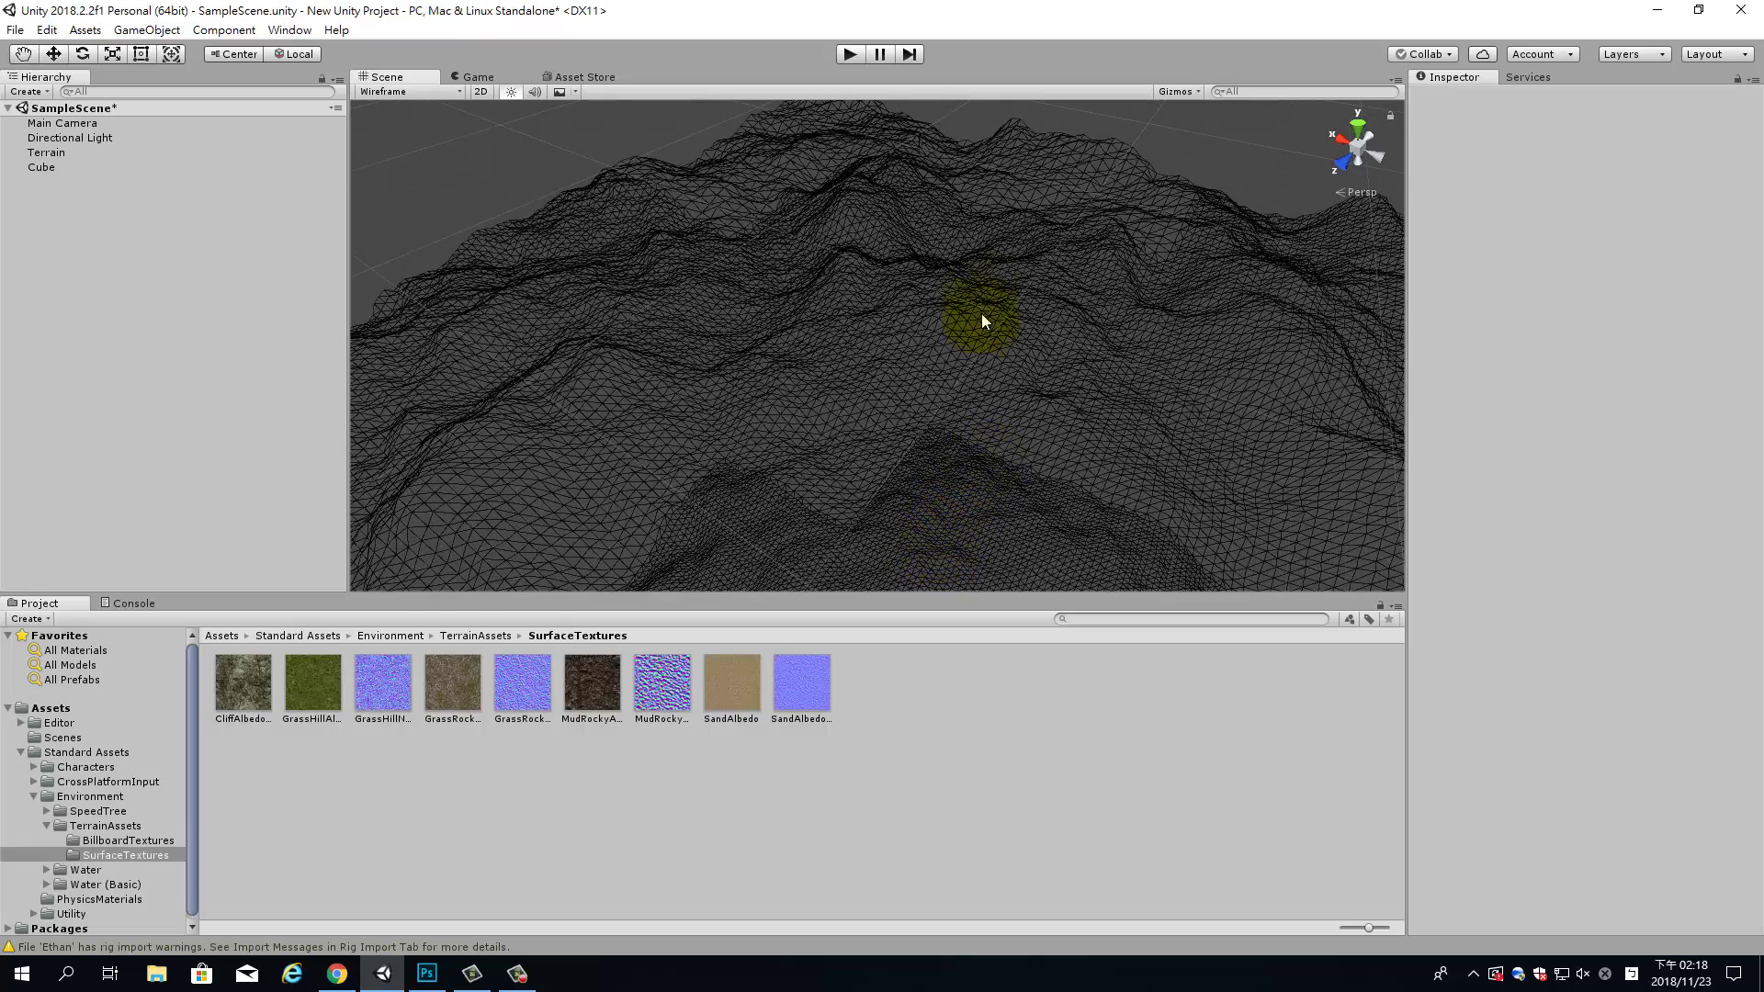
{"action": "mouse_move", "coordinate": [1035, 383]}
{"action": "left_mouse_down", "text": "alt"}
{"action": "mouse_move", "coordinate": [1223, 485]}
{"action": "mouse_move", "coordinate": [1168, 431]}
{"action": "mouse_move", "coordinate": [1164, 395]}
{"action": "left_mouse_up", "text": "alt"}
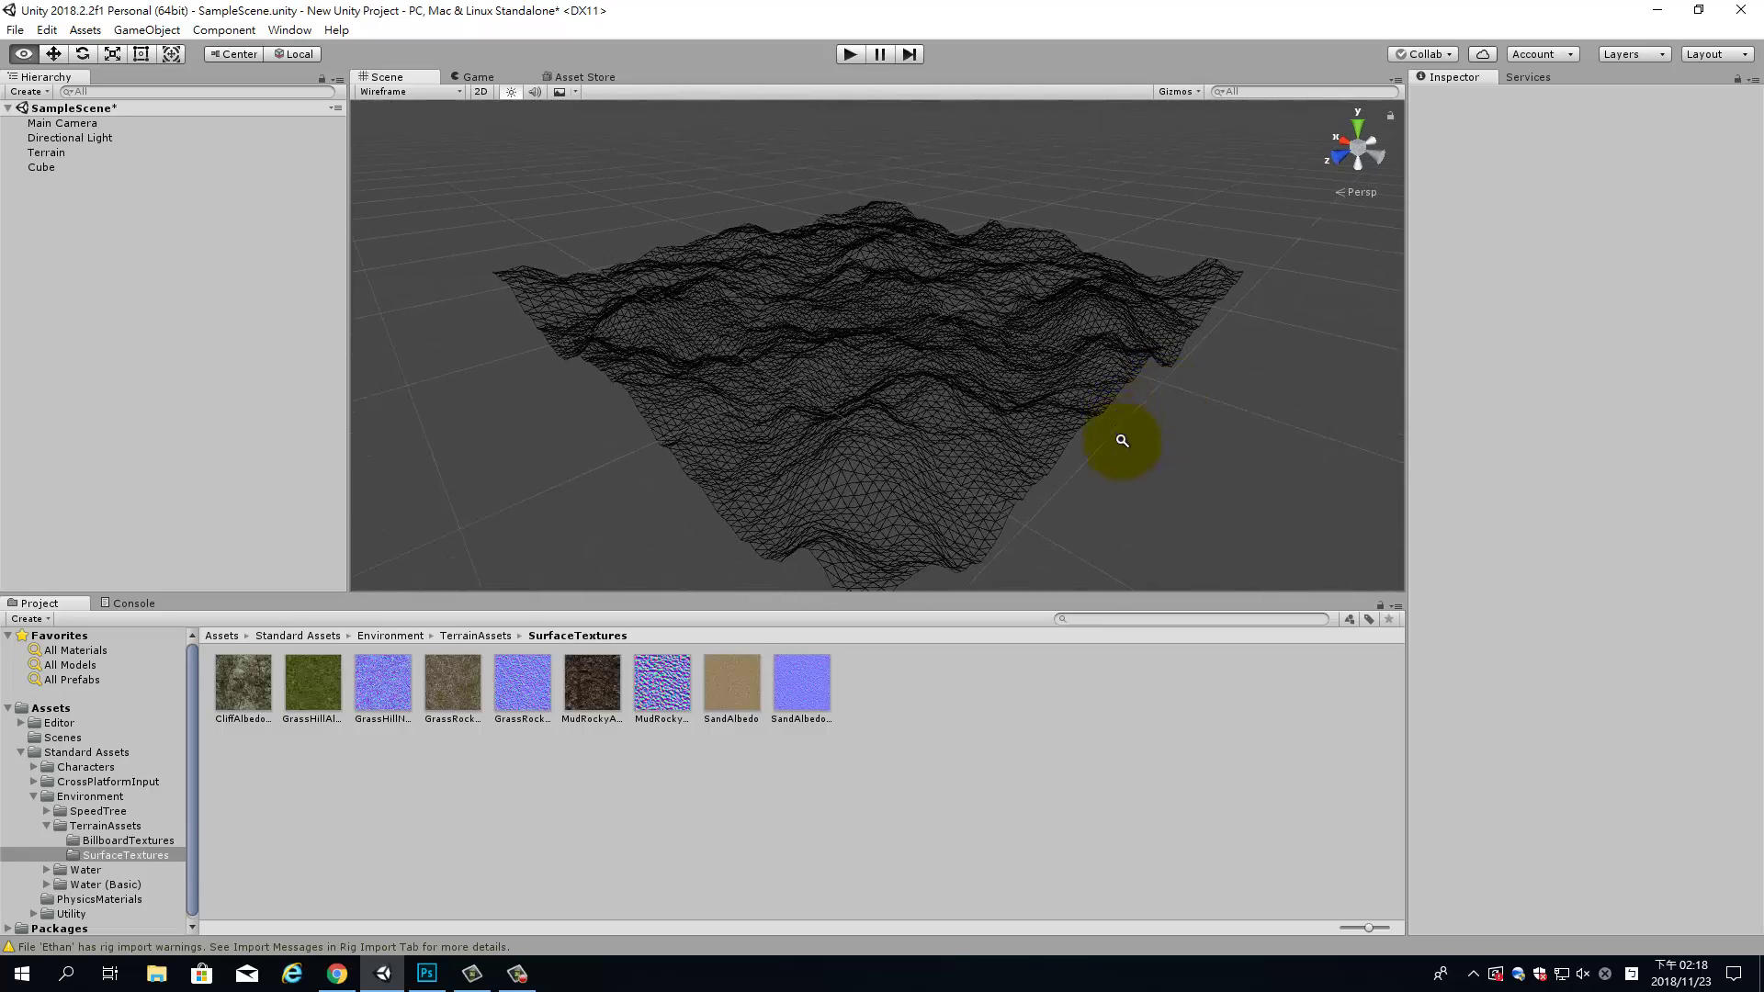
{"action": "right_click_drag", "start_coordinate": [1120, 439], "coordinate": [1122, 534], "text": "alt"}
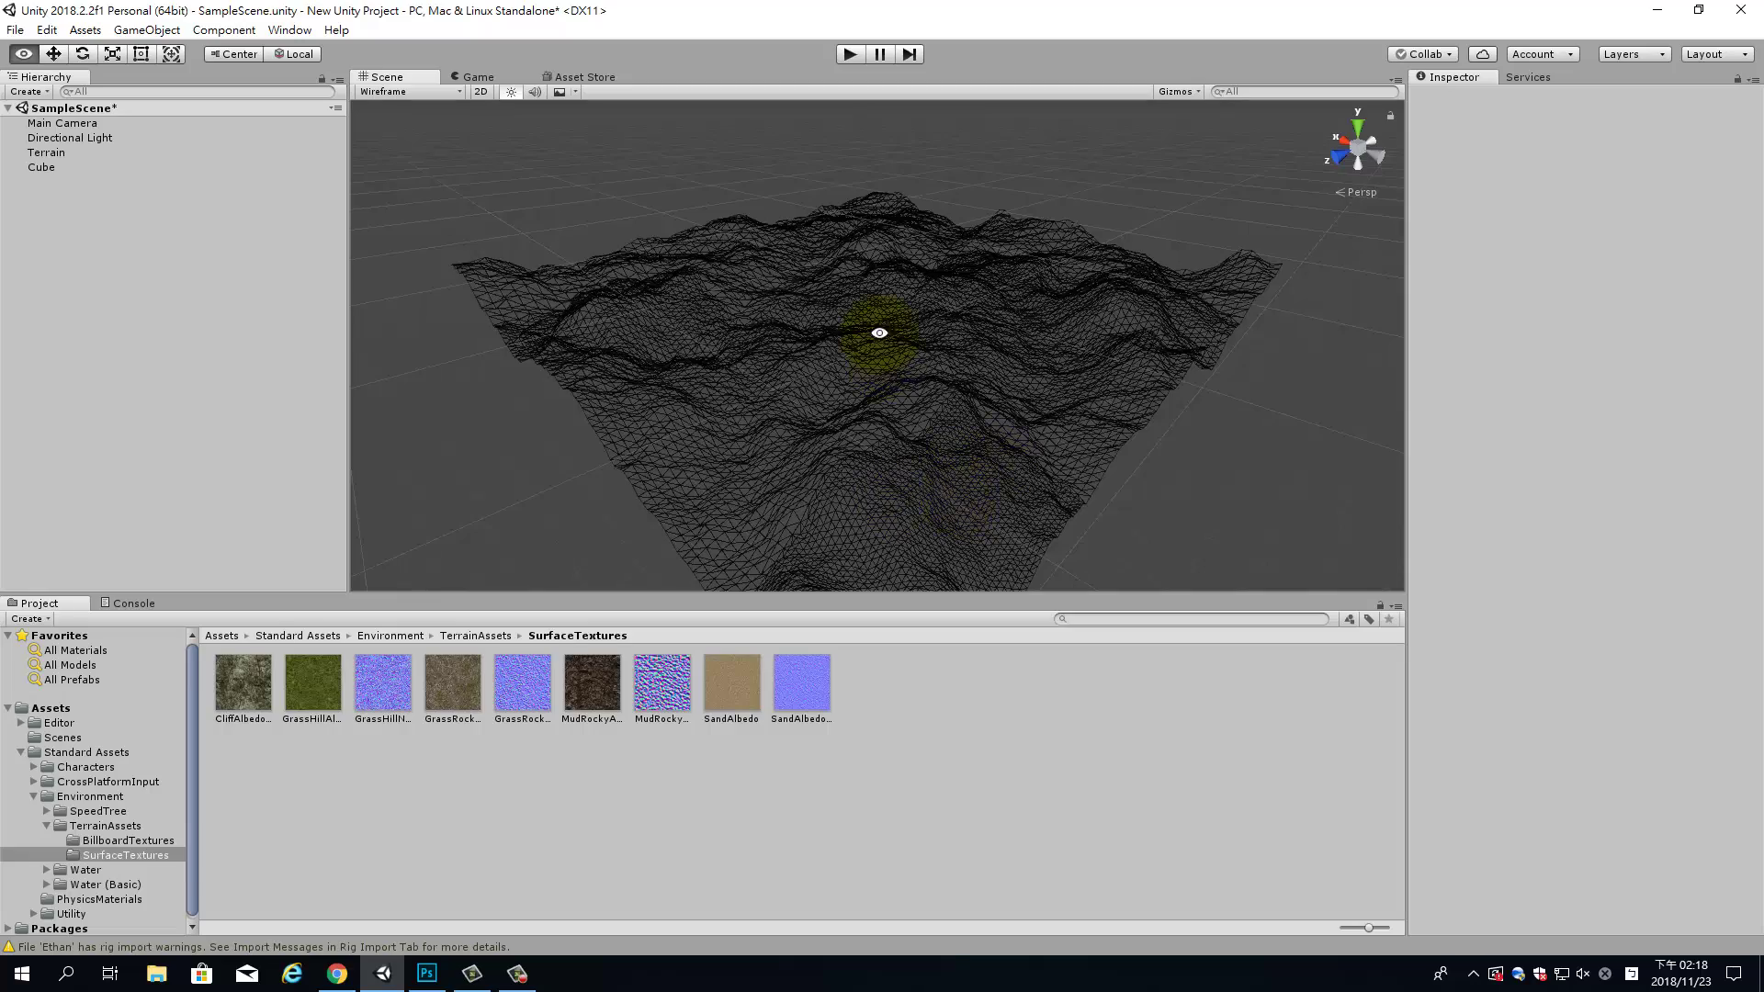
{"action": "mouse_move", "coordinate": [881, 338]}
{"action": "left_mouse_down", "text": "alt"}
{"action": "mouse_move", "coordinate": [964, 441]}
{"action": "mouse_move", "coordinate": [897, 422]}
{"action": "left_mouse_up", "text": "alt"}
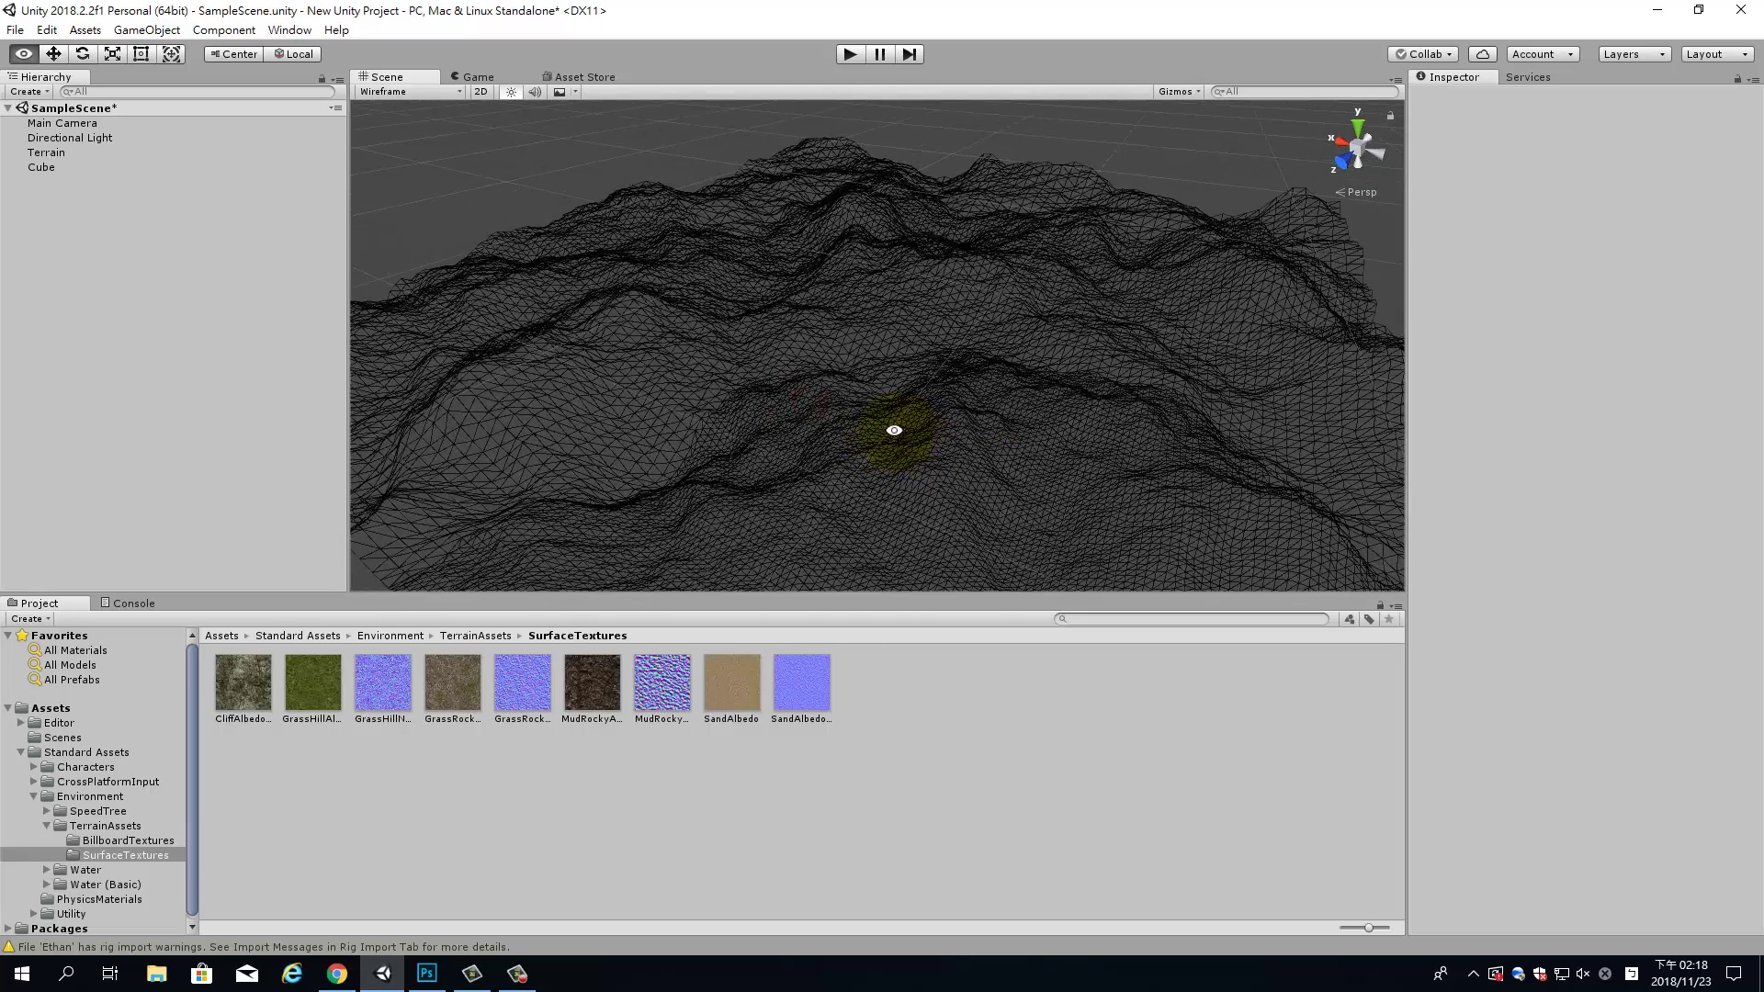
{"action": "left_click", "coordinate": [287, 35]}
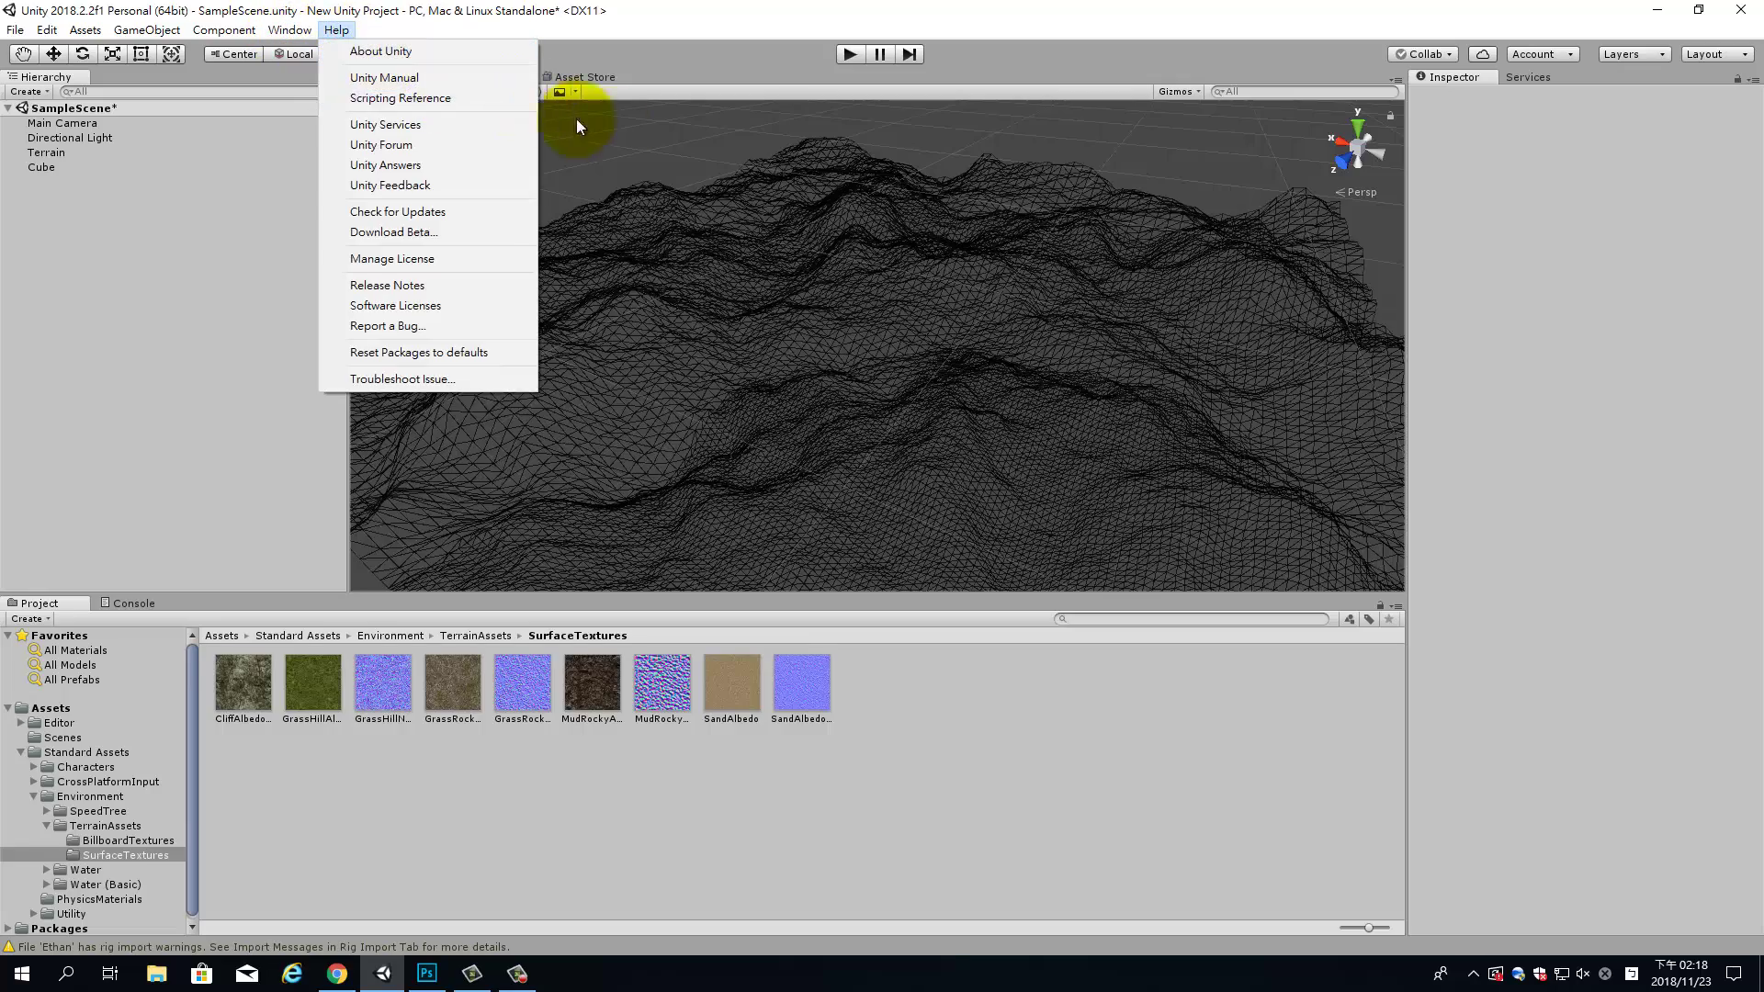
{"action": "left_click", "coordinate": [819, 207]}
{"action": "mouse_move", "coordinate": [1039, 387]}
{"action": "right_mouse_down", "text": "alt"}
{"action": "mouse_move", "coordinate": [992, 364]}
{"action": "mouse_move", "coordinate": [1056, 404]}
{"action": "right_mouse_up", "text": "alt"}
{"action": "left_click", "coordinate": [395, 93]}
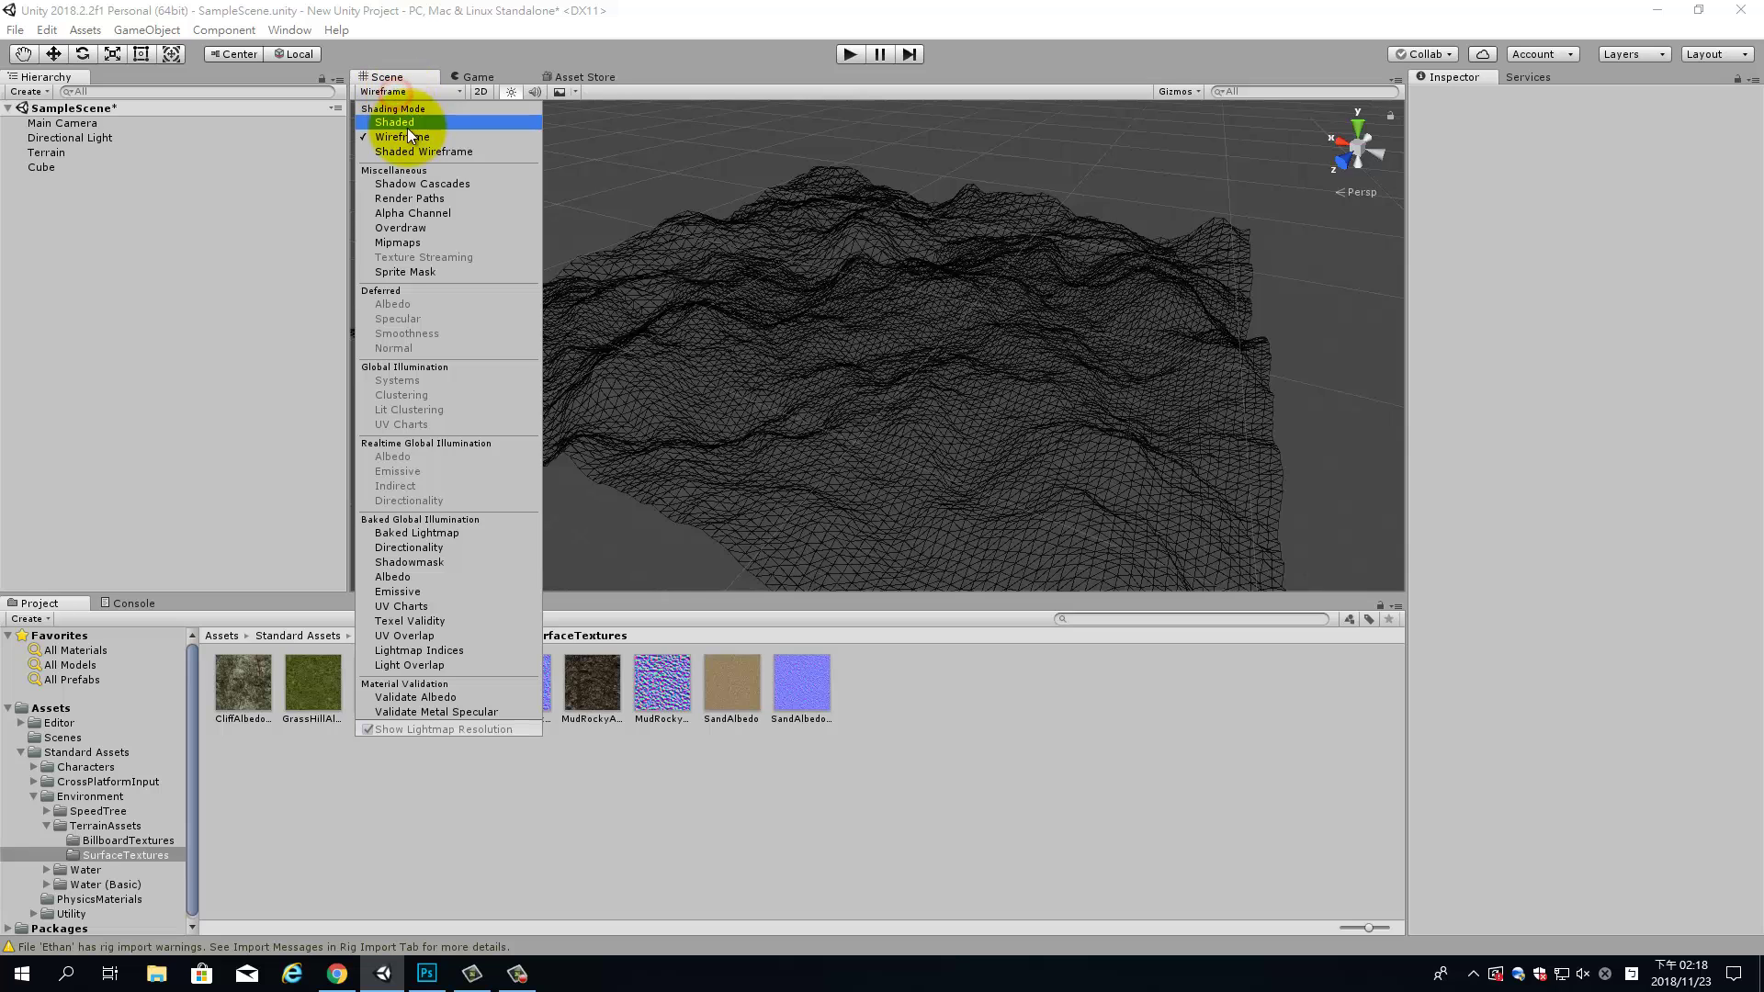
{"action": "left_click", "coordinate": [399, 122]}
{"action": "right_click_drag", "start_coordinate": [853, 267], "coordinate": [866, 405], "text": "alt"}
{"action": "left_click", "coordinate": [1592, 206]}
Select the Terrain, switch to Raise/Lower Terrain, and sculpt along the terrain's right edge.
{"action": "left_click", "coordinate": [935, 461]}
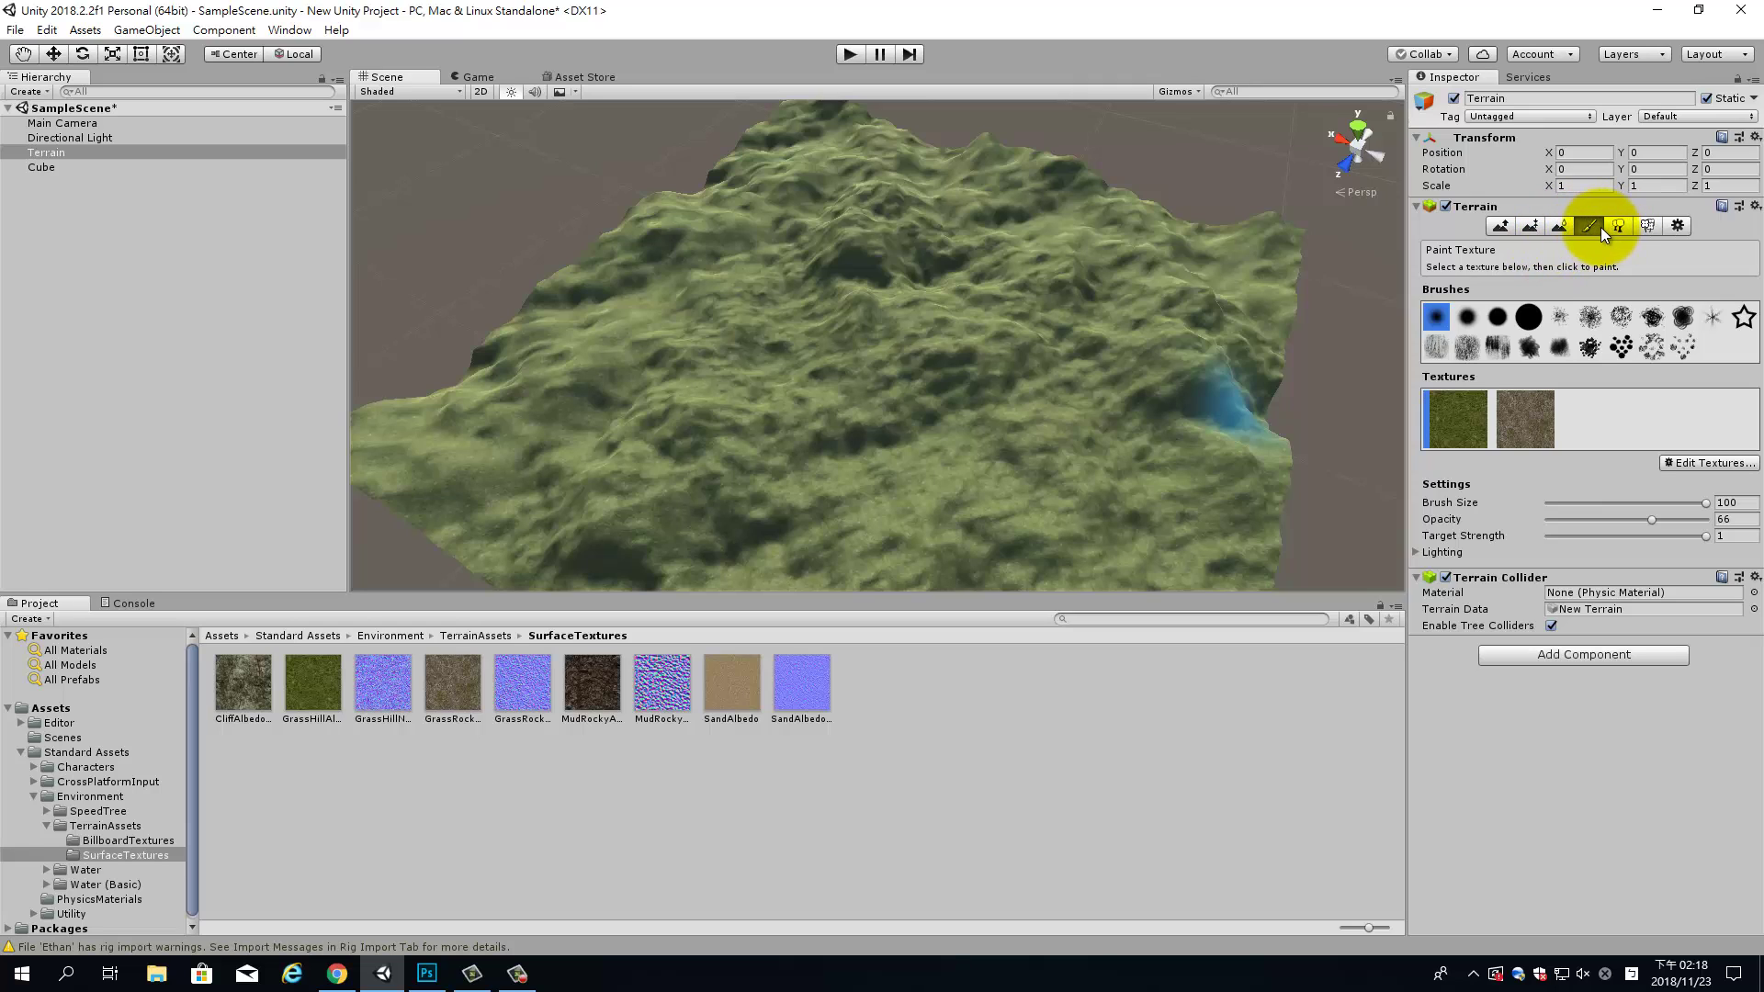
{"action": "left_click", "coordinate": [1500, 225]}
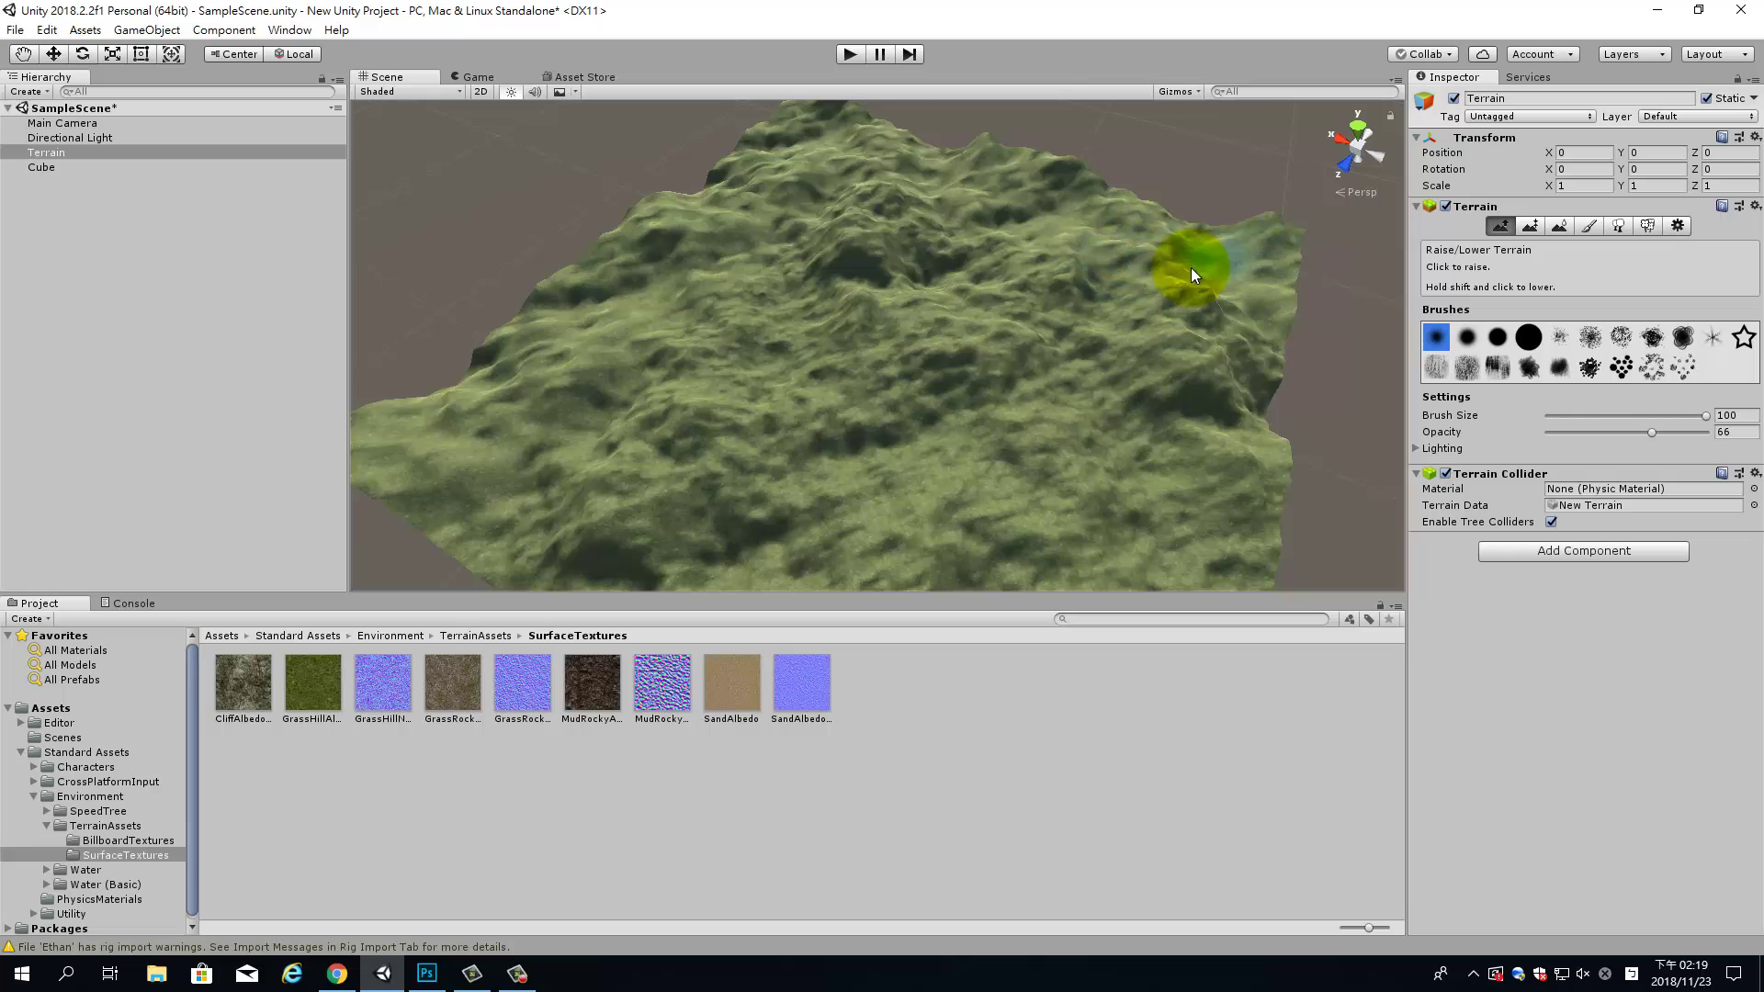
{"action": "scroll", "coordinate": [1292, 375], "scroll_direction": "down", "scroll_amount": 2}
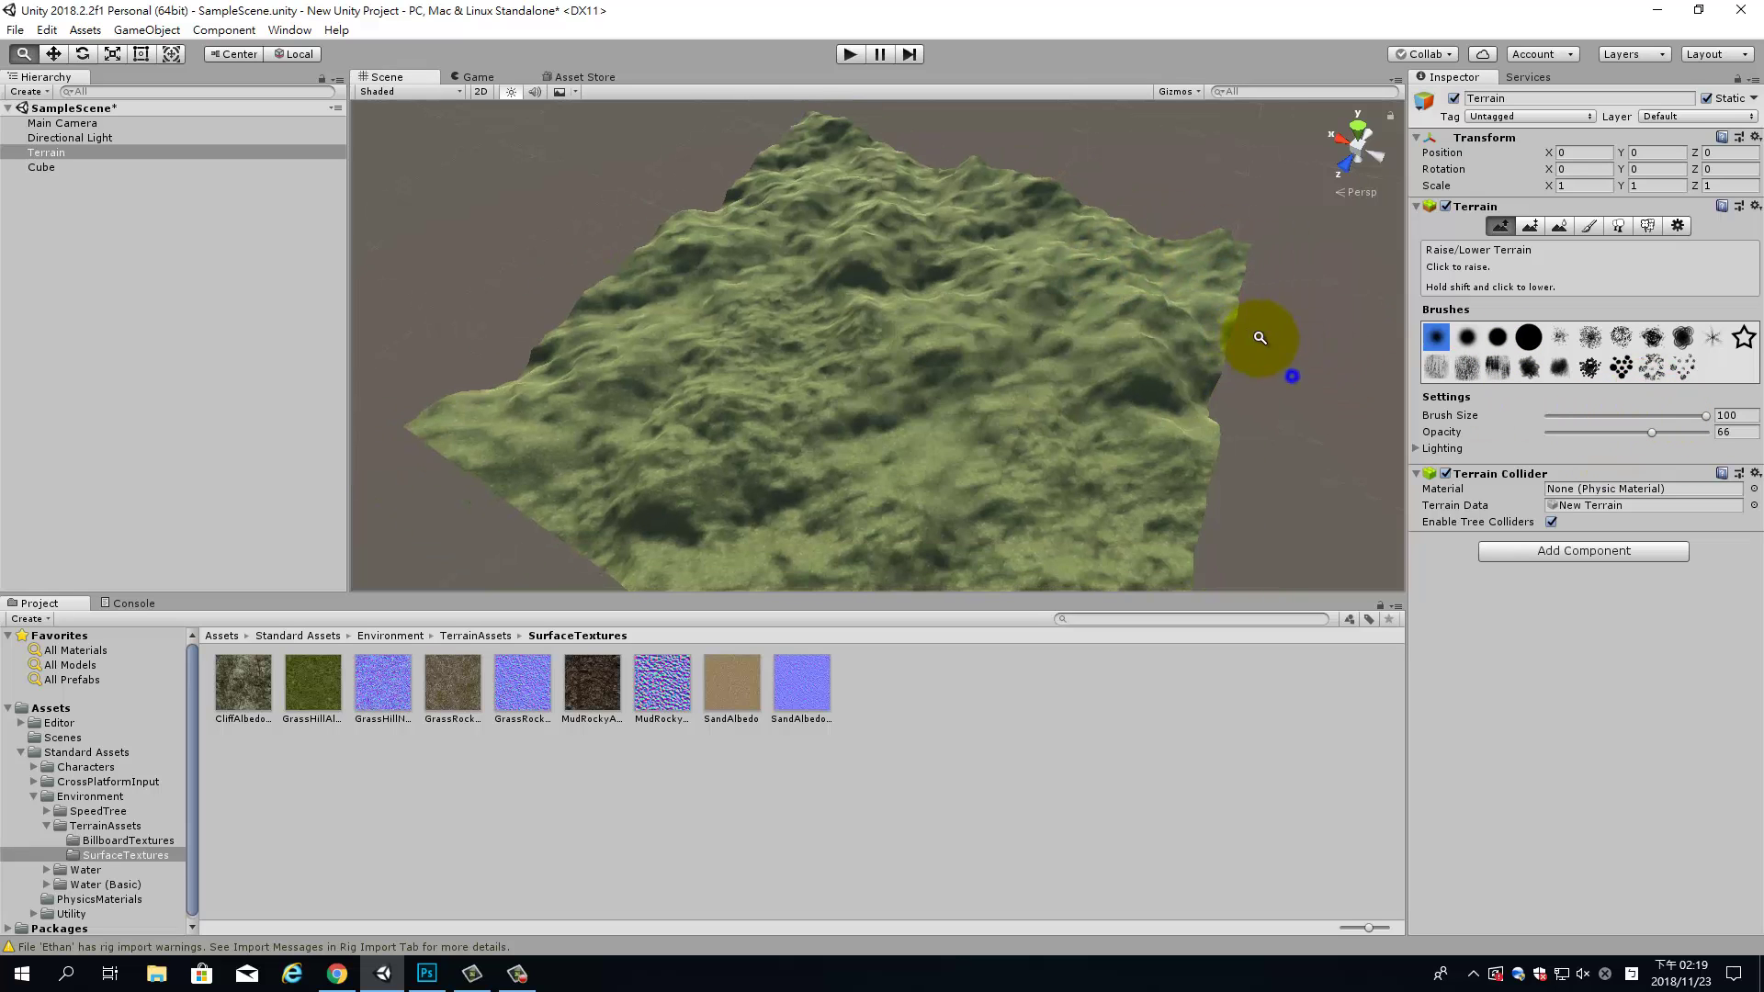
{"action": "mouse_move", "coordinate": [1055, 315]}
{"action": "middle_mouse_down"}
{"action": "mouse_move", "coordinate": [1055, 386]}
{"action": "mouse_move", "coordinate": [990, 268]}
{"action": "middle_mouse_up"}
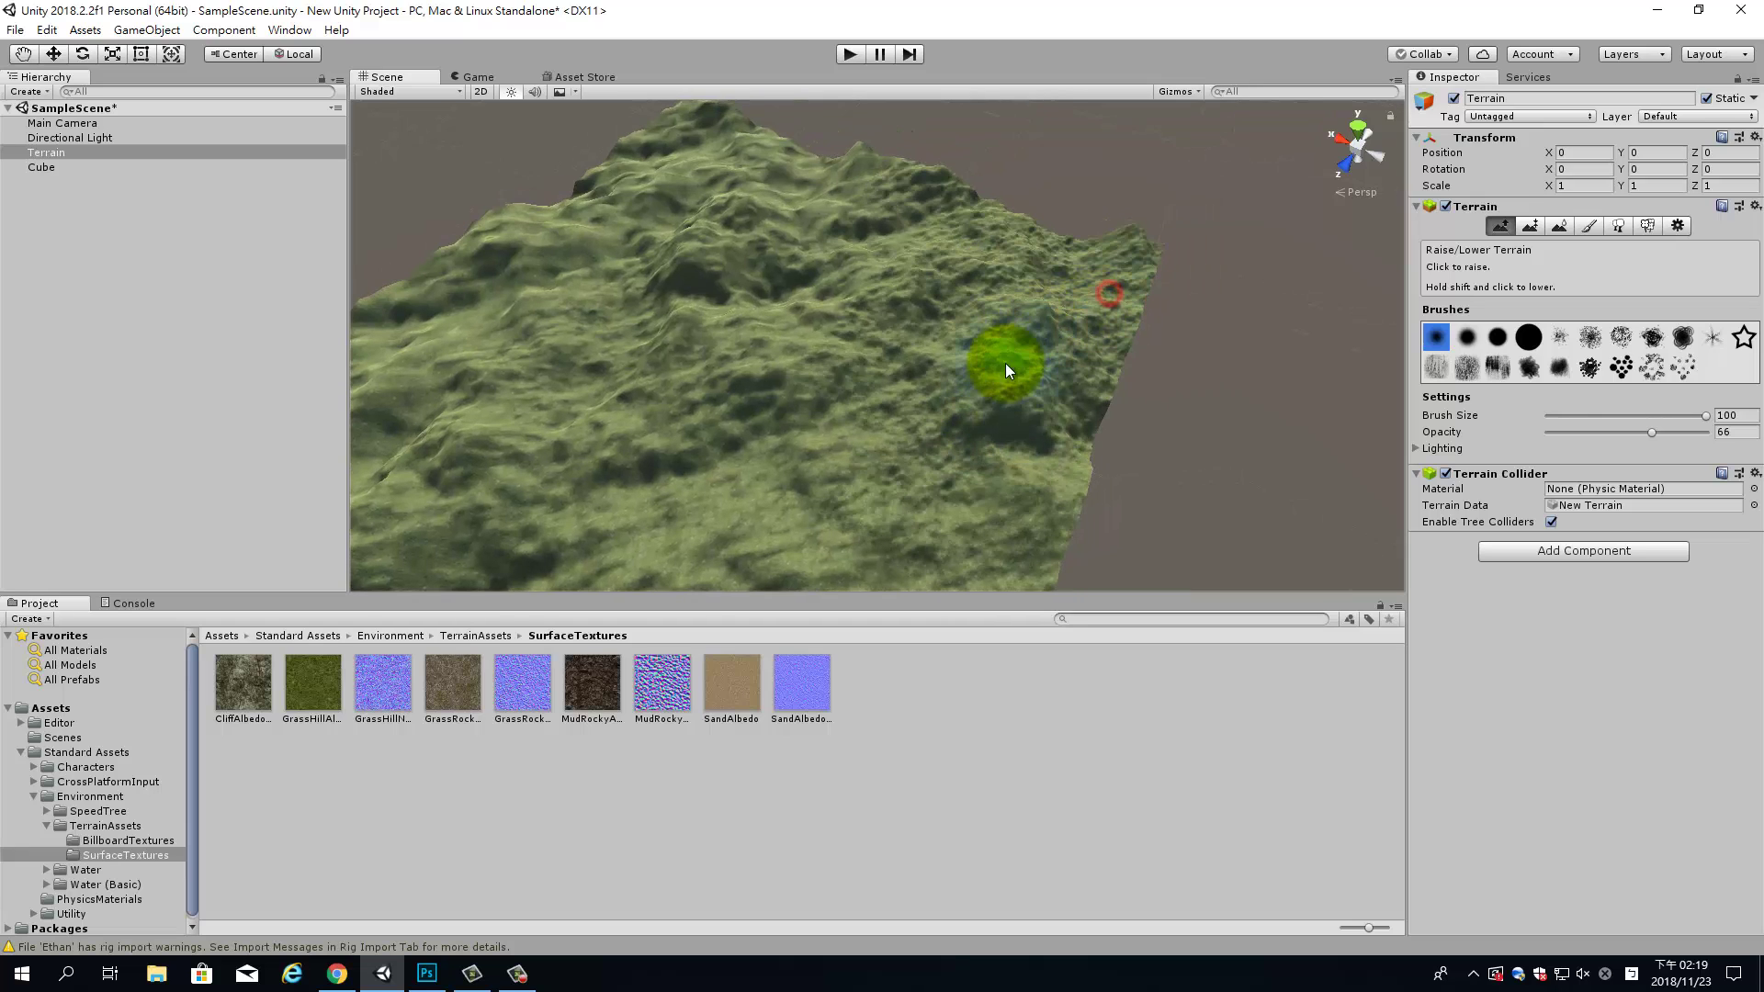
{"action": "mouse_move", "coordinate": [1005, 362]}
{"action": "left_mouse_down"}
{"action": "mouse_move", "coordinate": [1083, 335]}
{"action": "mouse_move", "coordinate": [1037, 357]}
{"action": "left_mouse_up"}
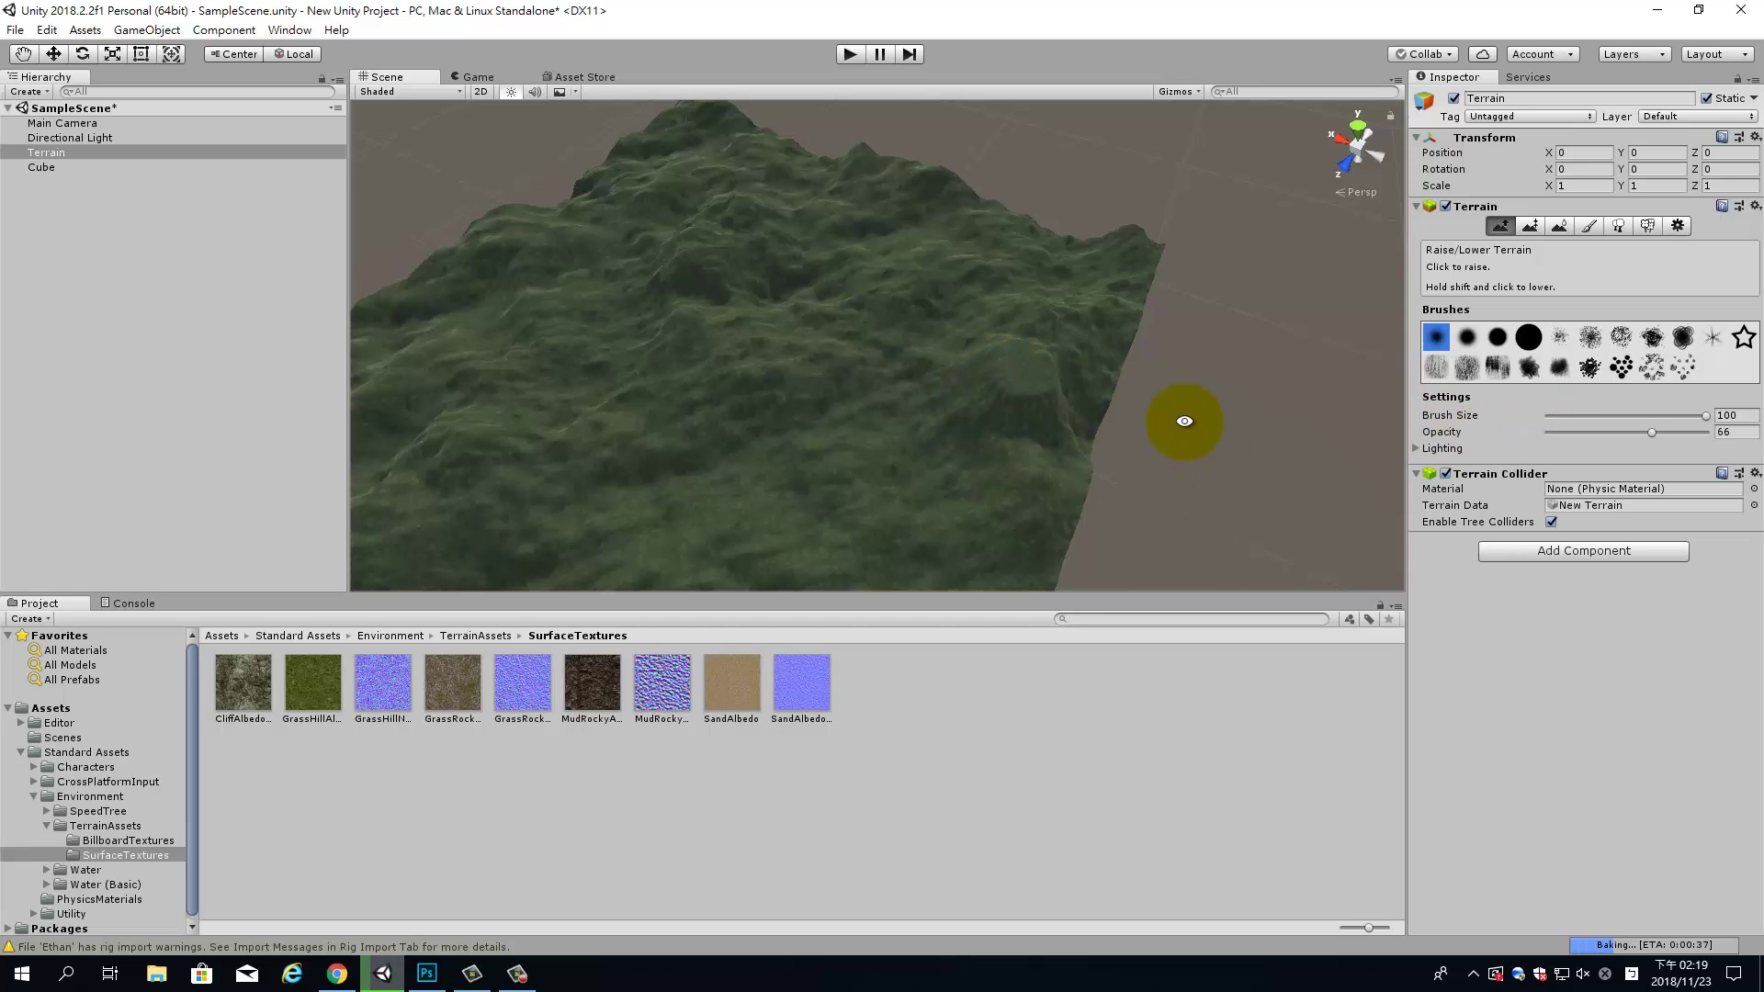
{"action": "mouse_move", "coordinate": [1183, 422]}
{"action": "left_mouse_down", "text": "alt"}
{"action": "mouse_move", "coordinate": [1291, 391]}
{"action": "mouse_move", "coordinate": [1312, 354]}
{"action": "left_mouse_up", "text": "alt"}
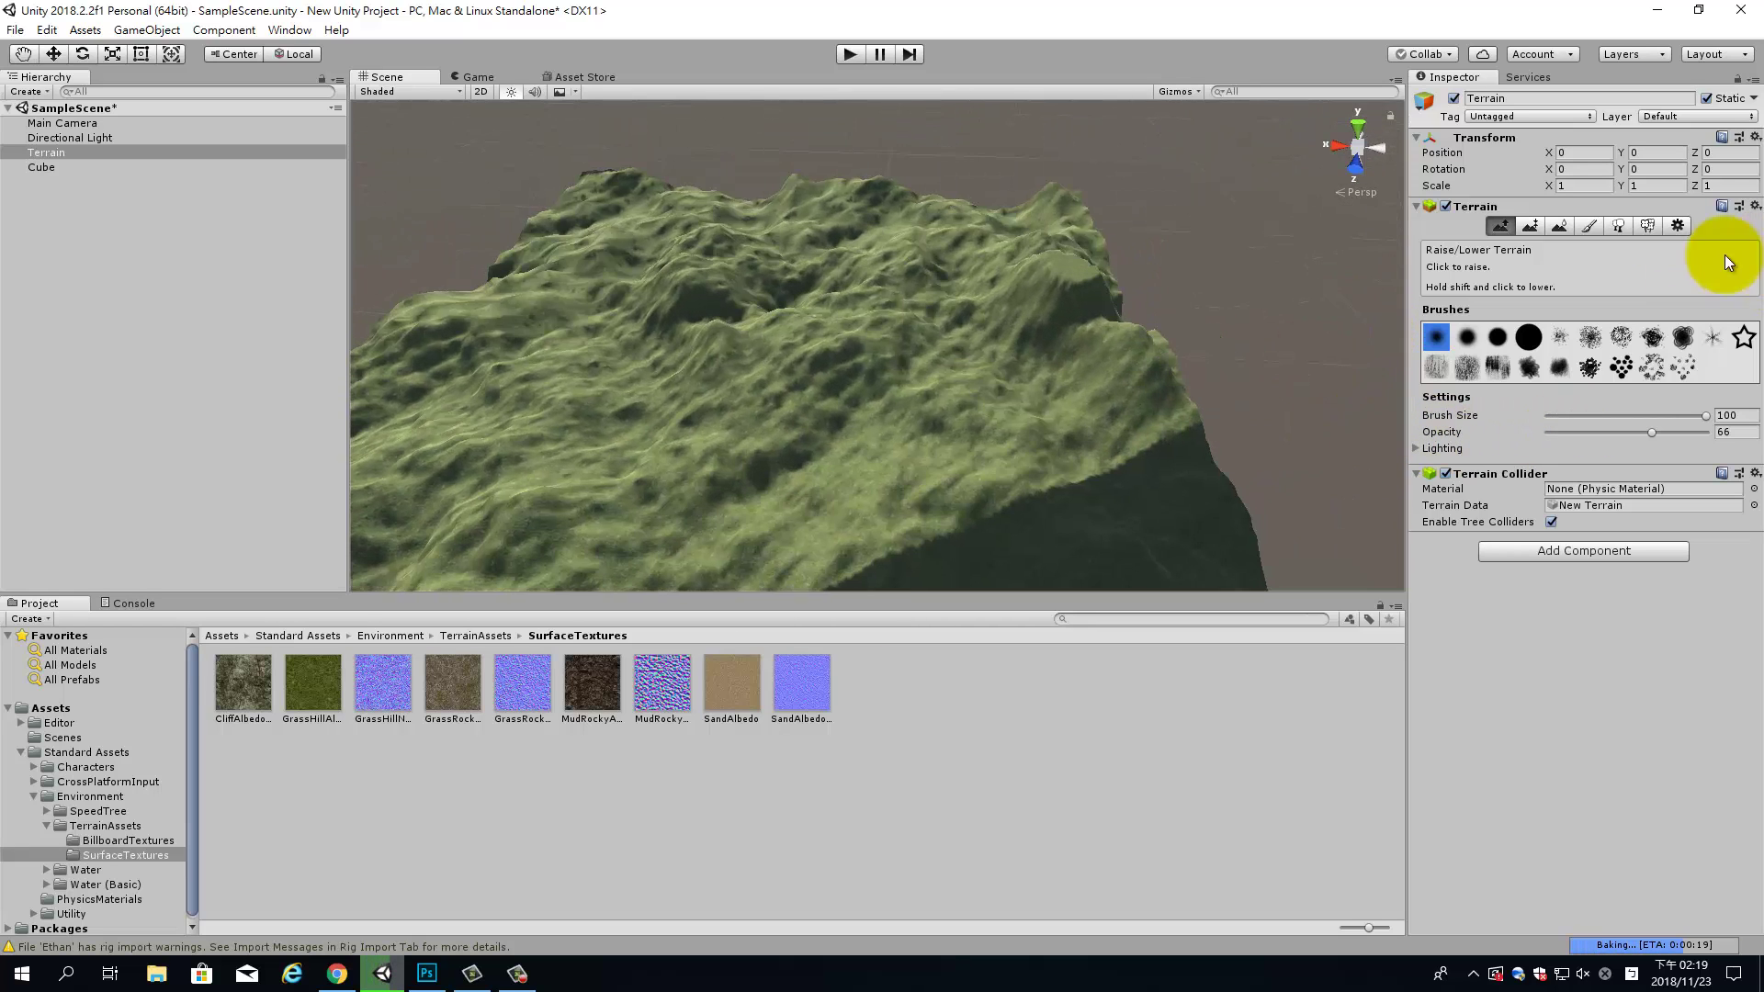
In Terrain Settings, set Terrain Height to 100 and view the resulting spiky hills.
{"action": "left_click", "coordinate": [1677, 226]}
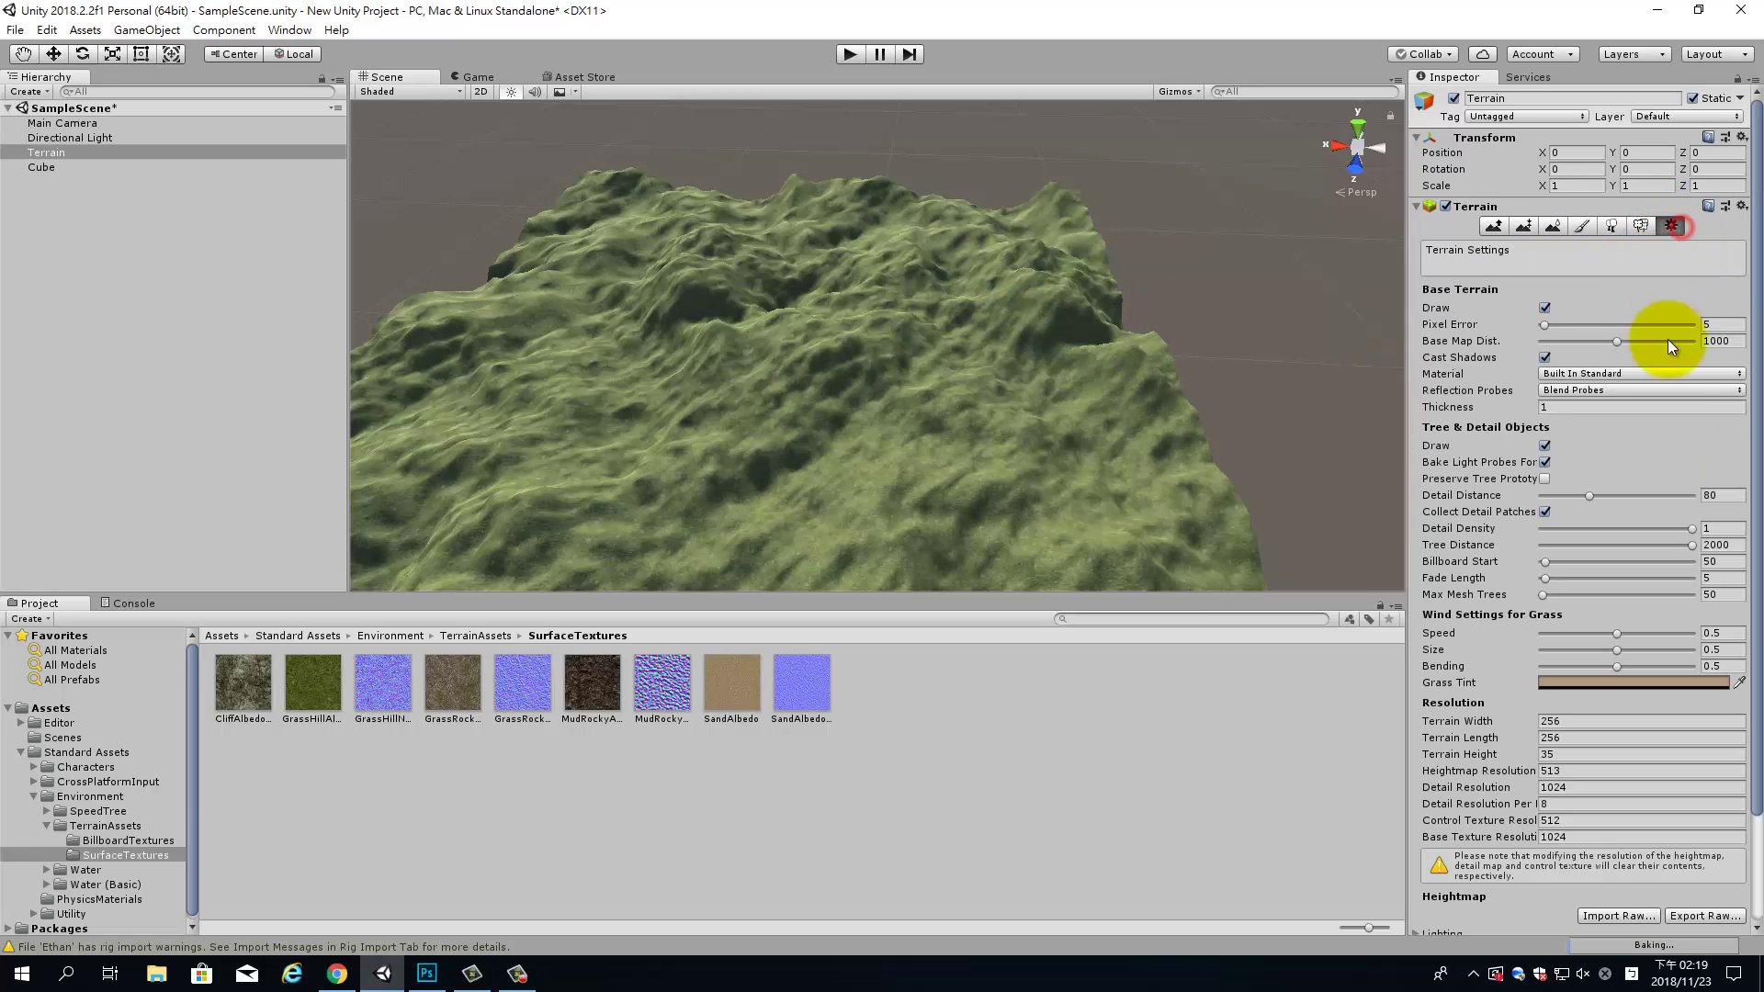
{"action": "left_click", "coordinate": [1588, 788]}
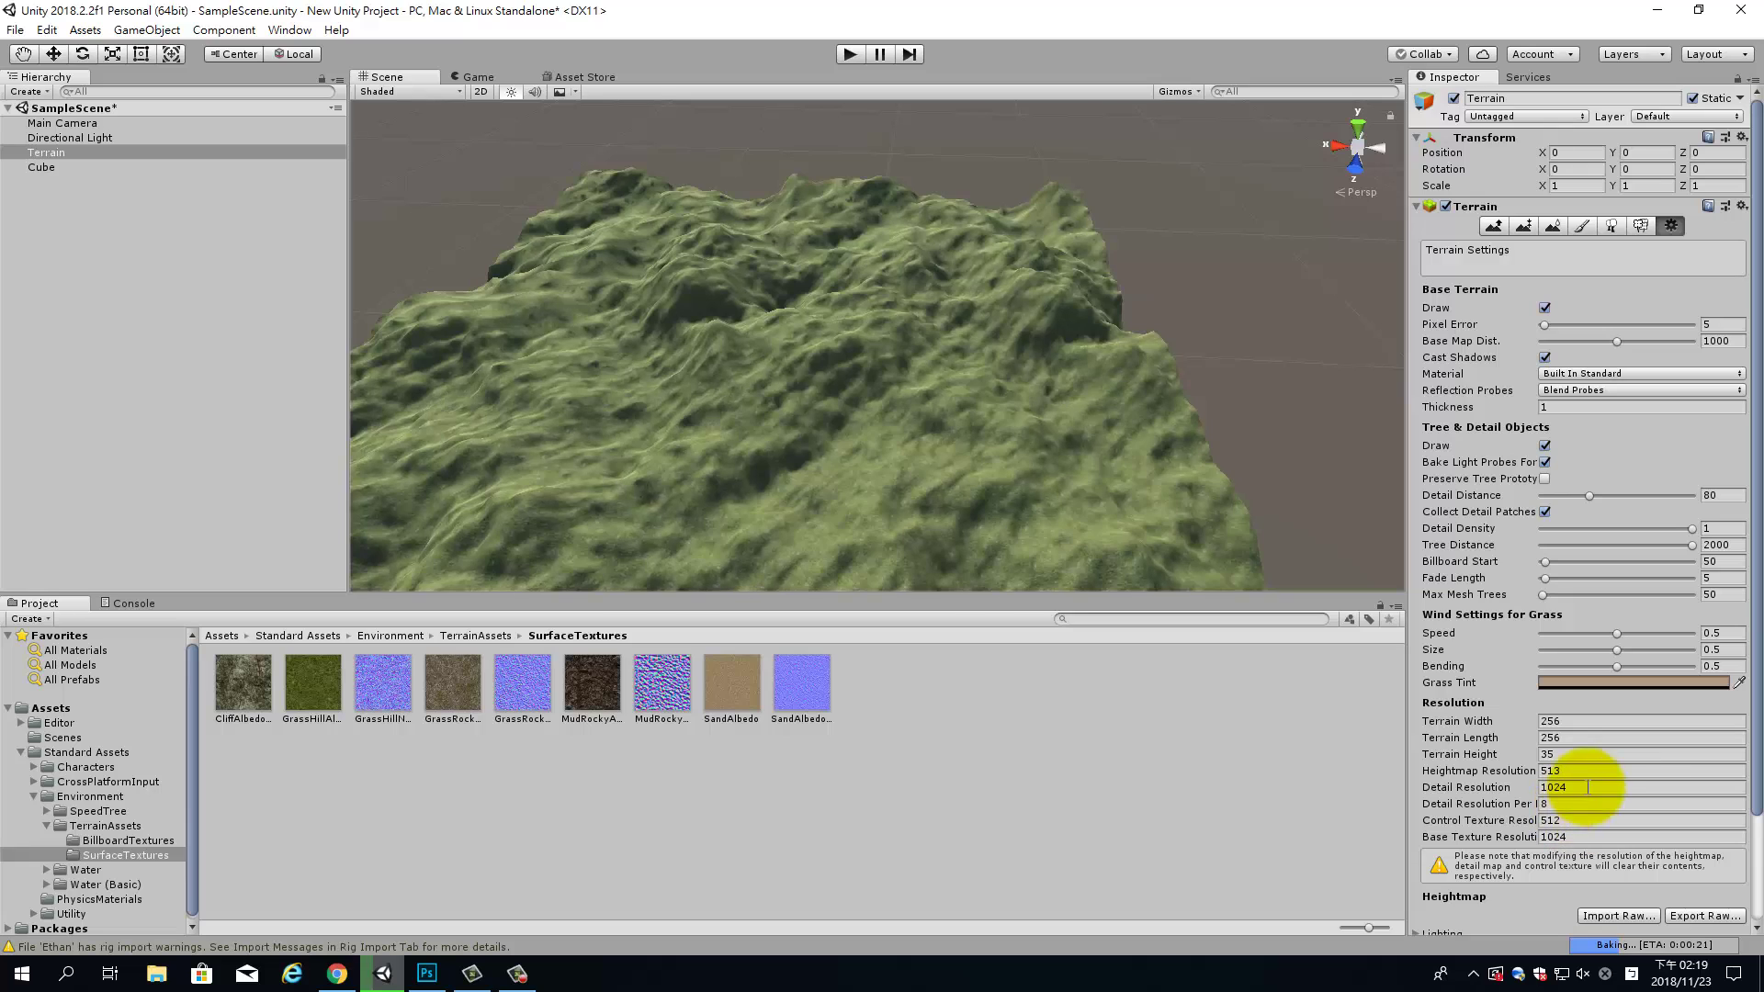
{"action": "double_click", "coordinate": [1562, 755]}
{"action": "type", "text": "6"}
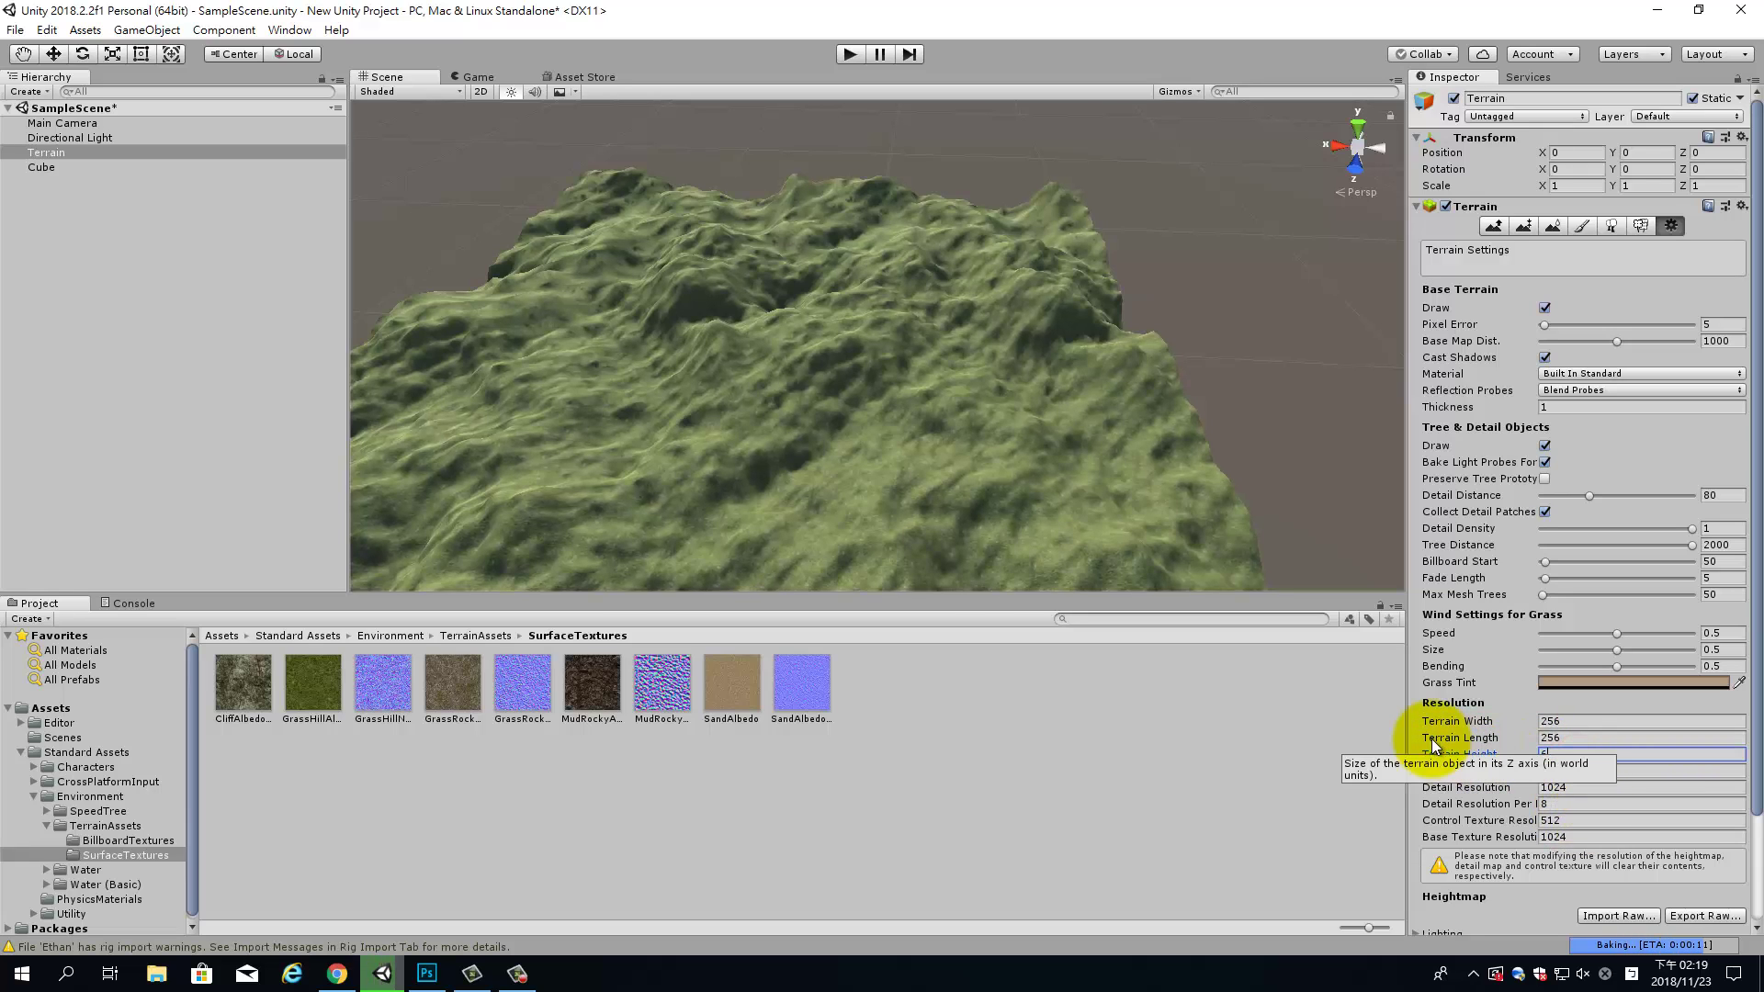
{"action": "key", "text": "BackSpace"}
{"action": "type", "text": "100"}
{"action": "key", "text": "Return"}
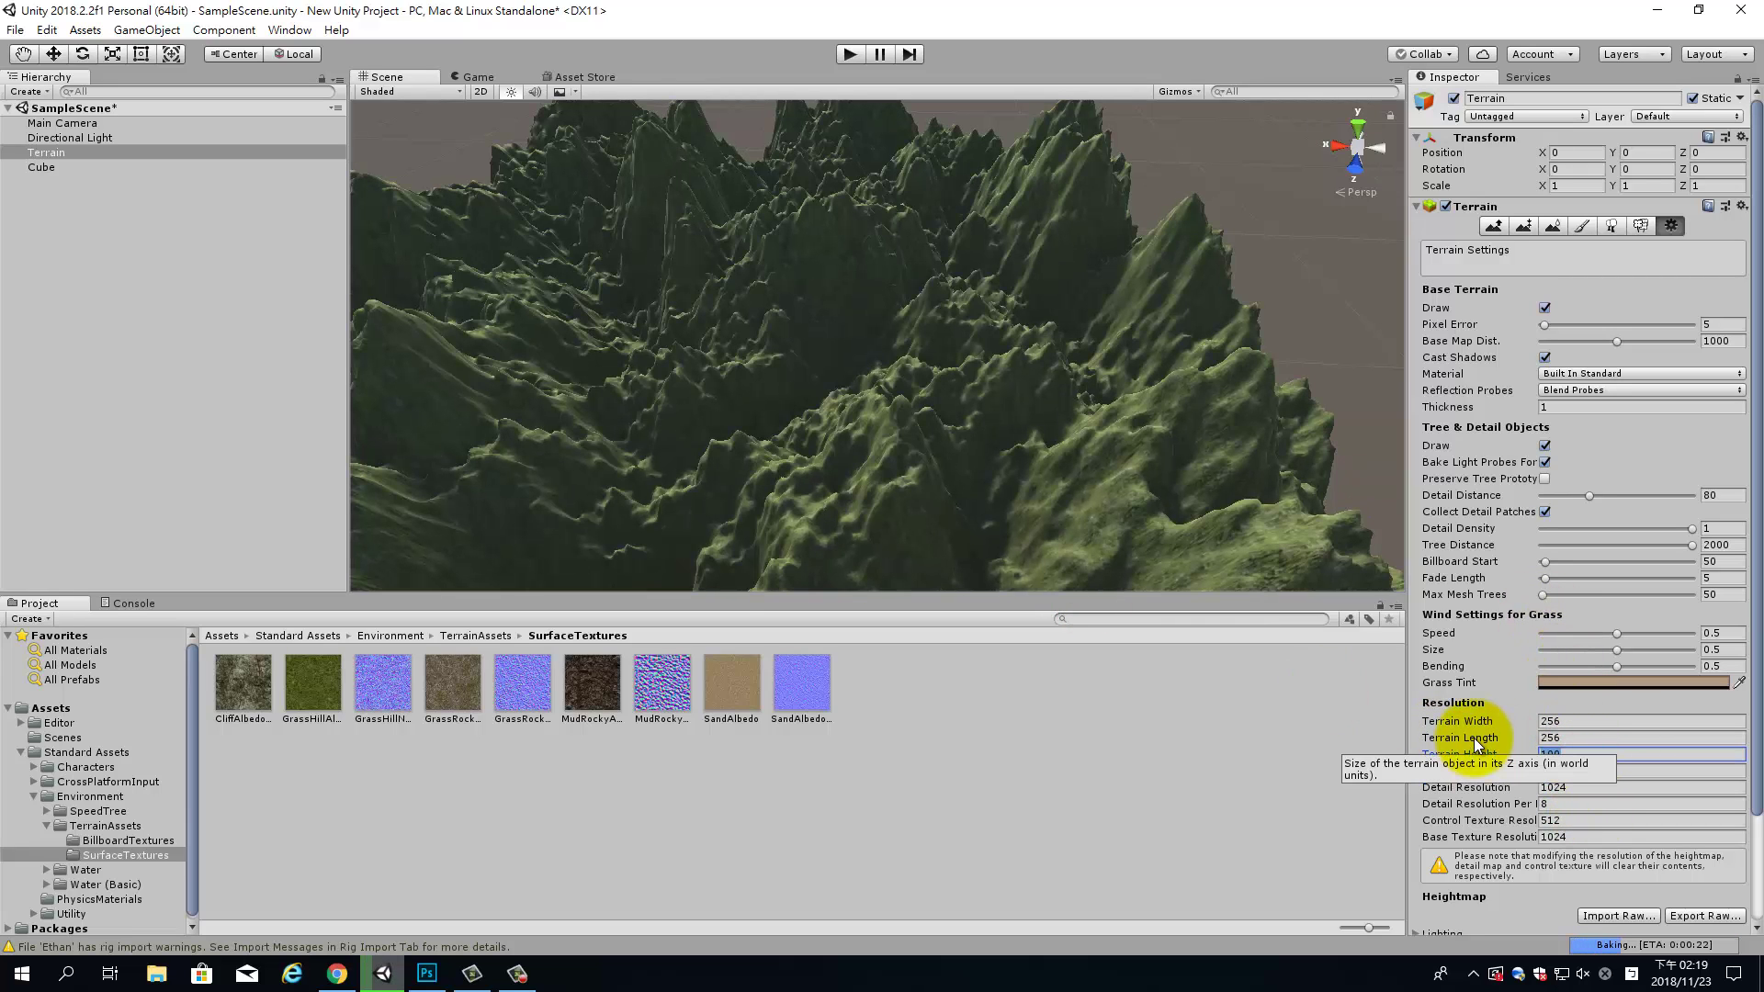
{"action": "key", "text": "alt"}
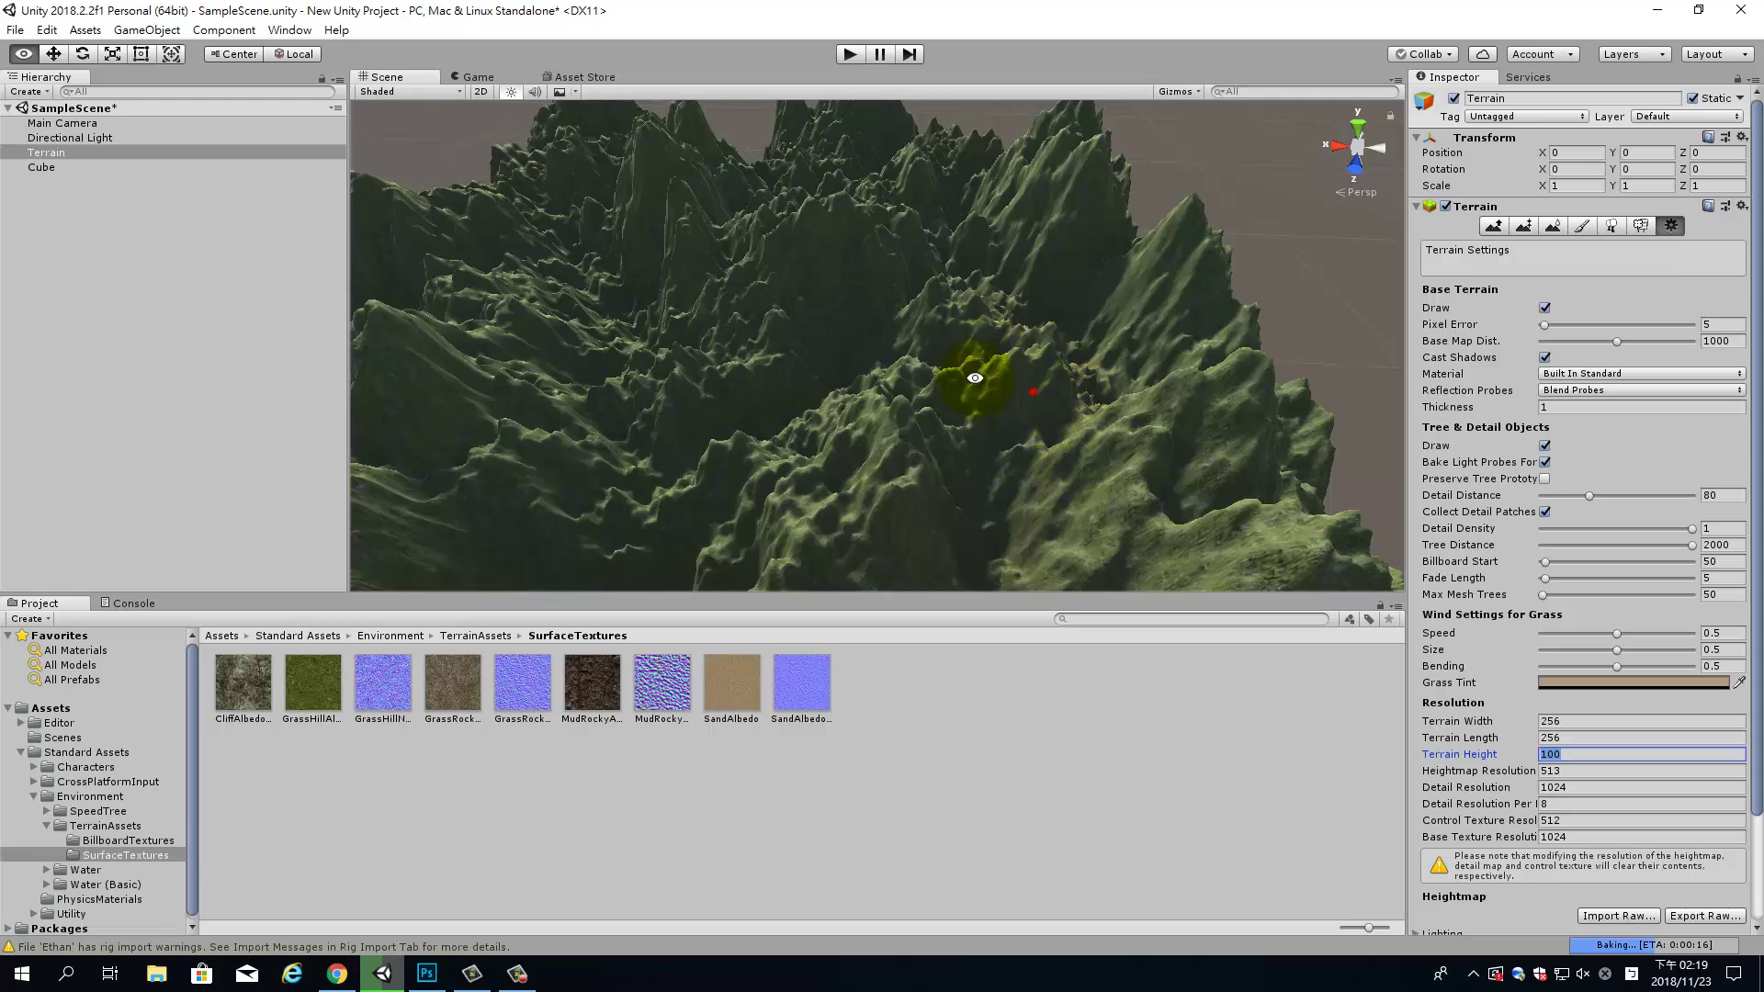
{"action": "mouse_move", "coordinate": [974, 377]}
{"action": "left_mouse_down", "text": "alt"}
{"action": "mouse_move", "coordinate": [695, 434]}
{"action": "mouse_move", "coordinate": [1102, 413]}
{"action": "left_mouse_up", "text": "alt"}
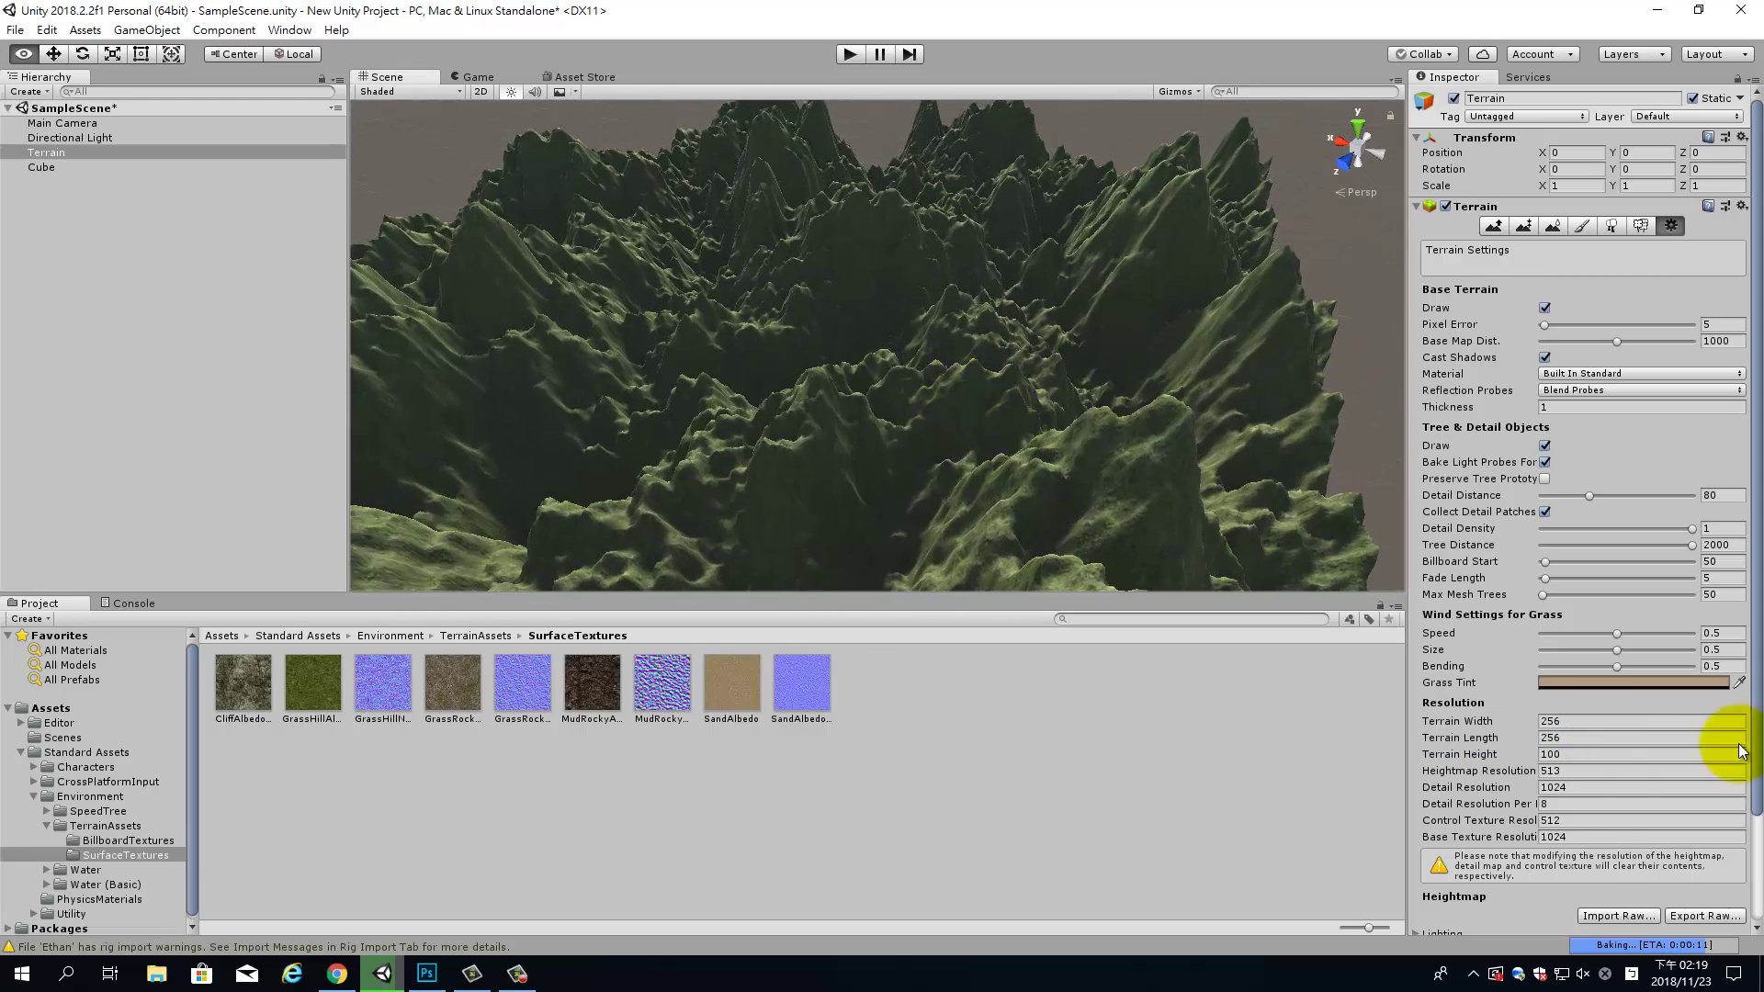
Change Terrain Height to 75 and switch to the Paint Height tool.
{"action": "left_click", "coordinate": [1562, 754]}
{"action": "type", "text": "75"}
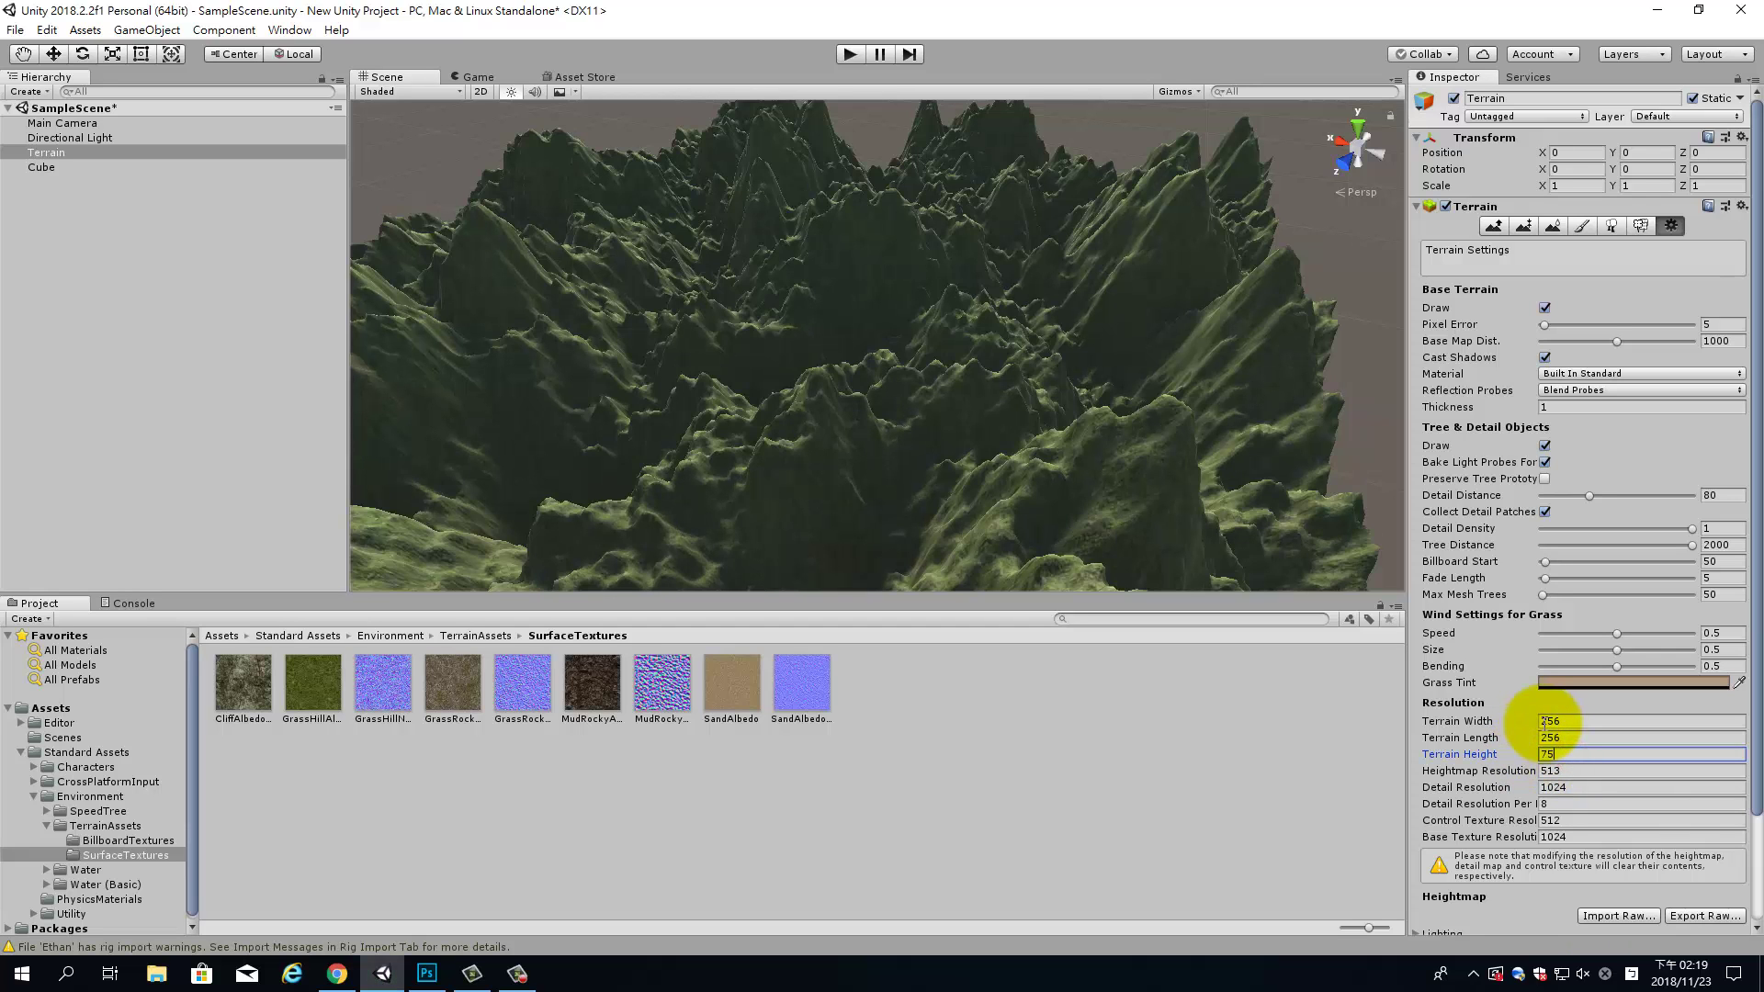
{"action": "key", "text": "Return"}
{"action": "mouse_move", "coordinate": [748, 346]}
{"action": "left_mouse_down", "text": "alt"}
{"action": "mouse_move", "coordinate": [844, 396]}
{"action": "mouse_move", "coordinate": [862, 431]}
{"action": "left_mouse_up", "text": "alt"}
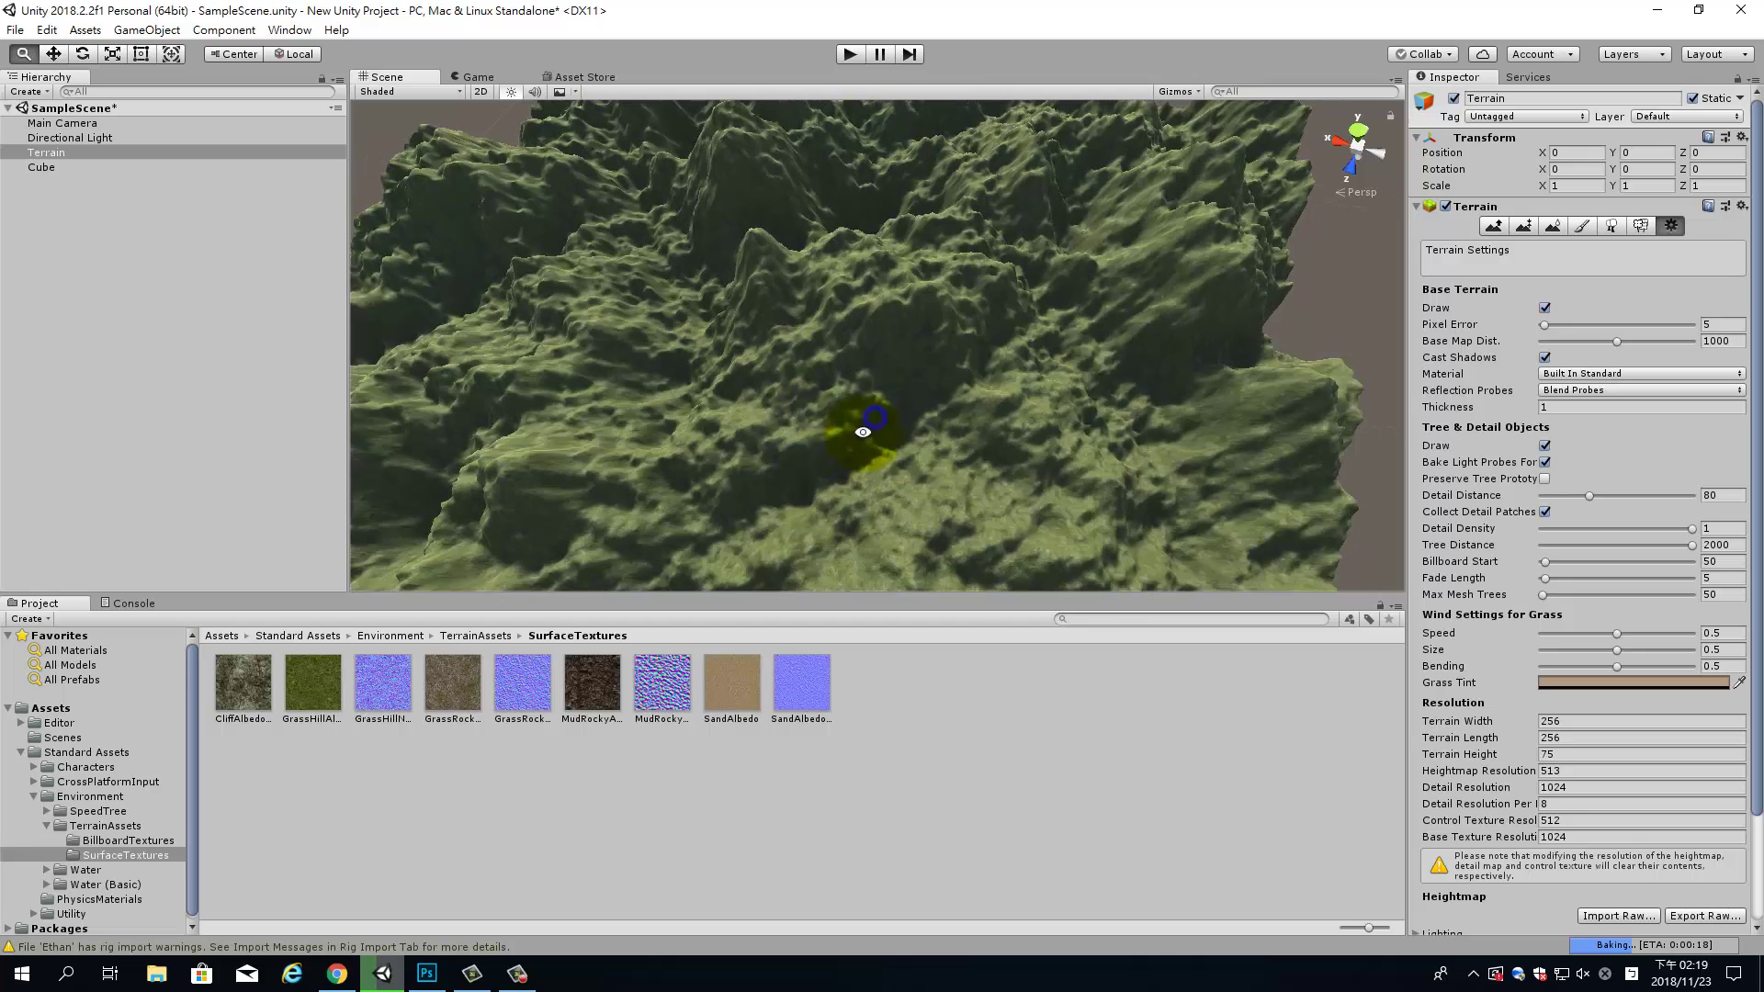
{"action": "left_click", "coordinate": [1522, 226]}
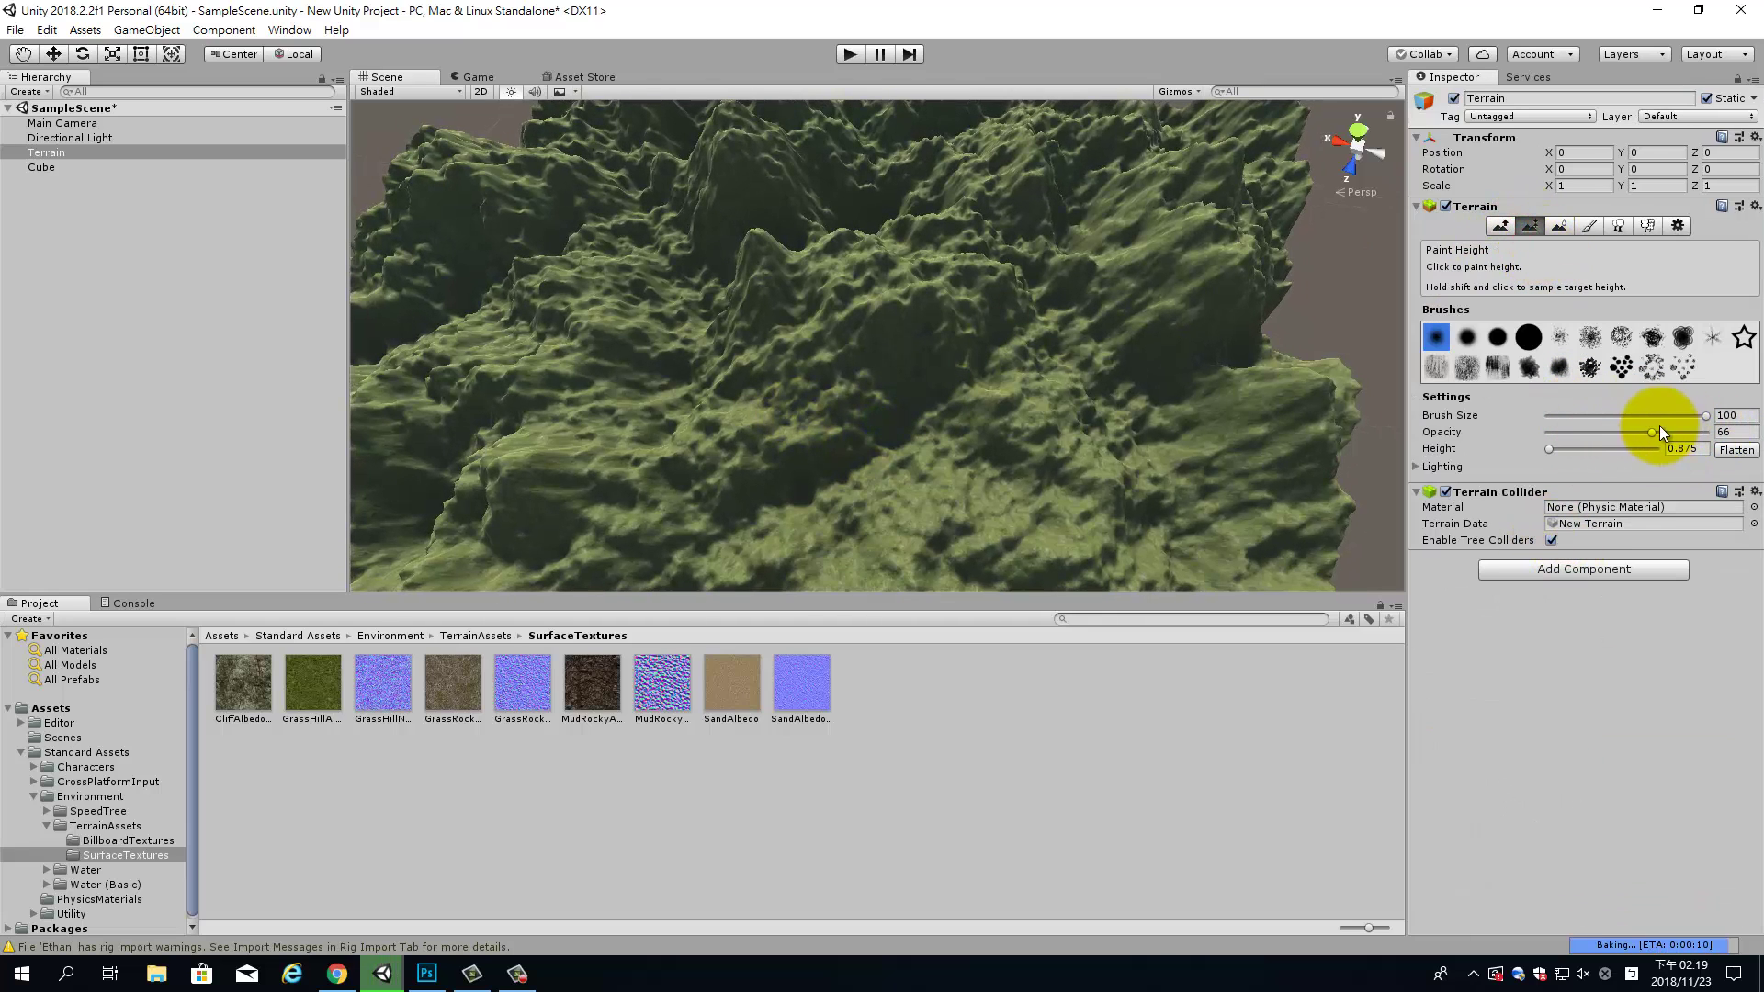
Set the Paint Height target to 12.9 and flatten a broad plateau across the terrain's centre.
{"action": "left_click_drag", "start_coordinate": [1552, 450], "coordinate": [1571, 455]}
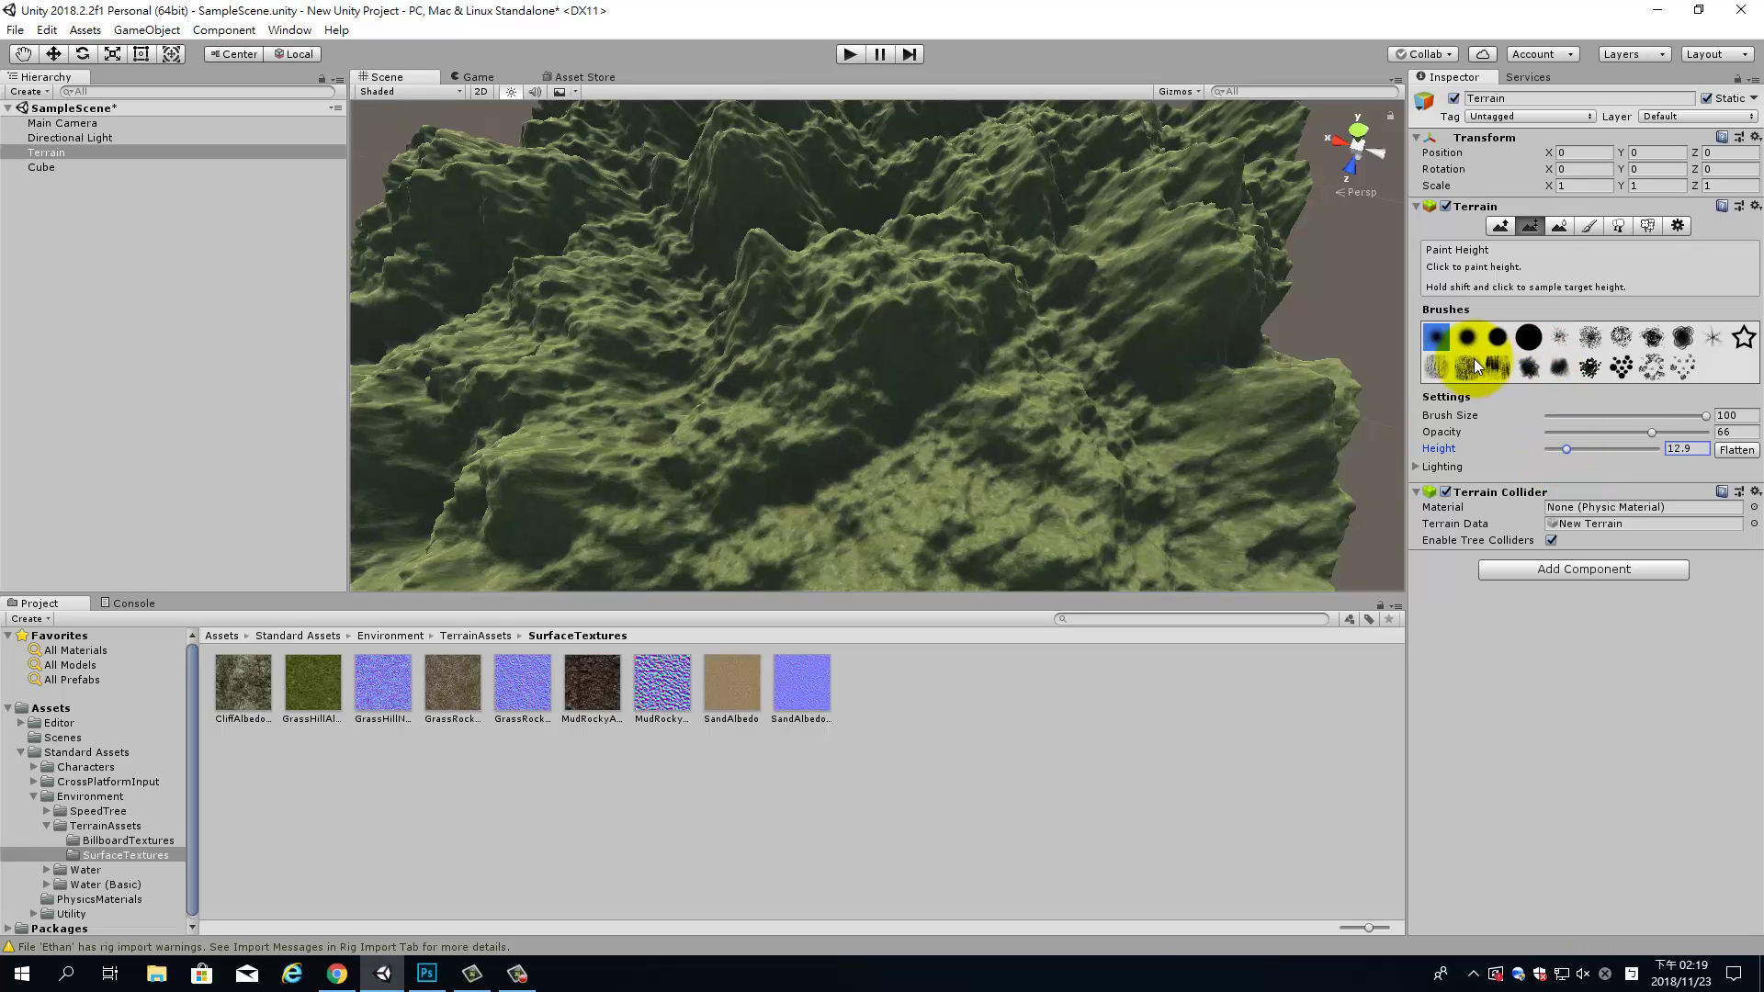
{"action": "left_click", "coordinate": [1536, 232]}
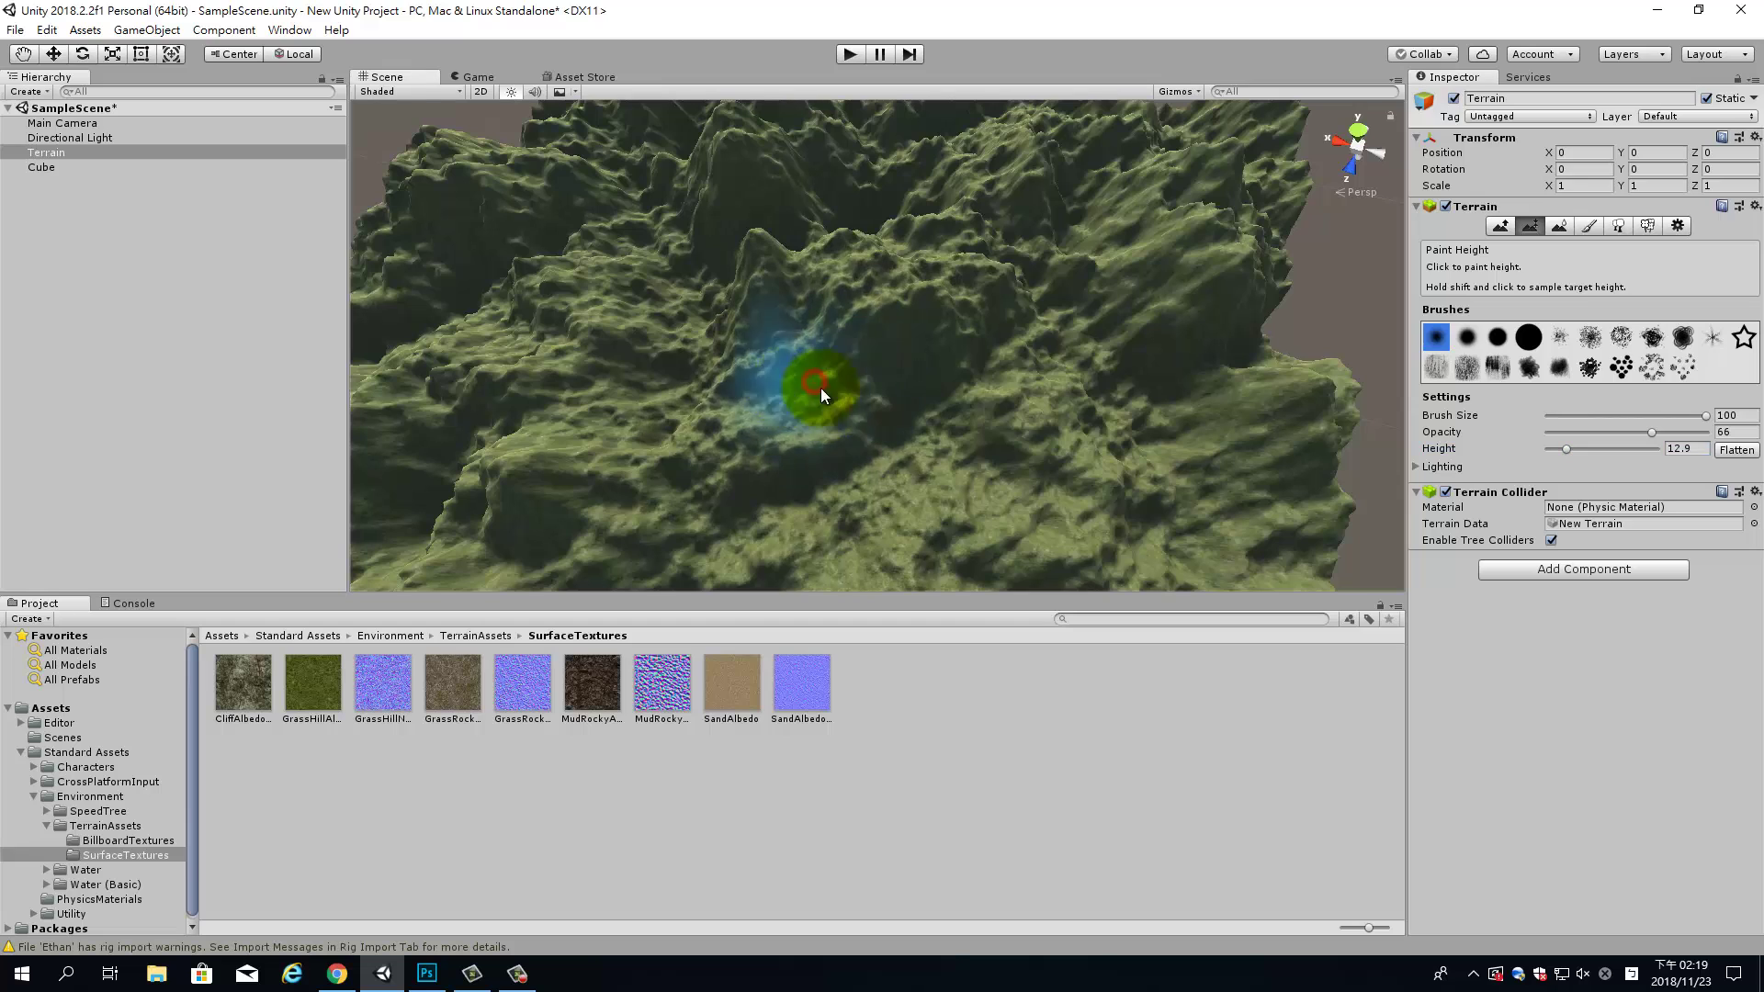
{"action": "mouse_move", "coordinate": [797, 488]}
{"action": "left_mouse_down"}
{"action": "mouse_move", "coordinate": [929, 466]}
{"action": "mouse_move", "coordinate": [863, 339]}
{"action": "mouse_move", "coordinate": [990, 313]}
{"action": "mouse_move", "coordinate": [760, 285]}
{"action": "mouse_move", "coordinate": [819, 273]}
{"action": "mouse_move", "coordinate": [692, 294]}
{"action": "mouse_move", "coordinate": [599, 356]}
{"action": "mouse_move", "coordinate": [567, 449]}
{"action": "mouse_move", "coordinate": [619, 525]}
{"action": "mouse_move", "coordinate": [799, 549]}
{"action": "mouse_move", "coordinate": [960, 470]}
{"action": "mouse_move", "coordinate": [990, 315]}
{"action": "mouse_move", "coordinate": [913, 354]}
{"action": "mouse_move", "coordinate": [792, 307]}
{"action": "mouse_move", "coordinate": [781, 366]}
{"action": "mouse_move", "coordinate": [934, 346]}
{"action": "mouse_move", "coordinate": [720, 476]}
{"action": "mouse_move", "coordinate": [602, 516]}
{"action": "mouse_move", "coordinate": [525, 472]}
{"action": "mouse_move", "coordinate": [608, 325]}
{"action": "mouse_move", "coordinate": [587, 338]}
{"action": "mouse_move", "coordinate": [722, 338]}
{"action": "mouse_move", "coordinate": [819, 290]}
{"action": "mouse_move", "coordinate": [973, 414]}
{"action": "mouse_move", "coordinate": [905, 543]}
{"action": "mouse_move", "coordinate": [775, 520]}
{"action": "mouse_move", "coordinate": [984, 500]}
{"action": "mouse_move", "coordinate": [1181, 378]}
{"action": "mouse_move", "coordinate": [1252, 425]}
{"action": "mouse_move", "coordinate": [1089, 411]}
{"action": "mouse_move", "coordinate": [1040, 345]}
{"action": "left_mouse_up"}
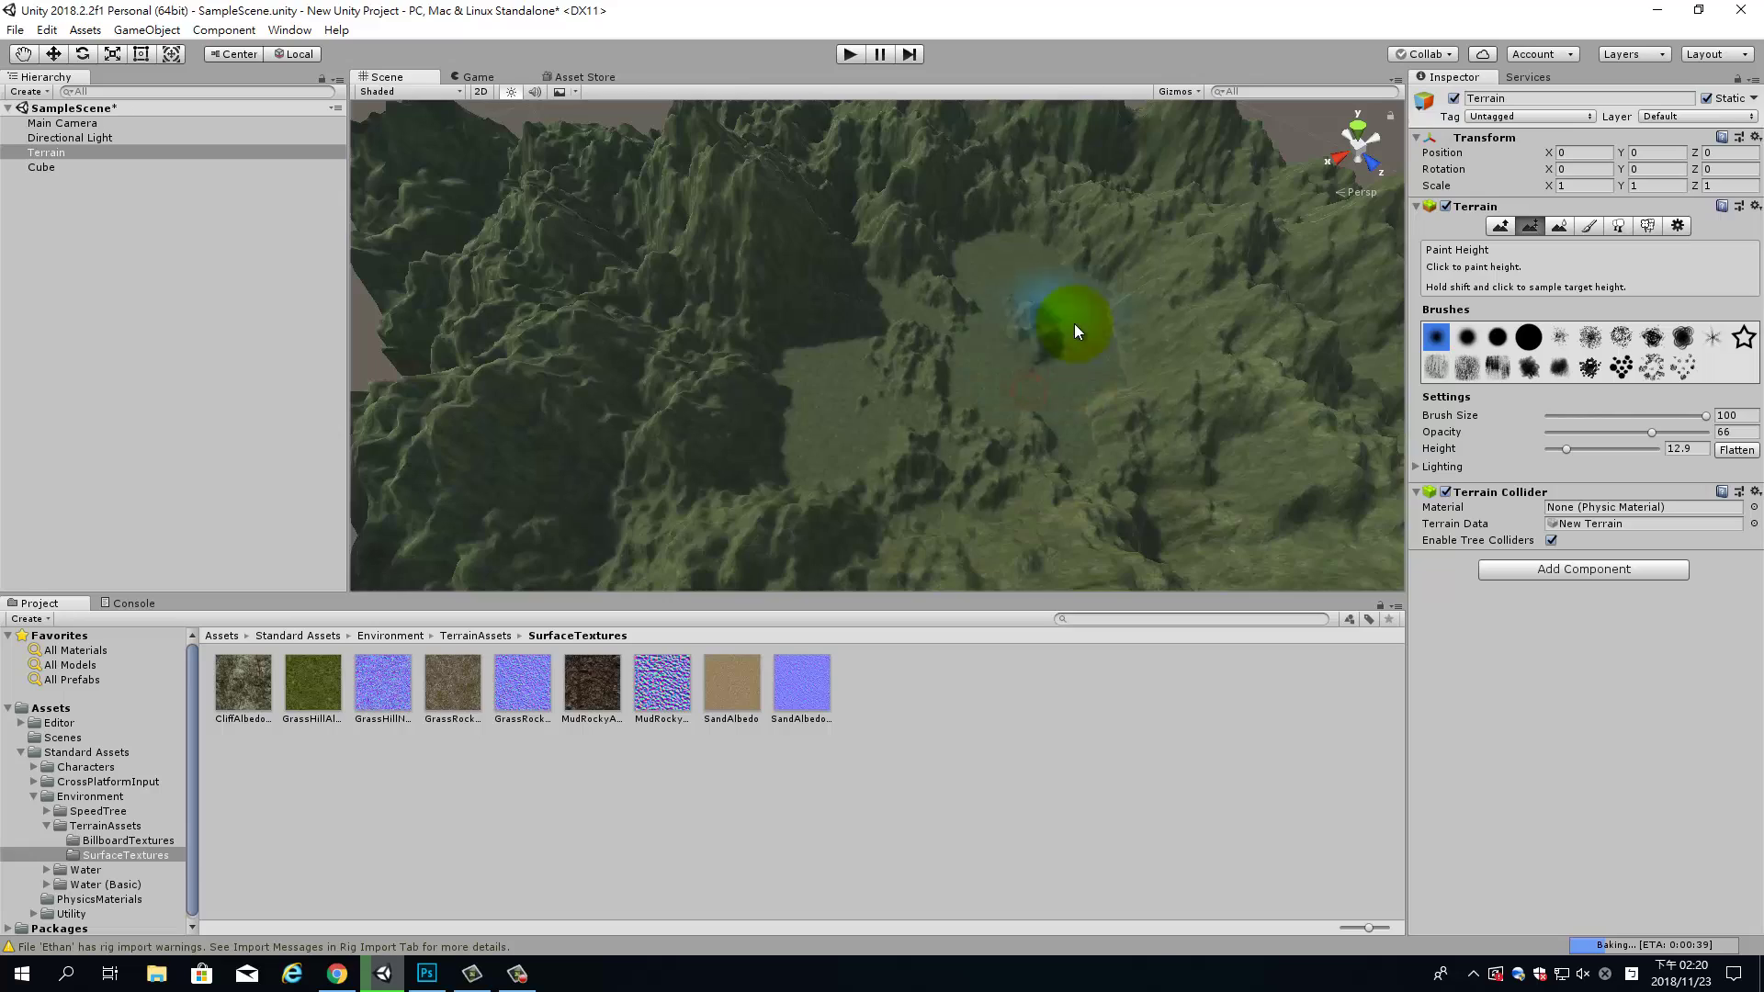
{"action": "mouse_move", "coordinate": [1073, 323]}
{"action": "right_mouse_down", "text": "alt"}
{"action": "mouse_move", "coordinate": [1133, 374]}
{"action": "mouse_move", "coordinate": [1015, 537]}
{"action": "mouse_move", "coordinate": [1111, 394]}
{"action": "mouse_move", "coordinate": [938, 410]}
{"action": "right_mouse_up", "text": "alt"}
{"action": "mouse_move", "coordinate": [1095, 456]}
{"action": "left_mouse_down", "text": "alt"}
{"action": "mouse_move", "coordinate": [1145, 421]}
{"action": "mouse_move", "coordinate": [873, 408]}
{"action": "mouse_move", "coordinate": [917, 445]}
{"action": "mouse_move", "coordinate": [1083, 472]}
{"action": "left_mouse_up", "text": "alt"}
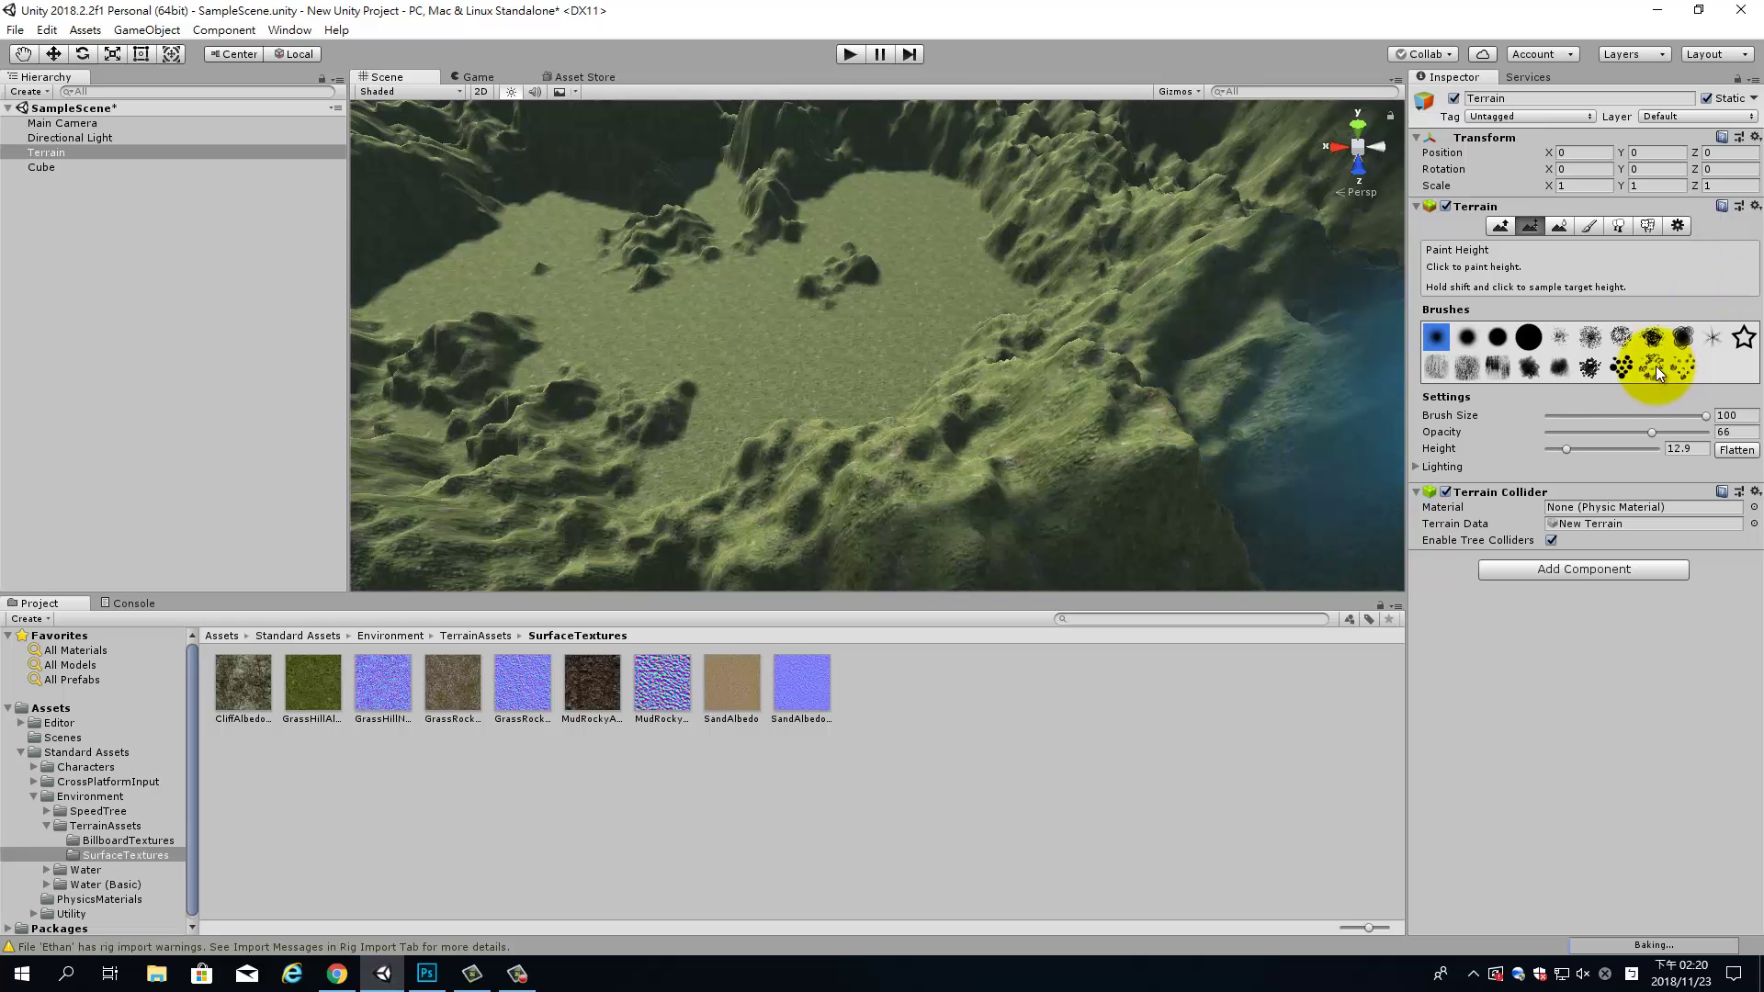
Raise jagged peaks beside the valley floor using a rough, noisy brush.
{"action": "left_click", "coordinate": [1621, 337]}
{"action": "left_click_drag", "start_coordinate": [1100, 395], "coordinate": [902, 468]}
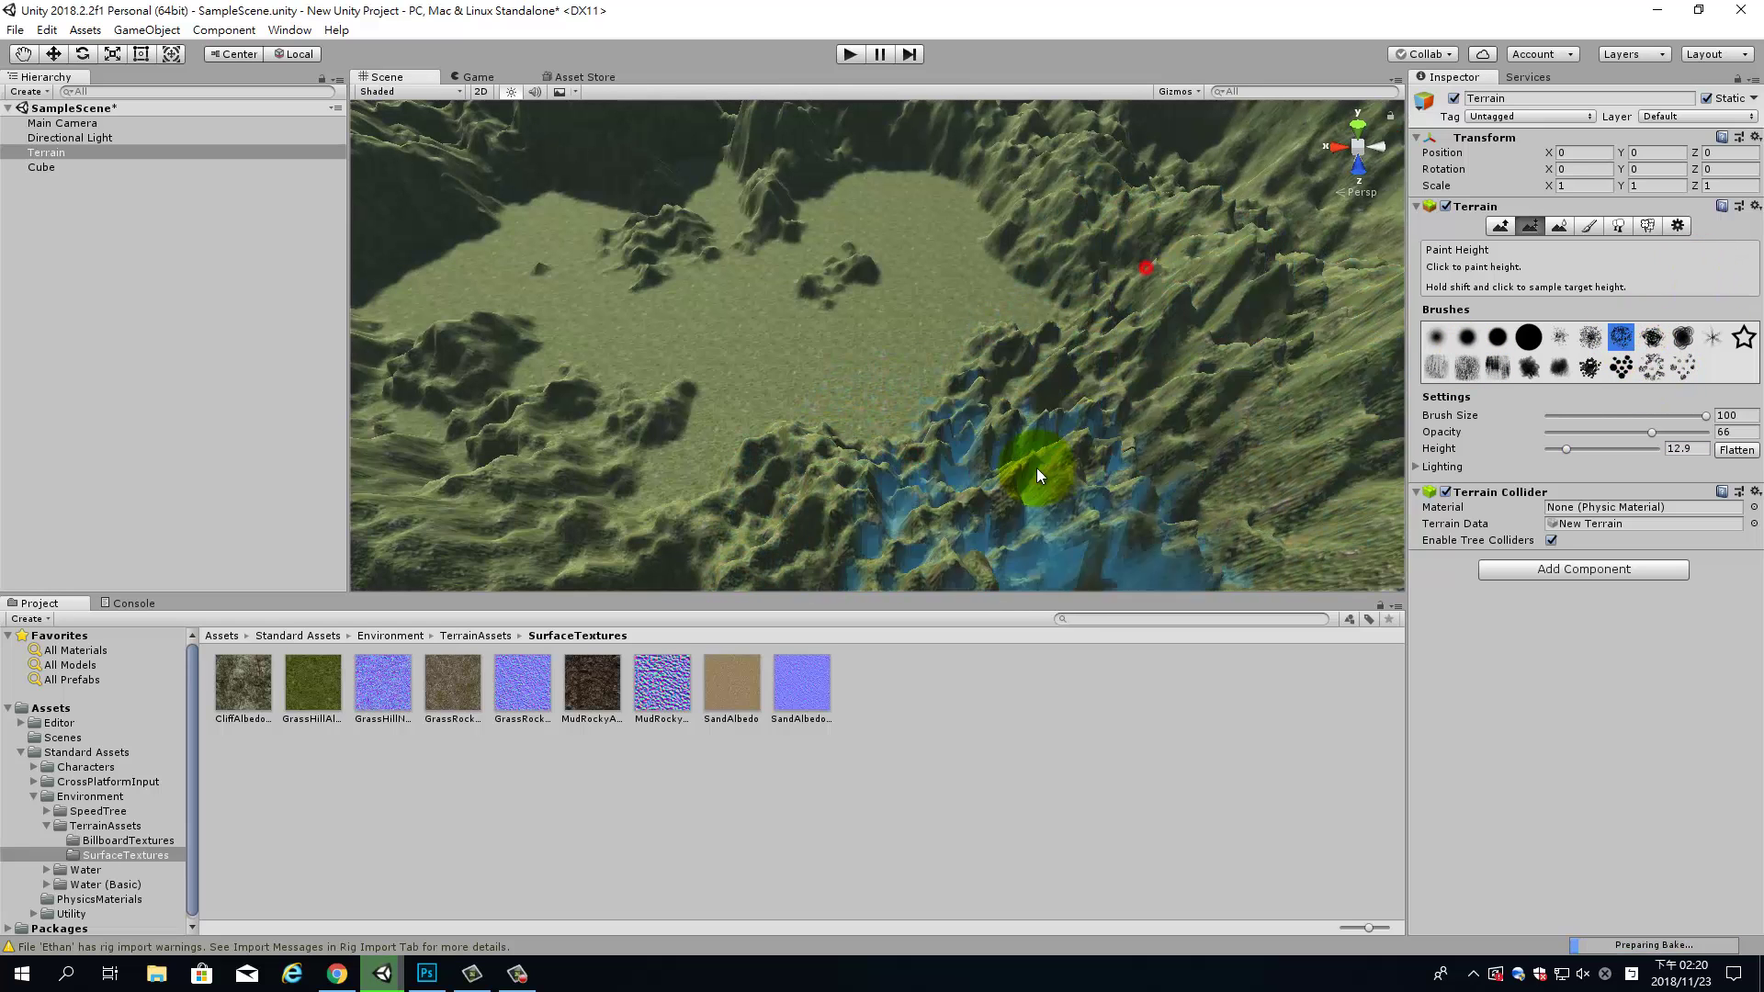
{"action": "left_click", "coordinate": [1446, 336]}
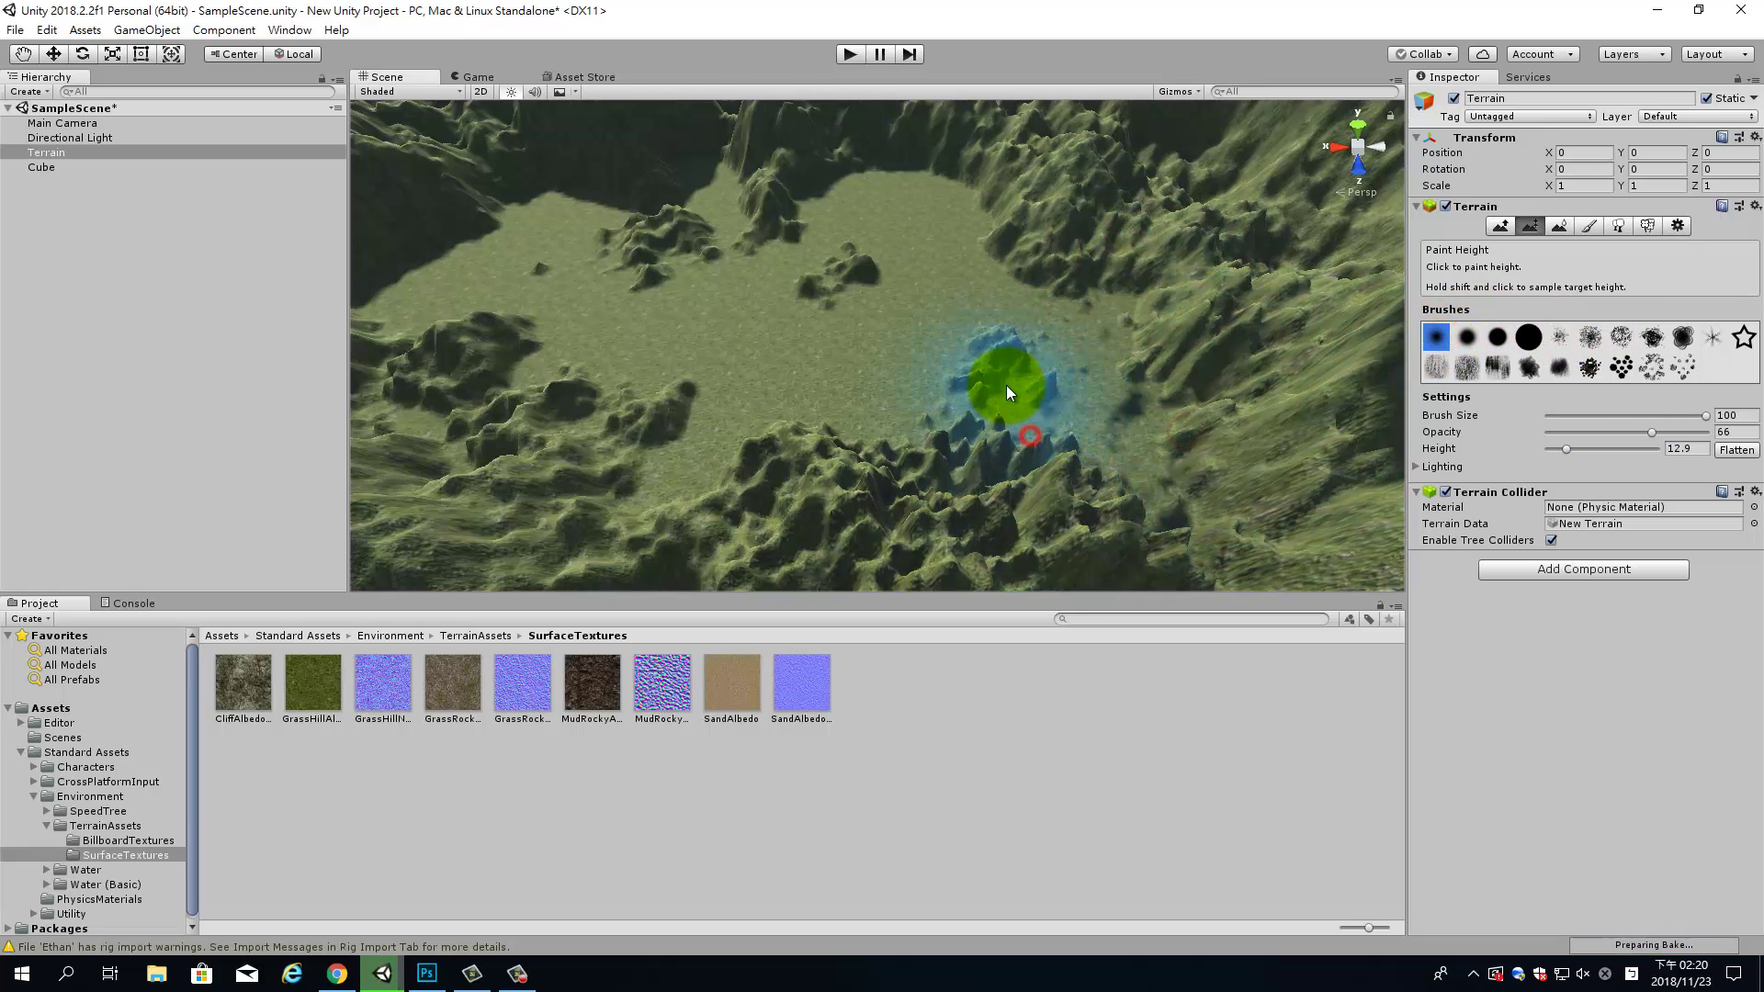
Flatten more ground back to 12.9, extending the valley floor into a passage through the hills.
{"action": "mouse_move", "coordinate": [1036, 394]}
{"action": "middle_mouse_down"}
{"action": "mouse_move", "coordinate": [1004, 320]}
{"action": "mouse_move", "coordinate": [969, 294]}
{"action": "middle_mouse_up"}
{"action": "mouse_move", "coordinate": [970, 294]}
{"action": "left_mouse_down", "text": "alt"}
{"action": "mouse_move", "coordinate": [1382, 351]}
{"action": "mouse_move", "coordinate": [908, 437]}
{"action": "left_mouse_up", "text": "alt"}
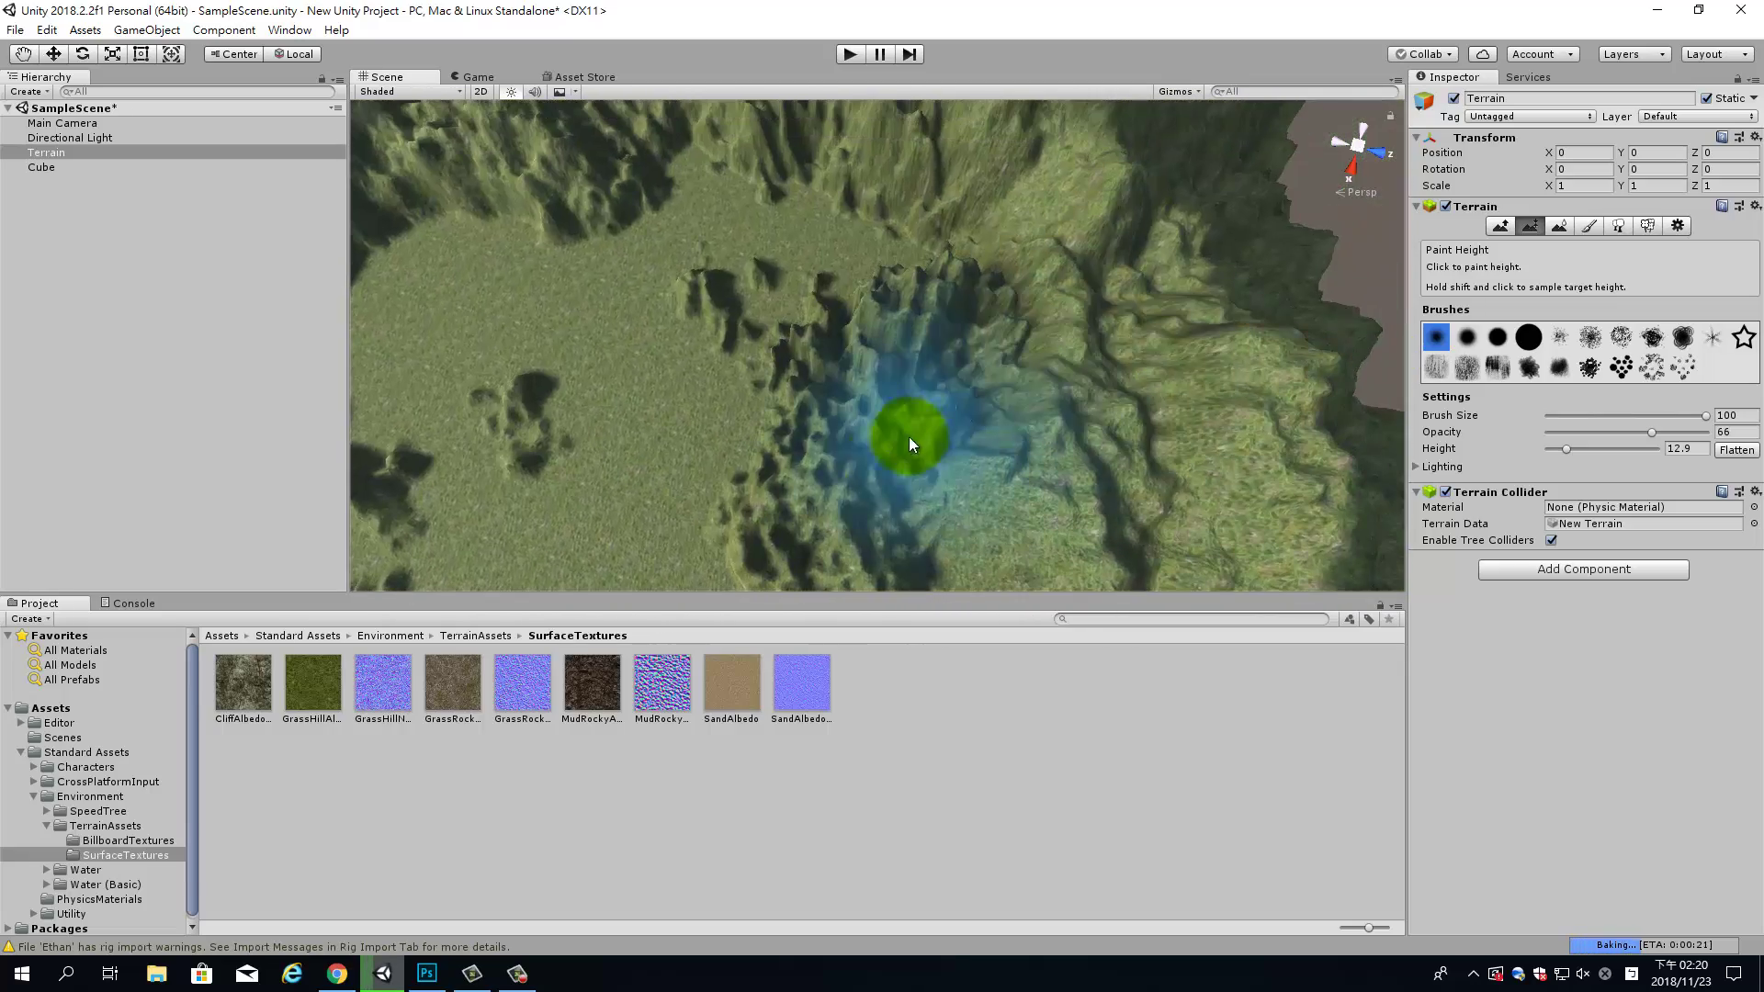
{"action": "mouse_move", "coordinate": [913, 305]}
{"action": "left_mouse_down", "text": "alt"}
{"action": "mouse_move", "coordinate": [1115, 428]}
{"action": "mouse_move", "coordinate": [842, 500]}
{"action": "left_mouse_up", "text": "alt"}
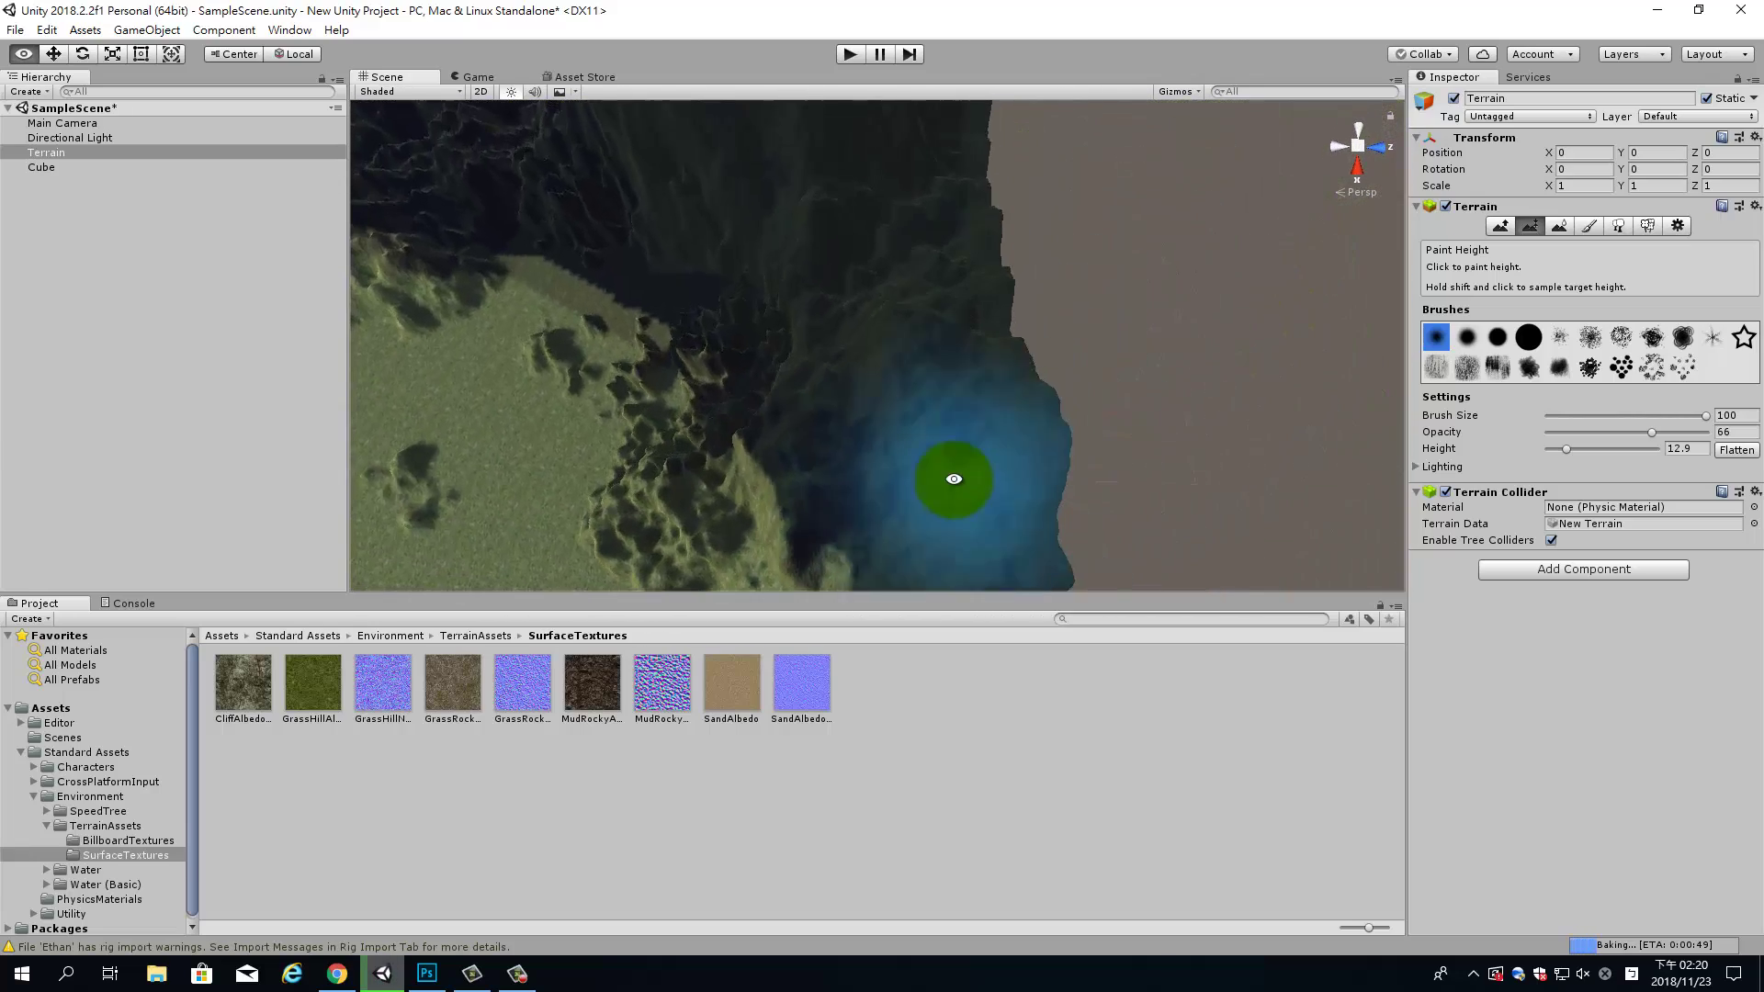
{"action": "left_click_drag", "start_coordinate": [997, 370], "coordinate": [739, 229], "text": "alt"}
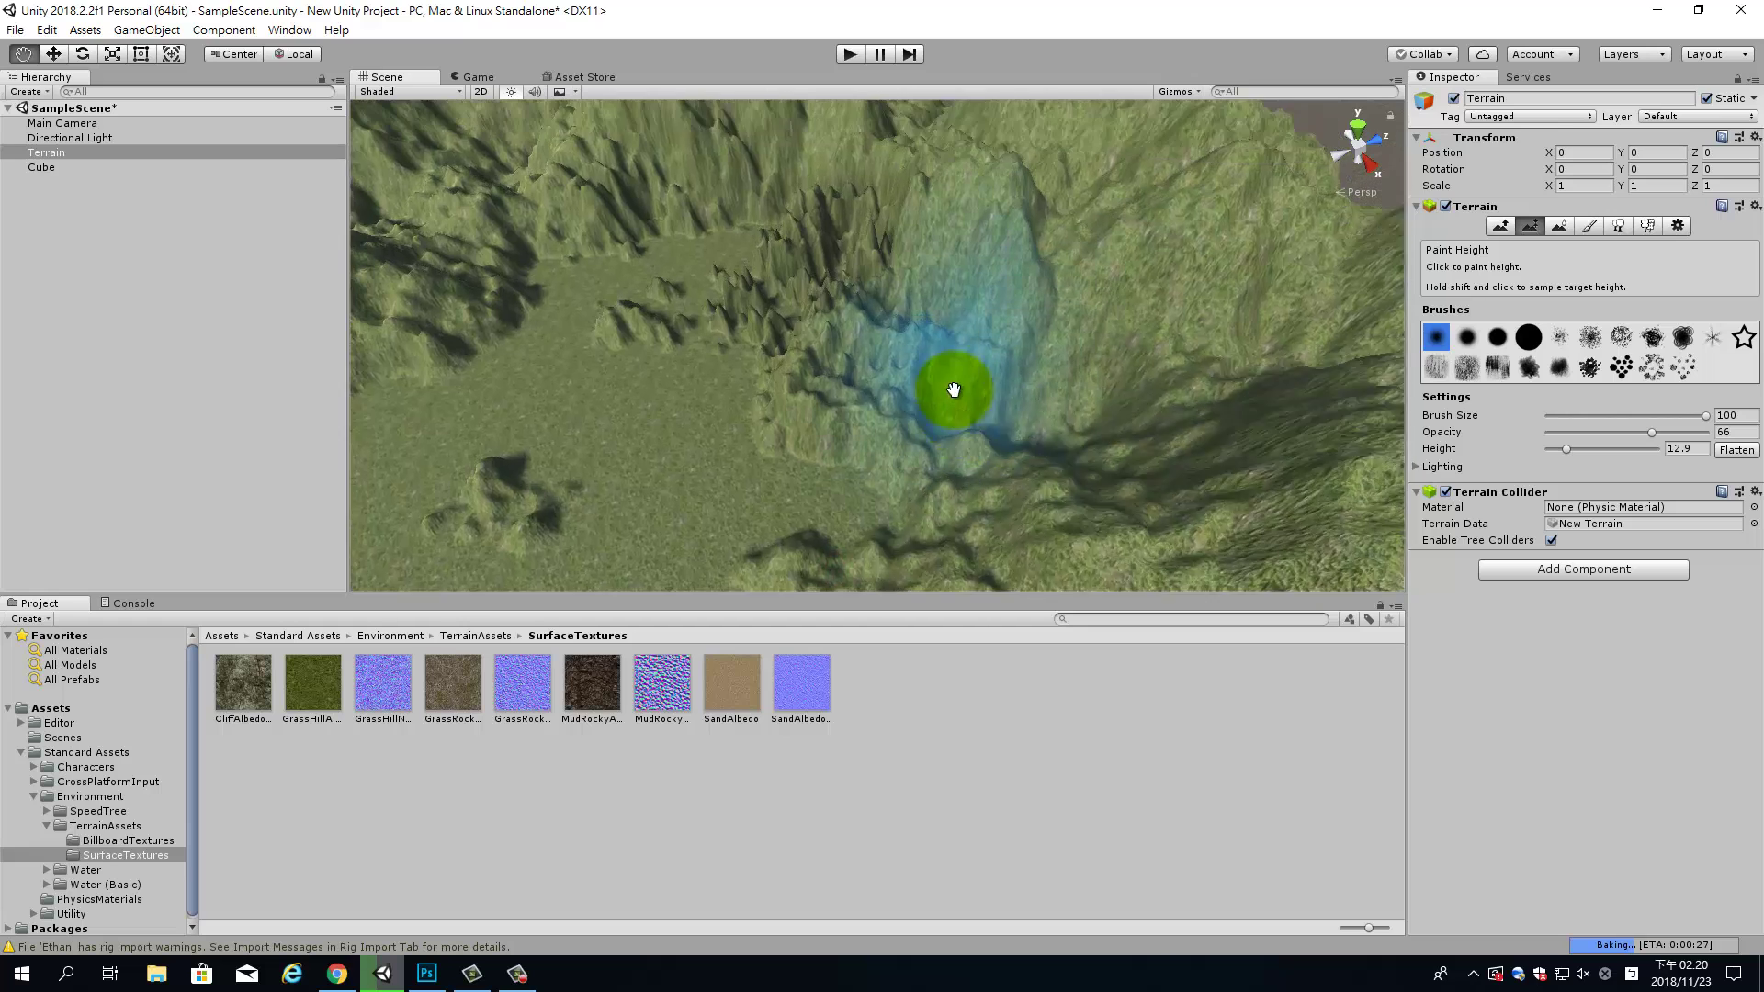
{"action": "left_click_drag", "start_coordinate": [817, 333], "coordinate": [662, 445]}
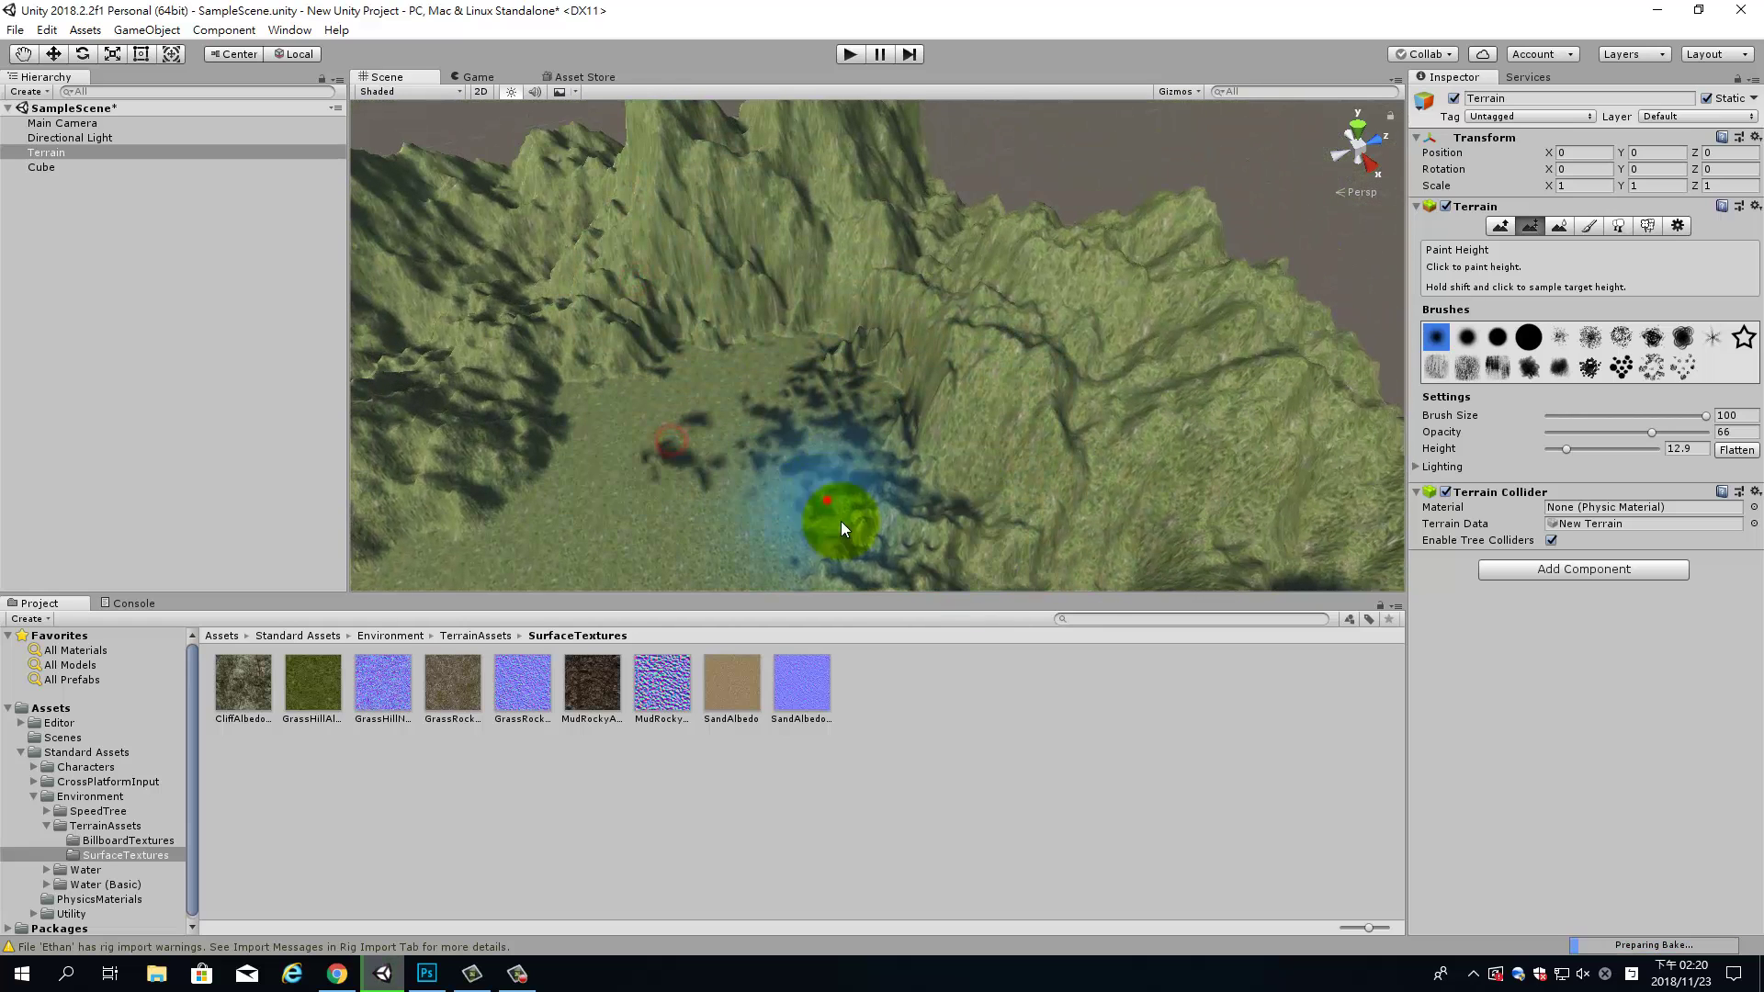
{"action": "mouse_move", "coordinate": [875, 565]}
{"action": "left_mouse_down", "text": "alt"}
{"action": "mouse_move", "coordinate": [983, 442]}
{"action": "mouse_move", "coordinate": [854, 434]}
{"action": "mouse_move", "coordinate": [857, 405]}
{"action": "left_mouse_up", "text": "alt"}
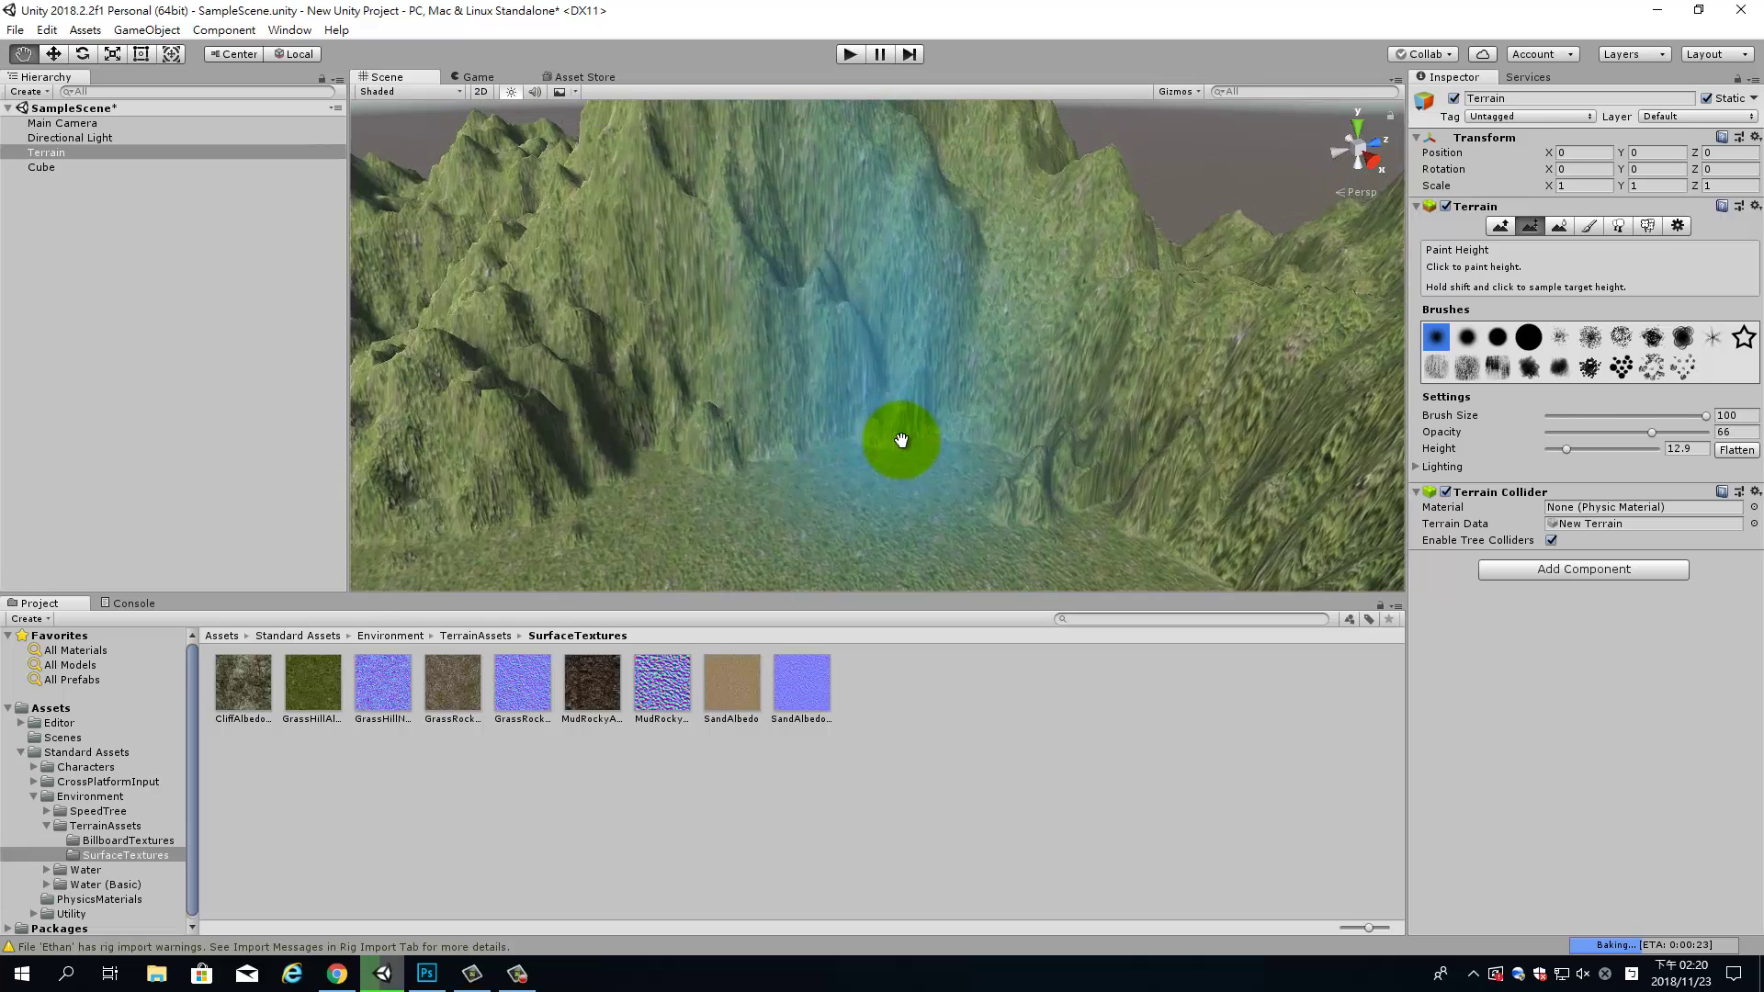
{"action": "left_click_drag", "start_coordinate": [857, 405], "coordinate": [1756, 432], "text": "alt"}
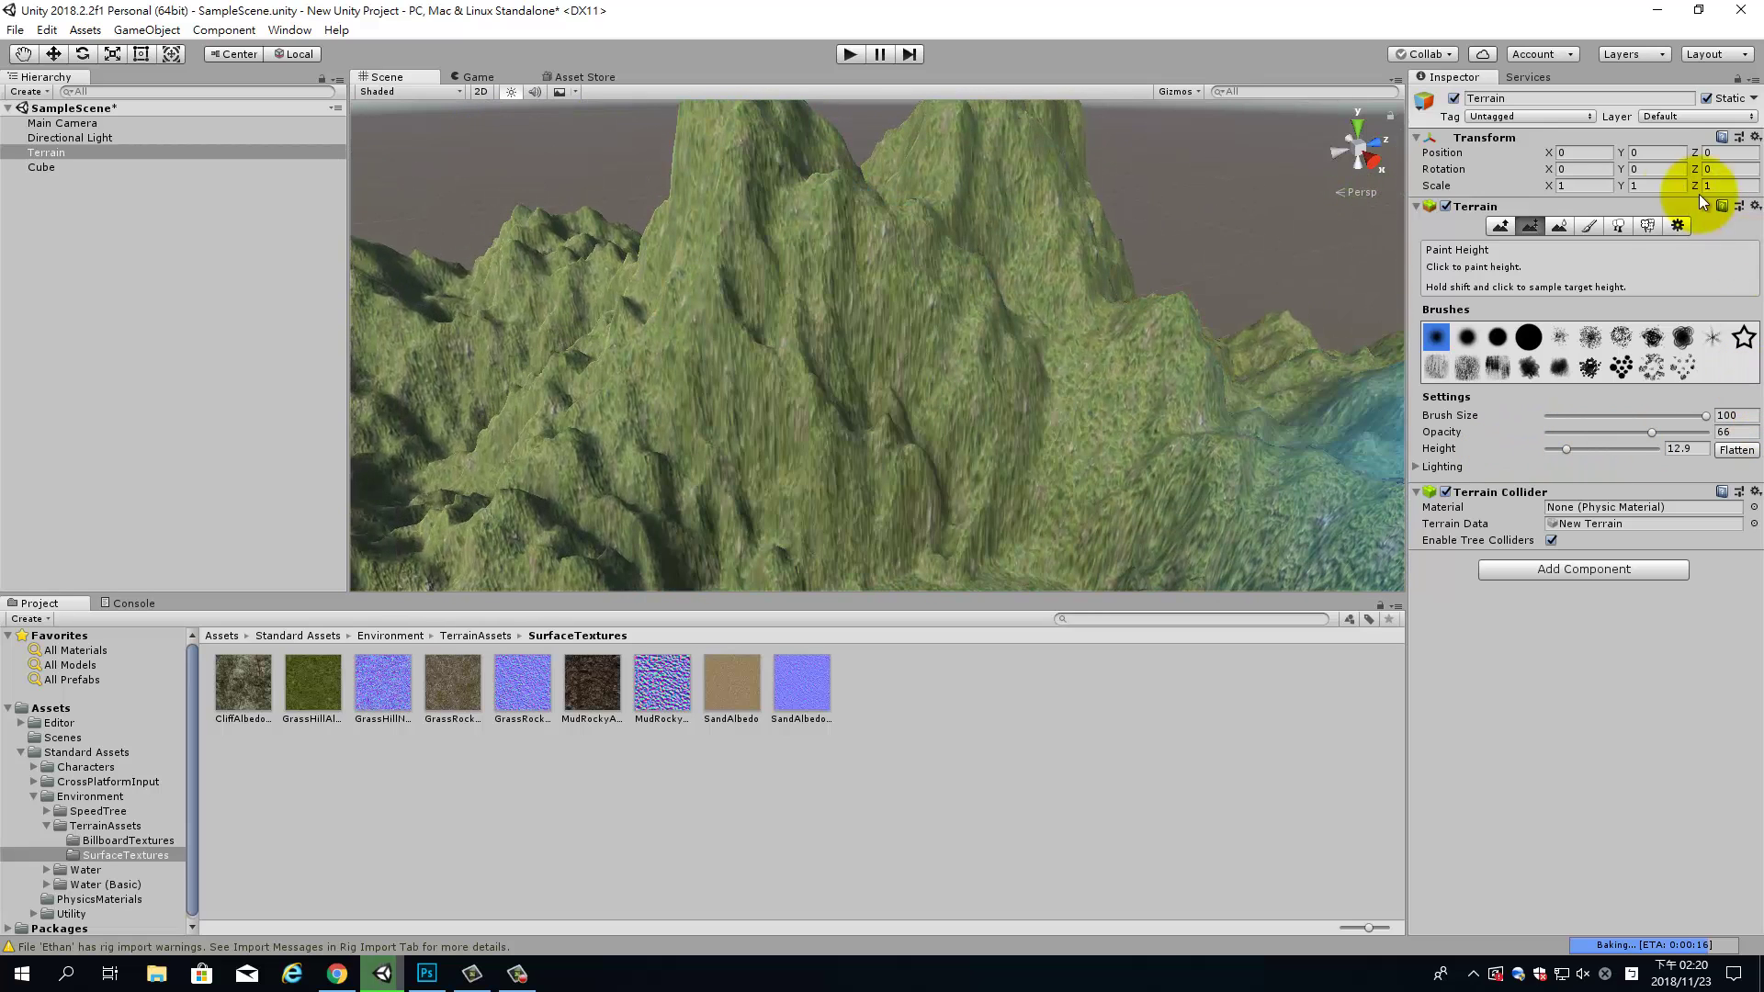
Add a SandAlbedo paint texture with its normal map, metallic 0.19, smoothness 0.13, tile size 10.
{"action": "left_click", "coordinate": [1588, 225]}
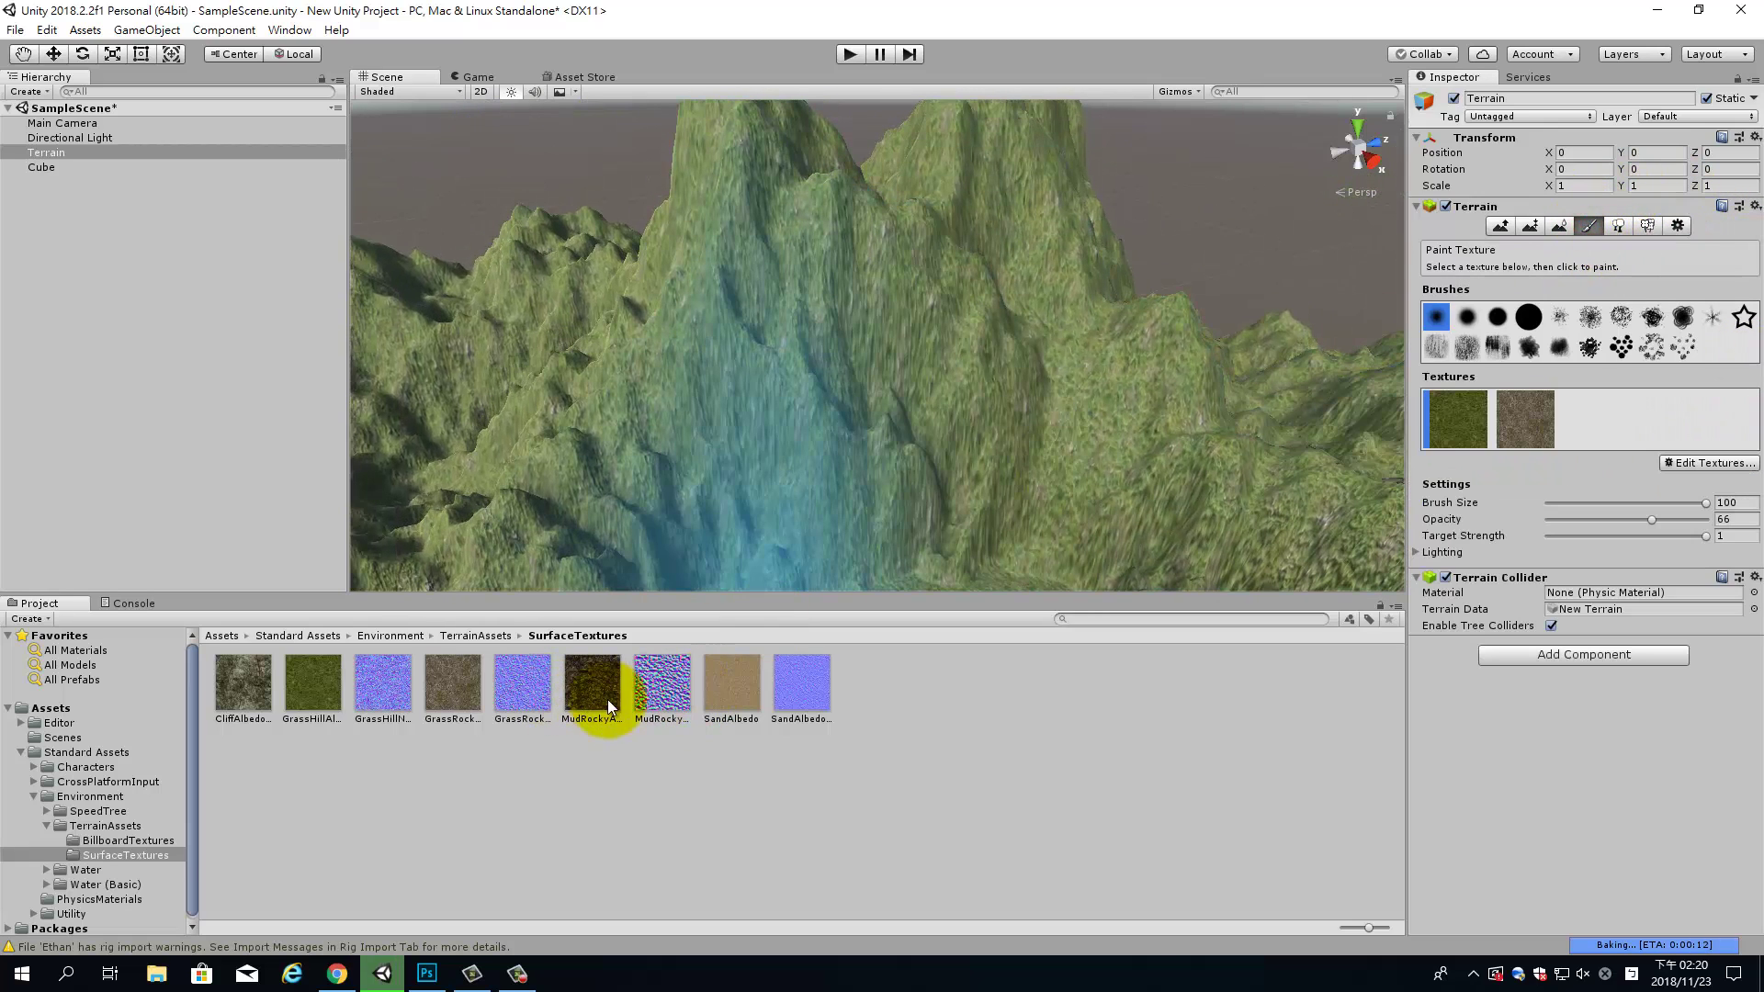
{"action": "left_click", "coordinate": [1710, 463]}
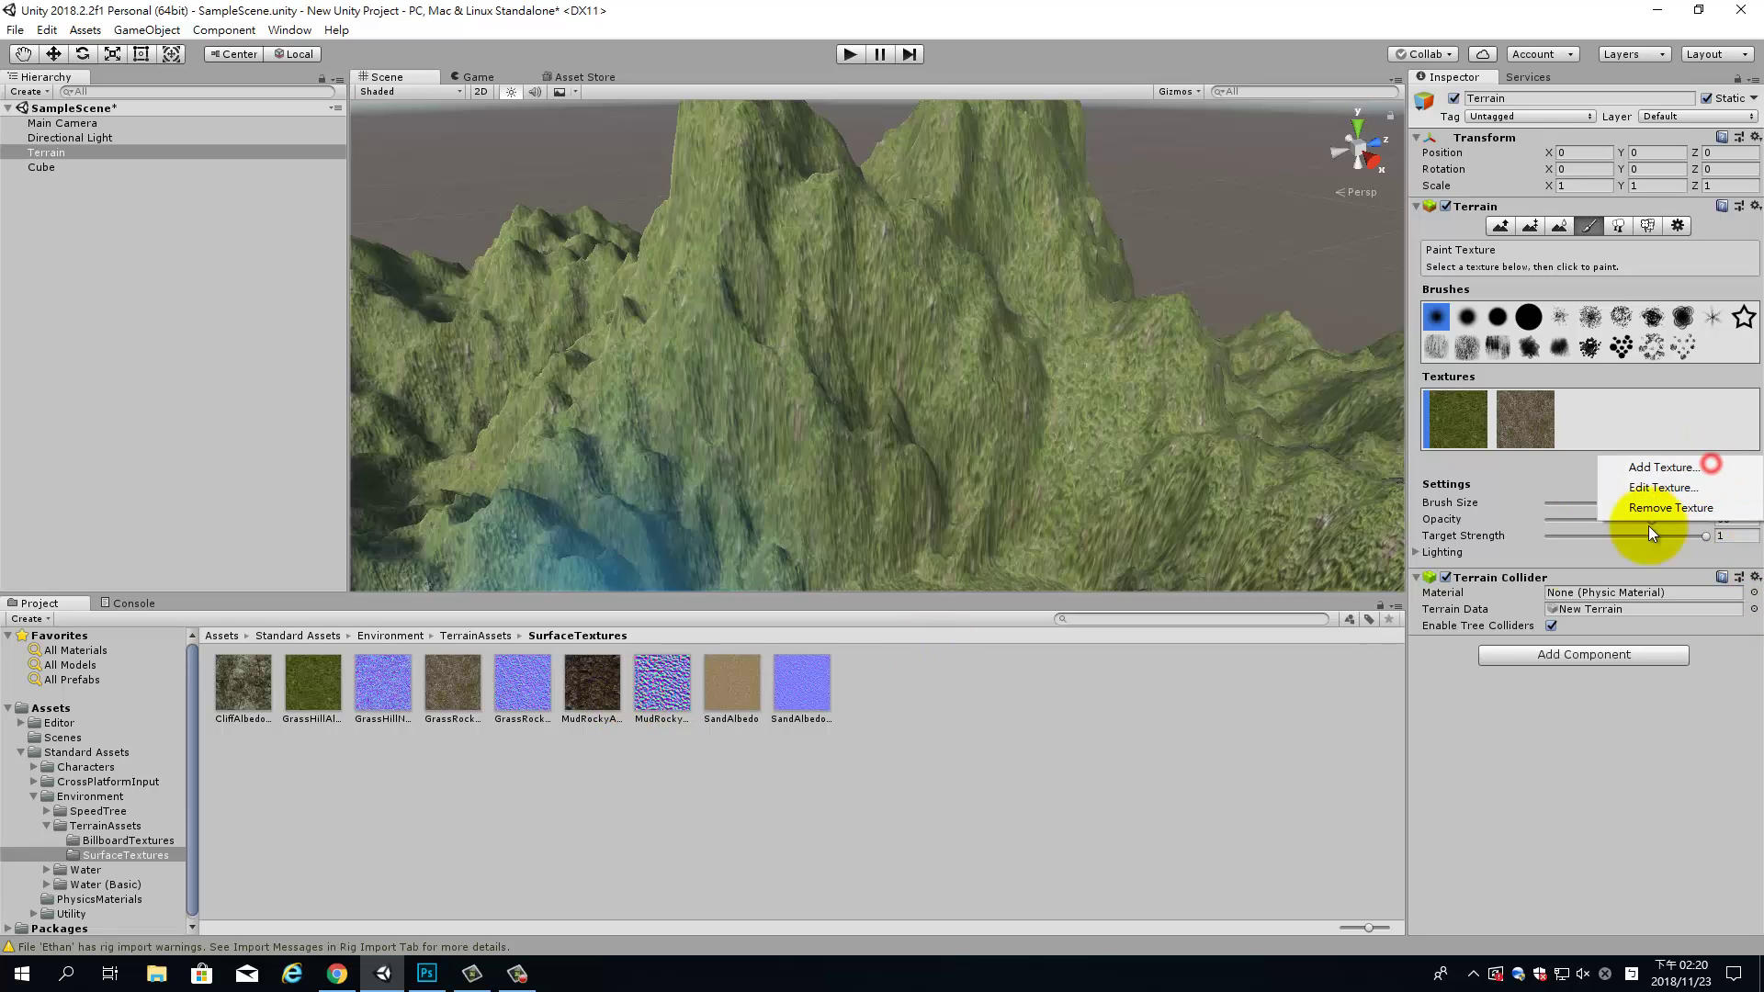
{"action": "left_click", "coordinate": [1667, 468]}
{"action": "left_click_drag", "start_coordinate": [735, 681], "coordinate": [526, 341]}
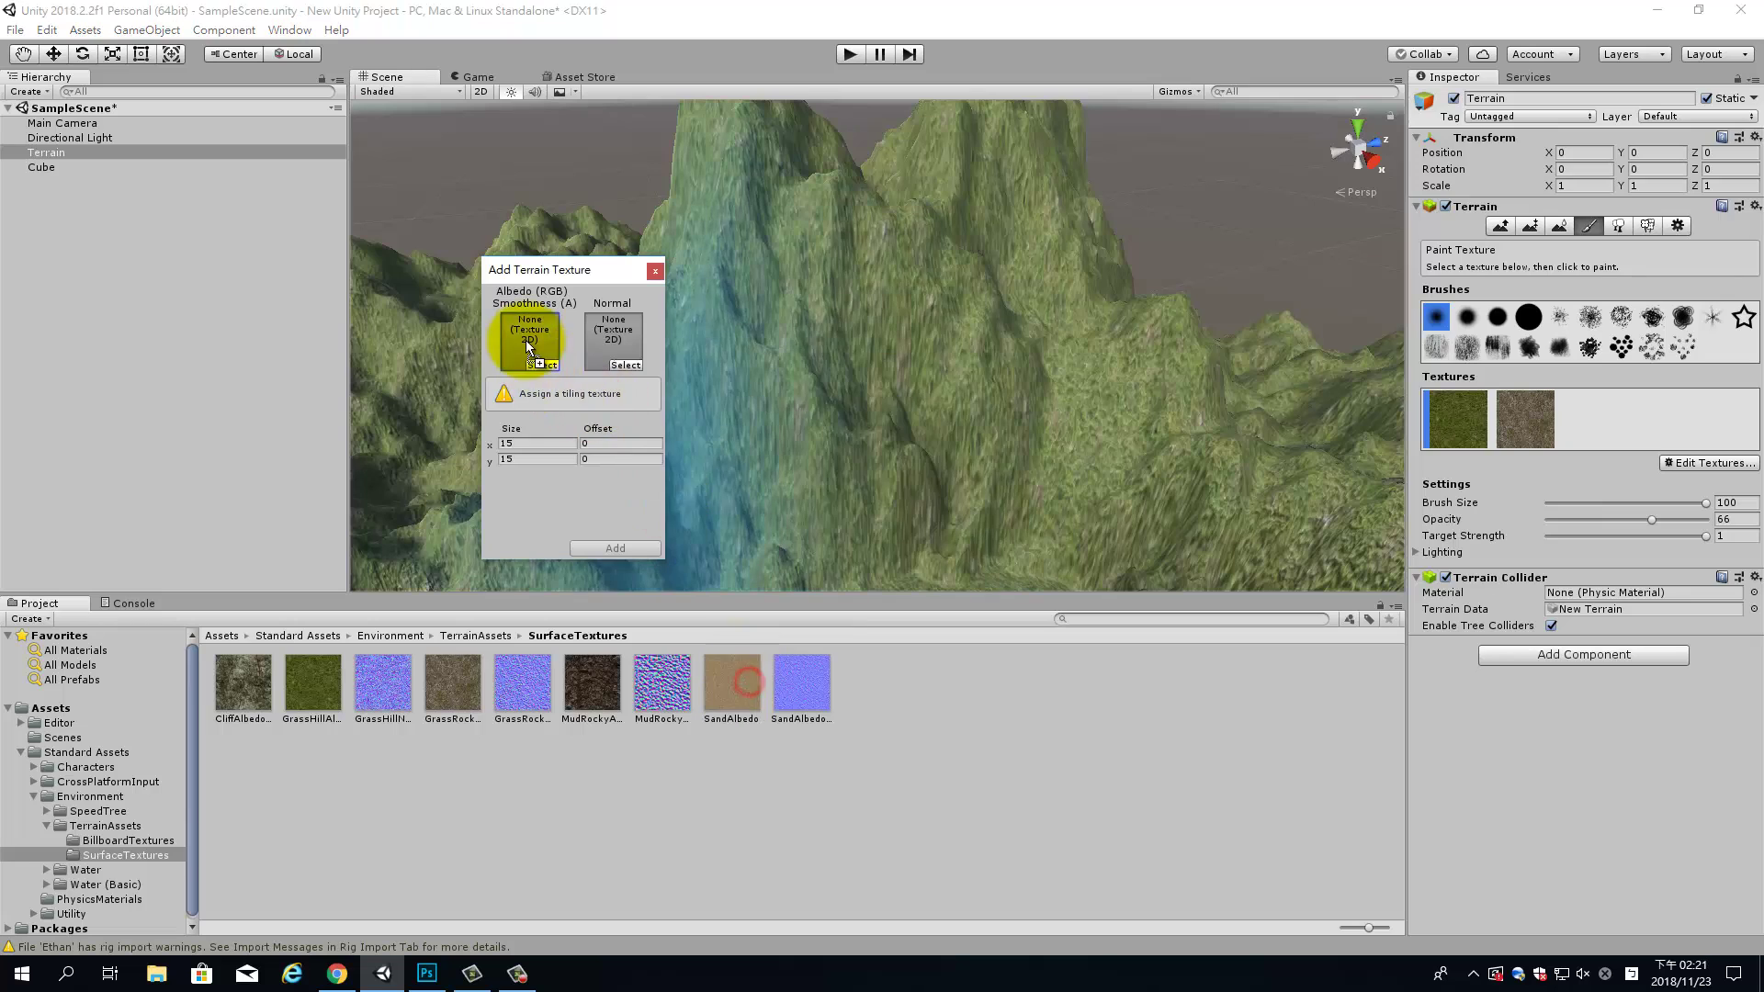
{"action": "left_click_drag", "start_coordinate": [800, 681], "coordinate": [625, 329]}
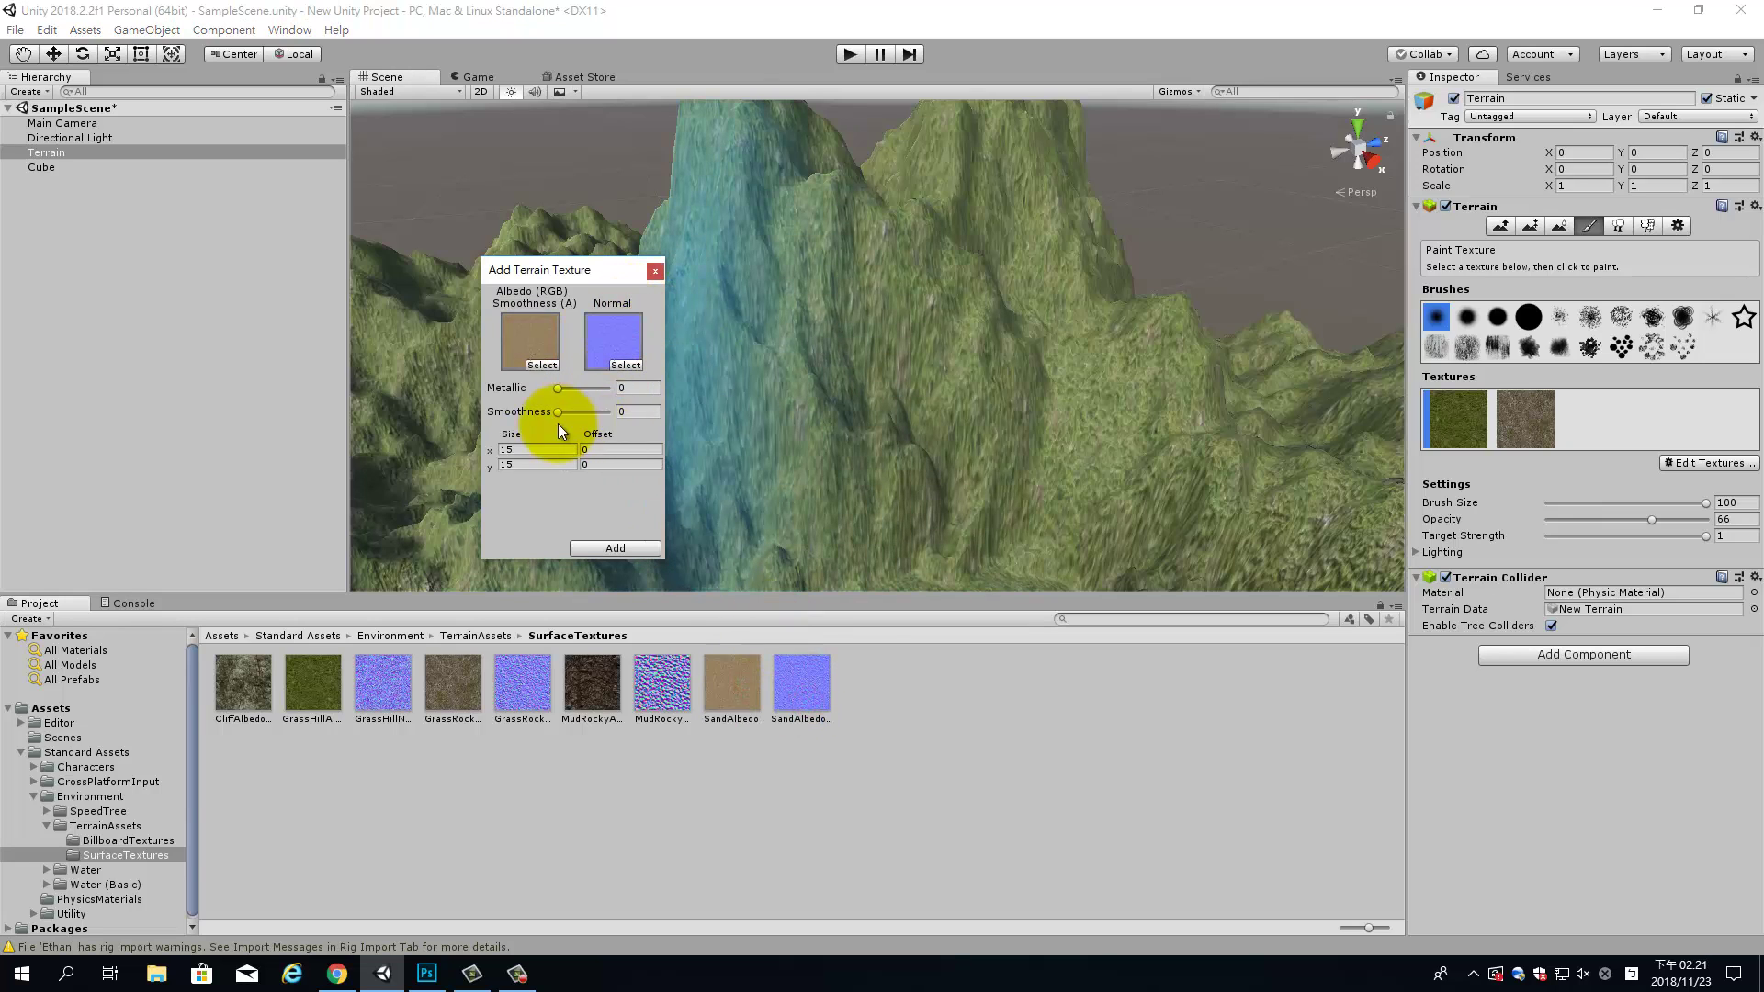
{"action": "left_click_drag", "start_coordinate": [560, 390], "coordinate": [563, 412]}
{"action": "left_click", "coordinate": [533, 449]}
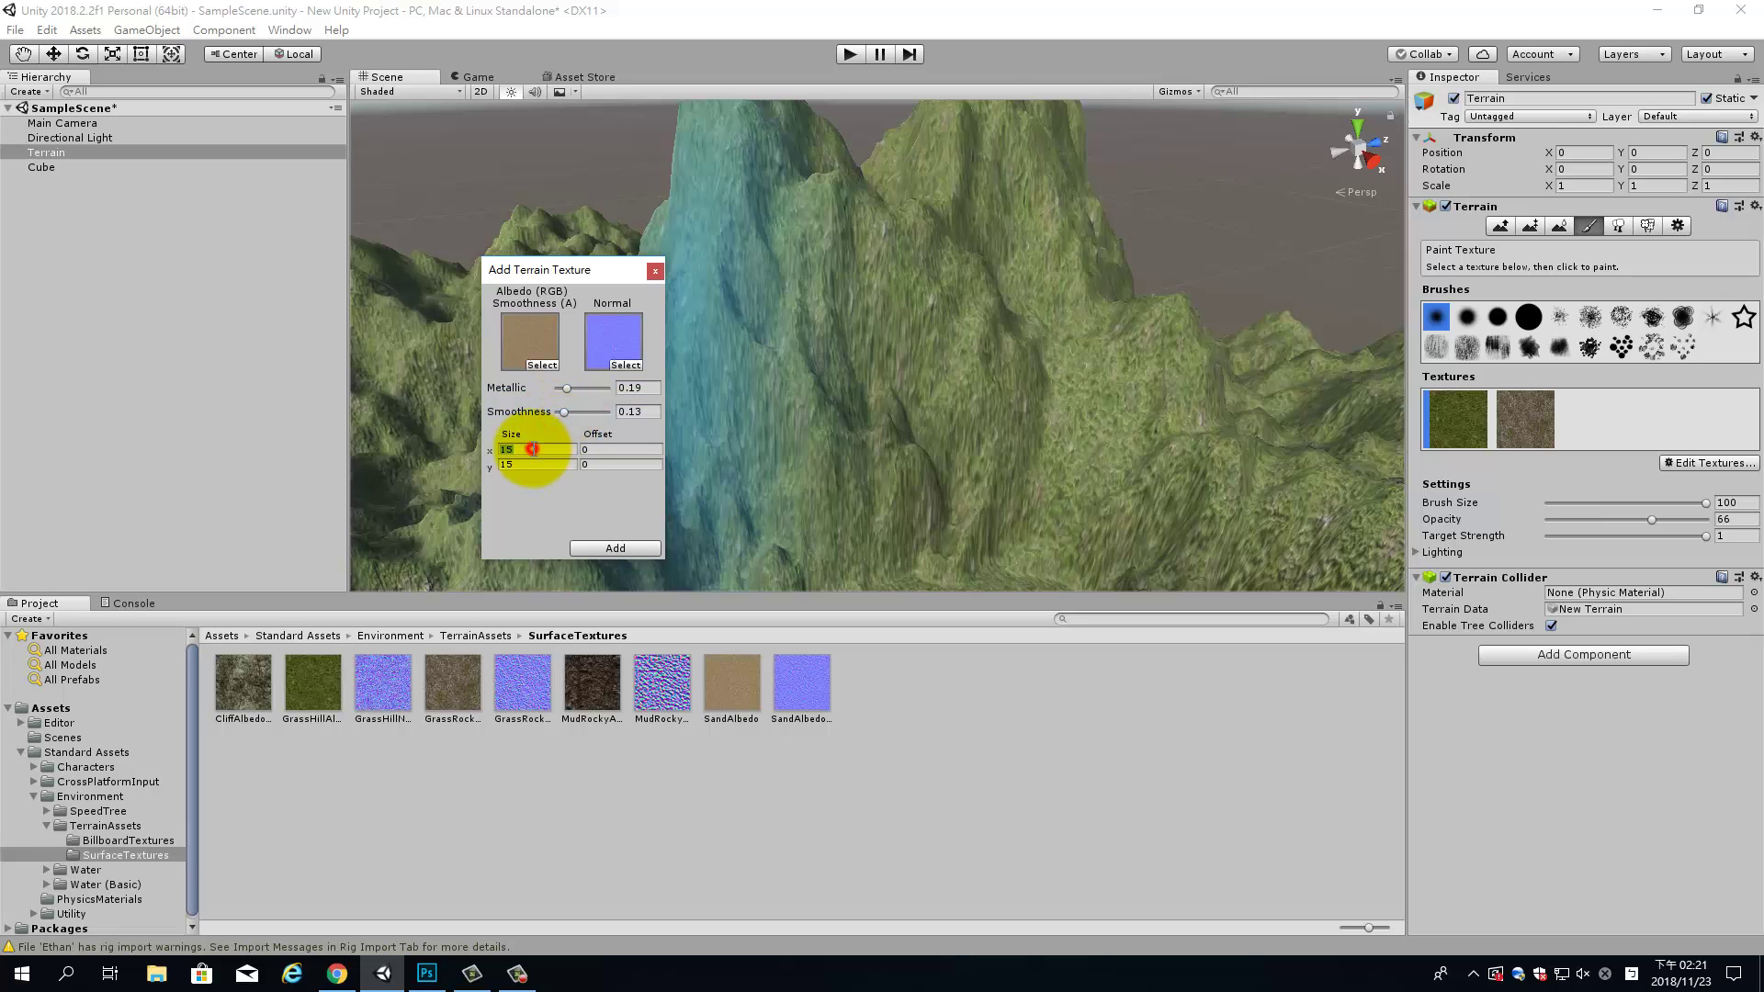
{"action": "type", "text": "1010"}
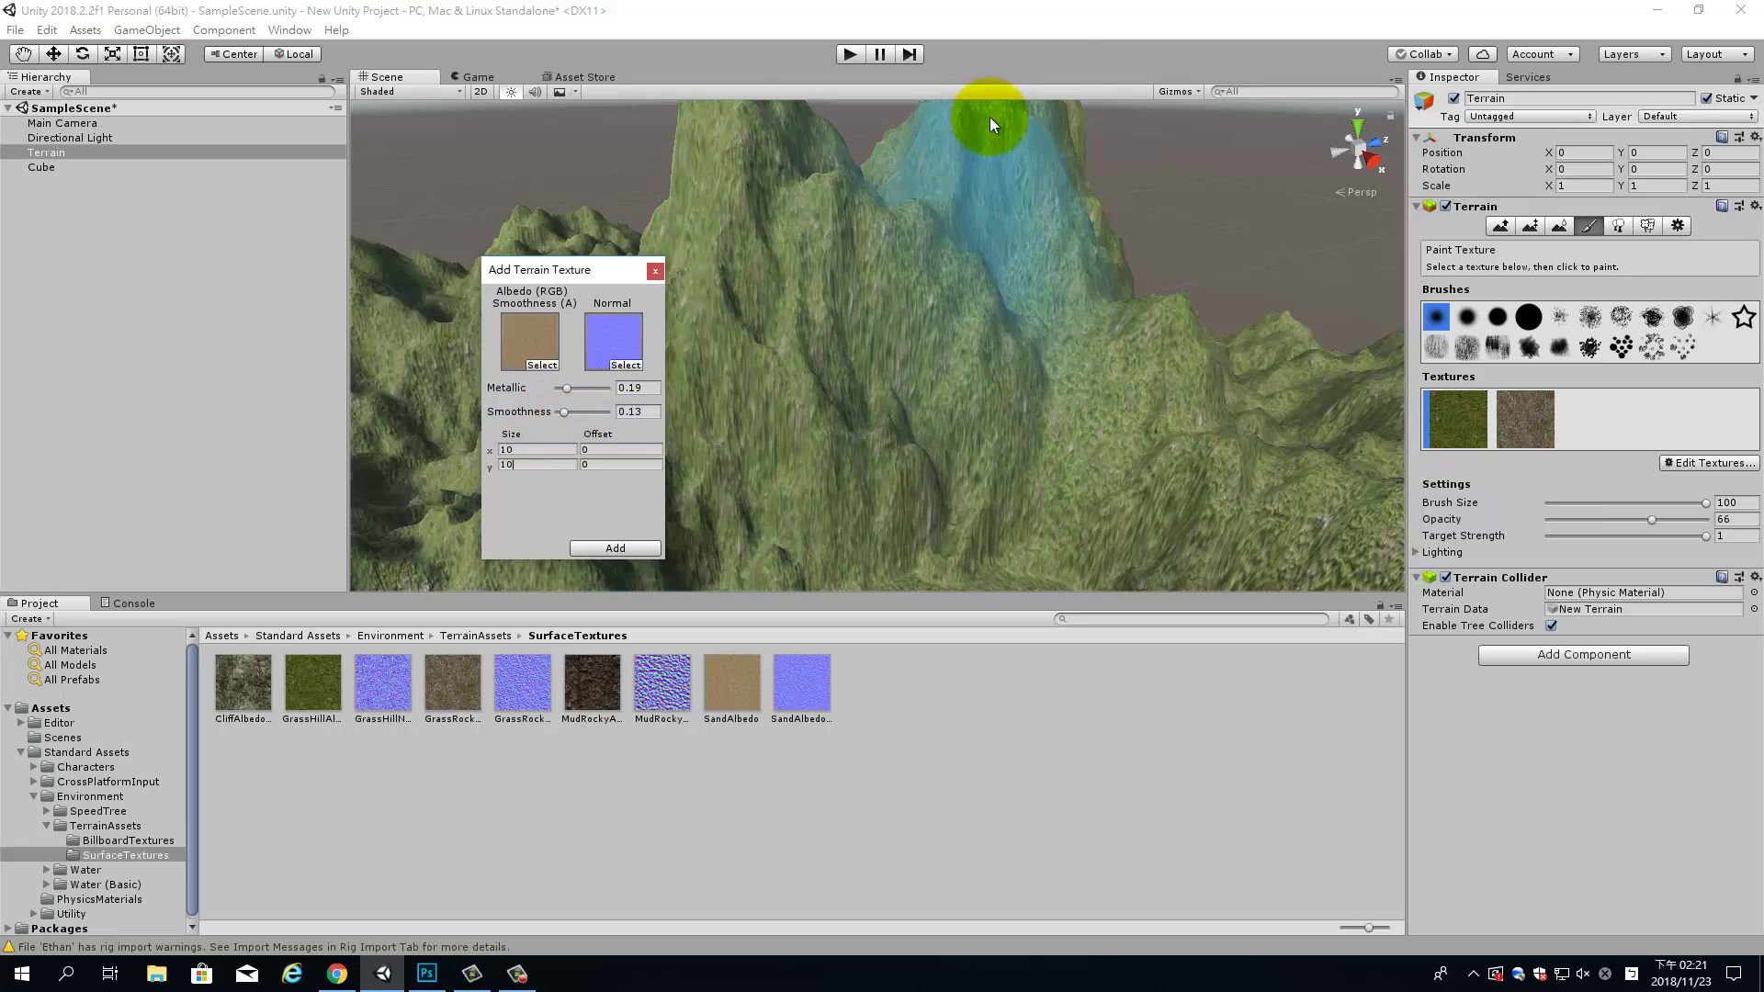
{"action": "left_click", "coordinate": [605, 546]}
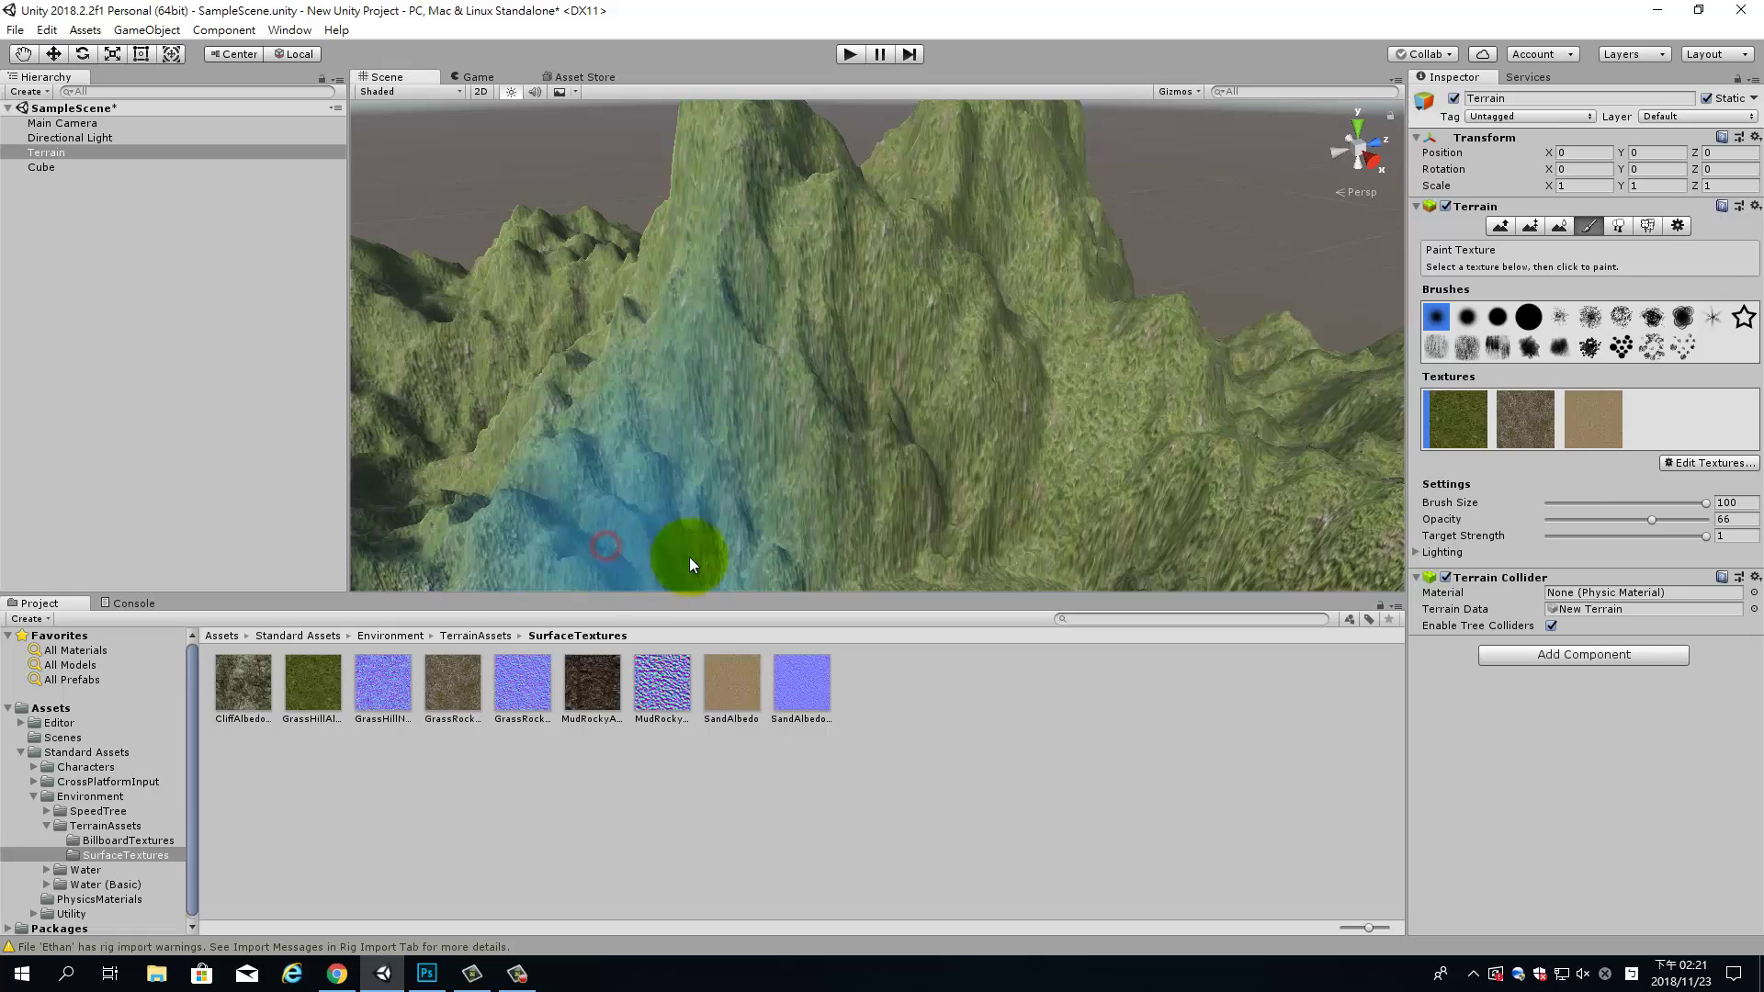
Start a new terrain texture with CliffAlbedo as albedo and rename its copy with an NM suffix.
{"action": "left_click", "coordinate": [1706, 462]}
{"action": "left_click", "coordinate": [1658, 468]}
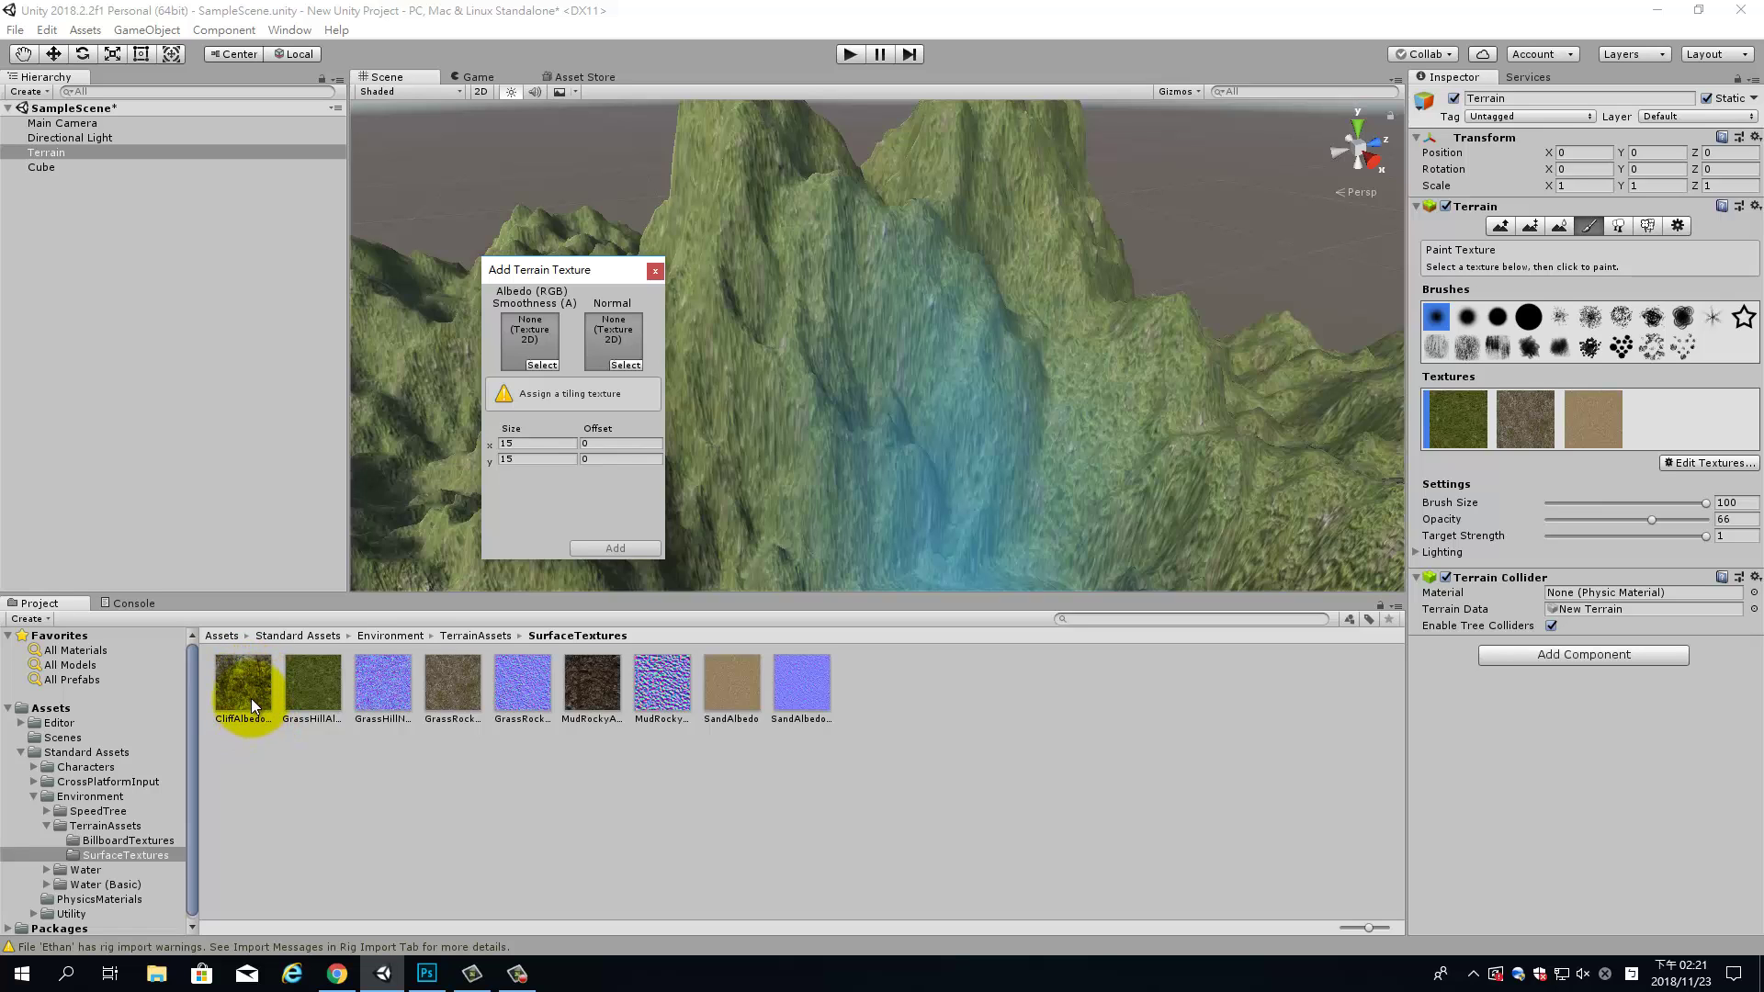
{"action": "left_click_drag", "start_coordinate": [250, 698], "coordinate": [537, 331]}
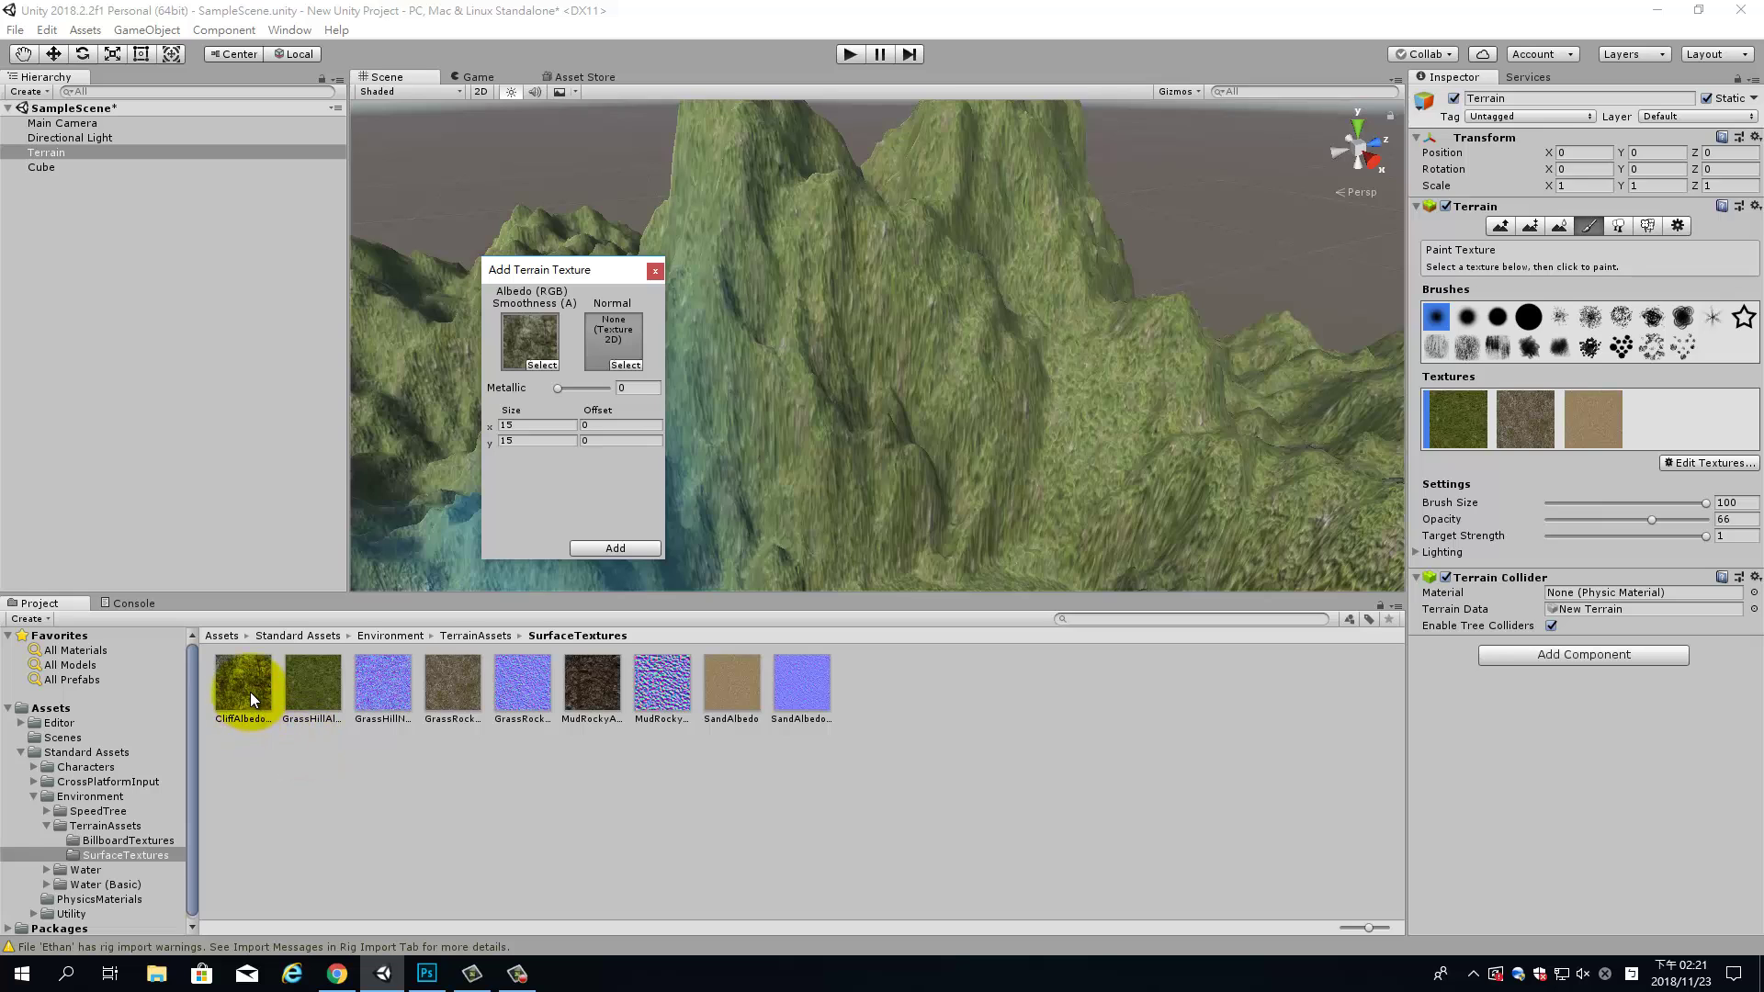
{"action": "left_click", "coordinate": [322, 663]}
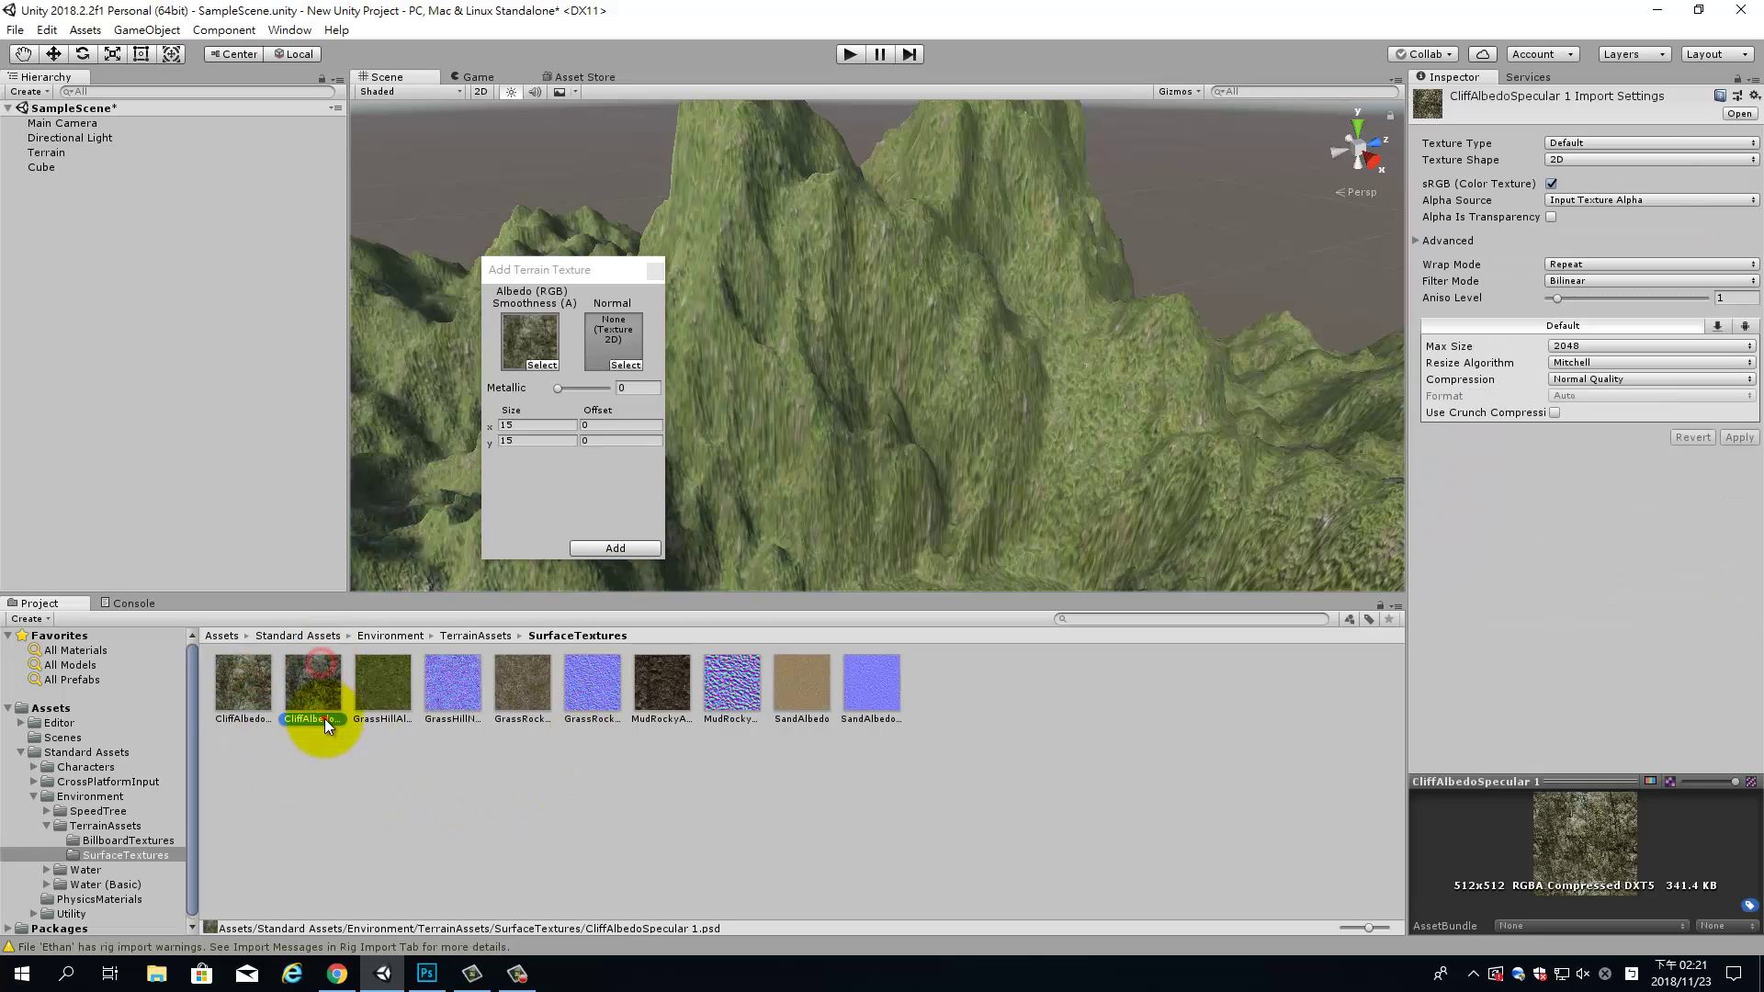
{"action": "left_click", "coordinate": [329, 724]}
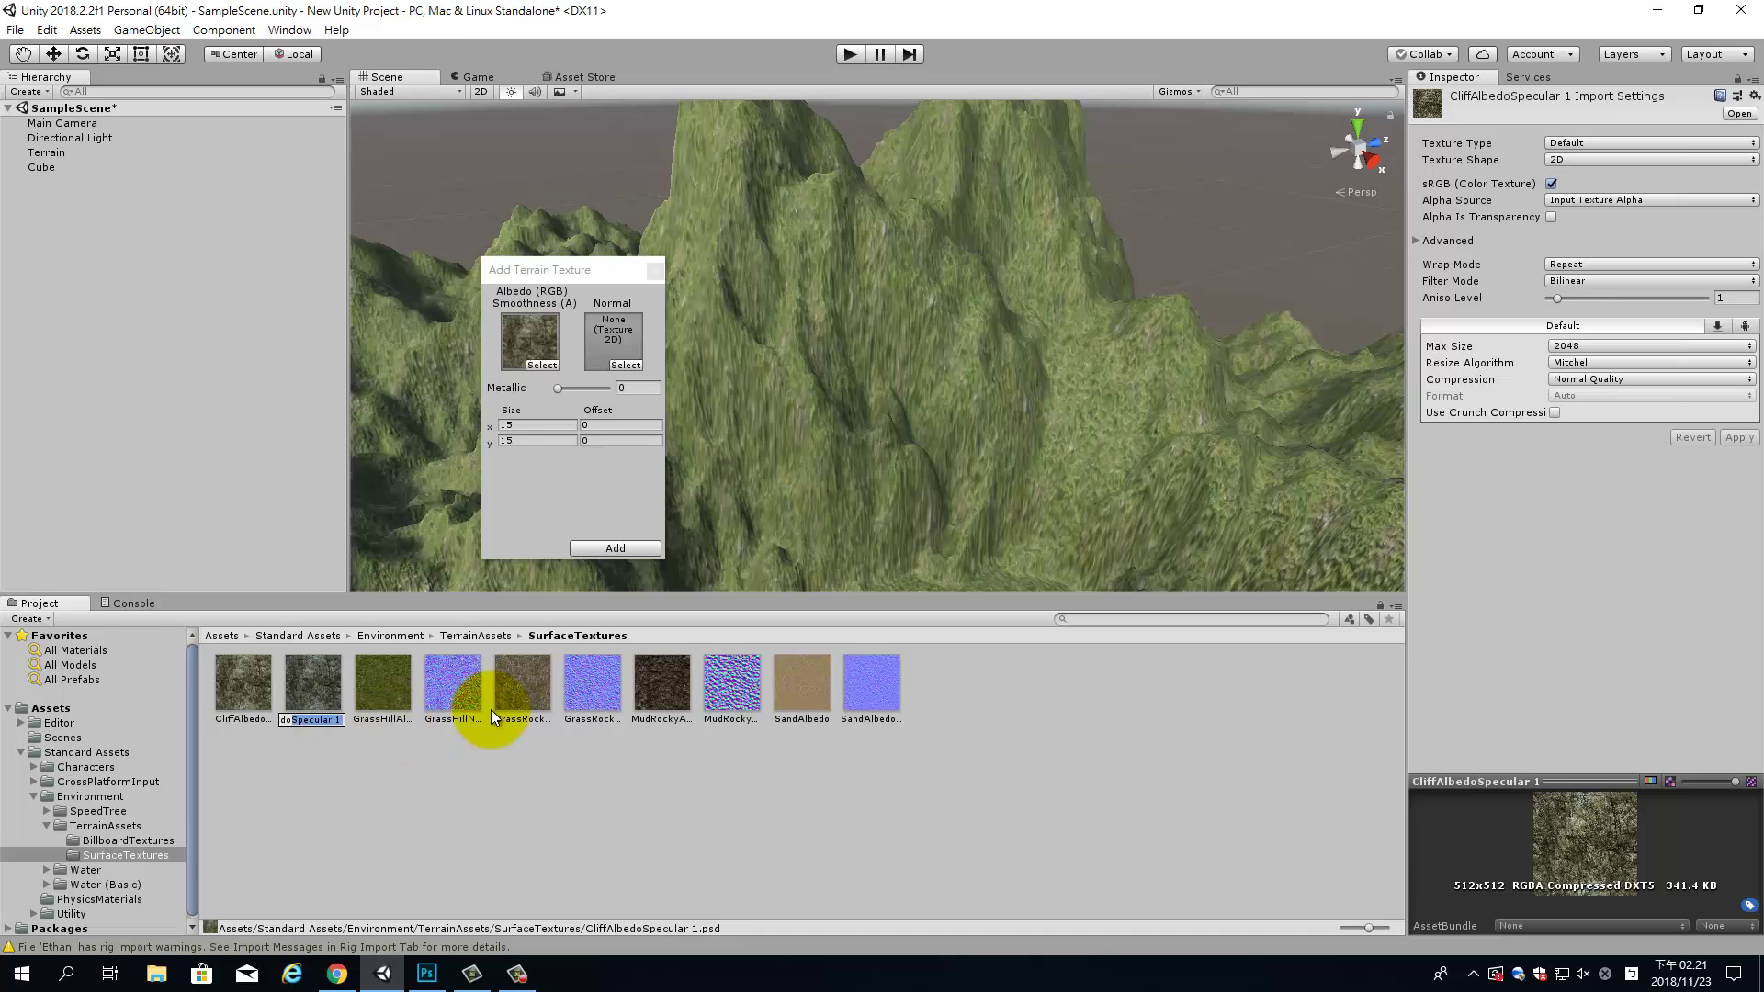
{"action": "type", "text": "NM"}
{"action": "key", "text": "Return"}
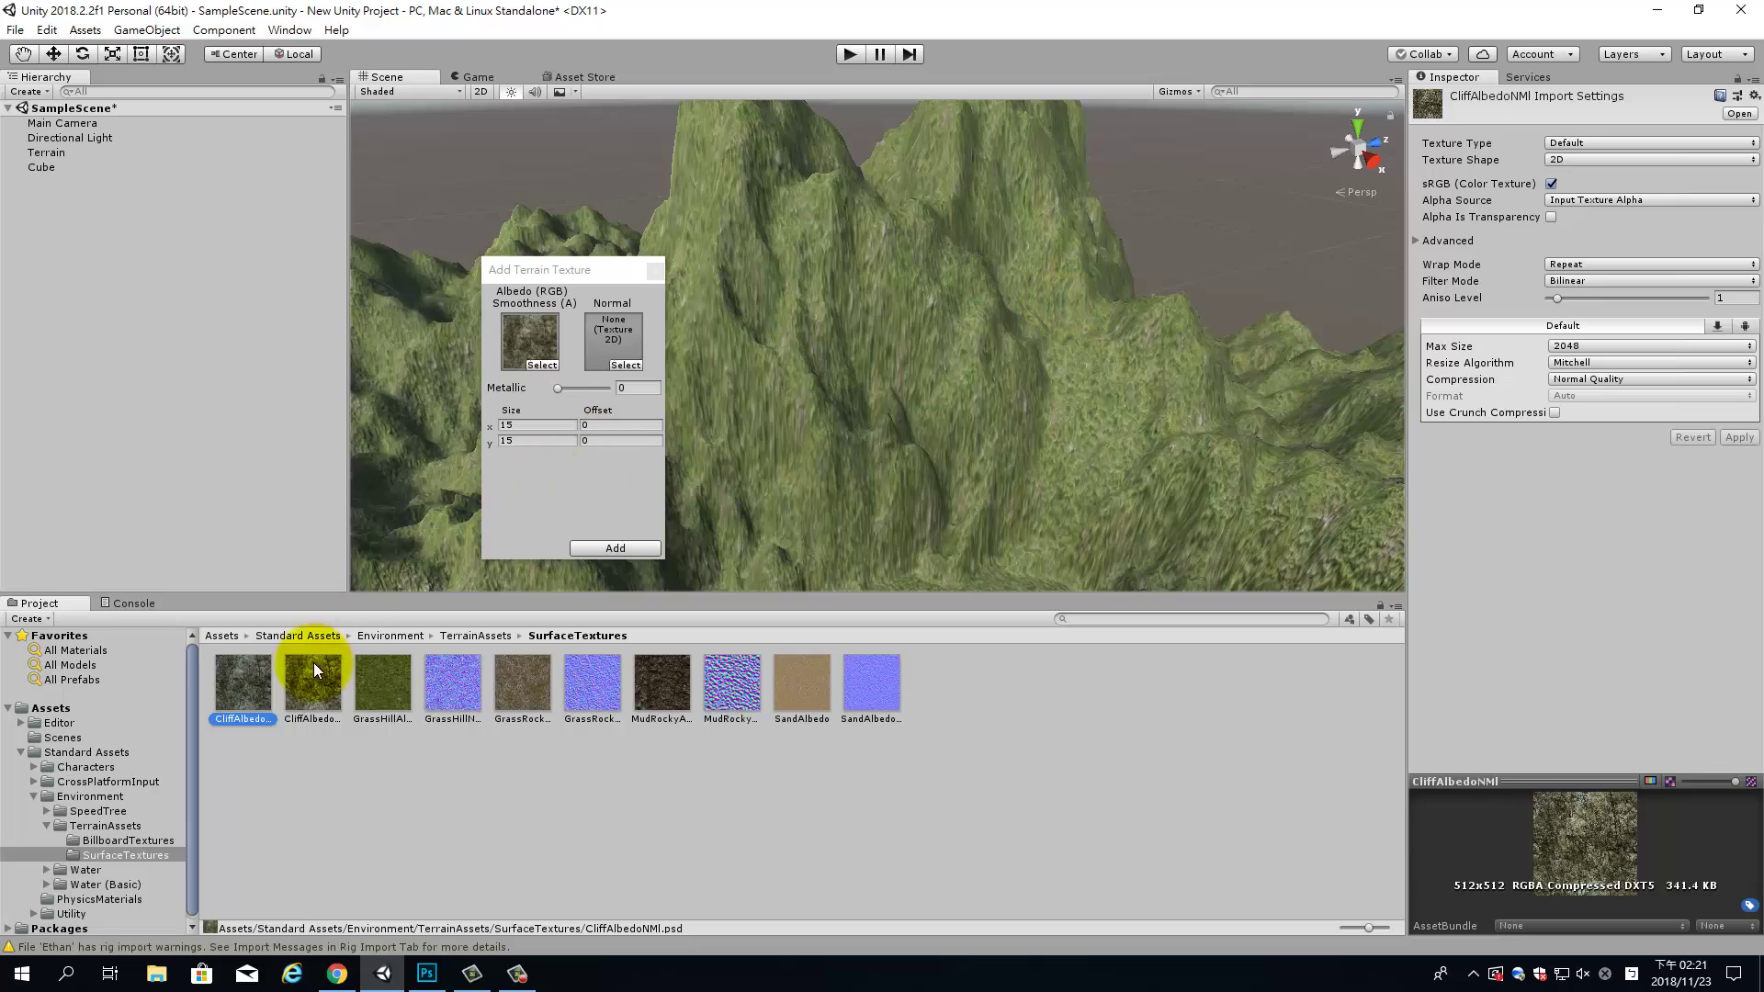
Convert the renamed copy into a normal map created from grayscale with bumpiness 0.167.
{"action": "left_click", "coordinate": [245, 697]}
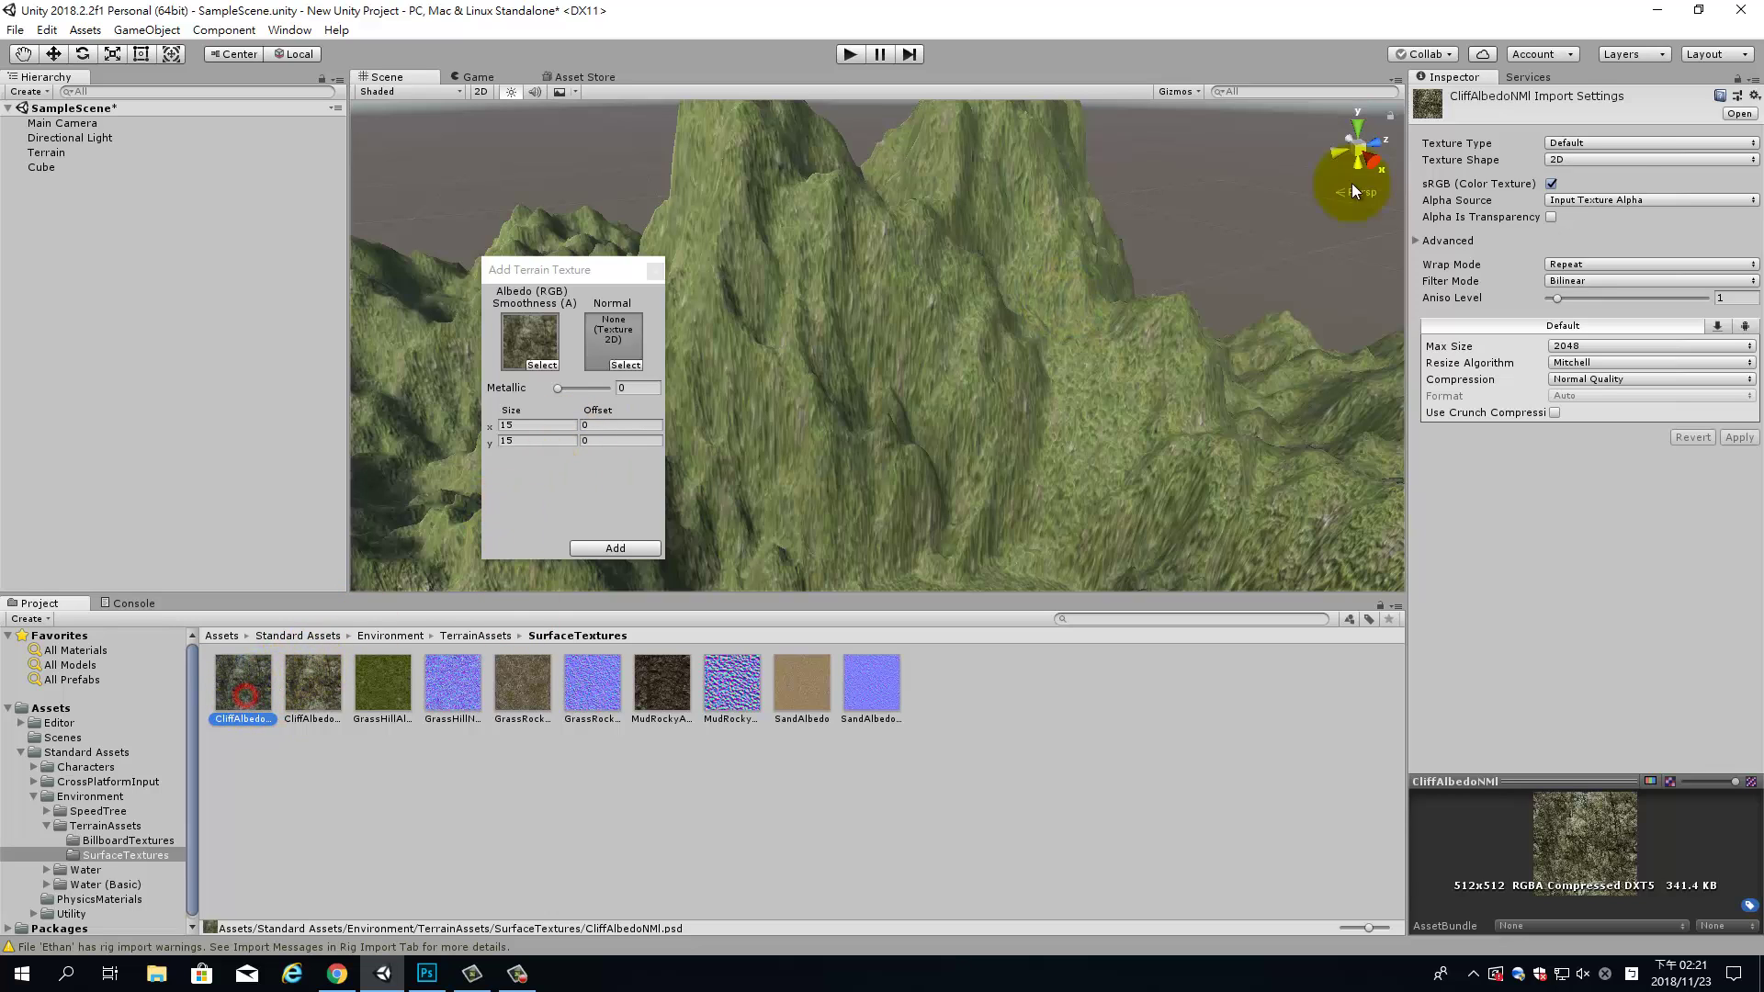
{"action": "left_click", "coordinate": [1621, 144]}
{"action": "left_click", "coordinate": [1618, 180]}
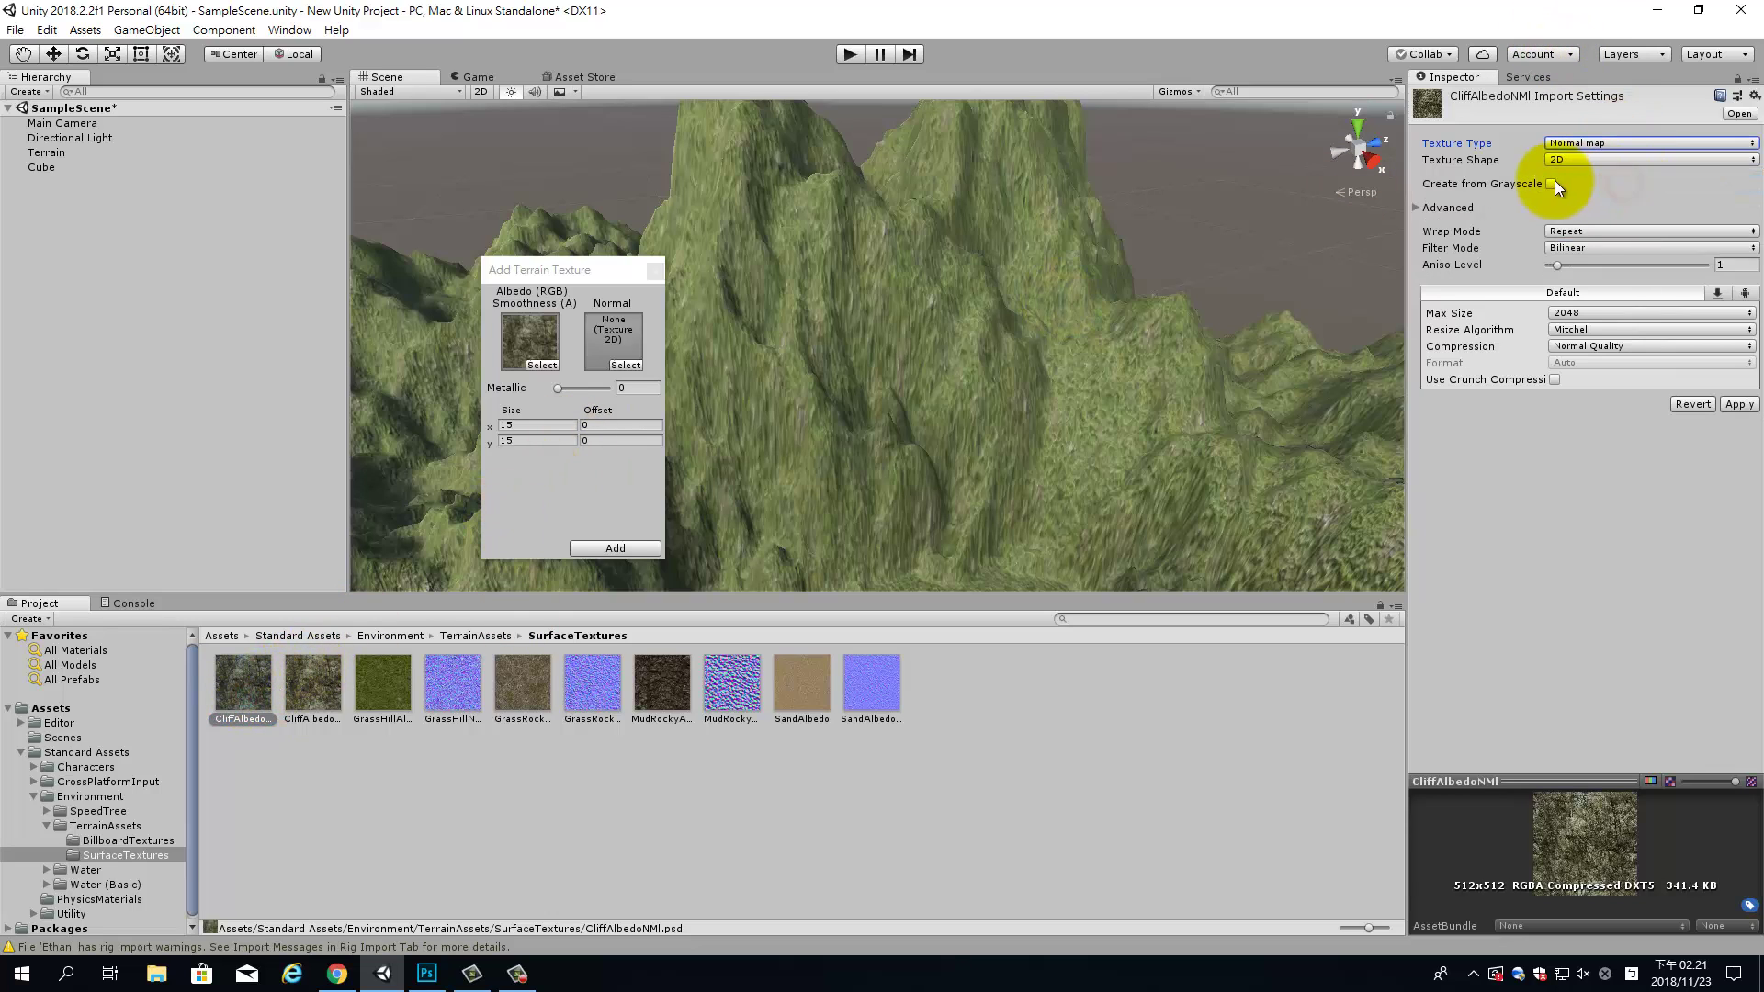
{"action": "left_click", "coordinate": [1552, 182]}
{"action": "left_click_drag", "start_coordinate": [1661, 200], "coordinate": [1635, 200]}
{"action": "left_click", "coordinate": [1639, 215]}
{"action": "left_click", "coordinate": [1739, 437]}
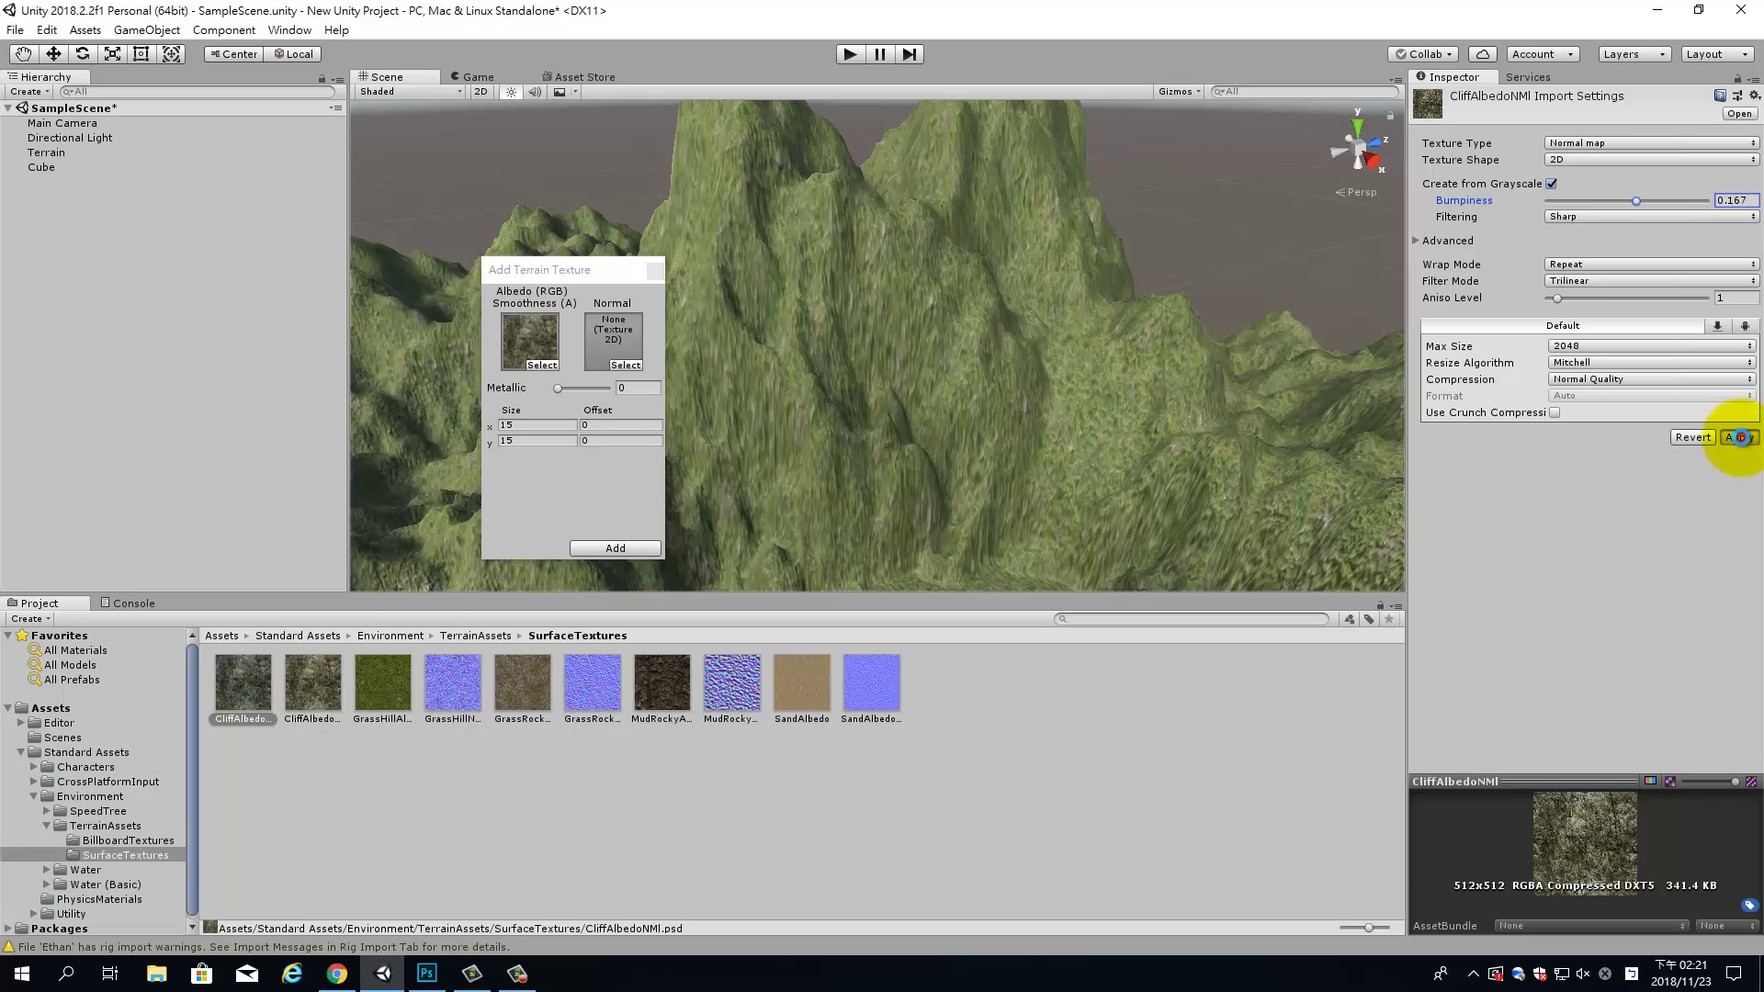
Assign it to the Normal slot and add the cliff texture to the terrain.
{"action": "left_click_drag", "start_coordinate": [234, 680], "coordinate": [608, 359]}
{"action": "left_click_drag", "start_coordinate": [524, 424], "coordinate": [464, 423]}
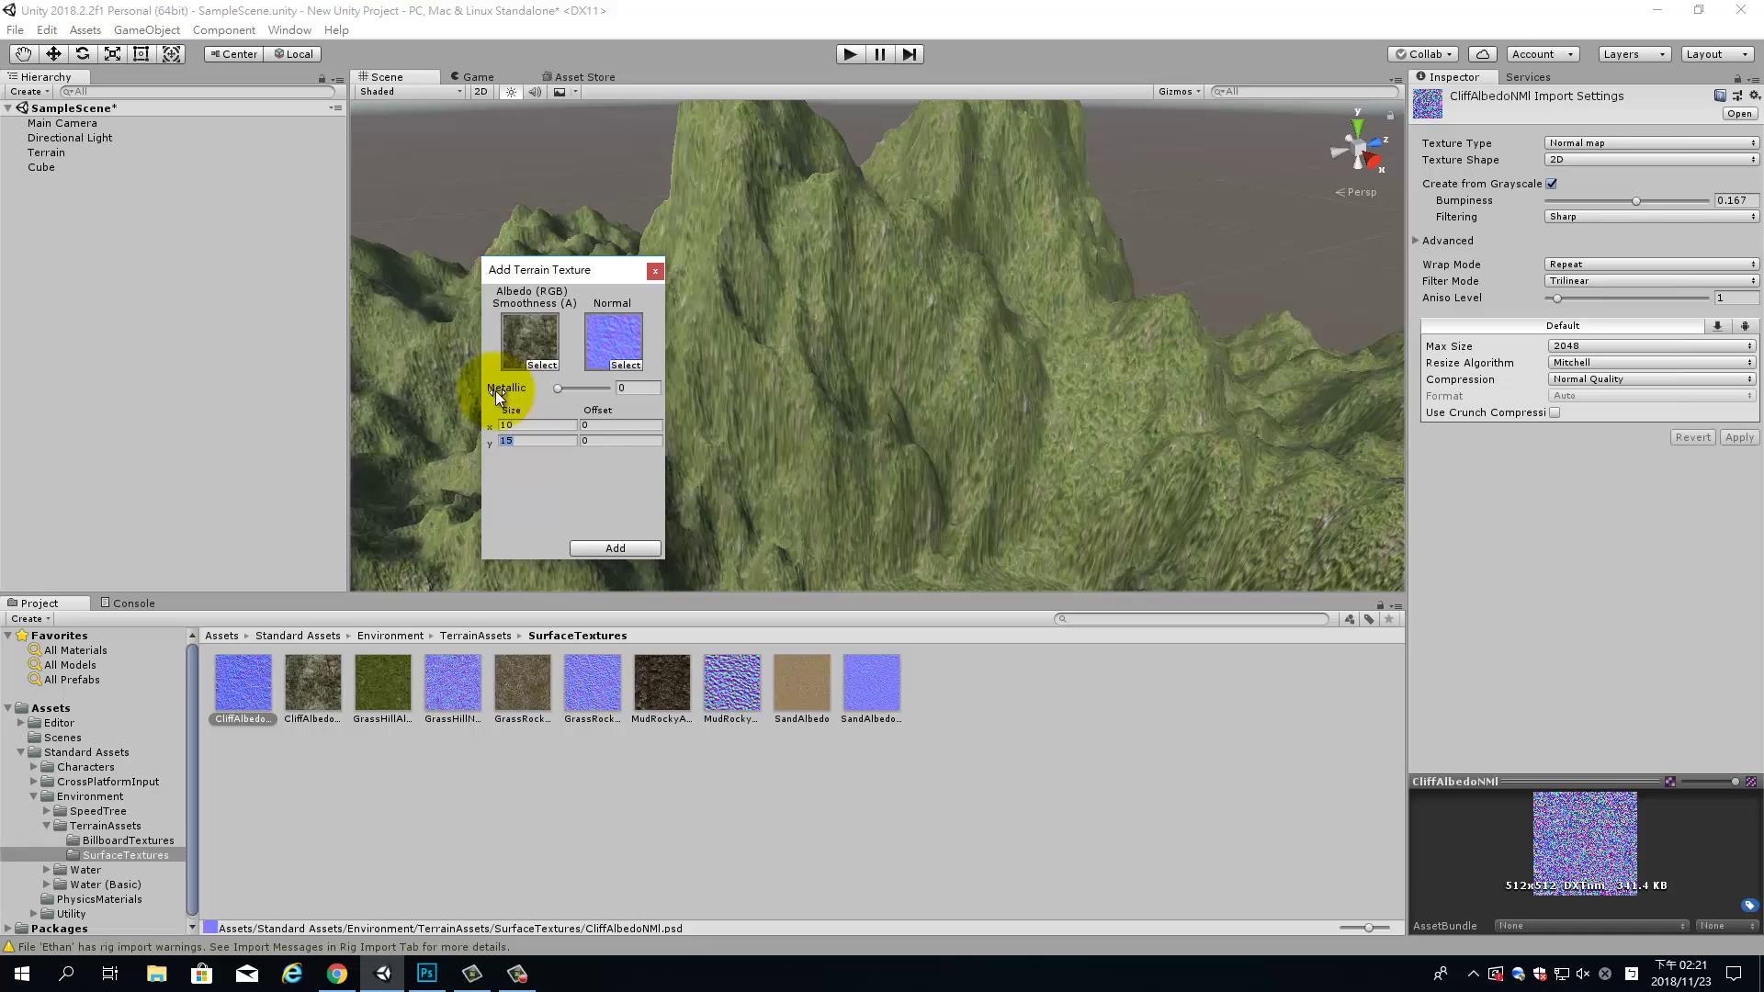
{"action": "type", "text": "10"}
{"action": "left_click", "coordinate": [621, 547]}
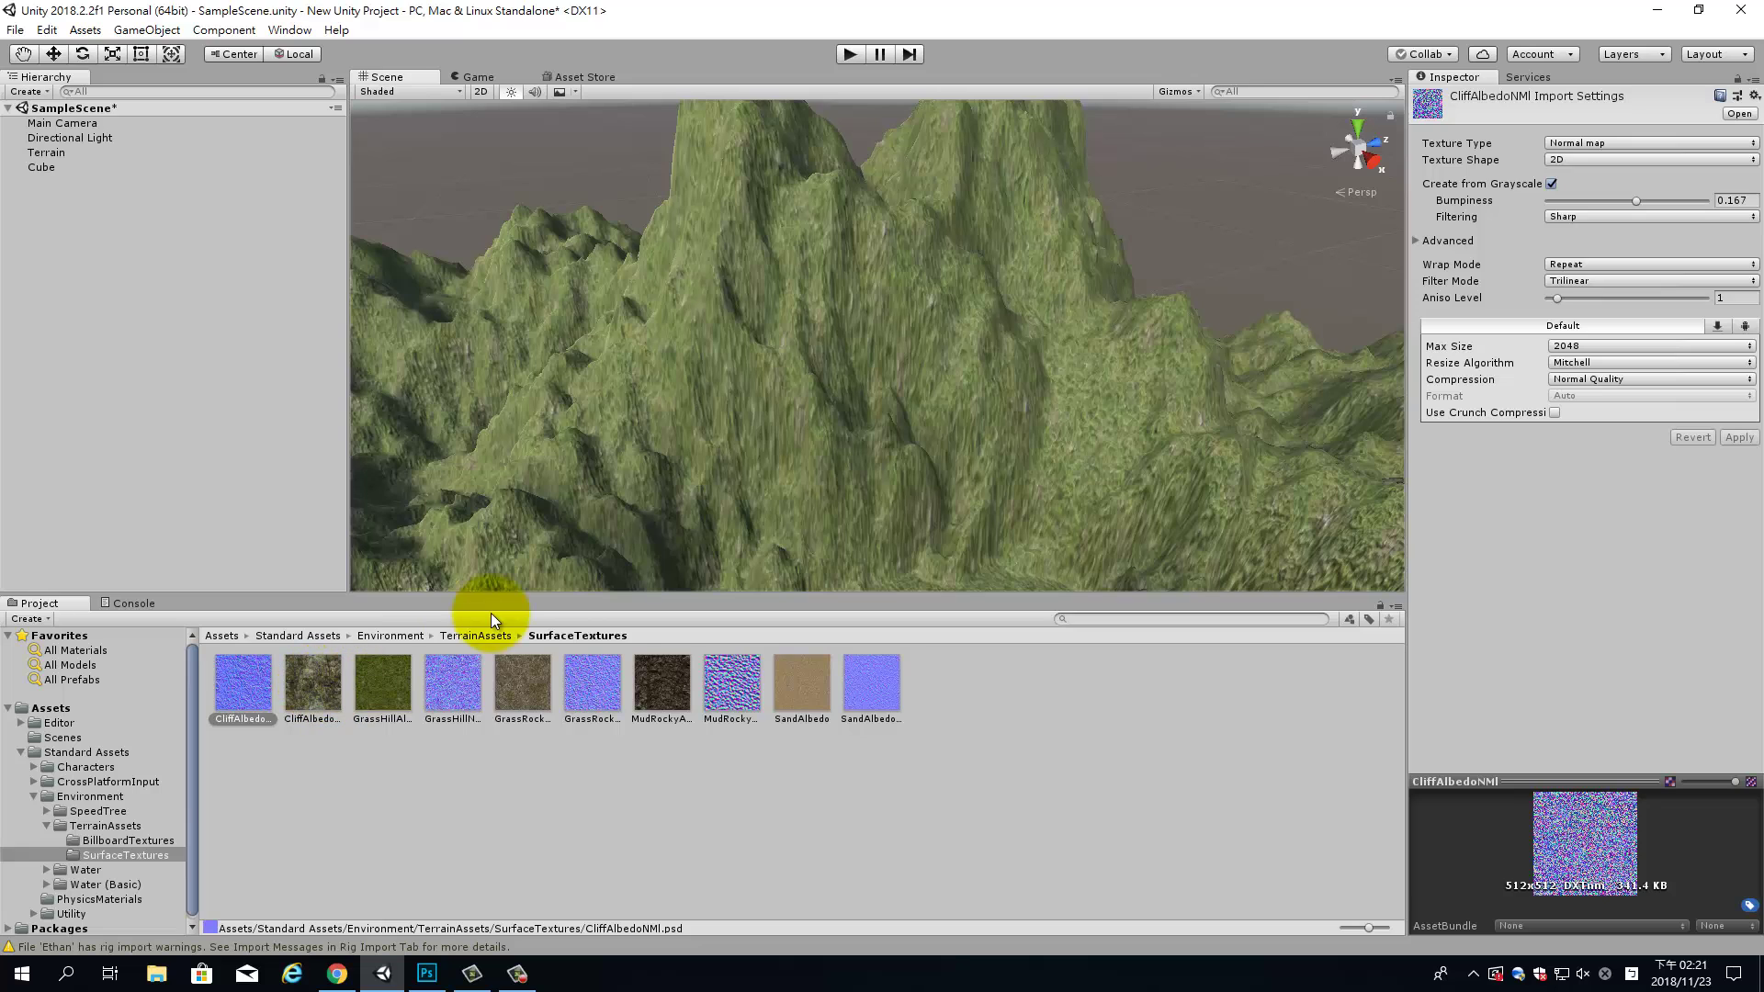
{"action": "left_click", "coordinate": [748, 499]}
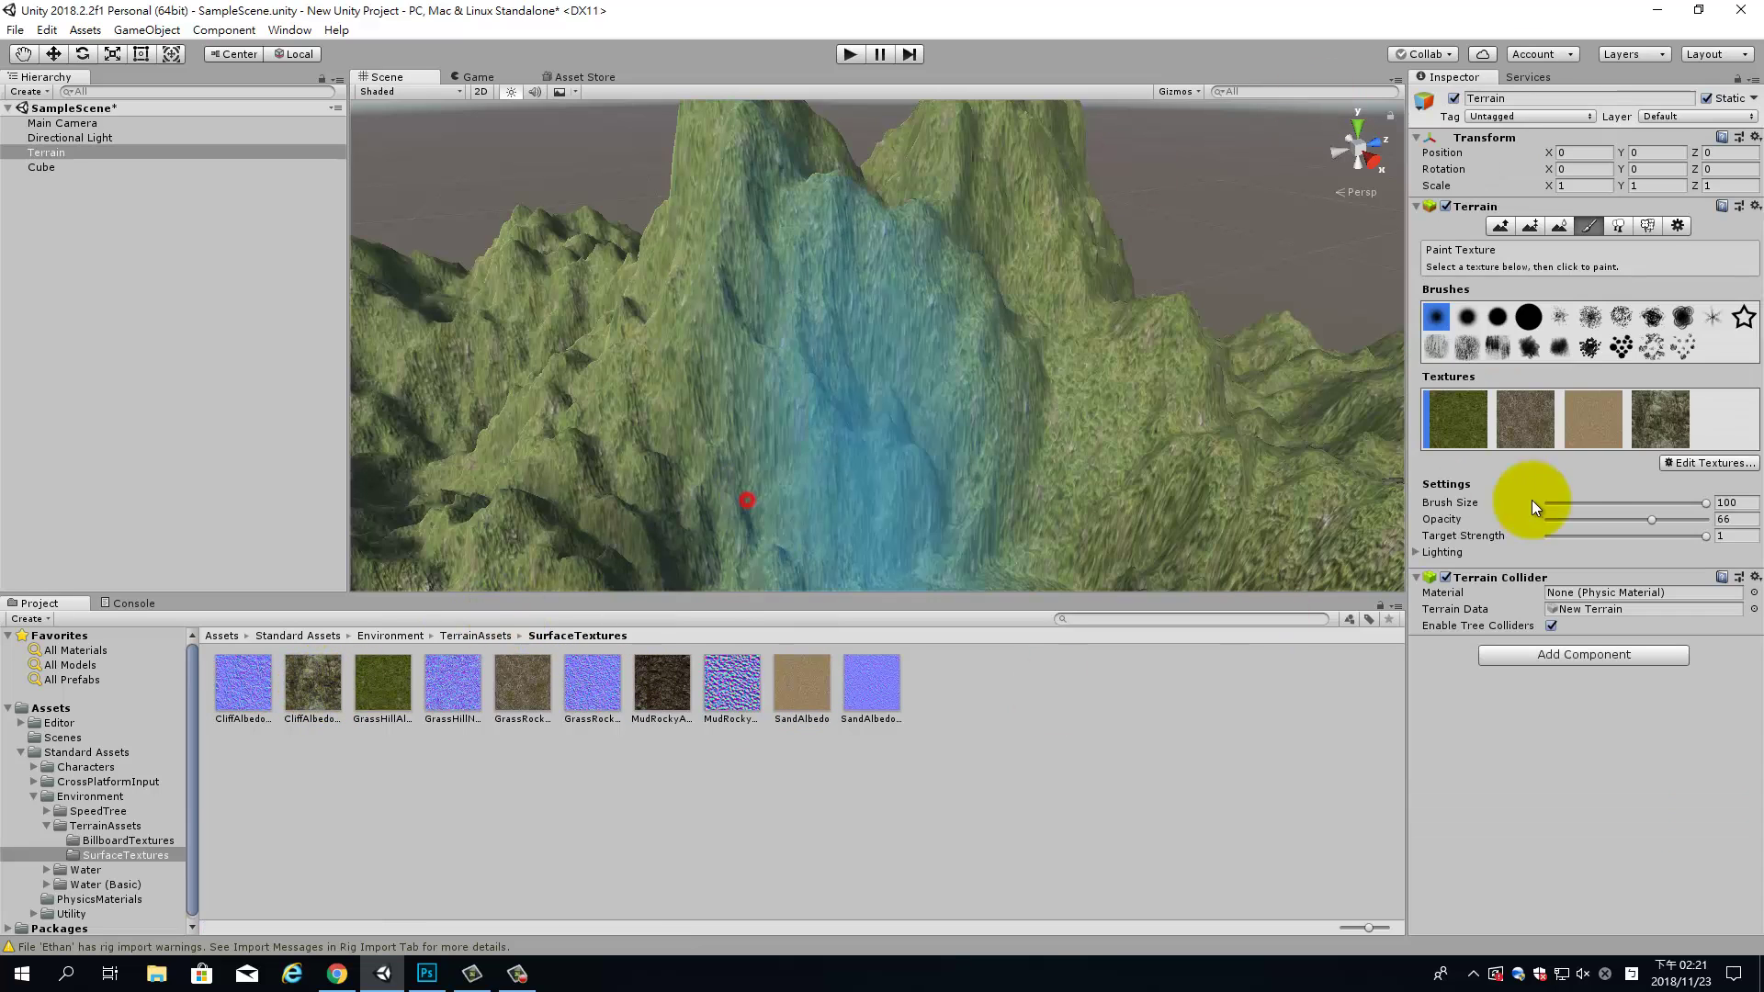
Edit the cliff layer to use CliffAlbedoSpecular as albedo with its normal map, and apply.
{"action": "left_click", "coordinate": [1734, 462]}
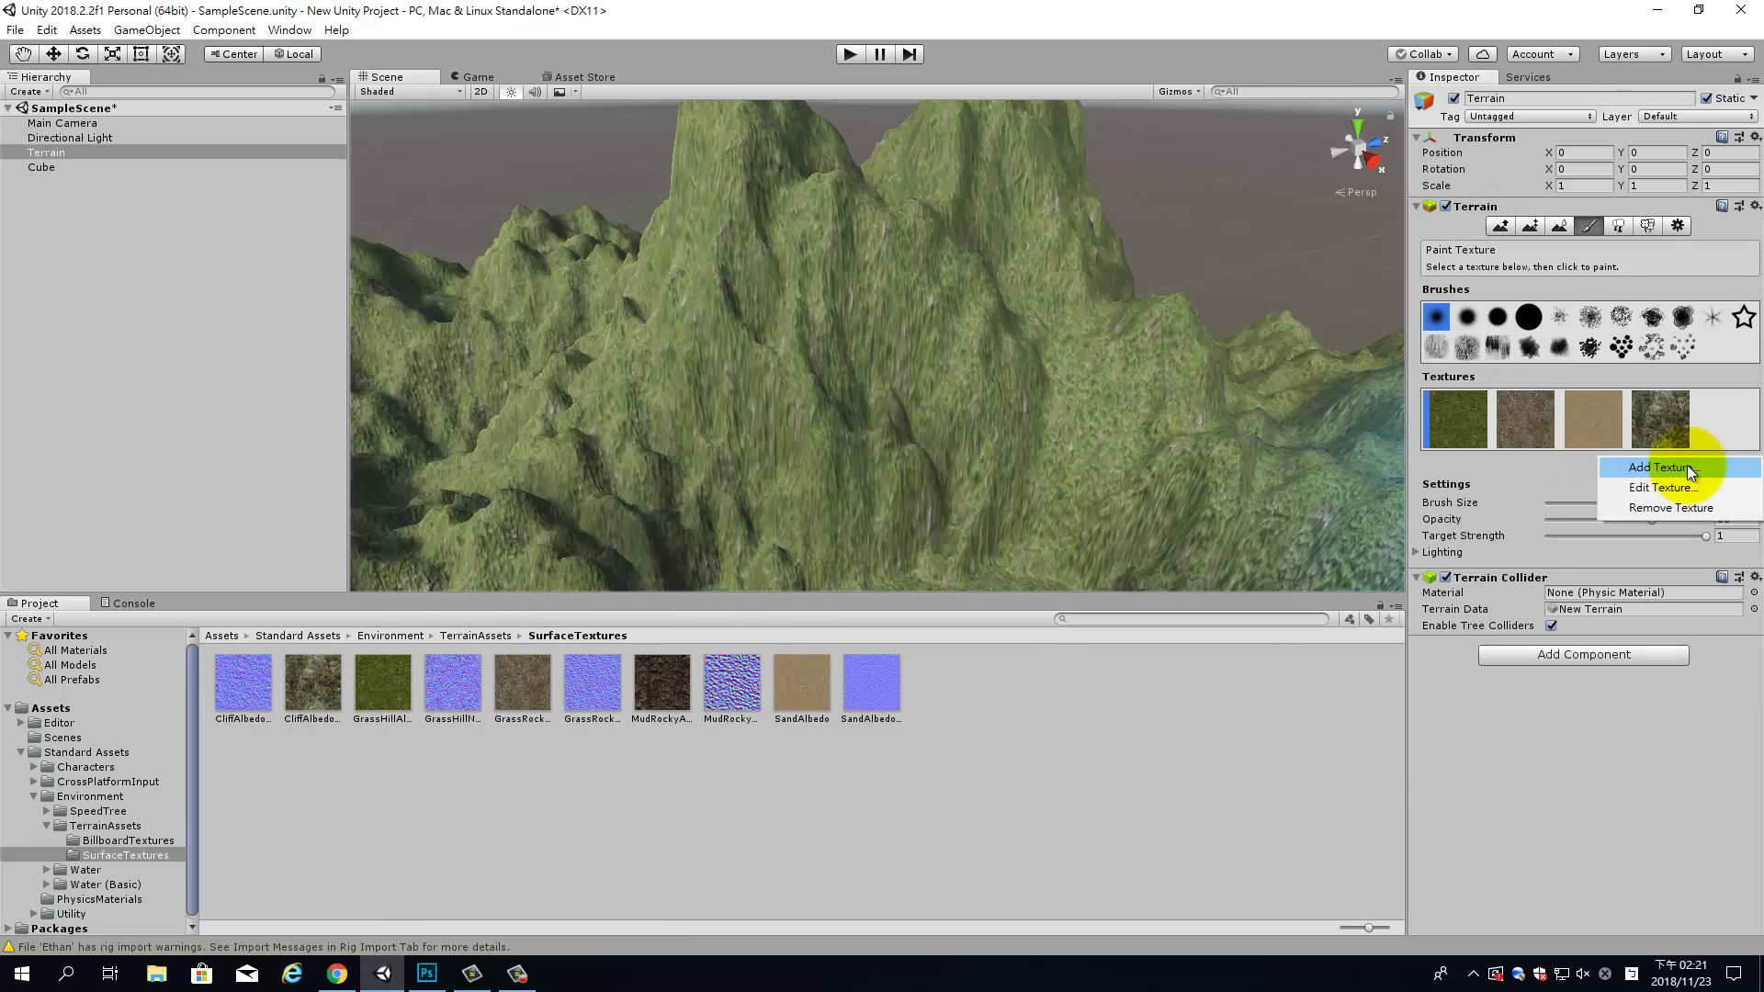
{"action": "left_click", "coordinate": [1679, 492]}
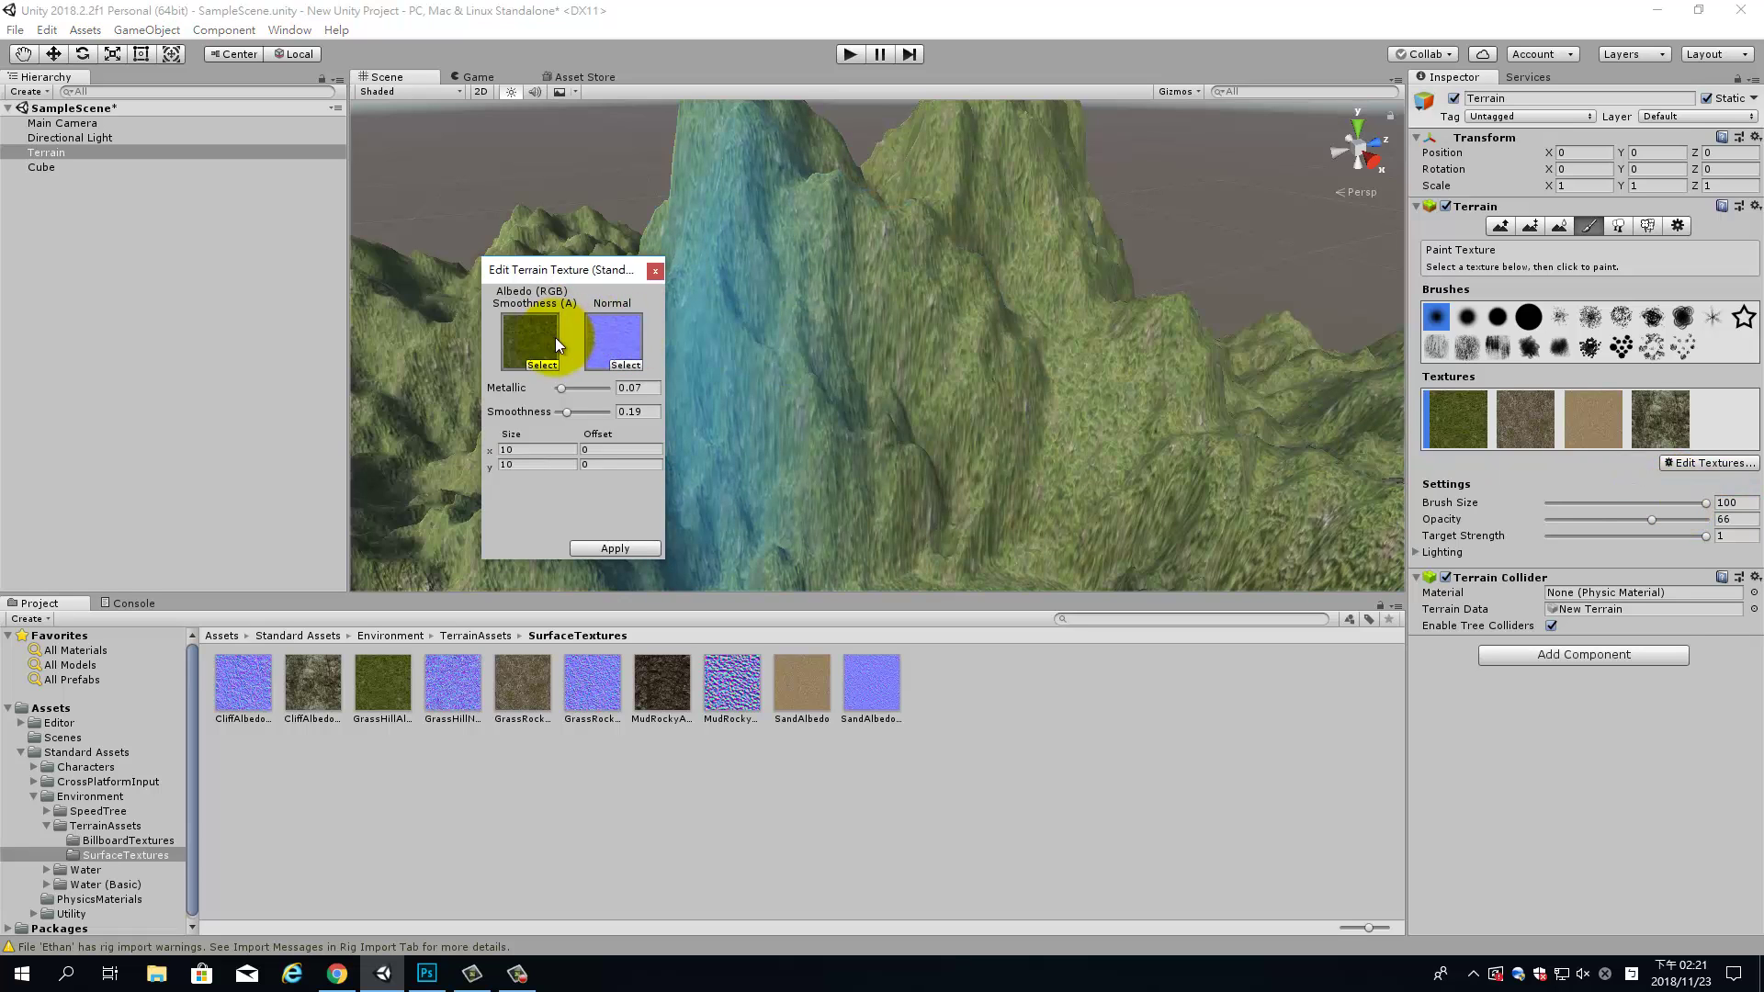
{"action": "left_click", "coordinate": [1667, 420]}
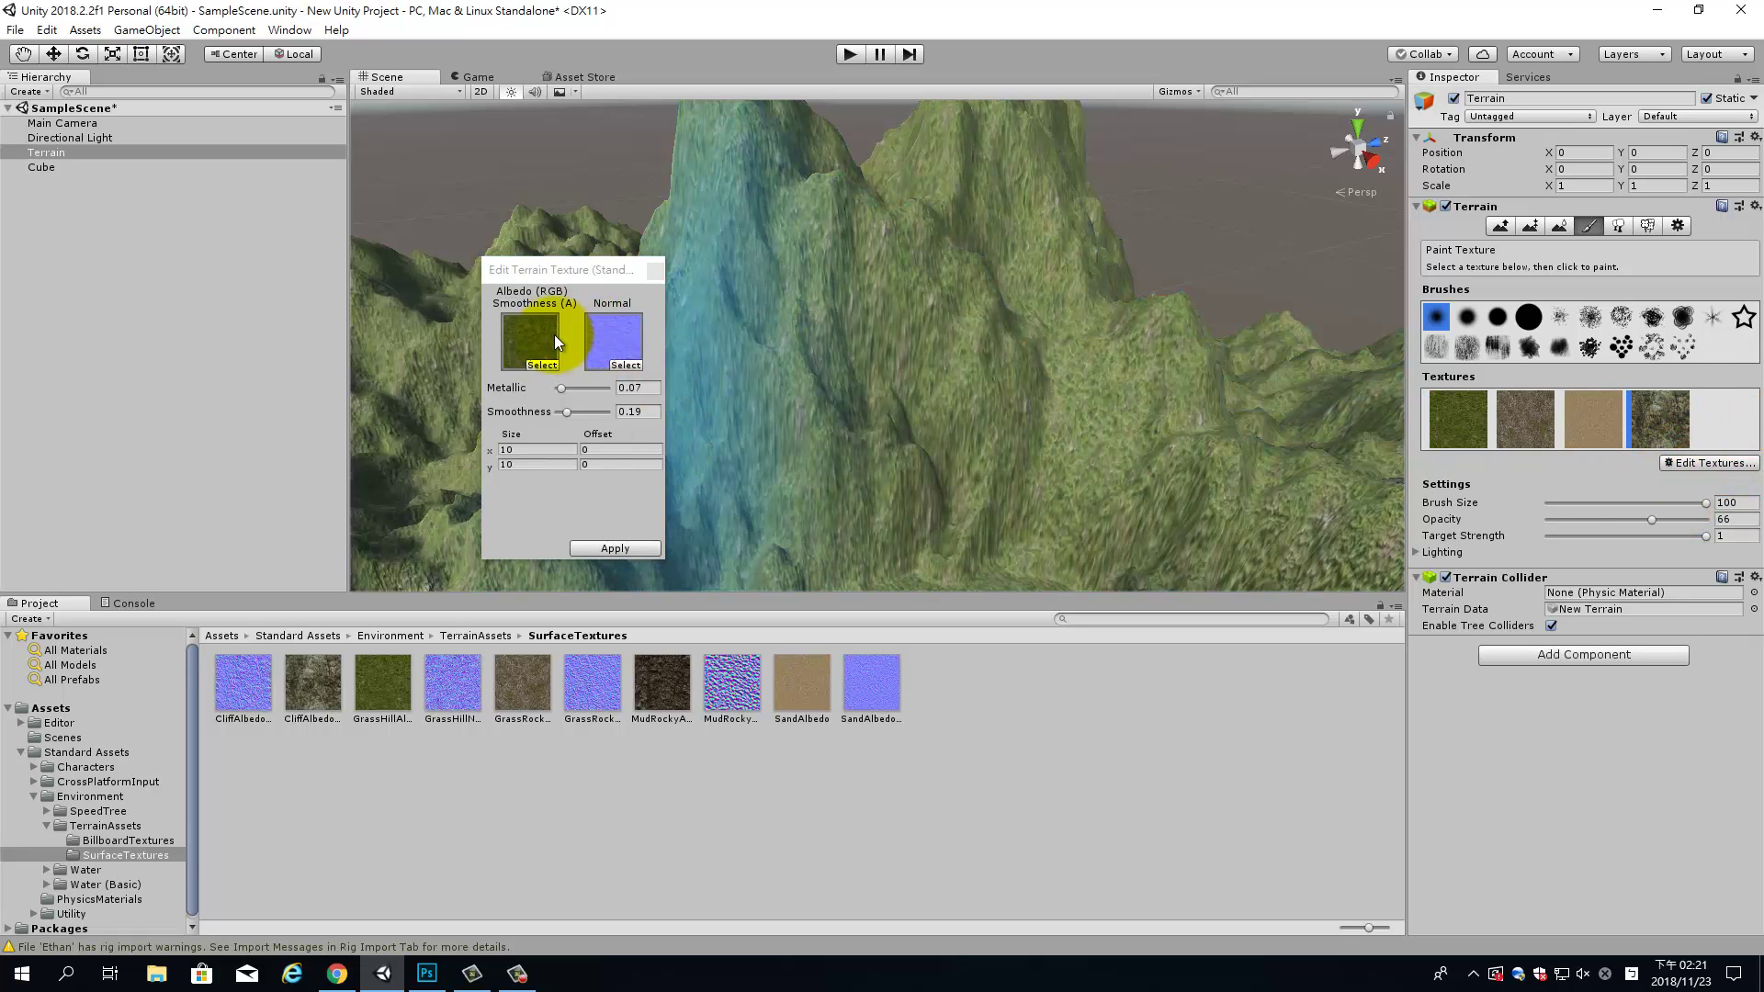
{"action": "left_click", "coordinate": [654, 270]}
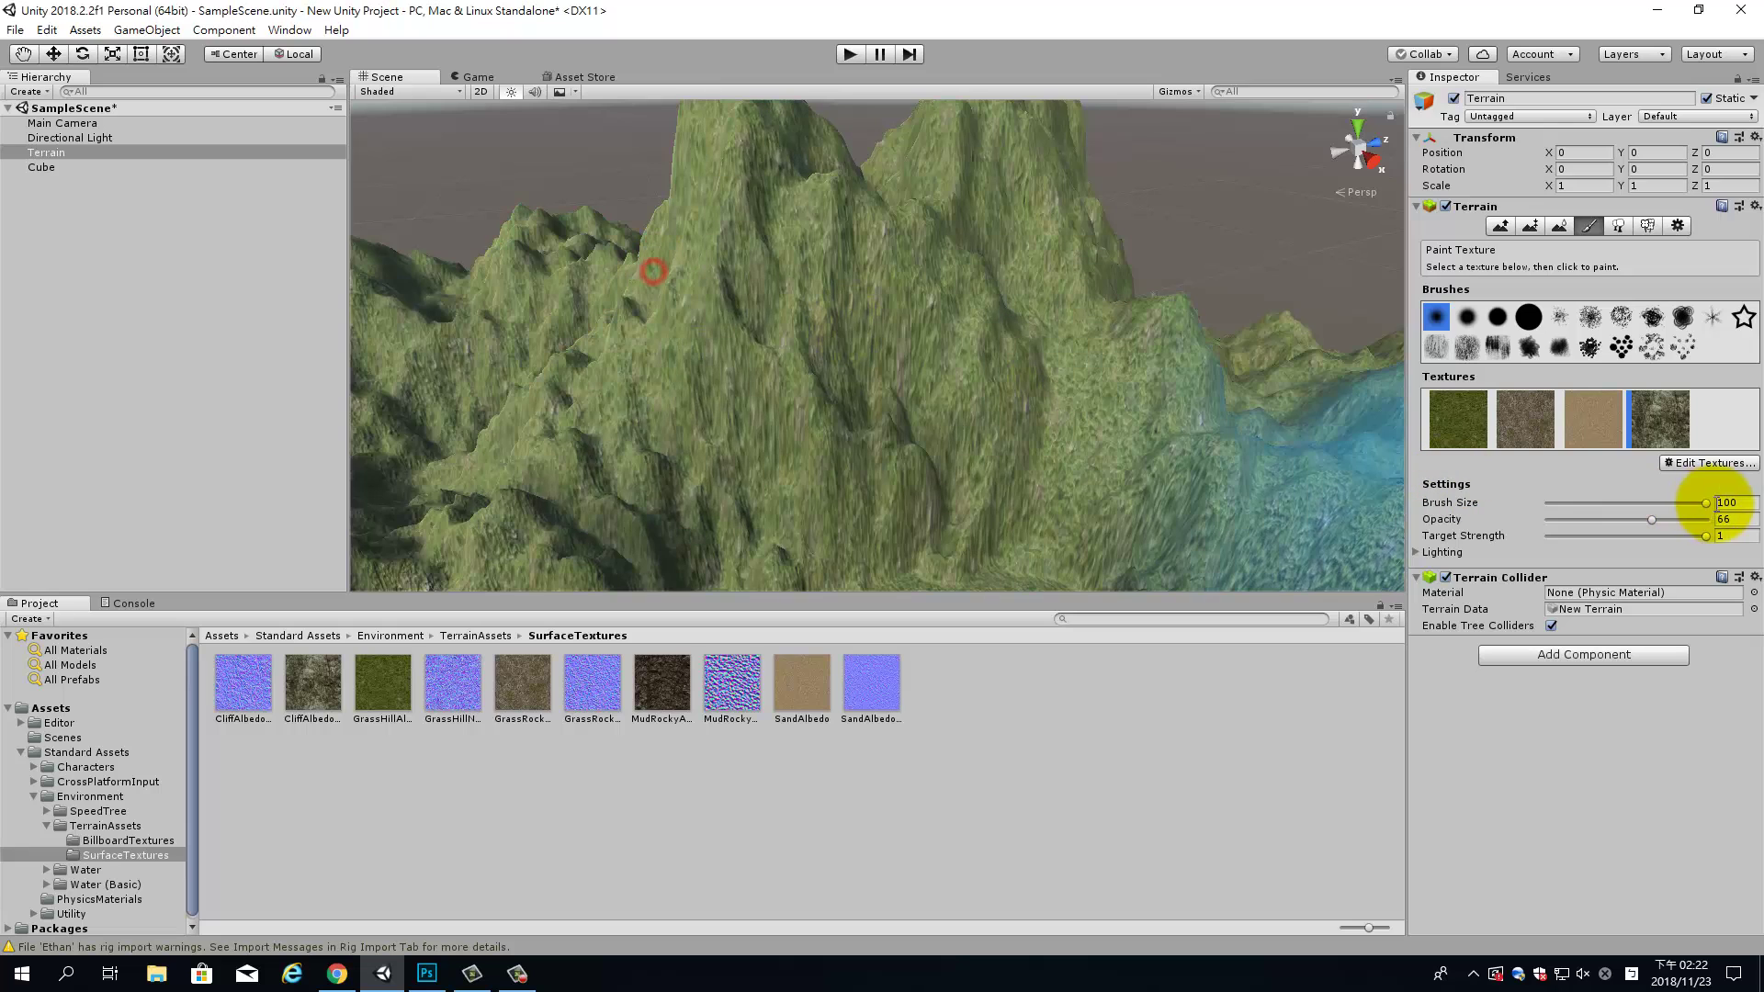
{"action": "left_click", "coordinate": [1704, 466]}
{"action": "left_click", "coordinate": [1679, 491]}
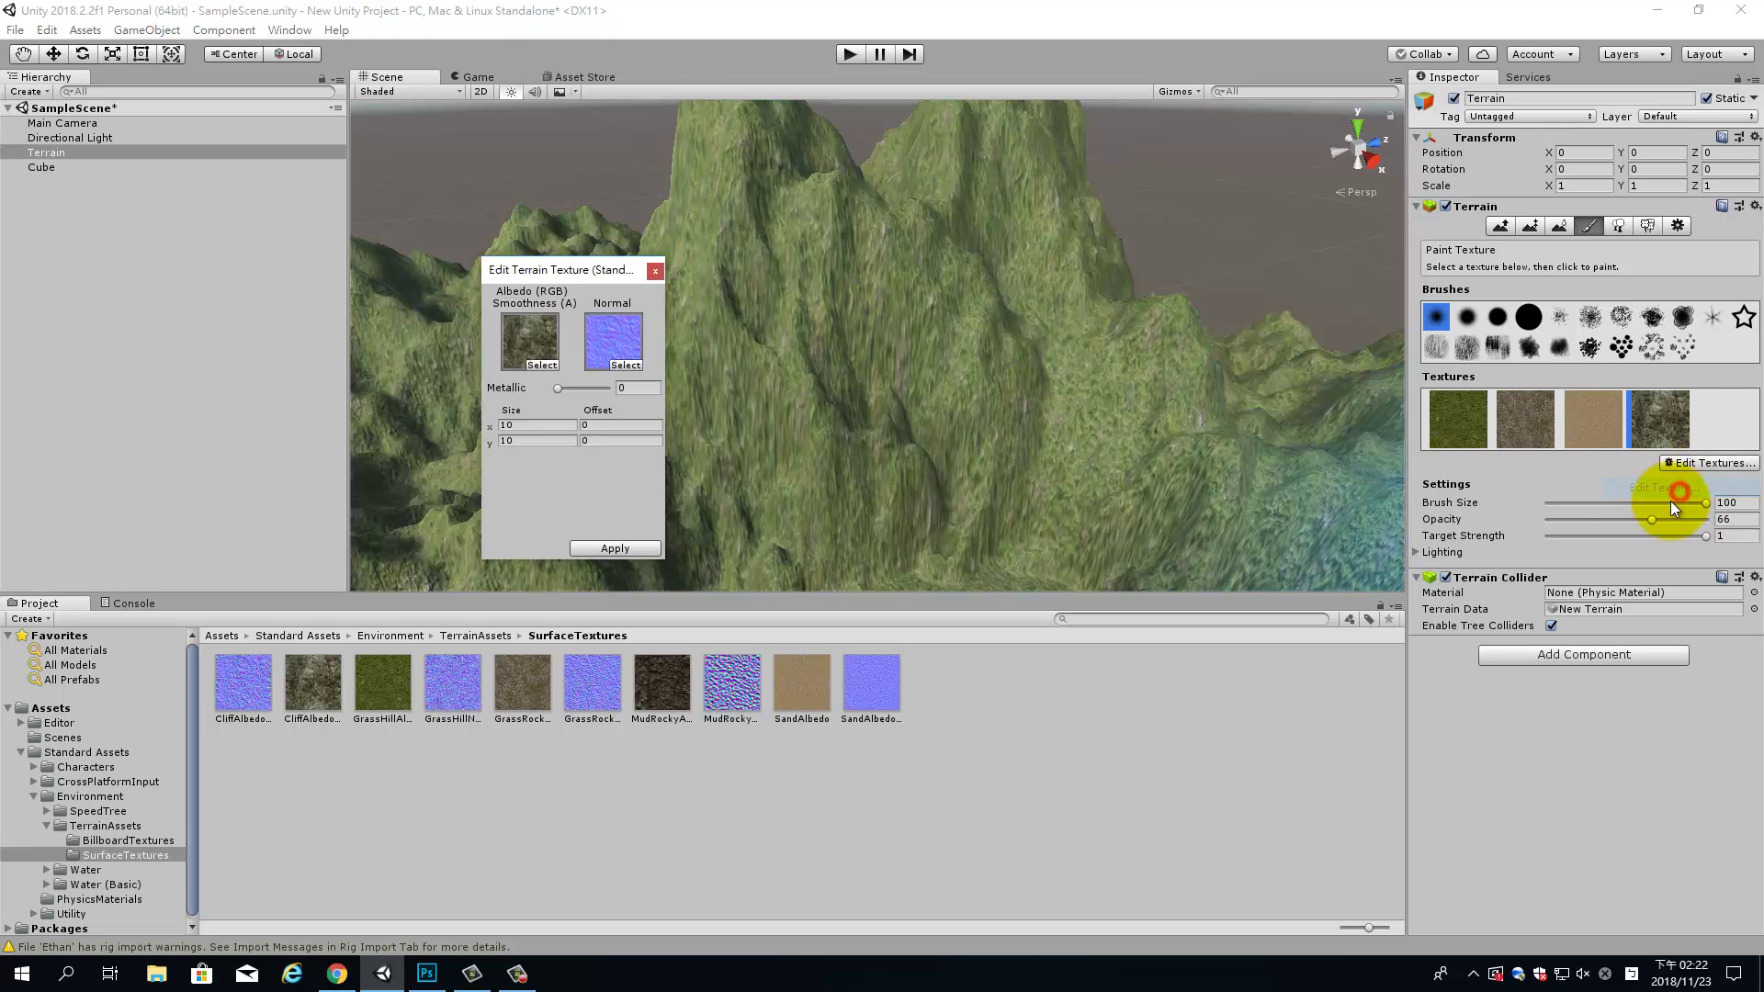
{"action": "left_click_drag", "start_coordinate": [248, 669], "coordinate": [619, 336]}
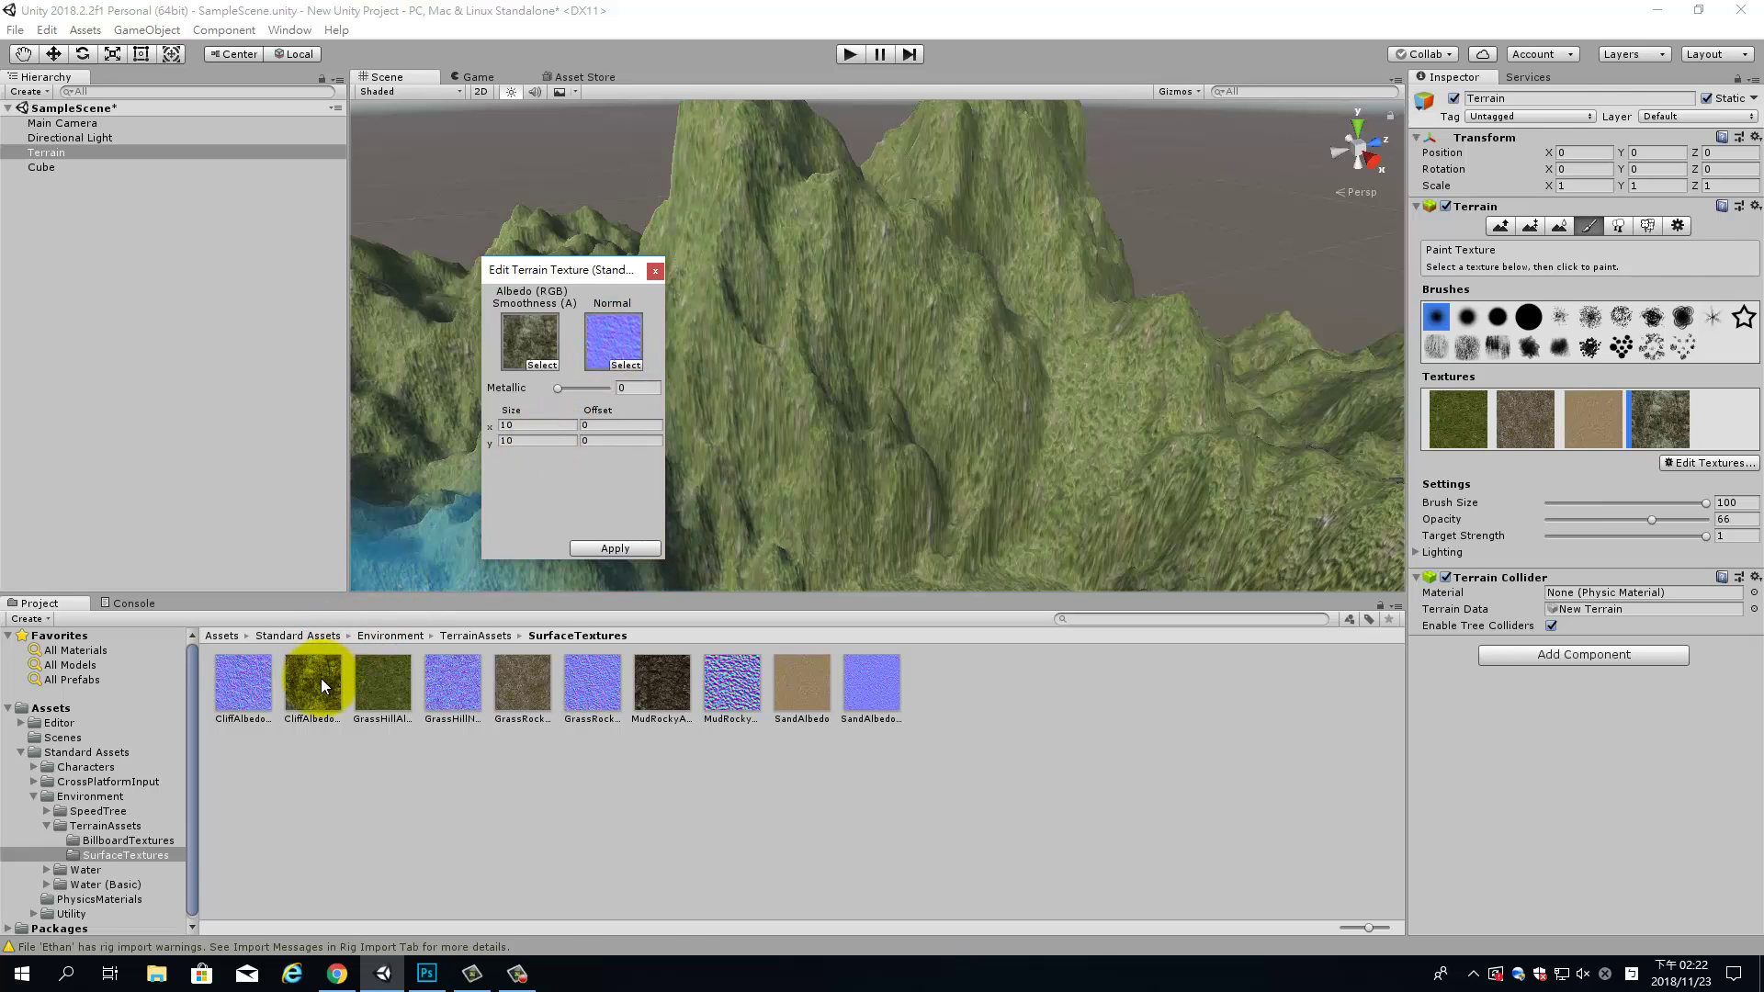
{"action": "left_click_drag", "start_coordinate": [322, 678], "coordinate": [542, 327]}
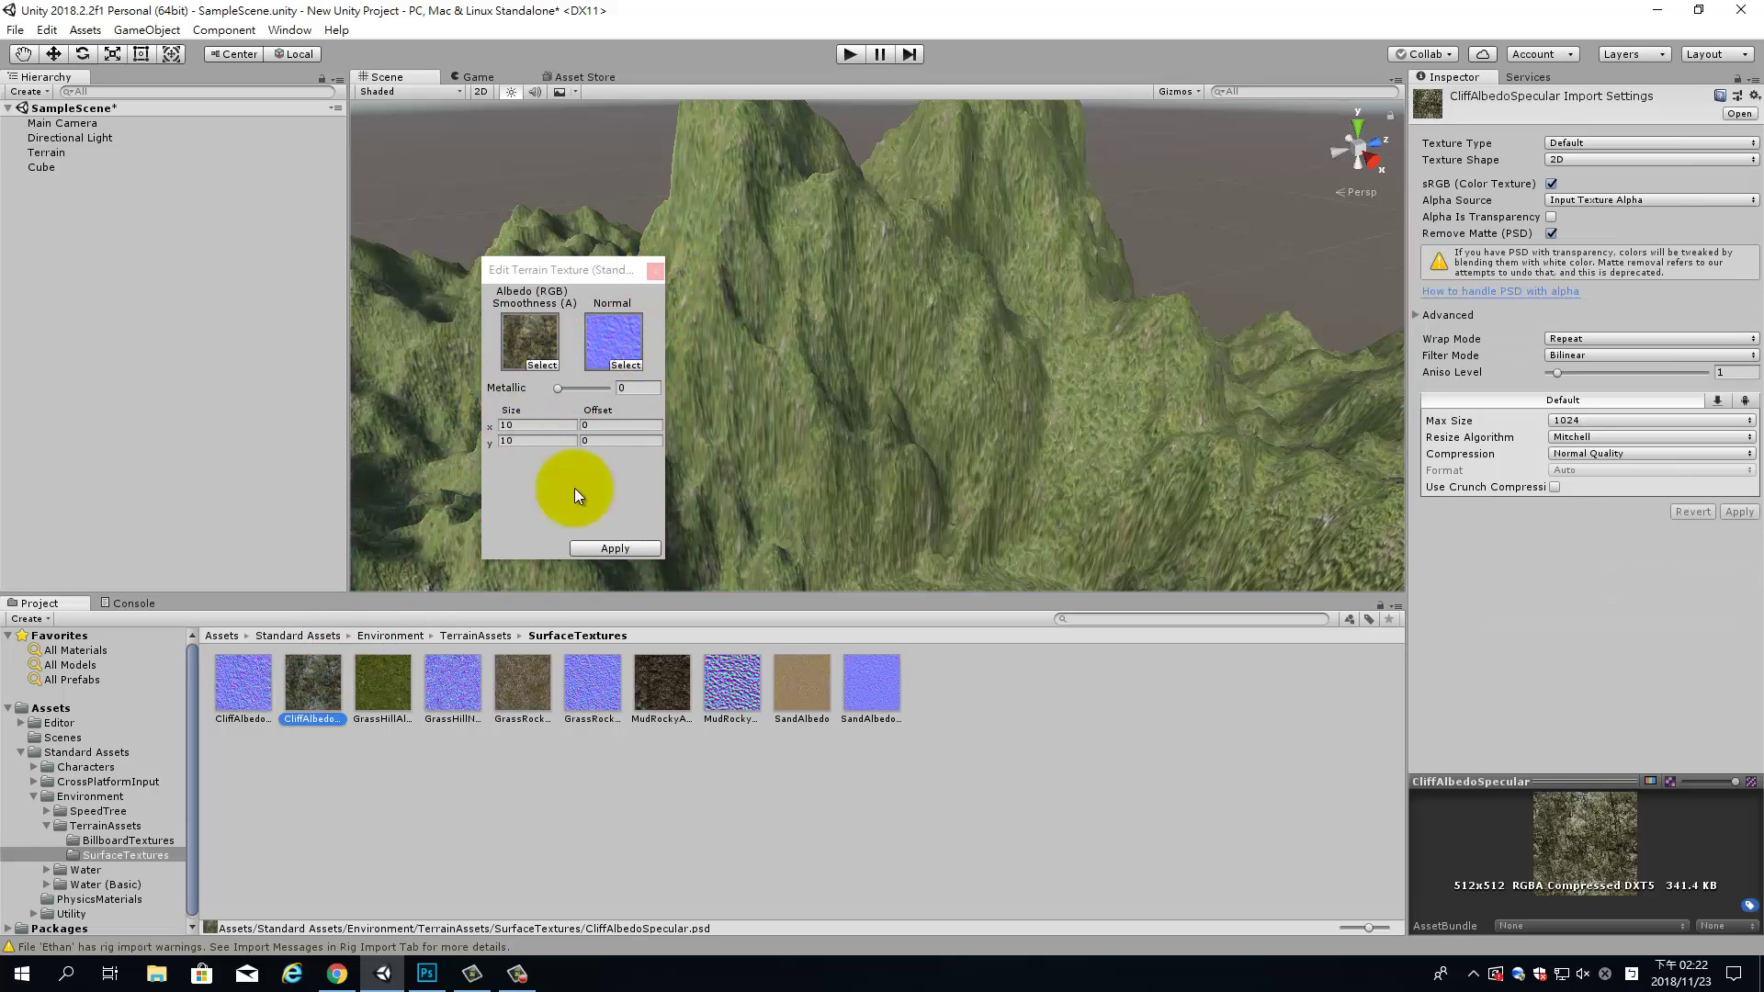
{"action": "left_click", "coordinate": [611, 547]}
{"action": "left_click", "coordinate": [1077, 427]}
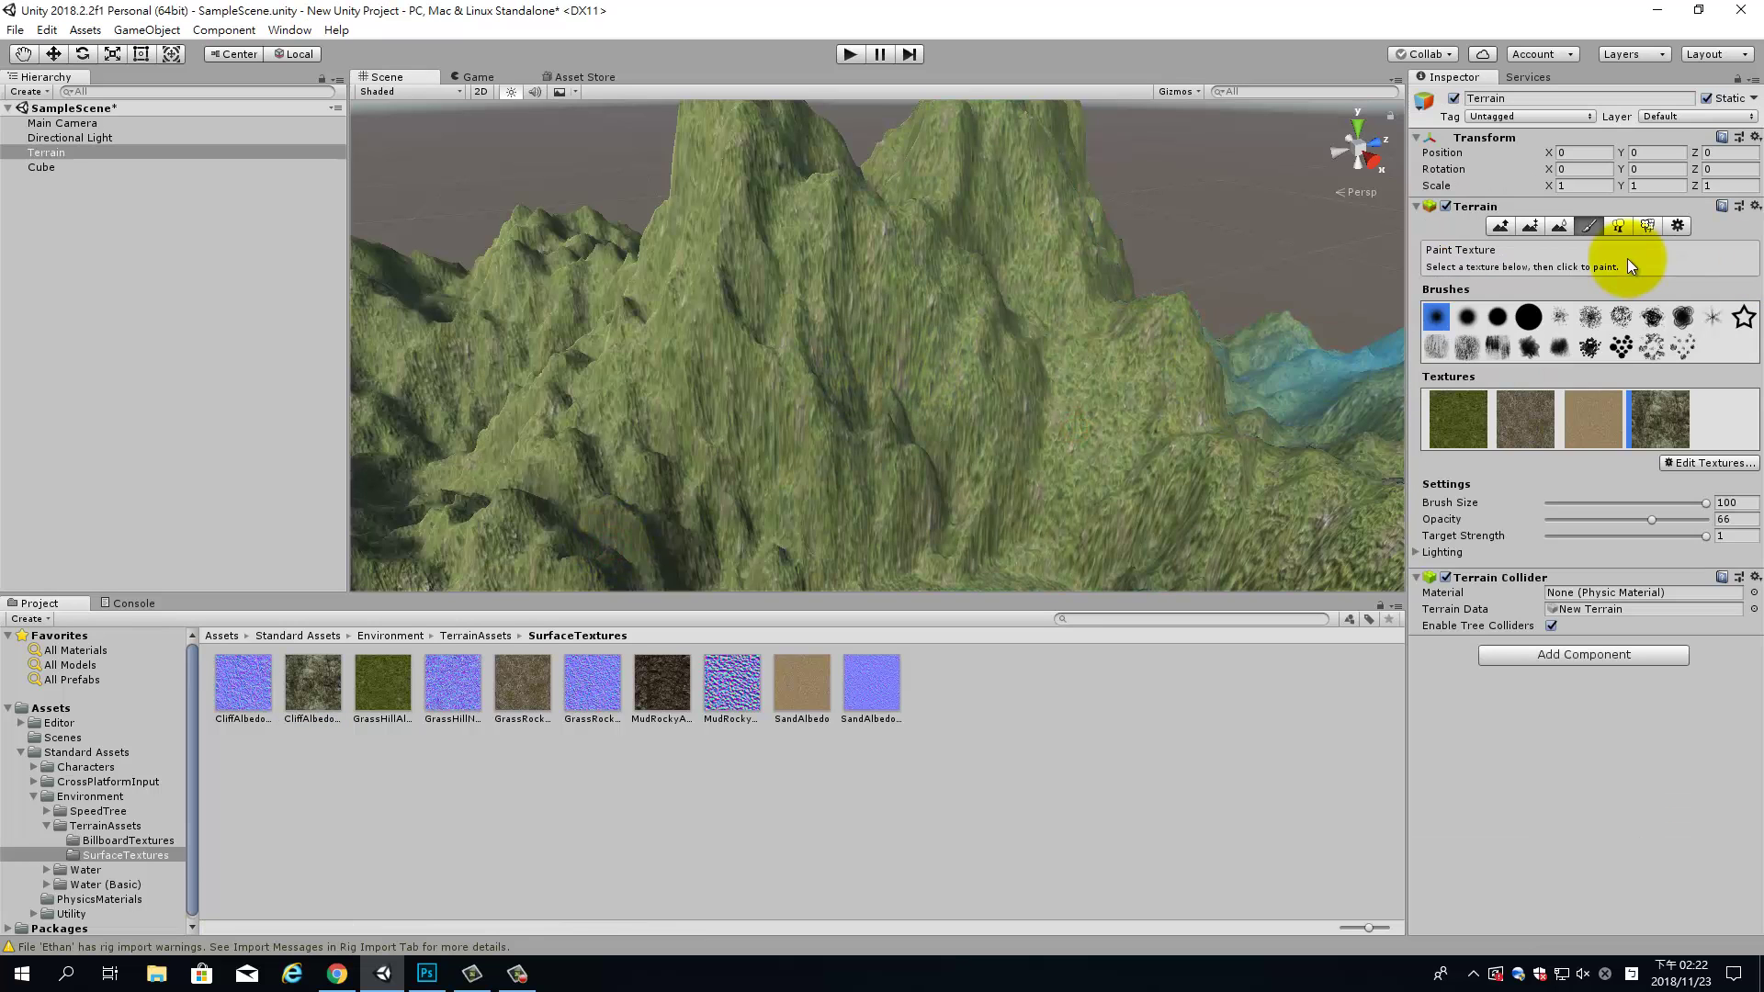
{"action": "left_click_drag", "start_coordinate": [845, 396], "coordinate": [827, 404]}
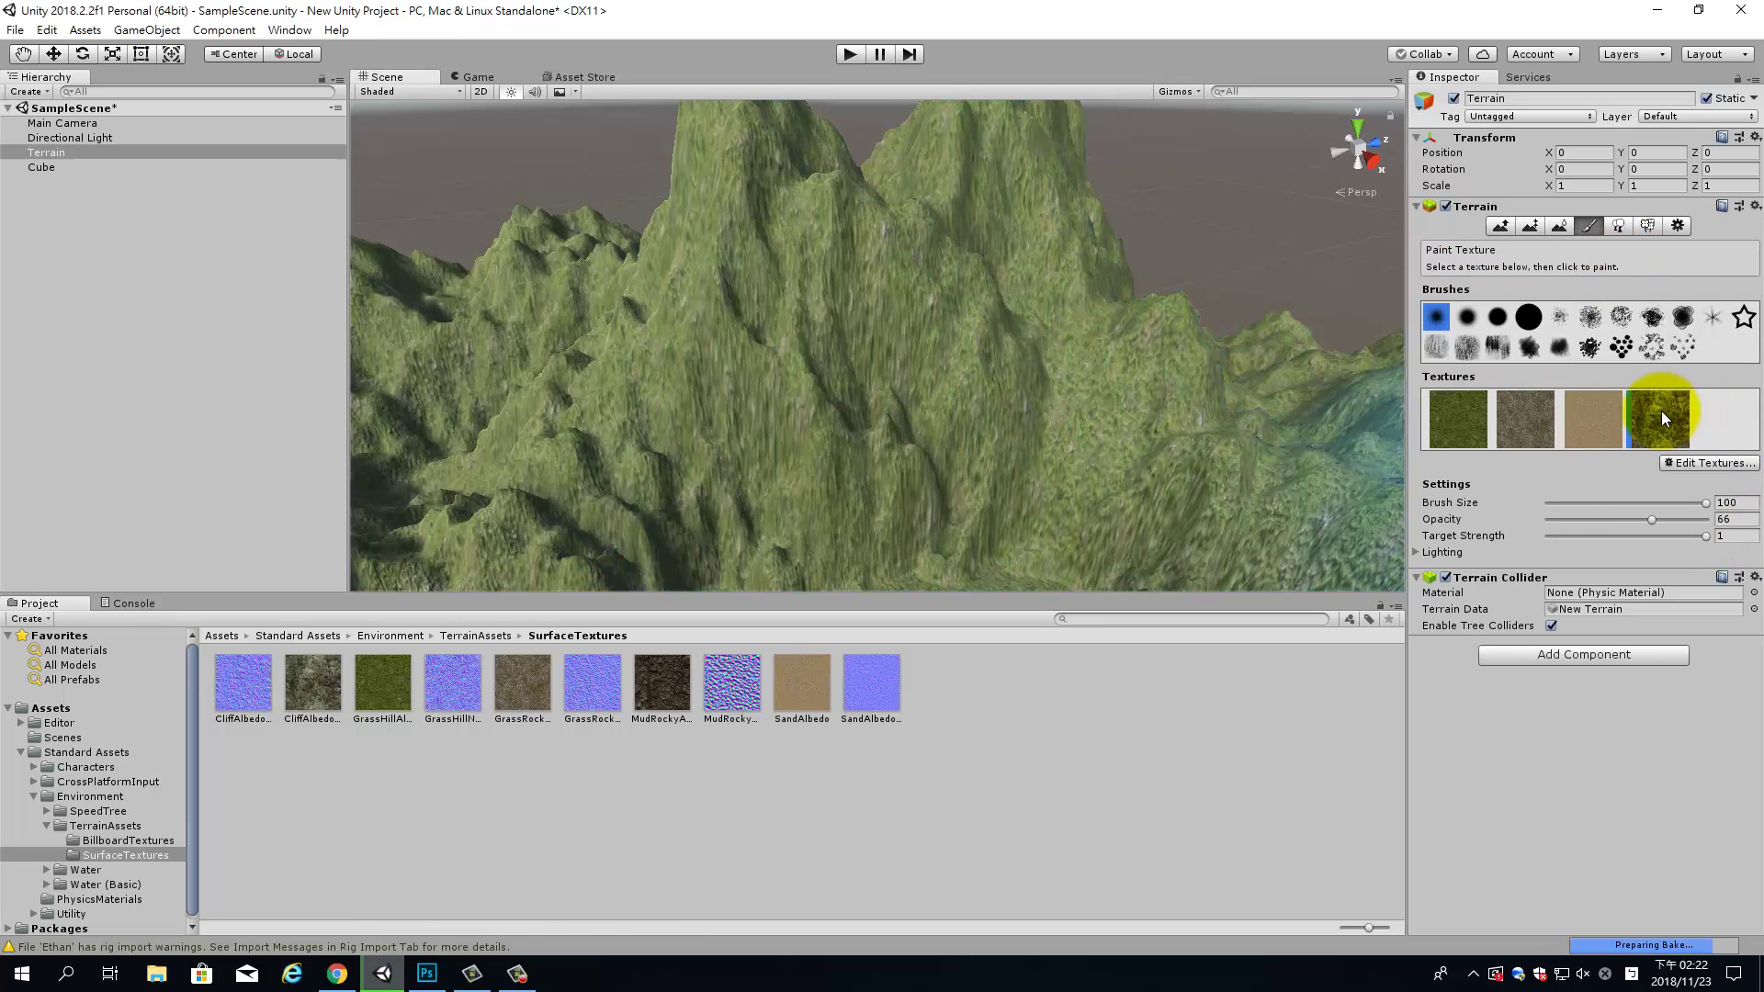
Paint the cliff texture across the centre mountain and set the brush size to 71.
{"action": "left_click", "coordinate": [1651, 433]}
{"action": "mouse_move", "coordinate": [713, 472]}
{"action": "left_mouse_down"}
{"action": "mouse_move", "coordinate": [875, 453]}
{"action": "mouse_move", "coordinate": [1220, 357]}
{"action": "mouse_move", "coordinate": [481, 364]}
{"action": "mouse_move", "coordinate": [1116, 537]}
{"action": "mouse_move", "coordinate": [1135, 486]}
{"action": "mouse_move", "coordinate": [976, 353]}
{"action": "left_mouse_up"}
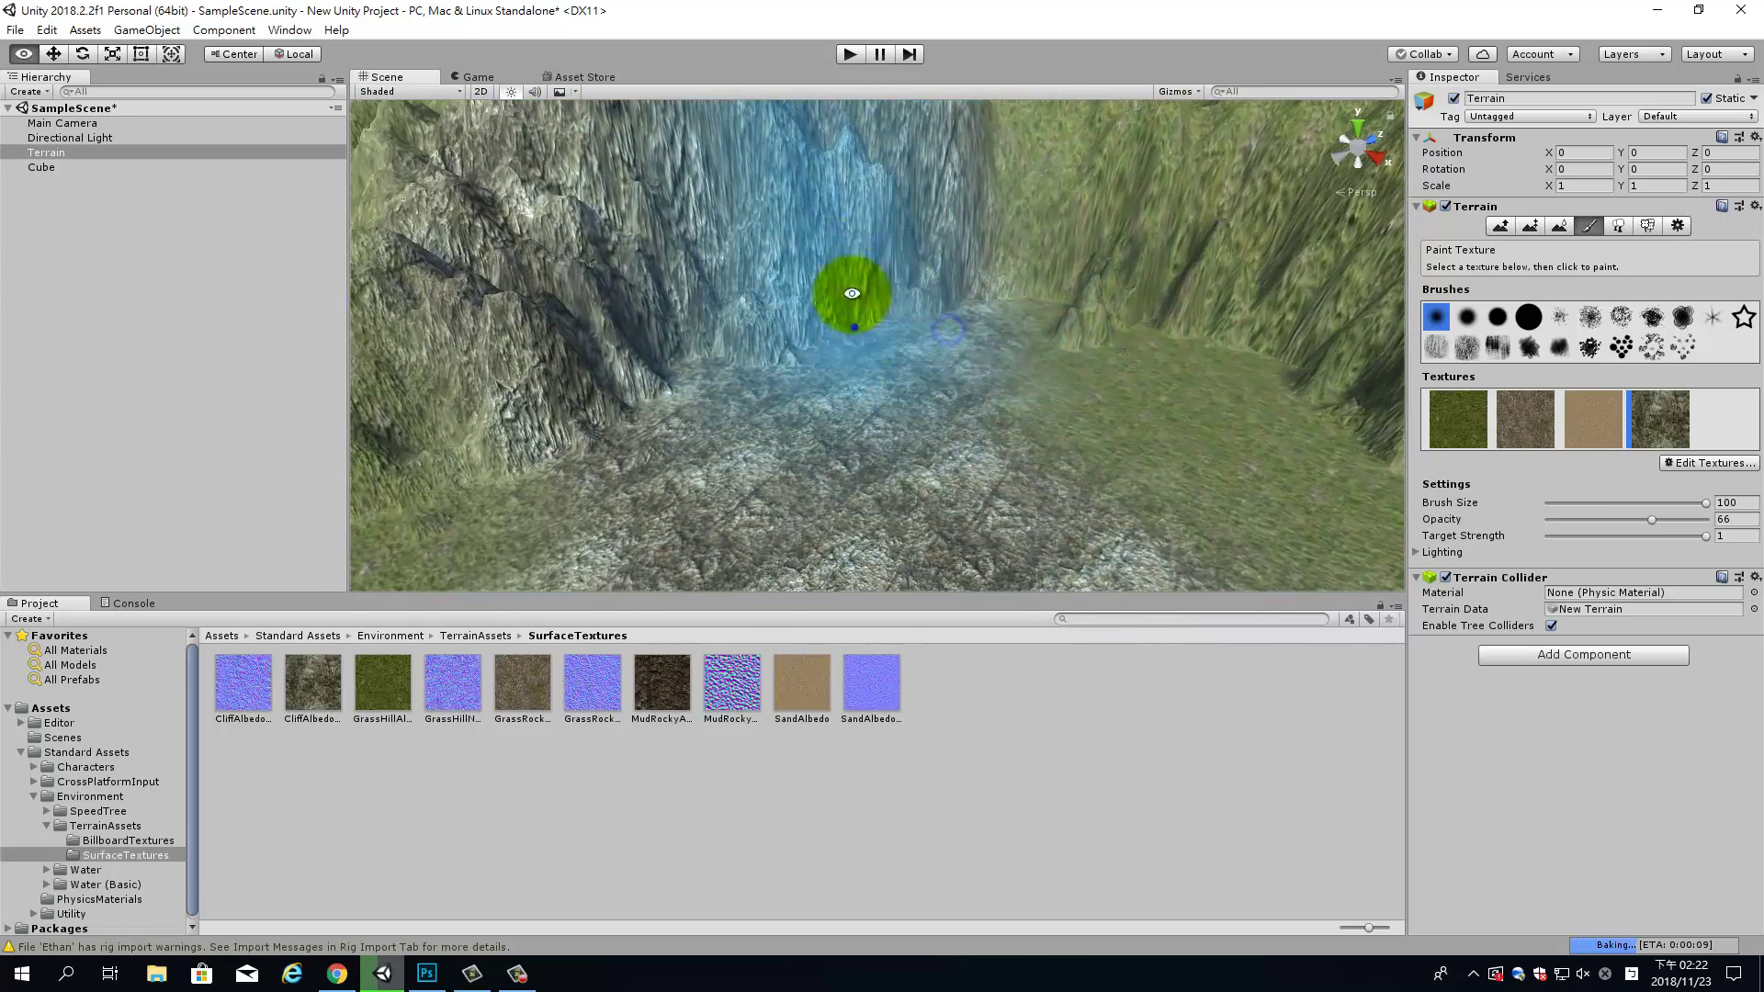
{"action": "mouse_move", "coordinate": [976, 354]}
{"action": "left_mouse_down", "text": "alt"}
{"action": "mouse_move", "coordinate": [1086, 474]}
{"action": "mouse_move", "coordinate": [876, 364]}
{"action": "left_mouse_up", "text": "alt"}
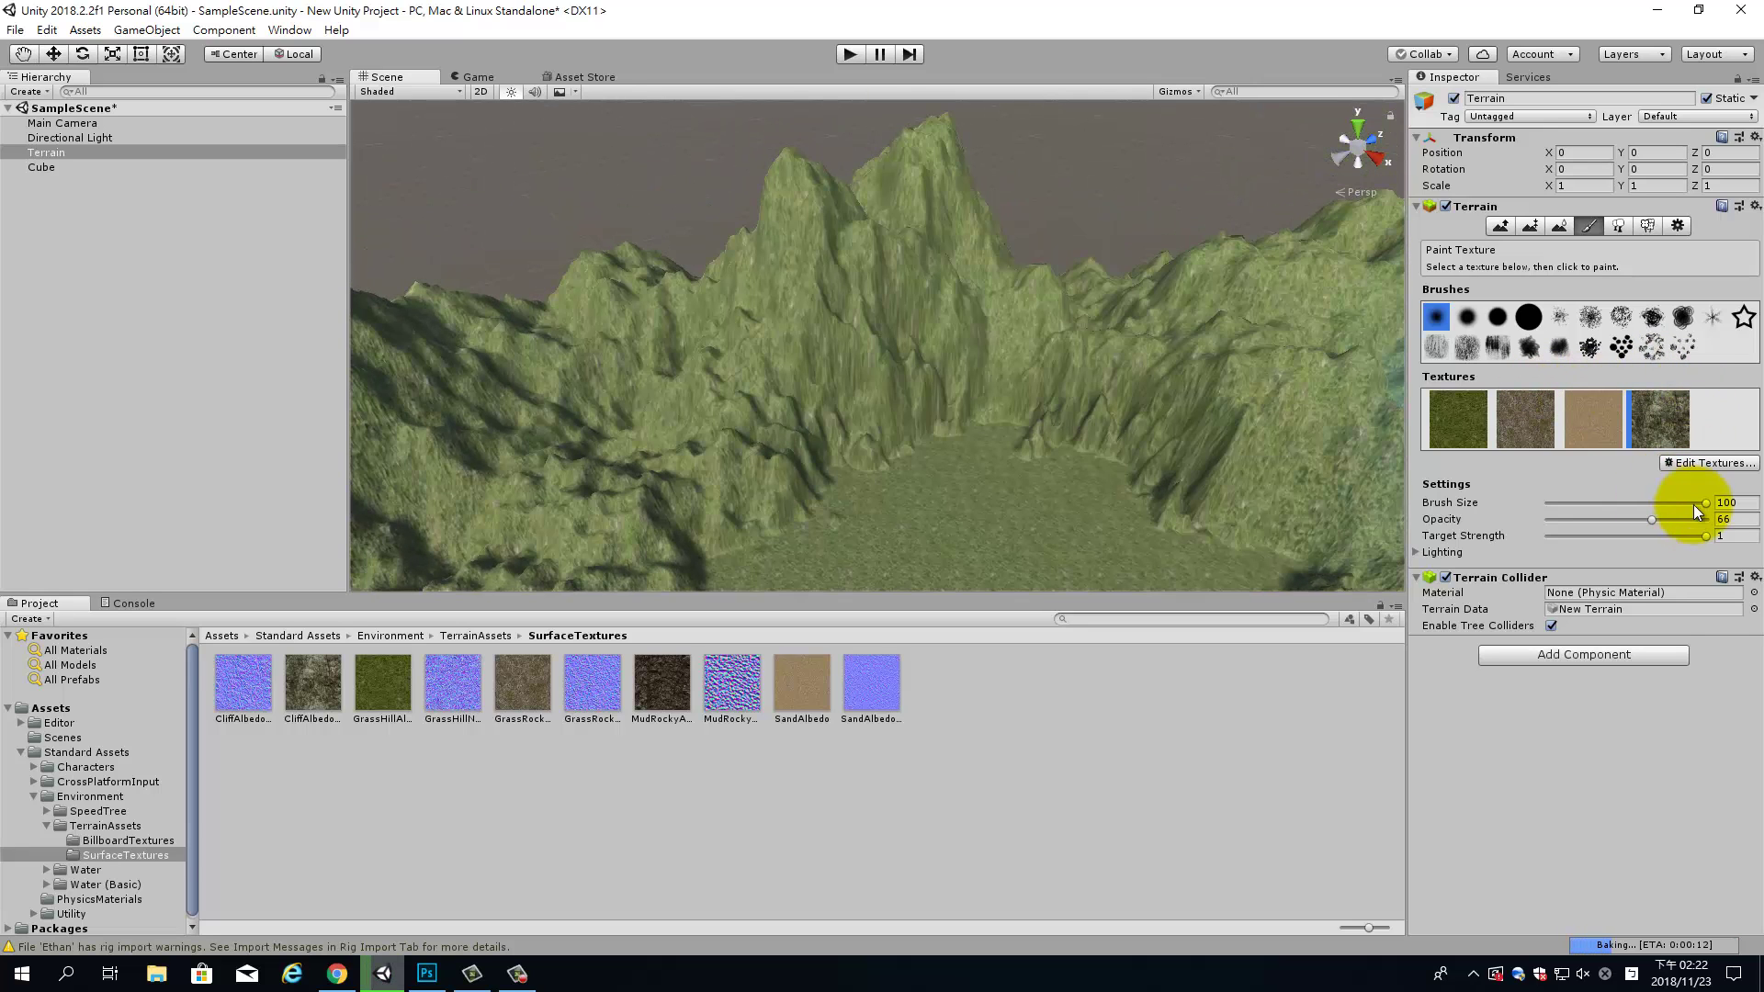
{"action": "left_click_drag", "start_coordinate": [1705, 503], "coordinate": [1659, 503]}
{"action": "mouse_move", "coordinate": [905, 338]}
{"action": "left_mouse_down"}
{"action": "mouse_move", "coordinate": [873, 463]}
{"action": "mouse_move", "coordinate": [847, 399]}
{"action": "mouse_move", "coordinate": [795, 438]}
{"action": "mouse_move", "coordinate": [879, 375]}
{"action": "mouse_move", "coordinate": [933, 365]}
{"action": "mouse_move", "coordinate": [1120, 382]}
{"action": "mouse_move", "coordinate": [1228, 421]}
{"action": "mouse_move", "coordinate": [1098, 389]}
{"action": "mouse_move", "coordinate": [1126, 411]}
{"action": "mouse_move", "coordinate": [1321, 465]}
{"action": "left_mouse_up"}
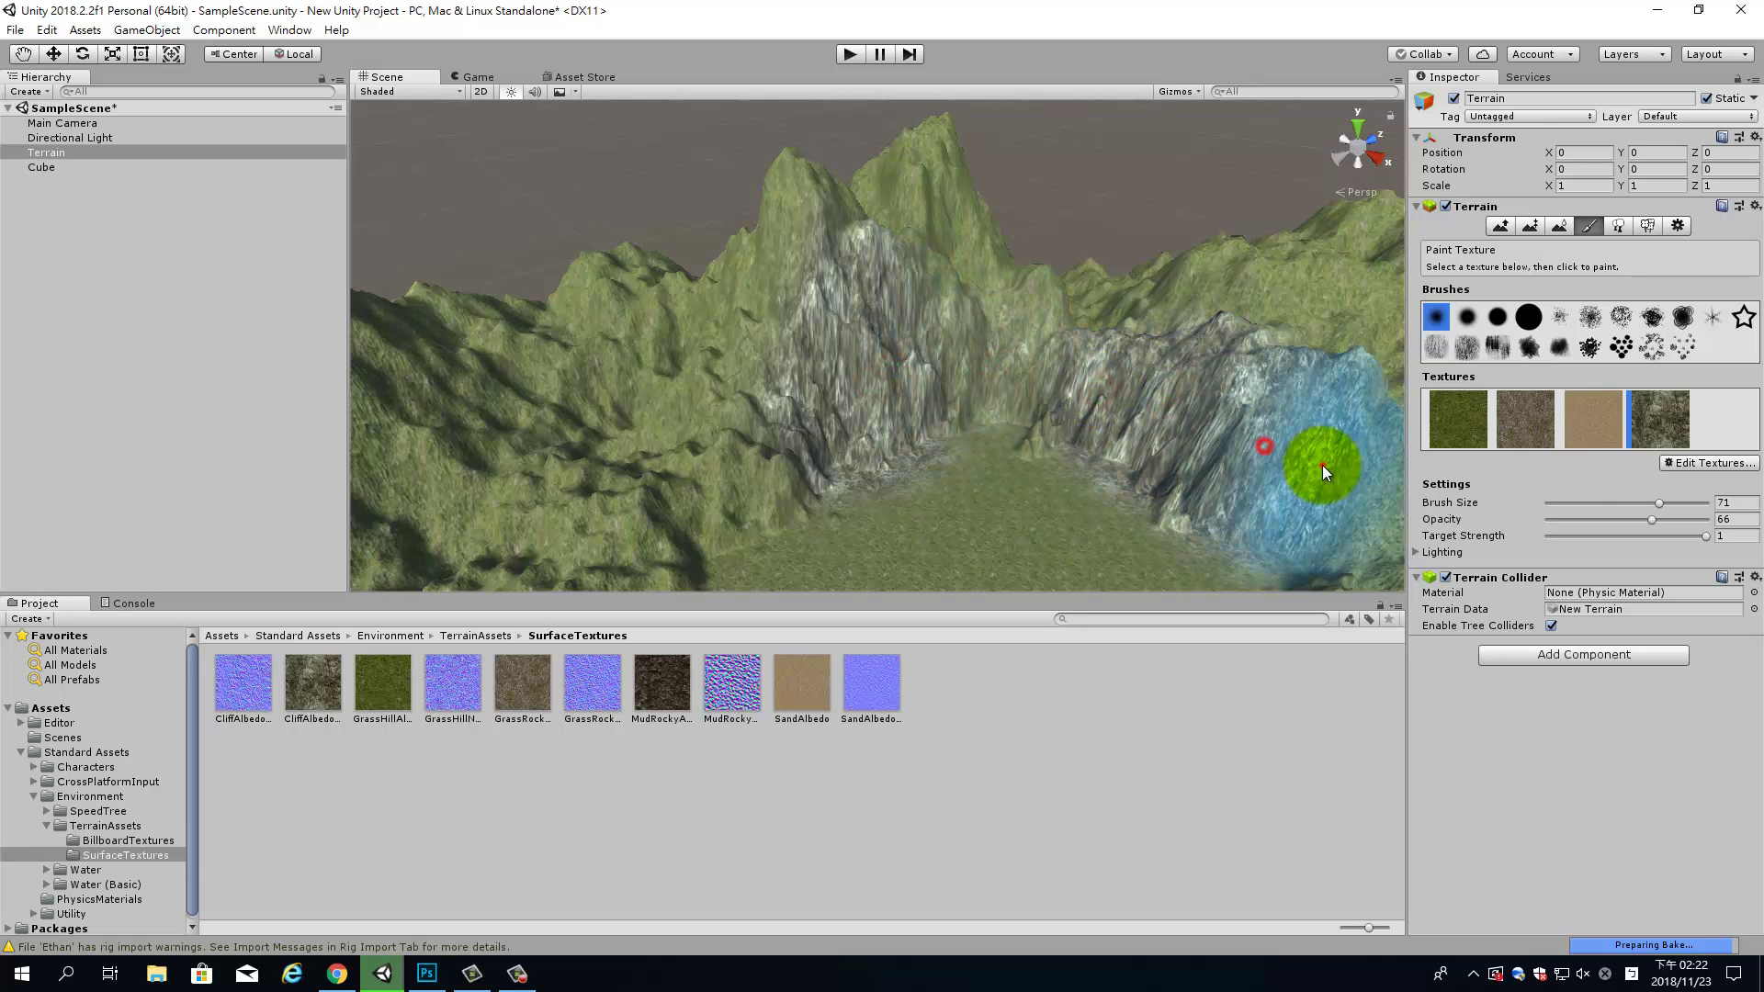
Use a splatter brush to paint cliff texture on the lower-left slope and cliff band.
{"action": "mouse_move", "coordinate": [913, 414]}
{"action": "left_mouse_down", "text": "alt"}
{"action": "mouse_move", "coordinate": [919, 311]}
{"action": "mouse_move", "coordinate": [632, 178]}
{"action": "mouse_move", "coordinate": [719, 277]}
{"action": "mouse_move", "coordinate": [926, 283]}
{"action": "mouse_move", "coordinate": [944, 312]}
{"action": "left_mouse_up", "text": "alt"}
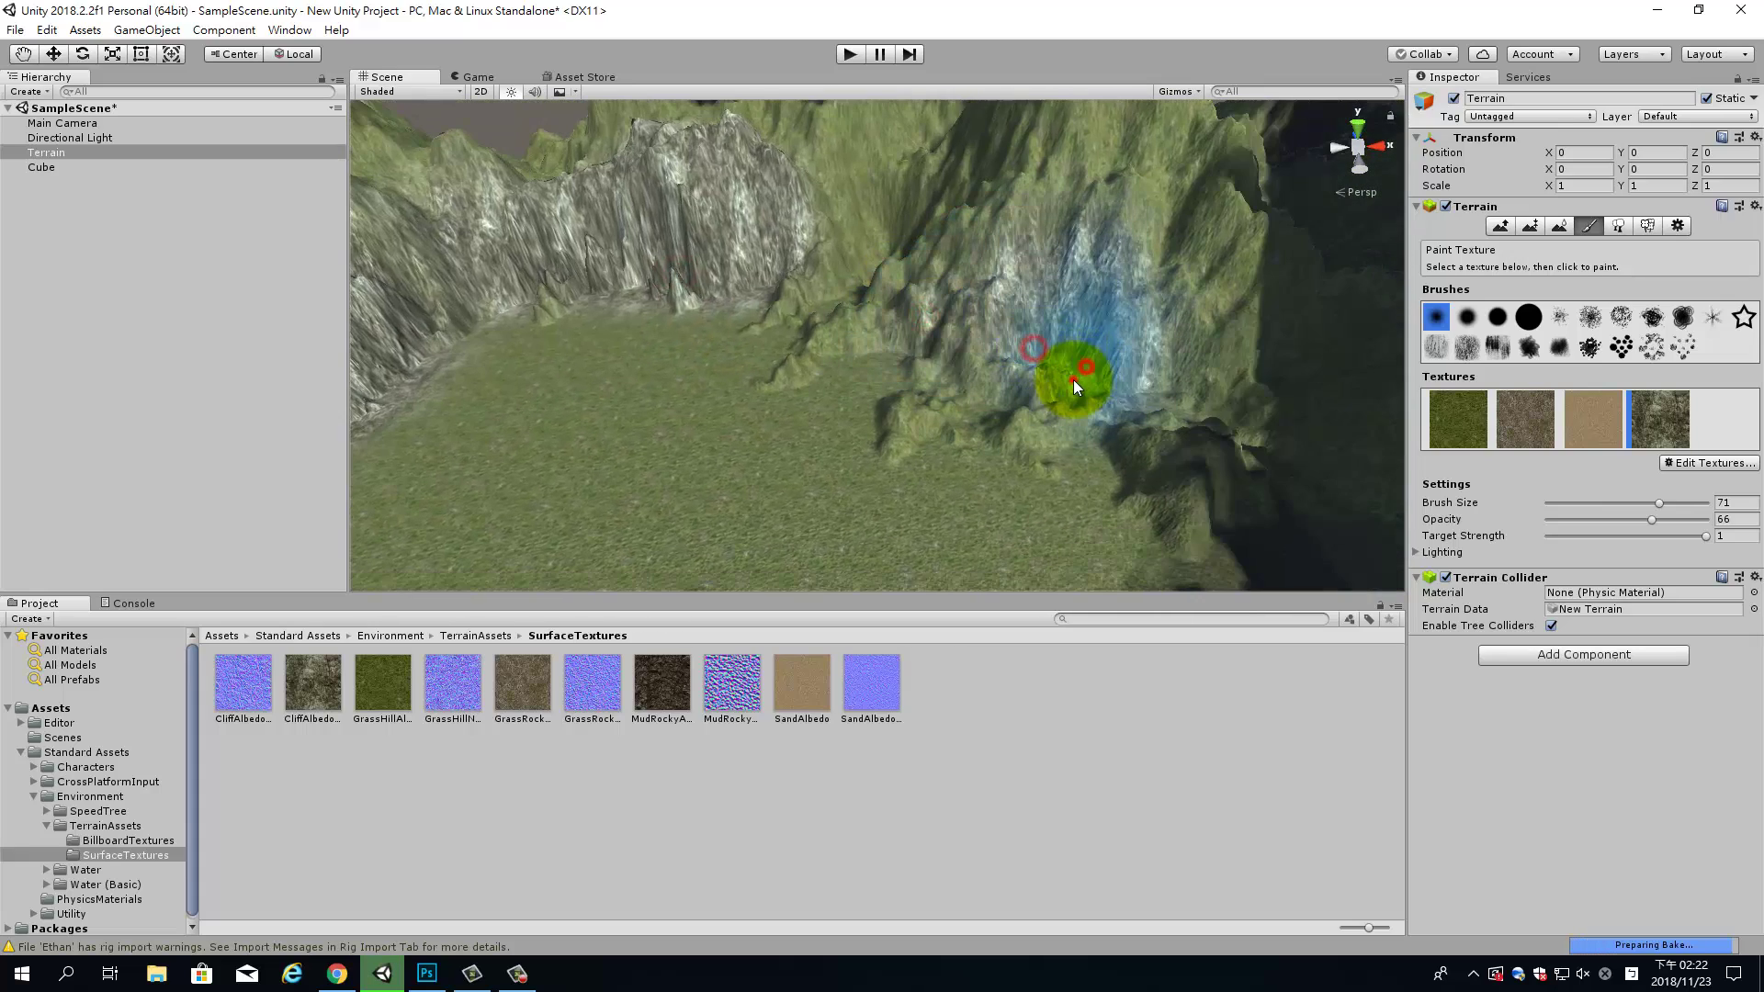
{"action": "mouse_move", "coordinate": [1013, 428]}
{"action": "left_mouse_down", "text": "alt"}
{"action": "mouse_move", "coordinate": [1133, 403]}
{"action": "mouse_move", "coordinate": [854, 382]}
{"action": "mouse_move", "coordinate": [858, 438]}
{"action": "mouse_move", "coordinate": [1154, 410]}
{"action": "mouse_move", "coordinate": [842, 425]}
{"action": "mouse_move", "coordinate": [908, 438]}
{"action": "left_mouse_up", "text": "alt"}
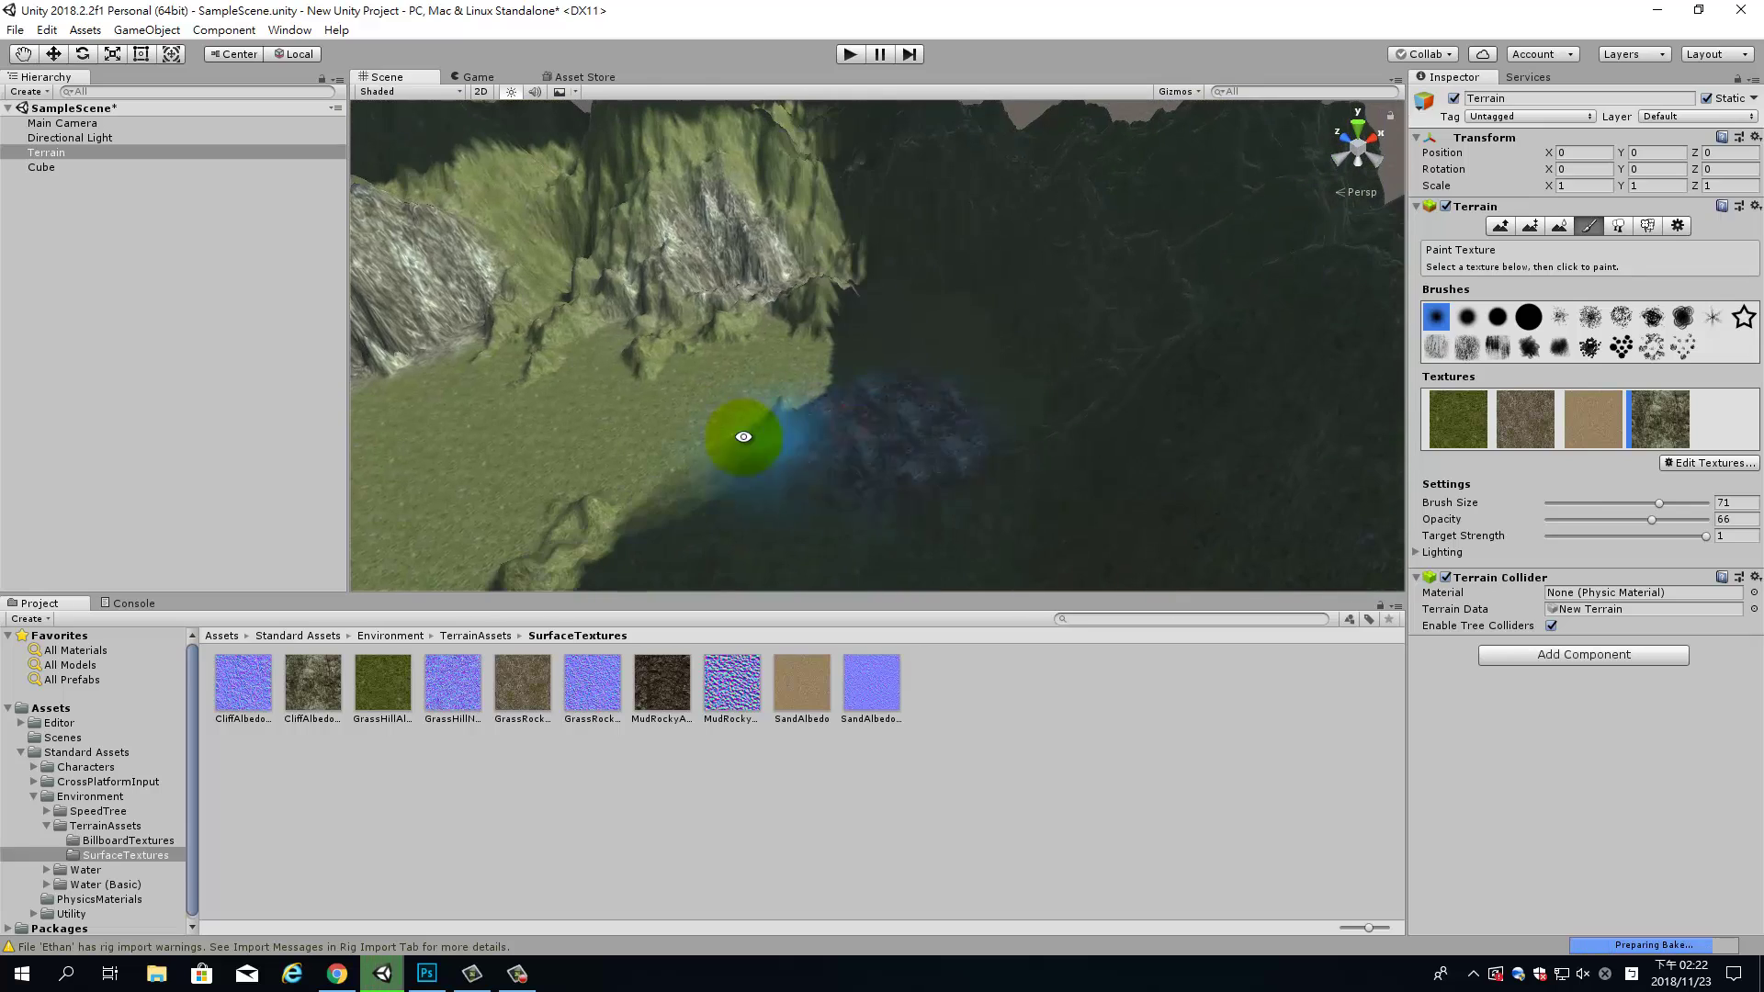
{"action": "left_click_drag", "start_coordinate": [740, 433], "coordinate": [735, 419], "text": "alt"}
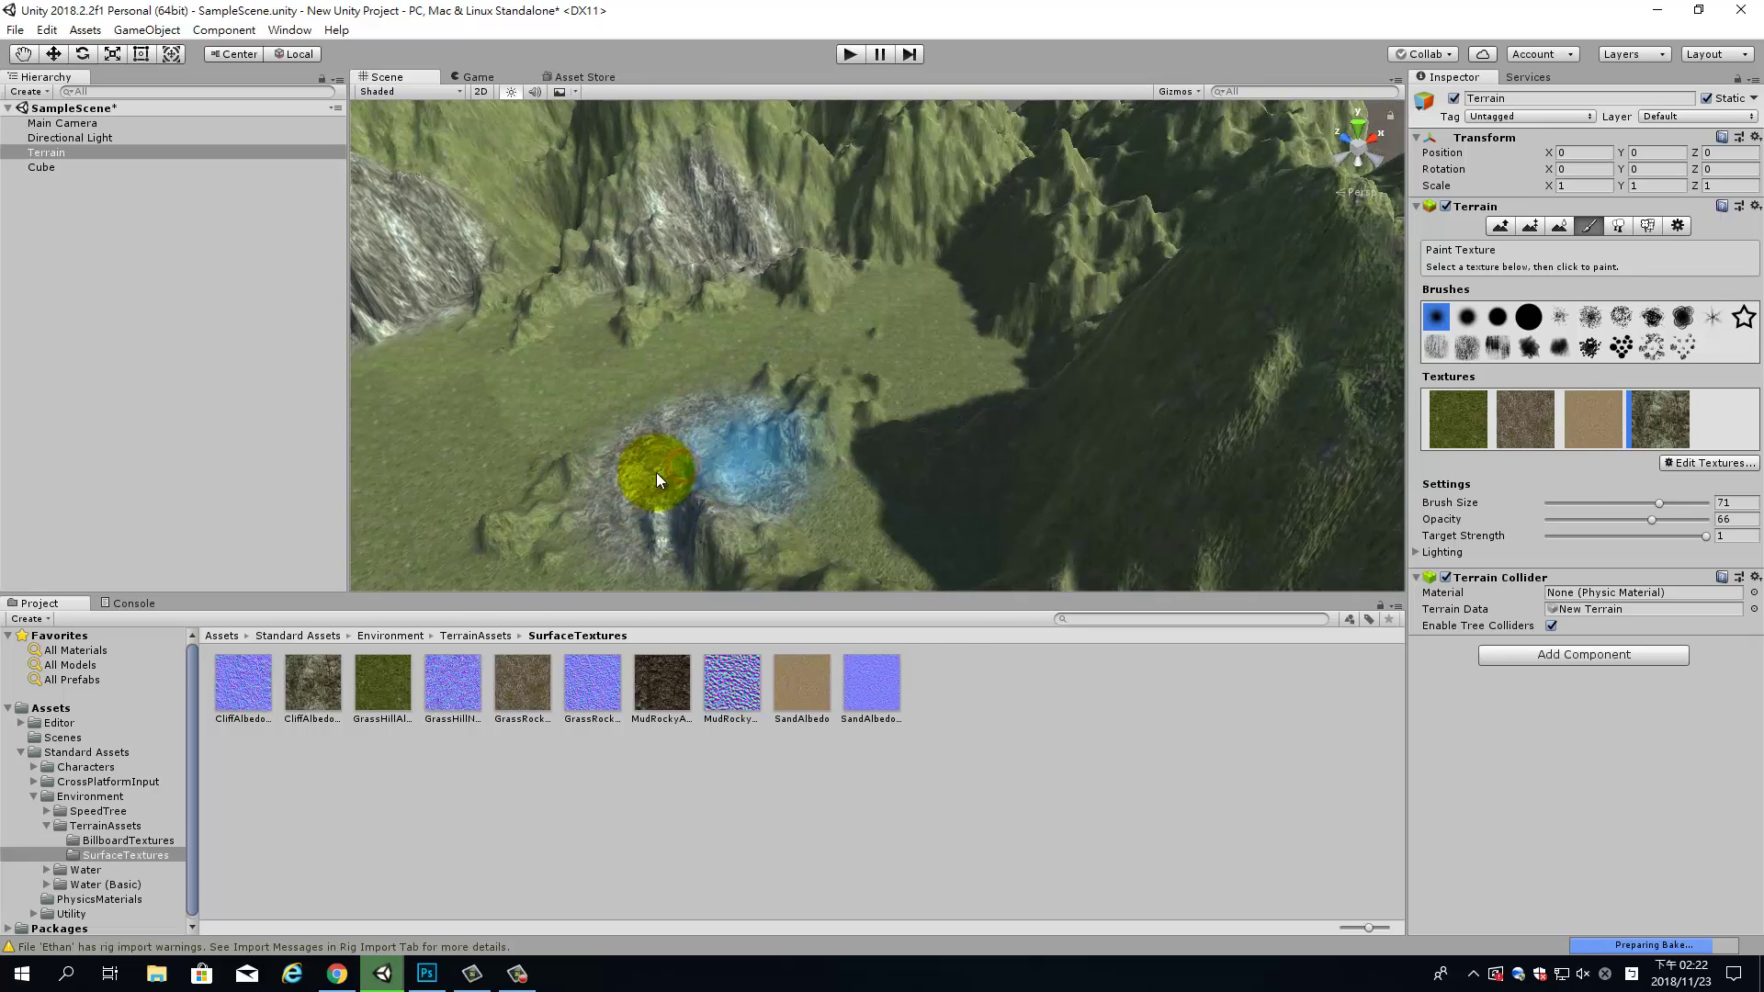
{"action": "left_click", "coordinate": [531, 515]}
{"action": "mouse_move", "coordinate": [794, 404]}
{"action": "left_mouse_down", "text": "alt"}
{"action": "mouse_move", "coordinate": [563, 433]}
{"action": "mouse_move", "coordinate": [563, 405]}
{"action": "mouse_move", "coordinate": [732, 422]}
{"action": "mouse_move", "coordinate": [847, 394]}
{"action": "left_mouse_up", "text": "alt"}
{"action": "left_click", "coordinate": [1652, 347]}
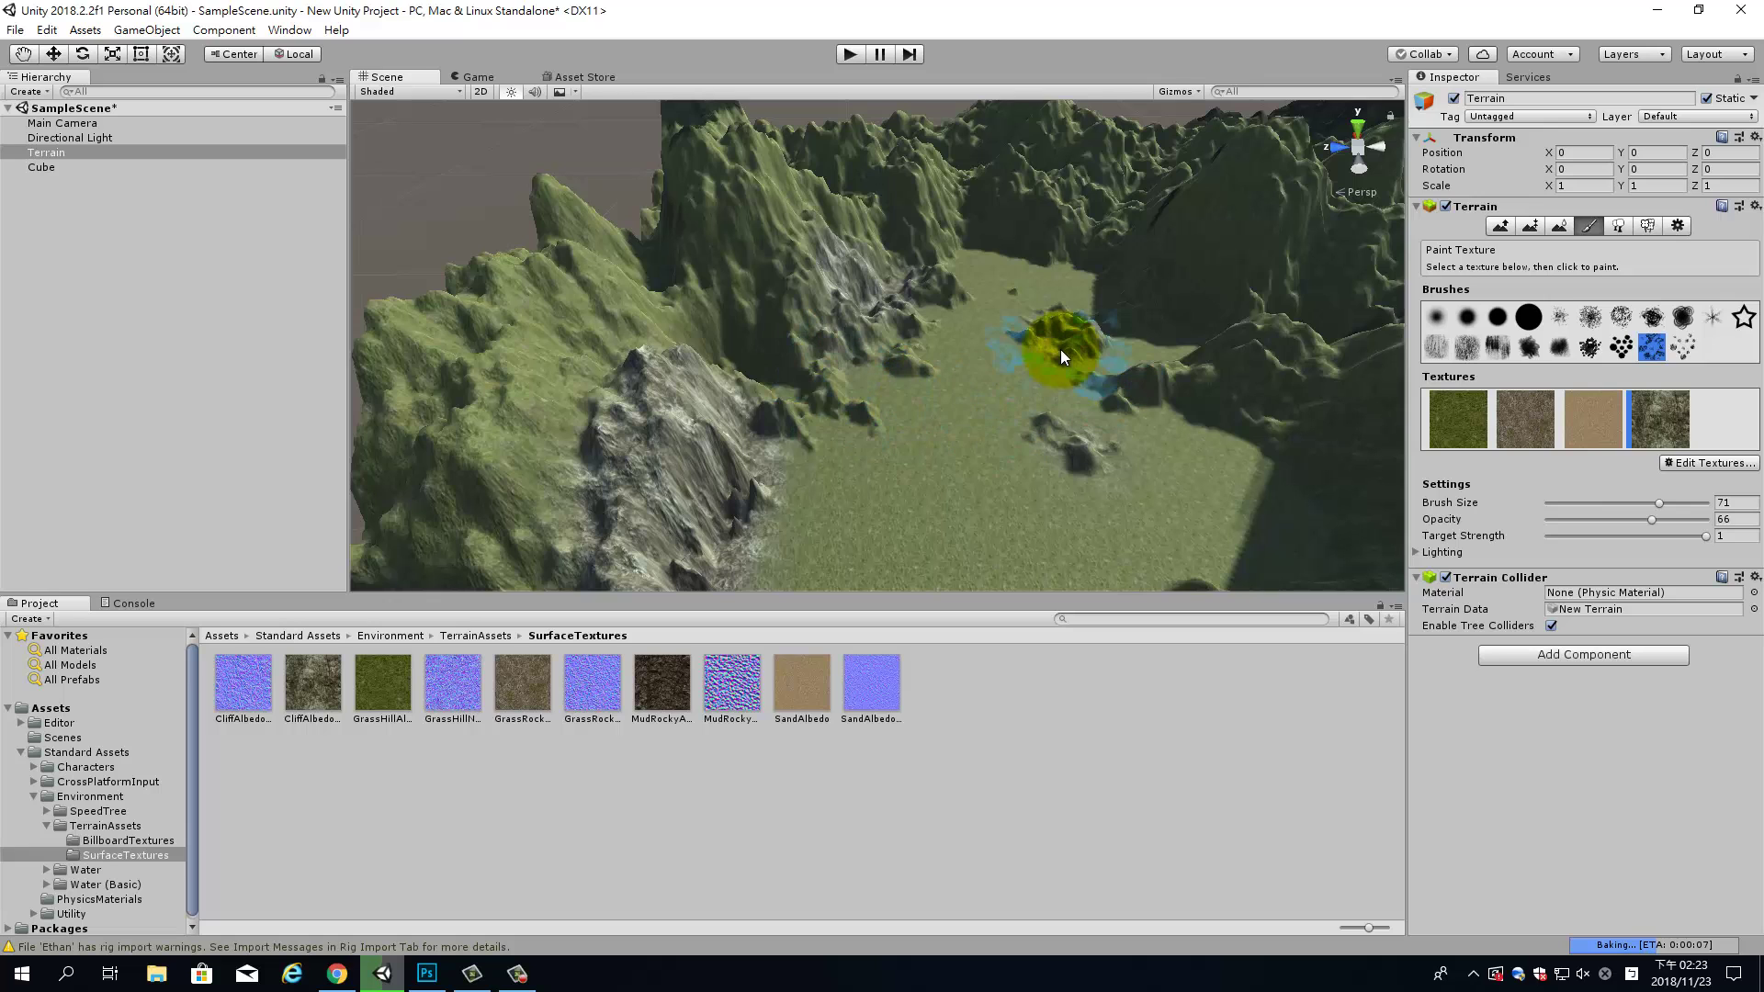
{"action": "mouse_move", "coordinate": [934, 453]}
{"action": "left_mouse_down", "text": "alt"}
{"action": "mouse_move", "coordinate": [1139, 450]}
{"action": "mouse_move", "coordinate": [950, 408]}
{"action": "mouse_move", "coordinate": [724, 469]}
{"action": "mouse_move", "coordinate": [895, 507]}
{"action": "left_mouse_up", "text": "alt"}
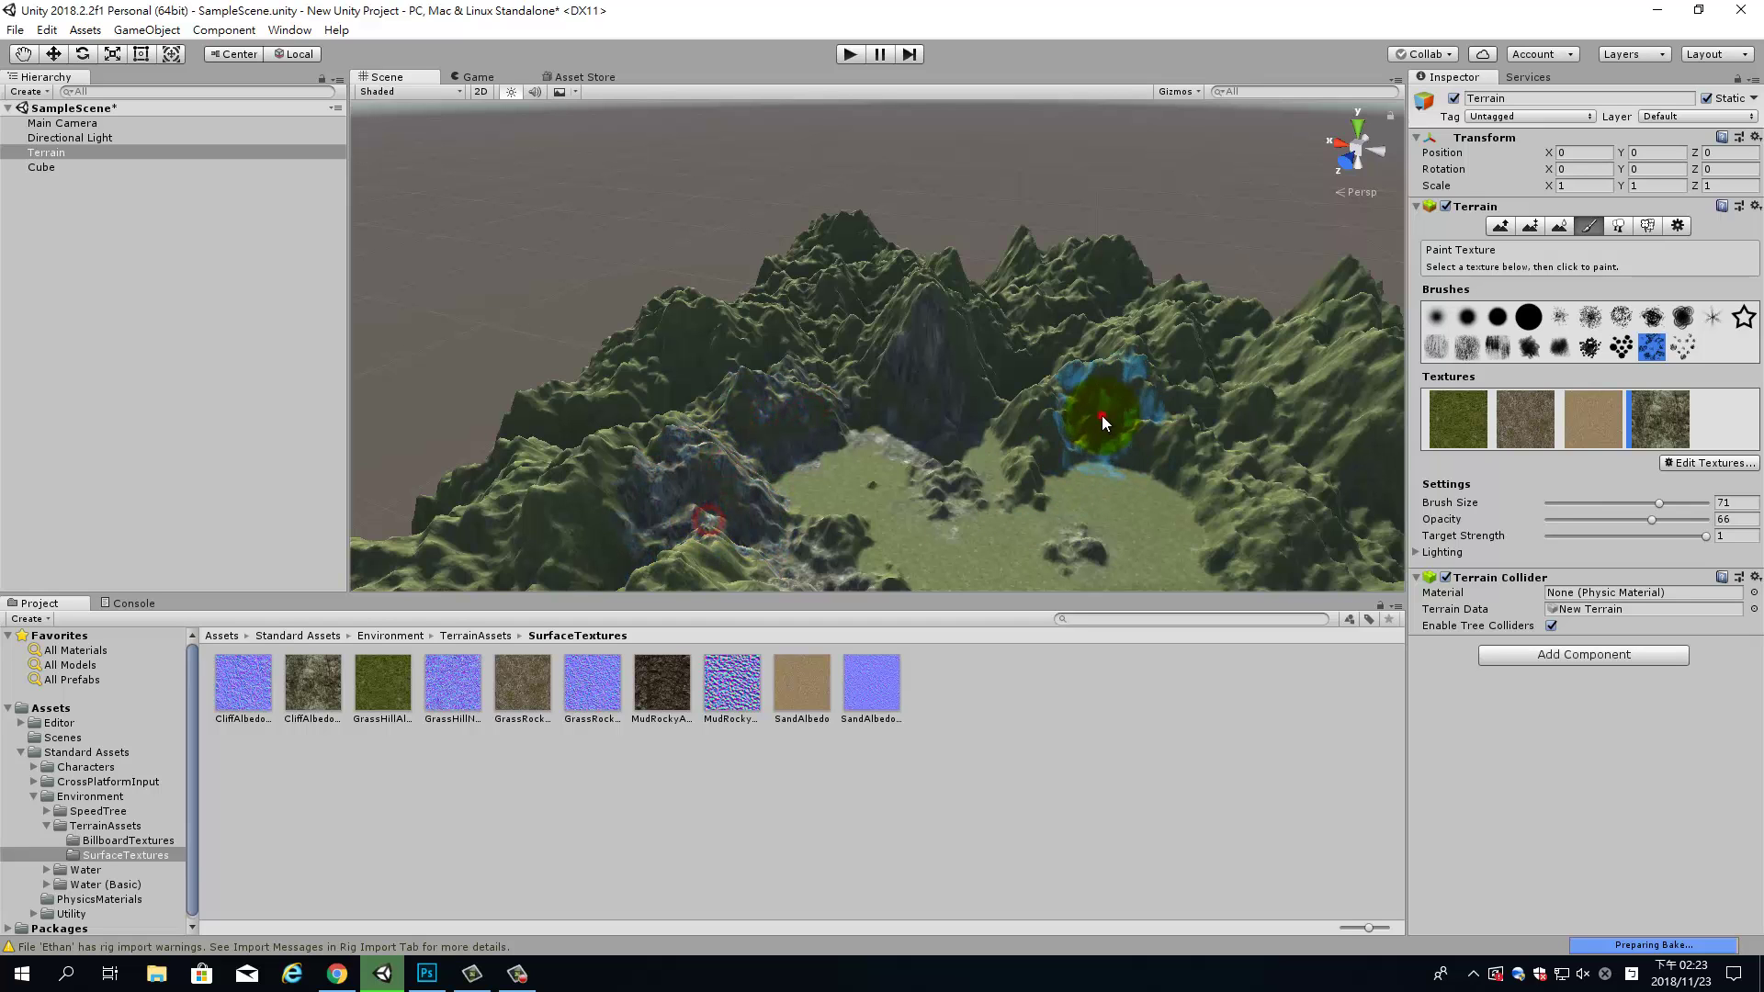
{"action": "mouse_move", "coordinate": [1100, 415]}
{"action": "left_mouse_down"}
{"action": "mouse_move", "coordinate": [1238, 473]}
{"action": "mouse_move", "coordinate": [1195, 435]}
{"action": "mouse_move", "coordinate": [1523, 393]}
{"action": "left_mouse_up"}
Paint the gravel texture over the right half of the plateau.
{"action": "left_click", "coordinate": [1523, 393]}
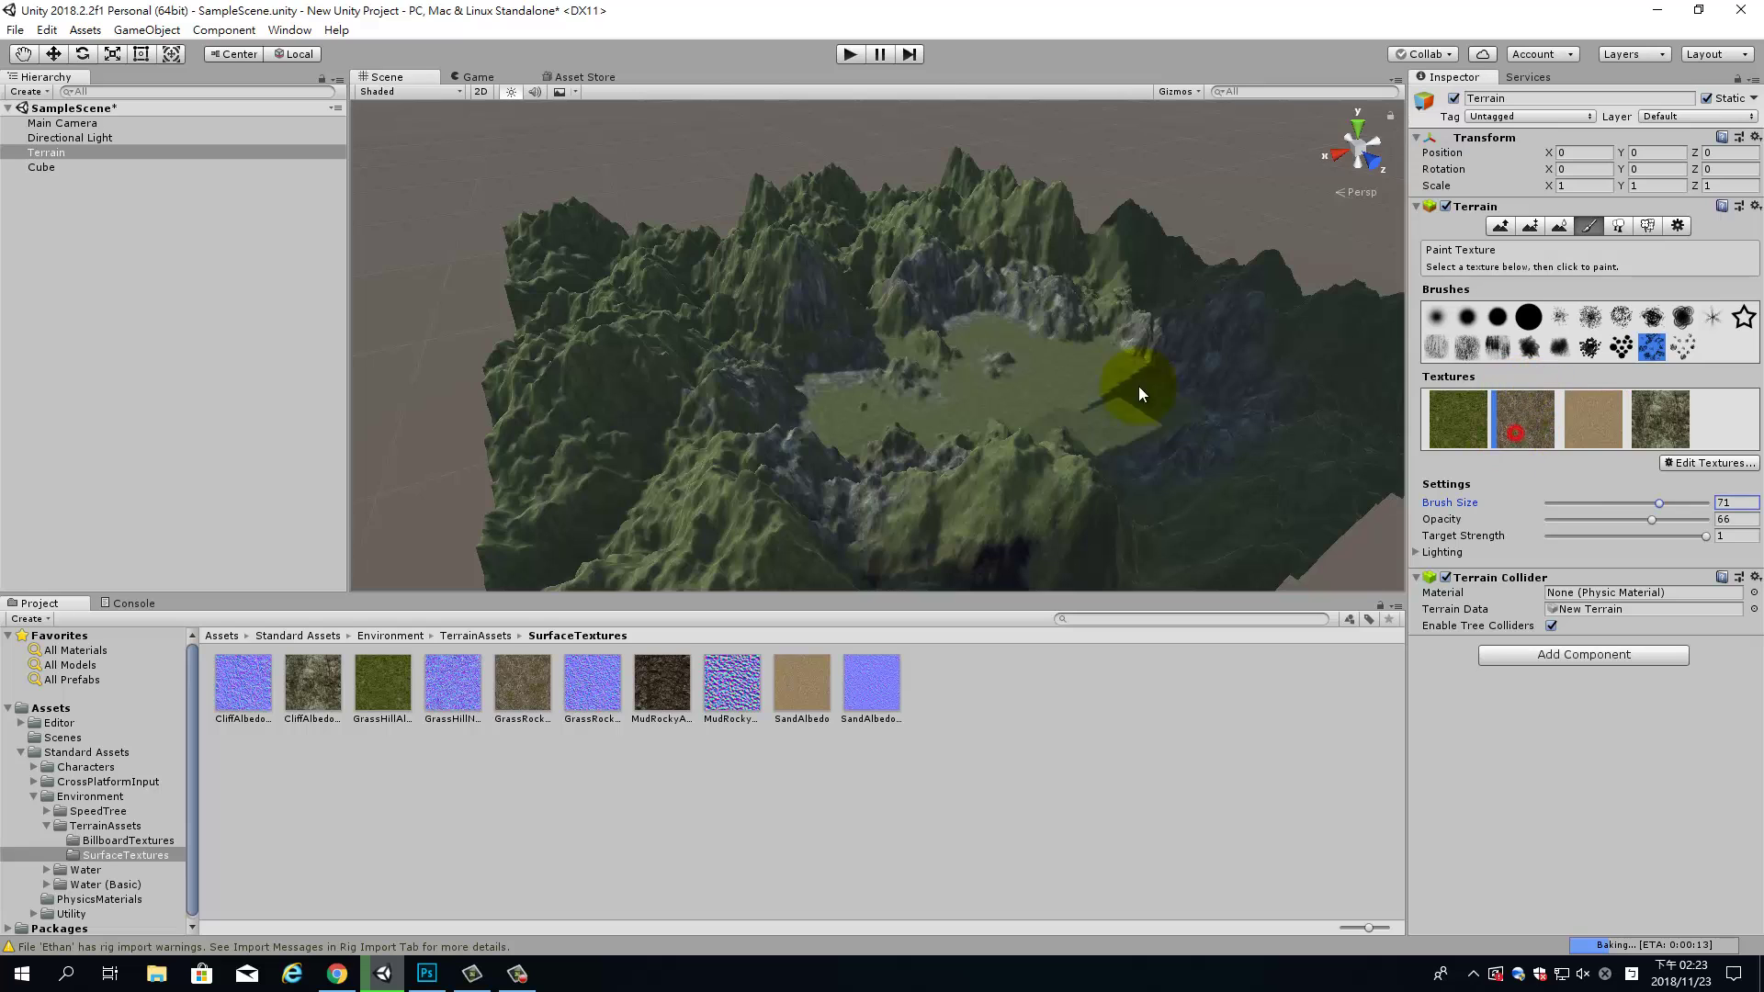
{"action": "mouse_move", "coordinate": [1138, 386]}
{"action": "left_mouse_down", "text": "alt"}
{"action": "mouse_move", "coordinate": [978, 419]}
{"action": "mouse_move", "coordinate": [835, 406]}
{"action": "mouse_move", "coordinate": [1033, 384]}
{"action": "left_mouse_up", "text": "alt"}
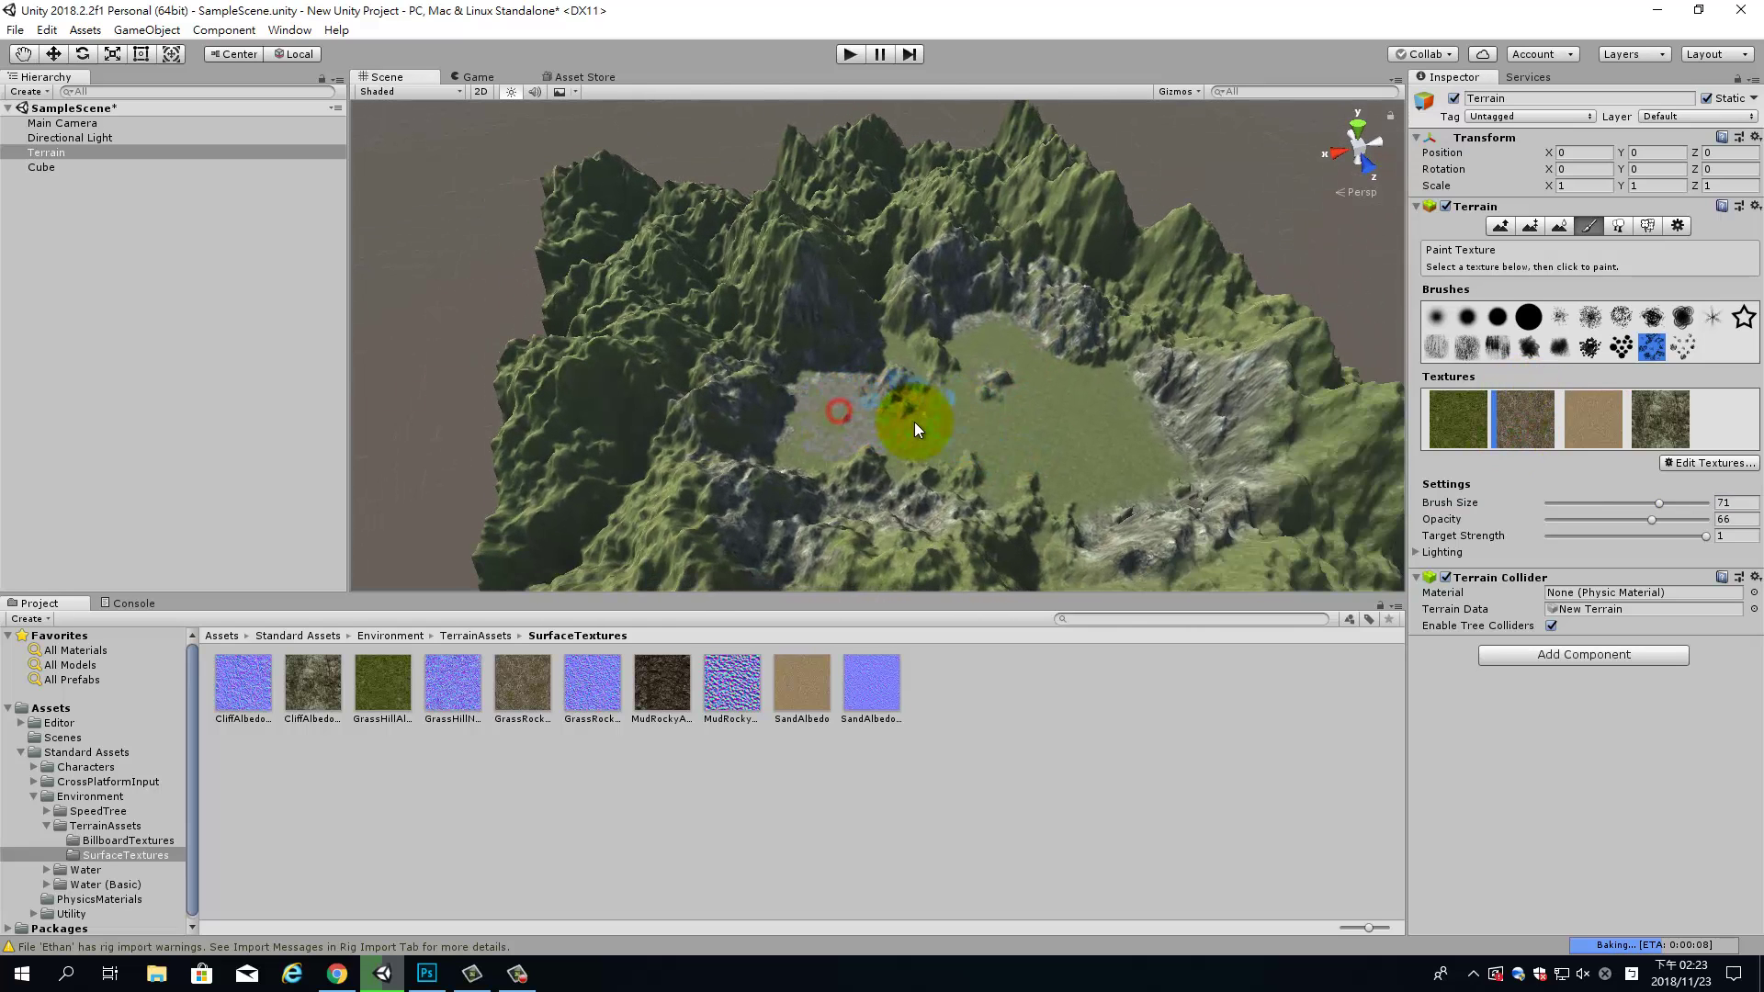
{"action": "left_click_drag", "start_coordinate": [1093, 451], "coordinate": [1058, 452]}
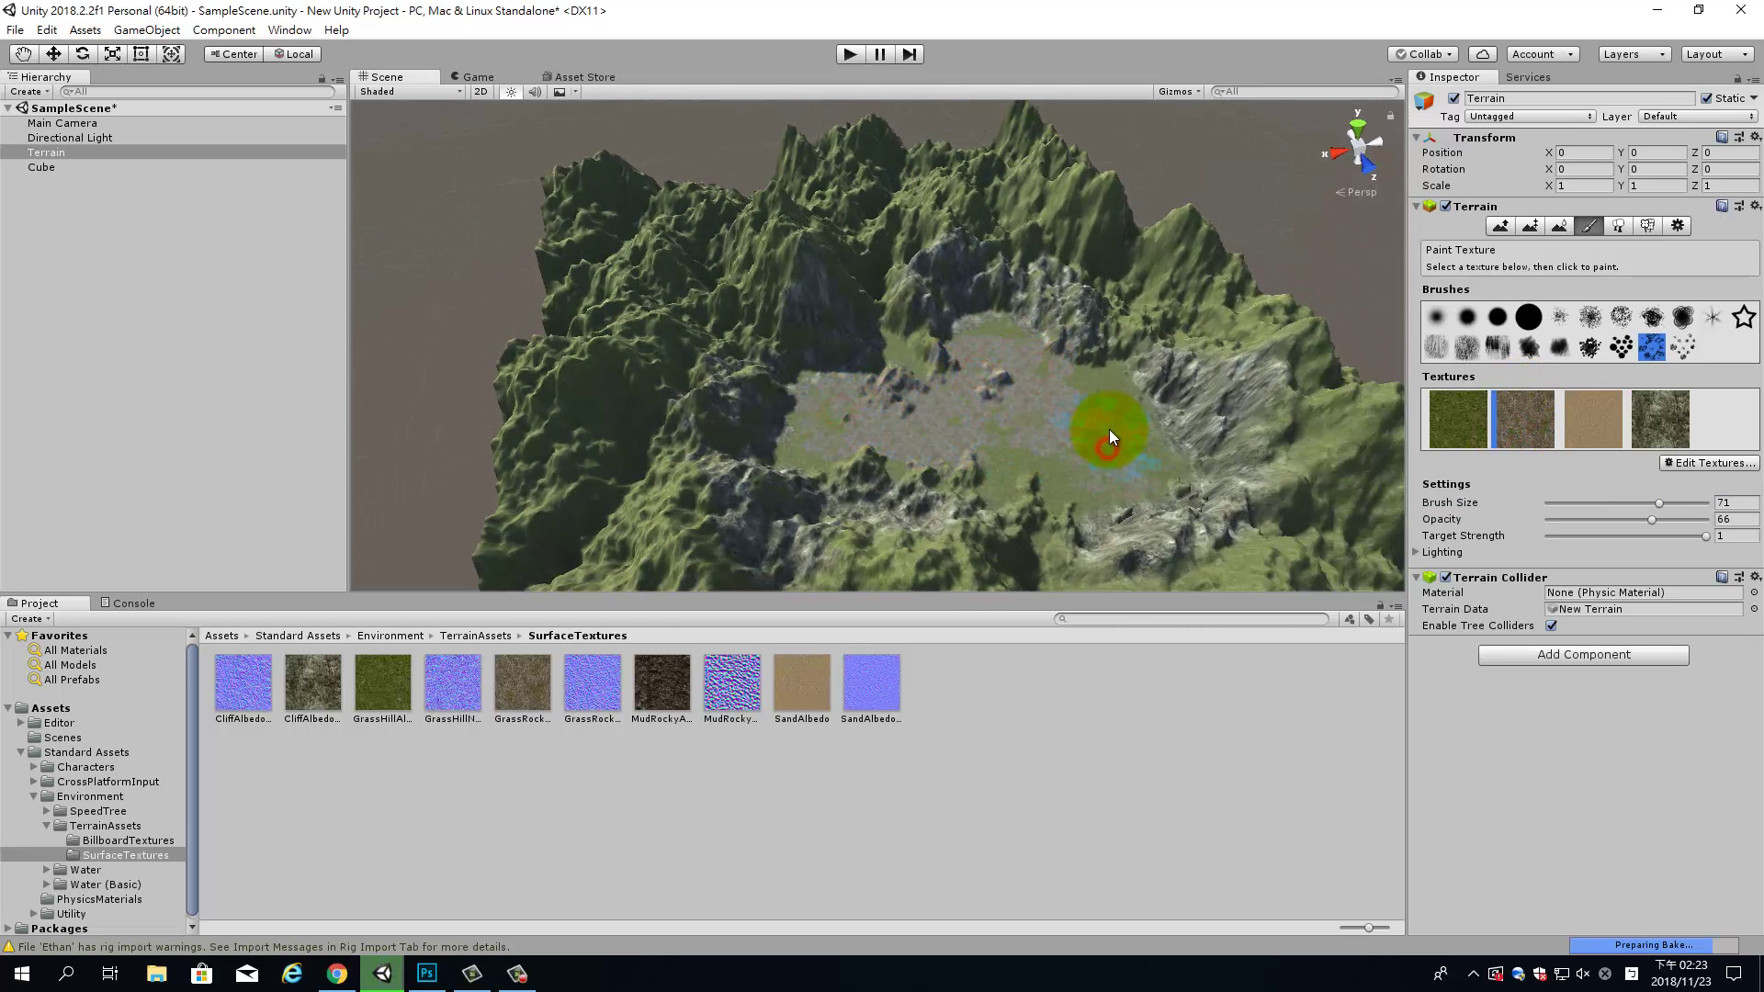
Paint sand with a scattered brush onto the plateau's right part.
{"action": "left_click", "coordinate": [1594, 415]}
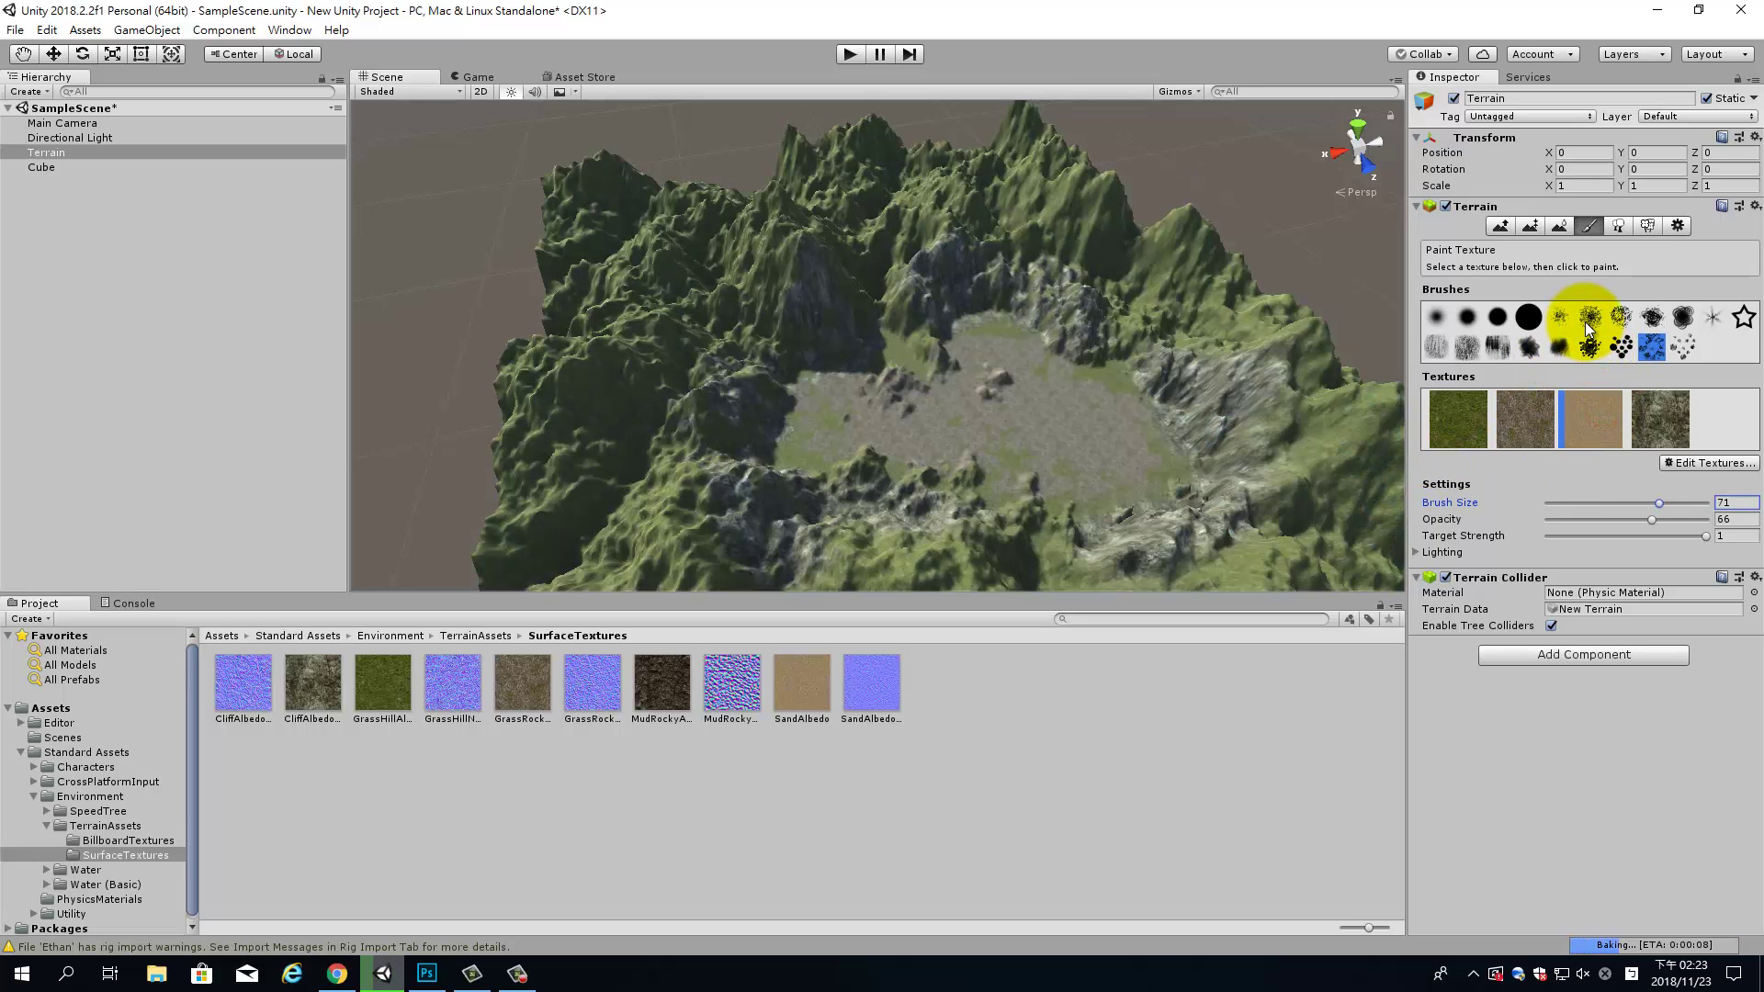
{"action": "left_click", "coordinate": [1589, 317]}
{"action": "mouse_move", "coordinate": [1070, 476]}
{"action": "left_mouse_down"}
{"action": "mouse_move", "coordinate": [1061, 413]}
{"action": "mouse_move", "coordinate": [1066, 470]}
{"action": "left_mouse_up"}
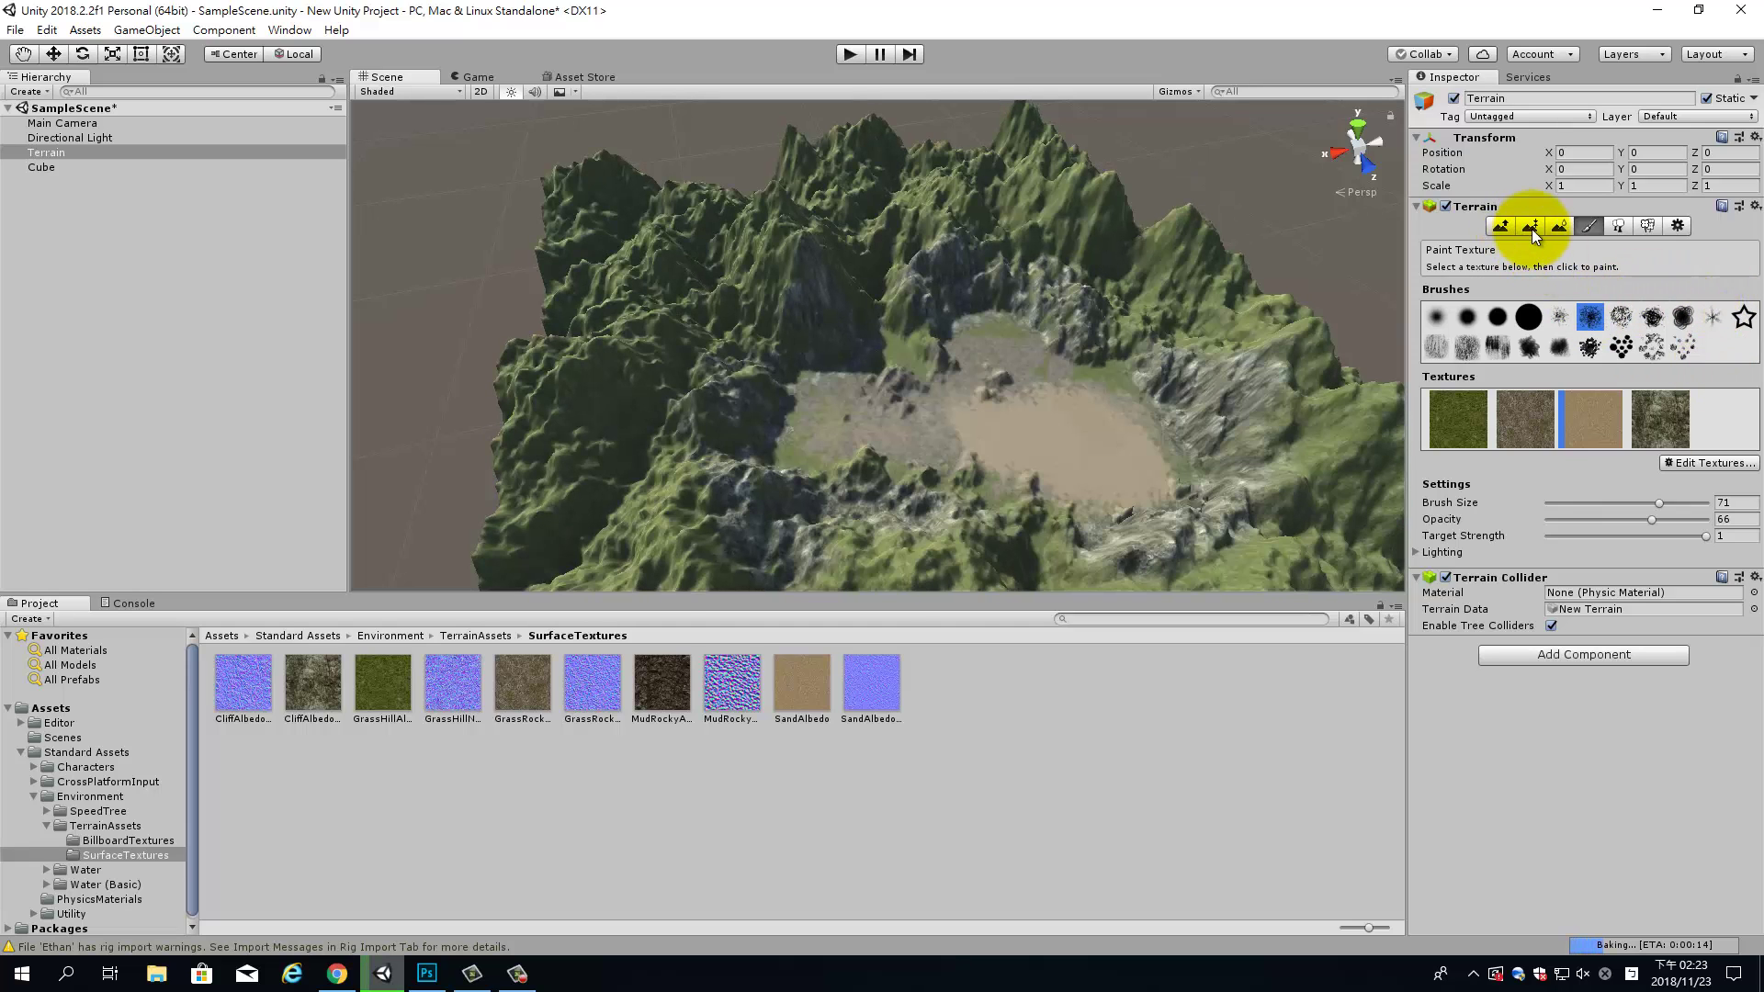
Lower a round crater into the sandy valley floor using Raise/Lower Terrain with a new brush.
{"action": "left_click", "coordinate": [1488, 230]}
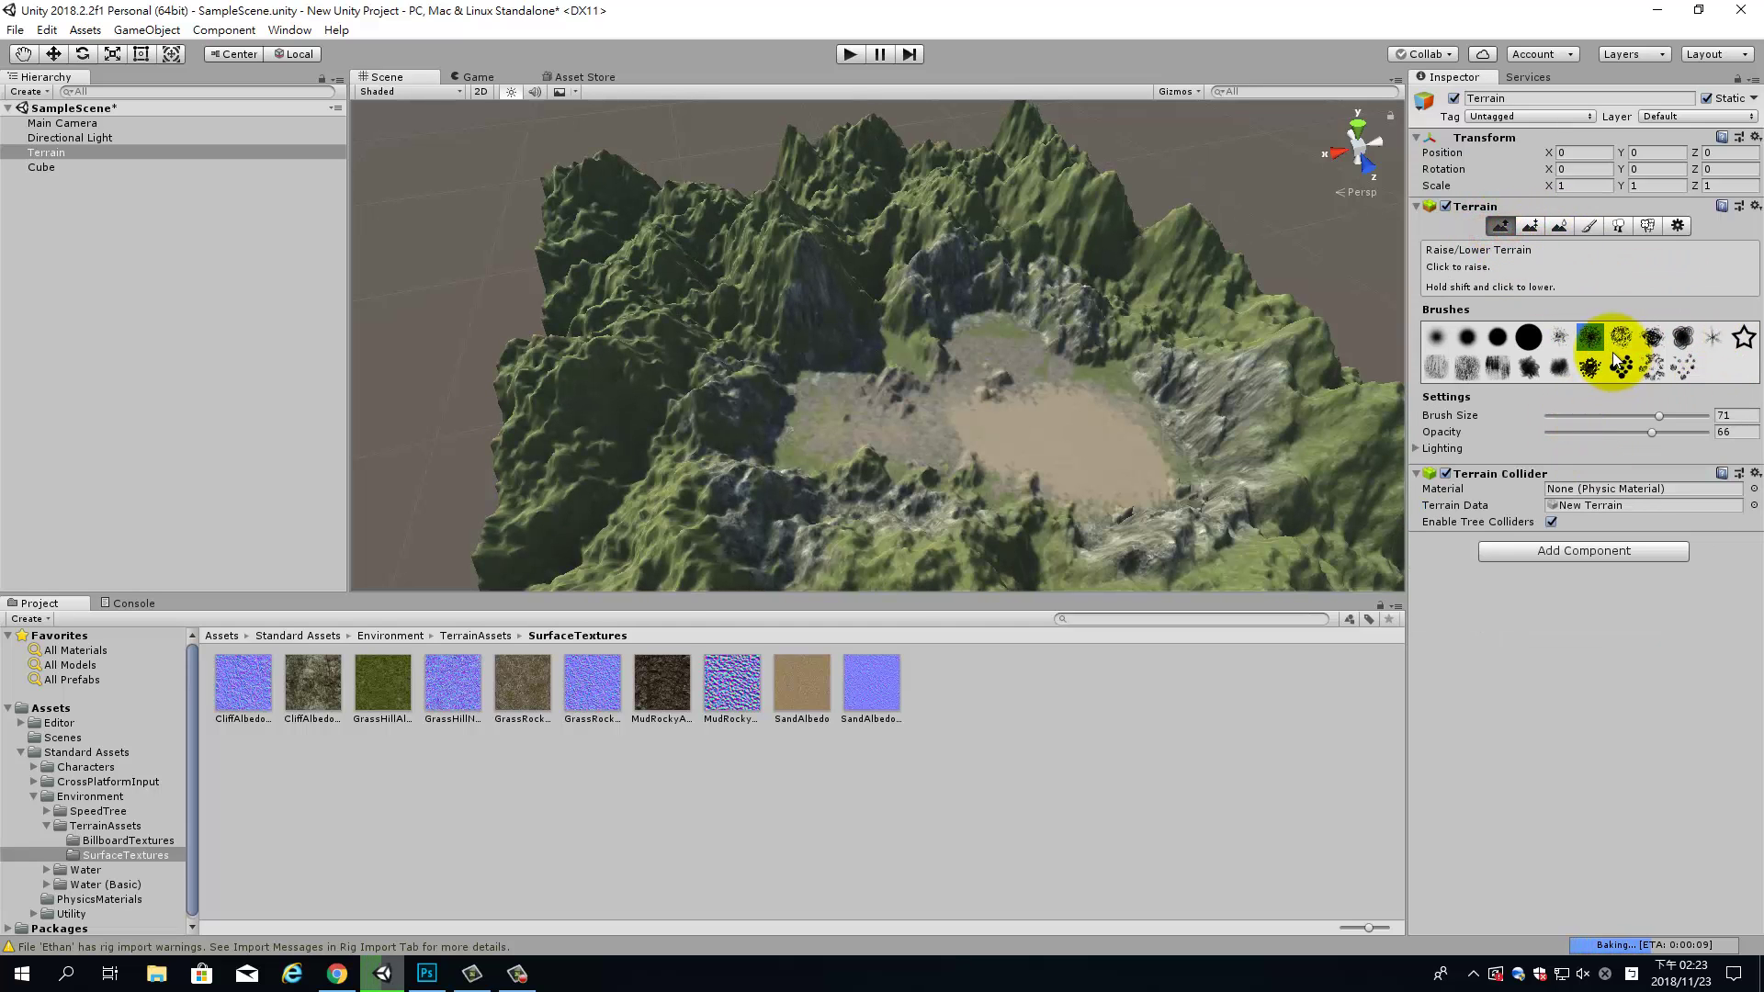
{"action": "left_click", "coordinate": [1682, 337]}
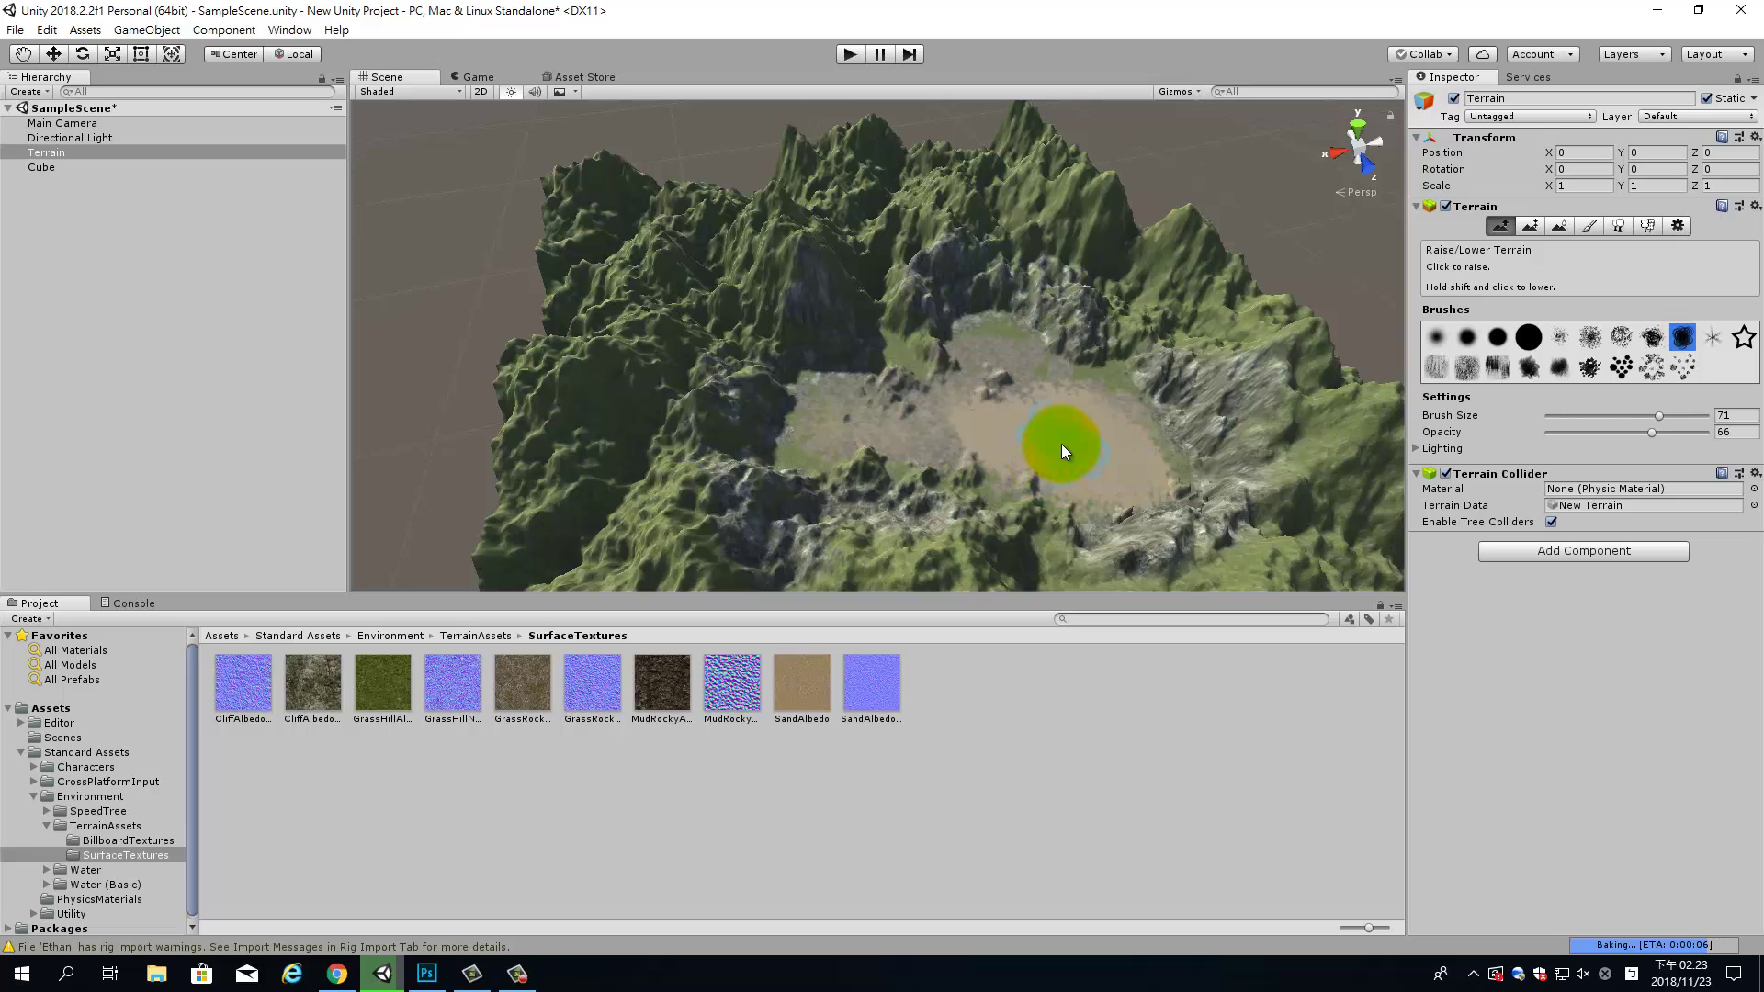
{"action": "mouse_move", "coordinate": [1072, 443]}
{"action": "left_mouse_down"}
{"action": "mouse_move", "coordinate": [1039, 446]}
{"action": "mouse_move", "coordinate": [1049, 470]}
{"action": "mouse_move", "coordinate": [1113, 448]}
{"action": "mouse_move", "coordinate": [1053, 461]}
{"action": "mouse_move", "coordinate": [977, 421]}
{"action": "left_mouse_up"}
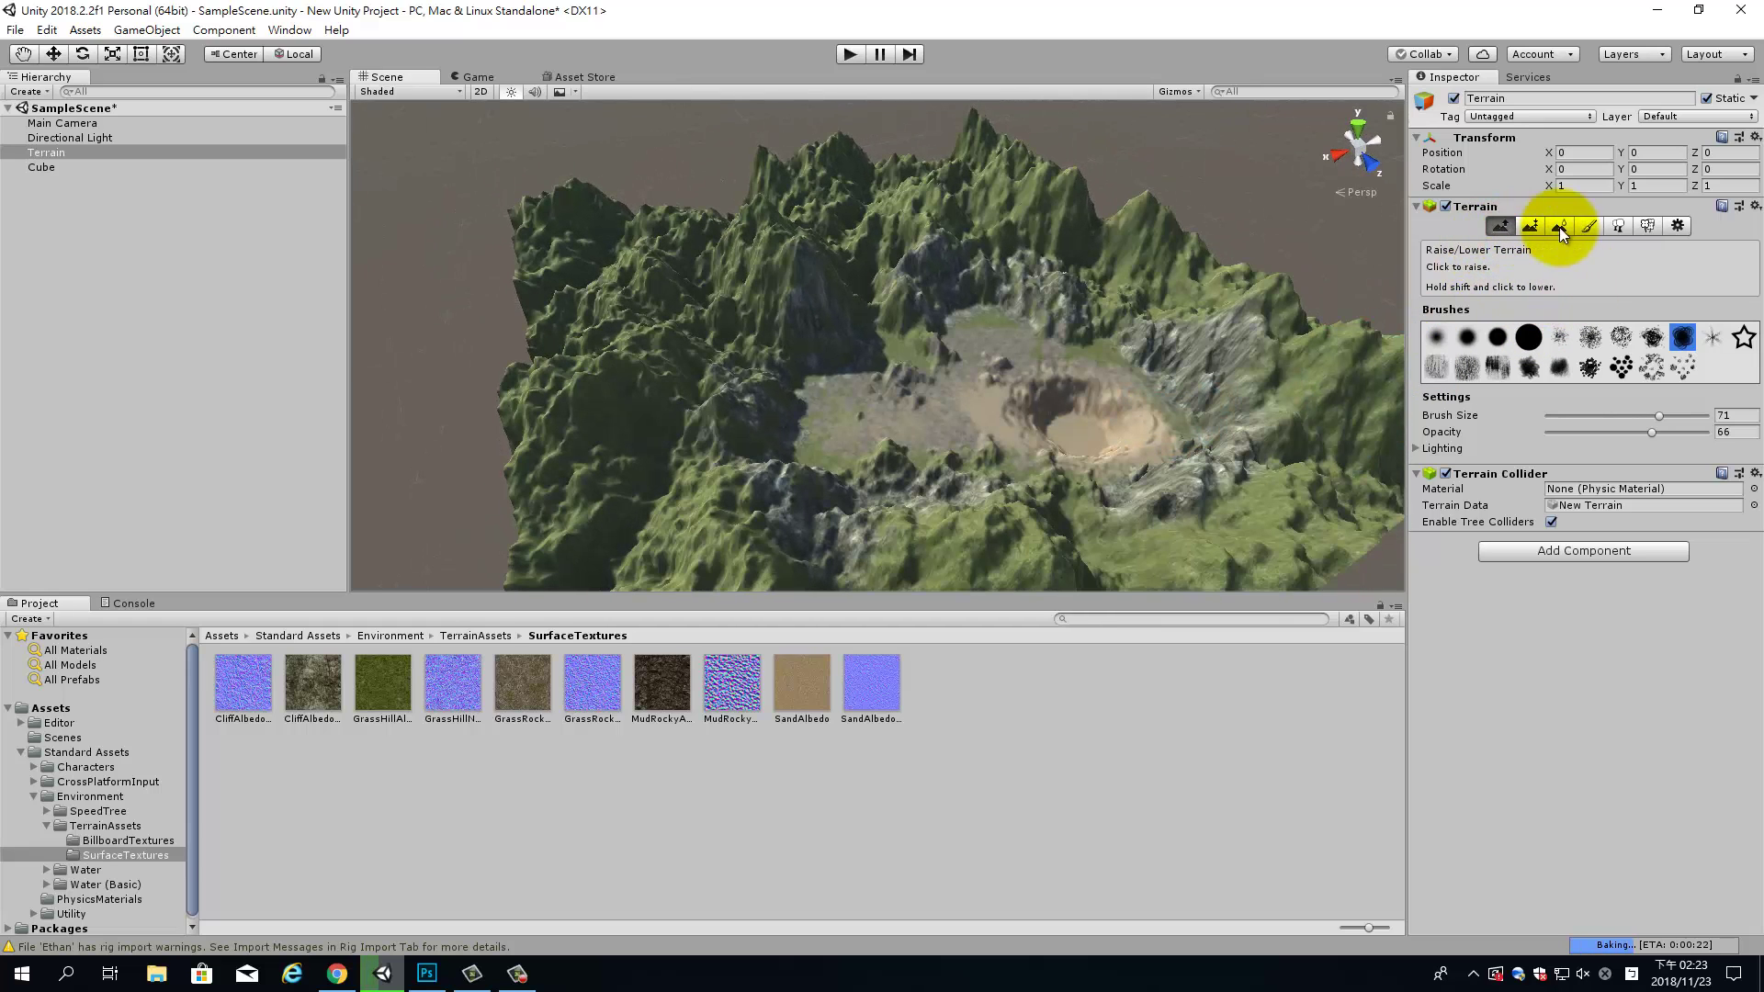
Add MudRockyAlbedo with its normal map as a terrain texture, 10×10 tiling, metallic 0.2.
{"action": "left_click", "coordinate": [1589, 224]}
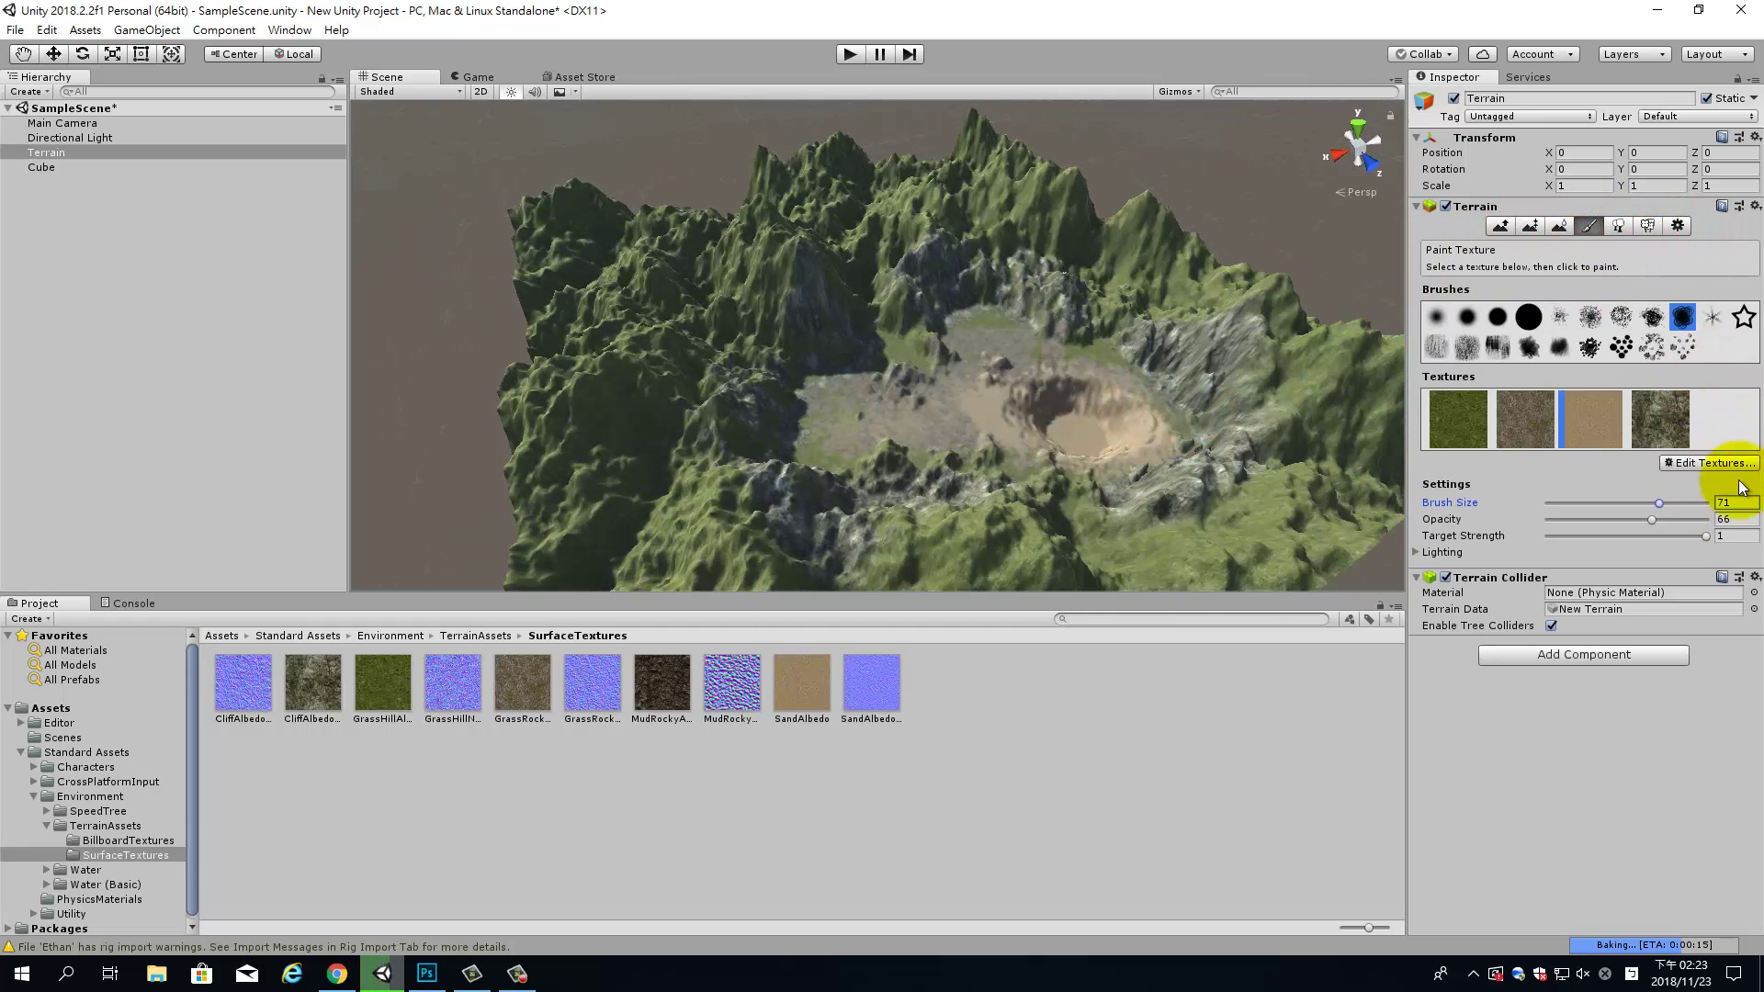
{"action": "left_click", "coordinate": [1722, 466]}
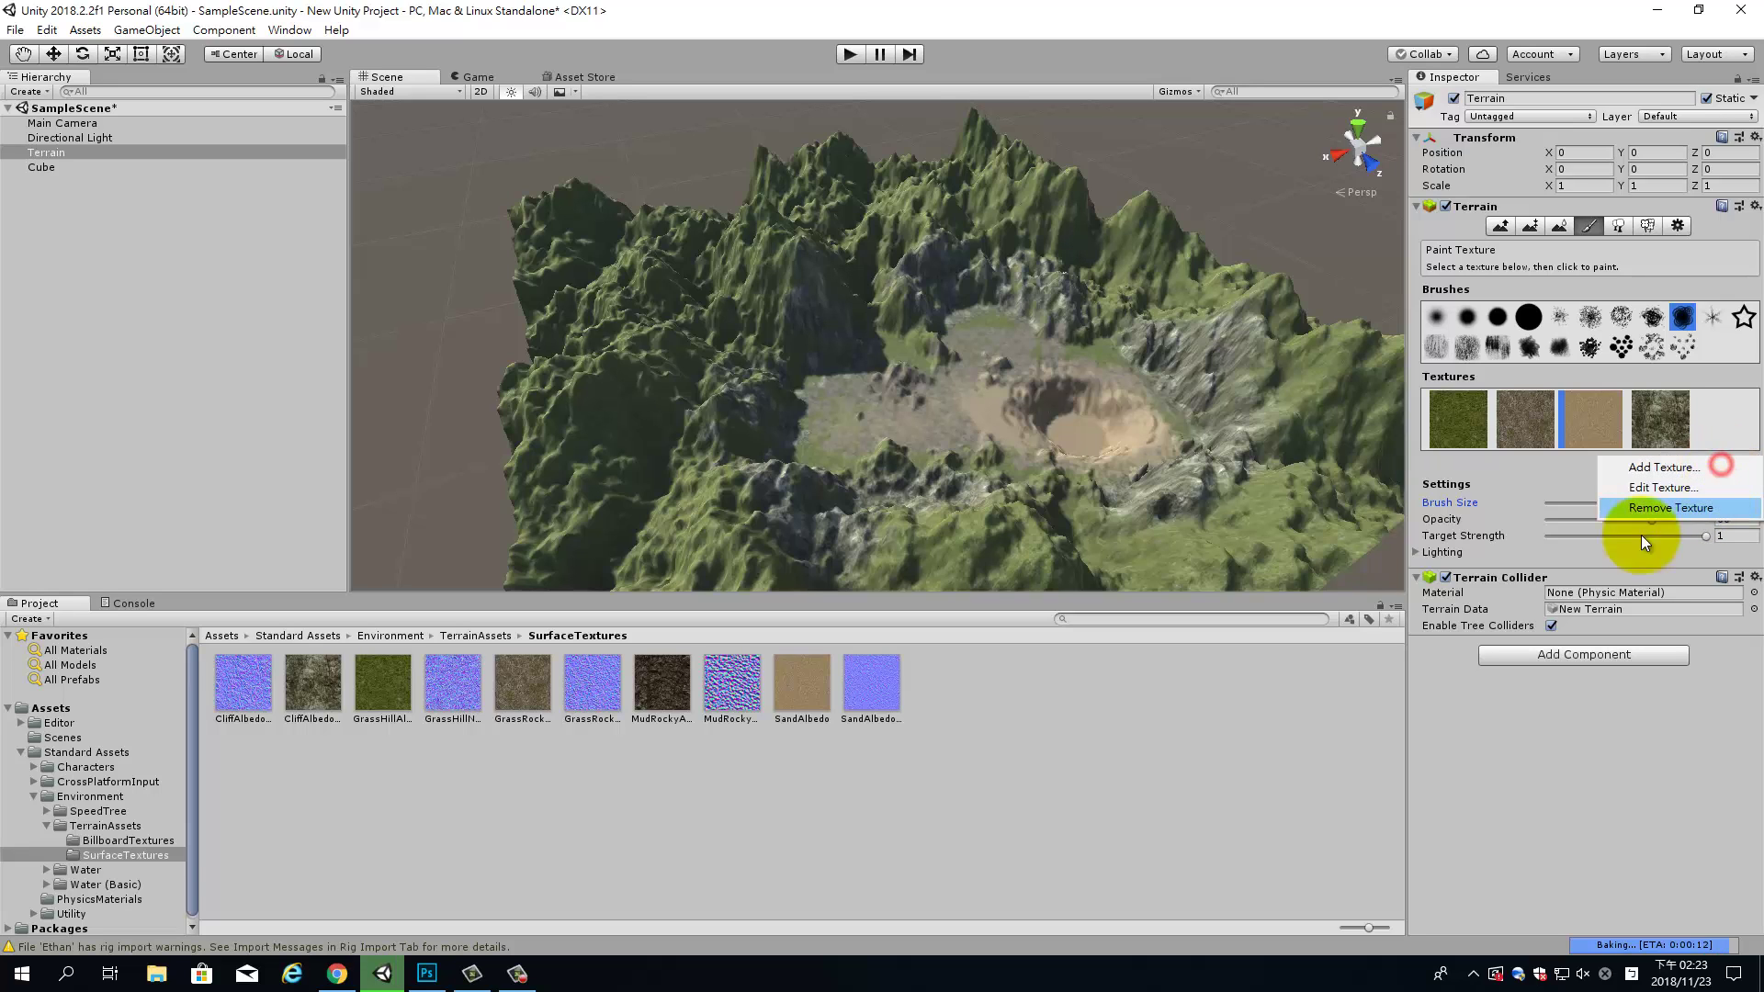
{"action": "left_click", "coordinate": [1672, 466]}
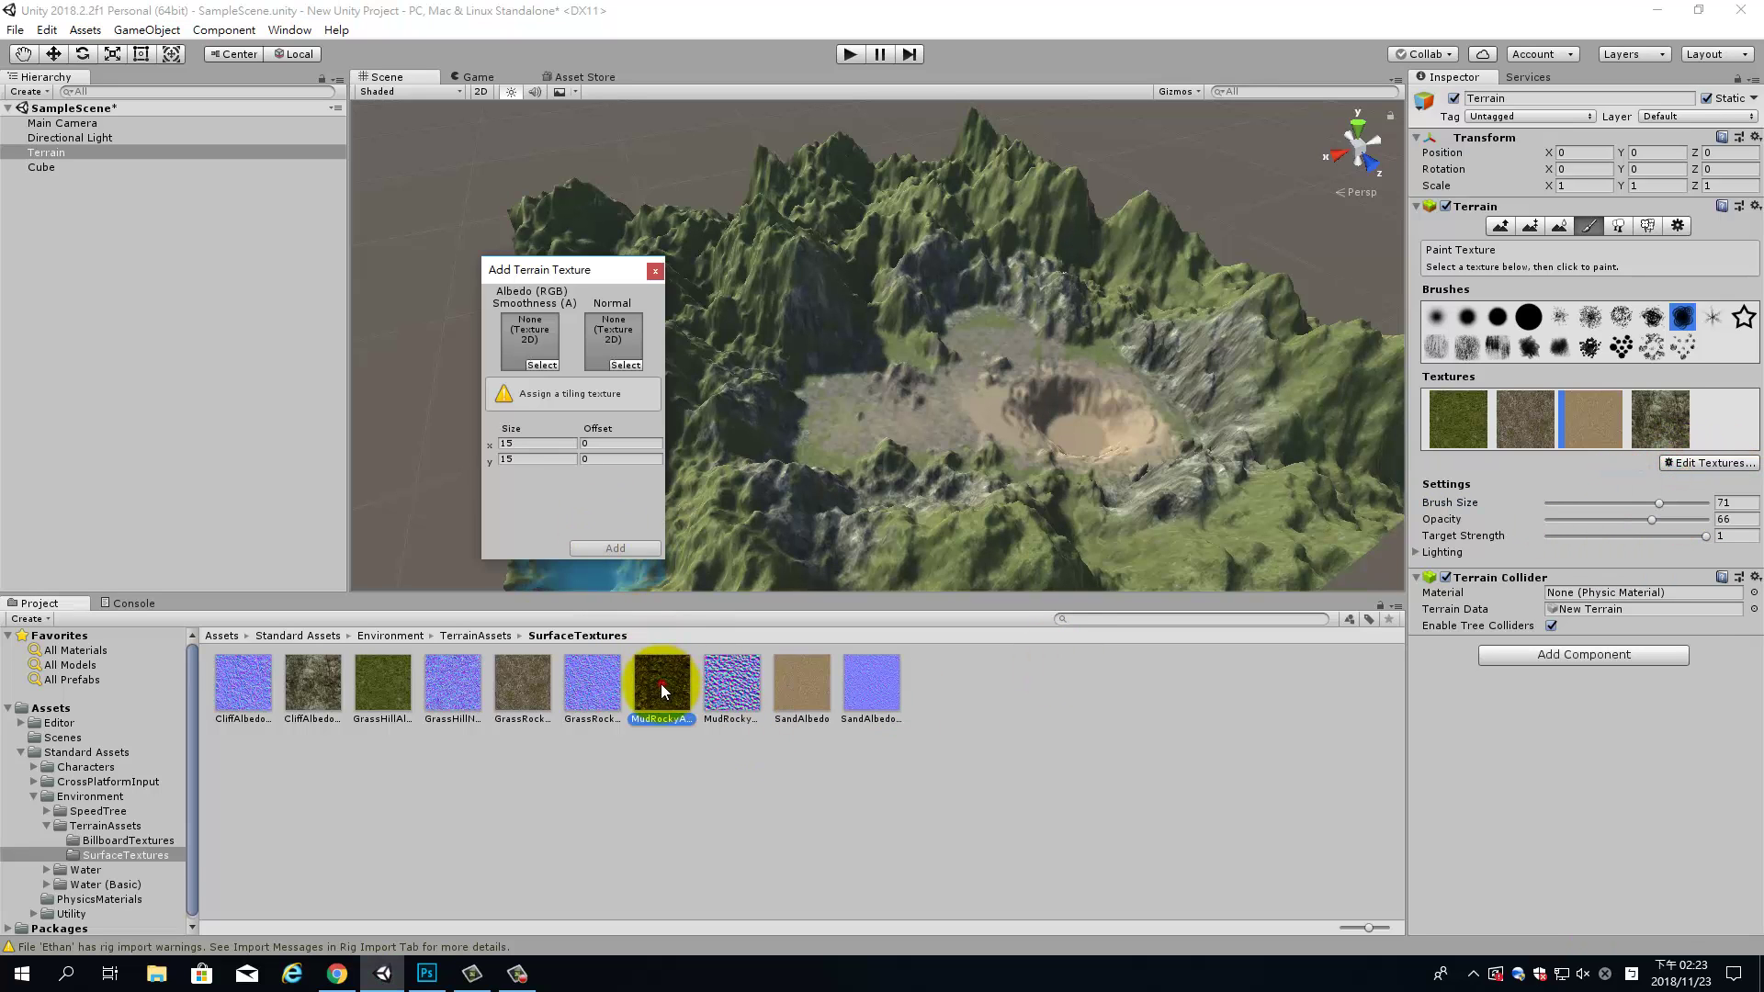
{"action": "left_click_drag", "start_coordinate": [661, 682], "coordinate": [542, 354]}
{"action": "left_click_drag", "start_coordinate": [730, 680], "coordinate": [613, 341]}
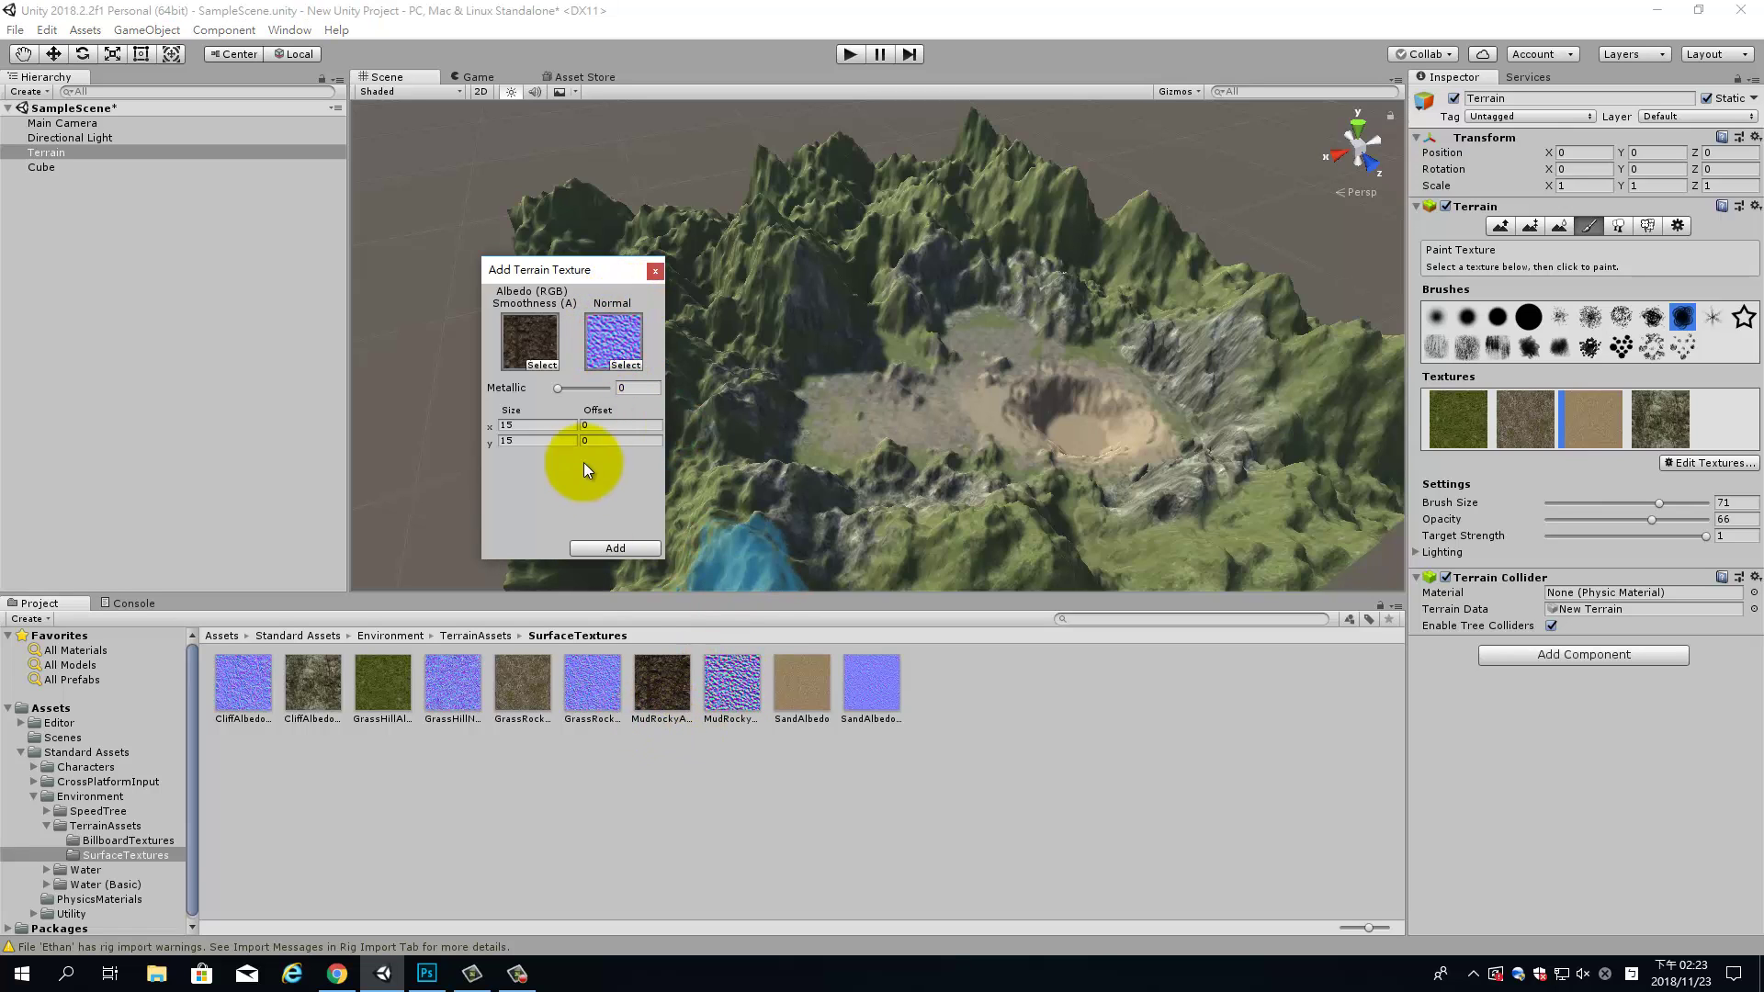
{"action": "left_click", "coordinate": [534, 427]}
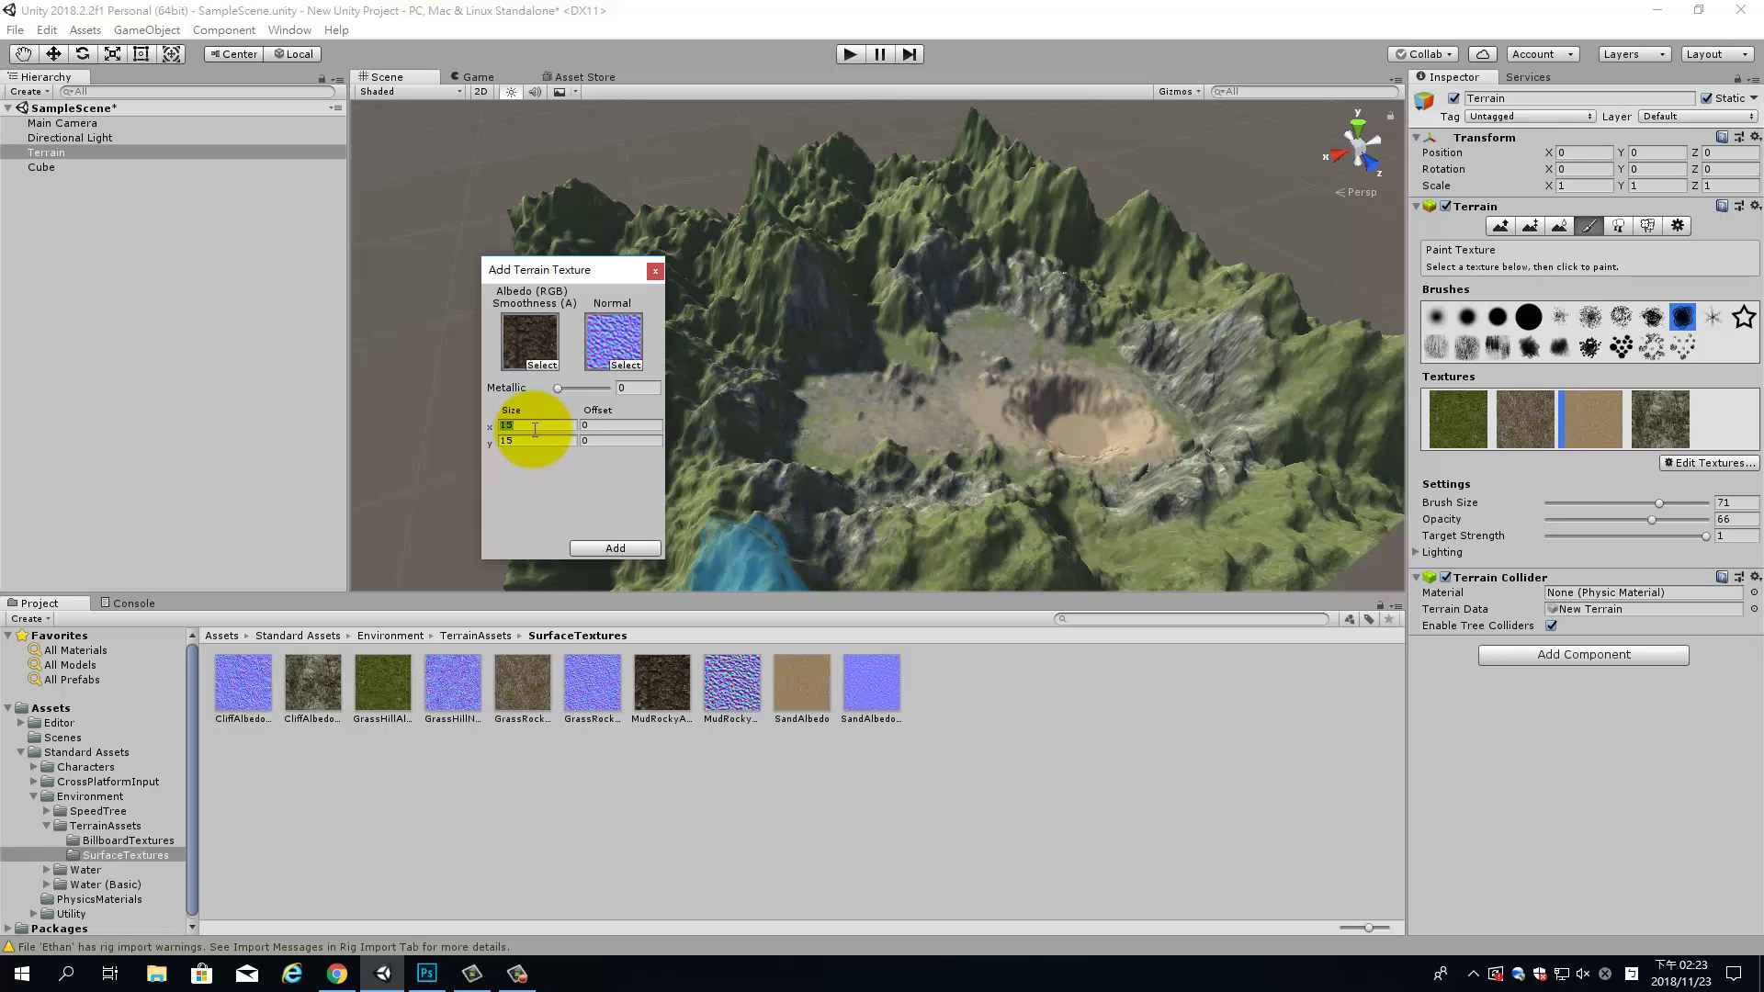
{"action": "type", "text": "10"}
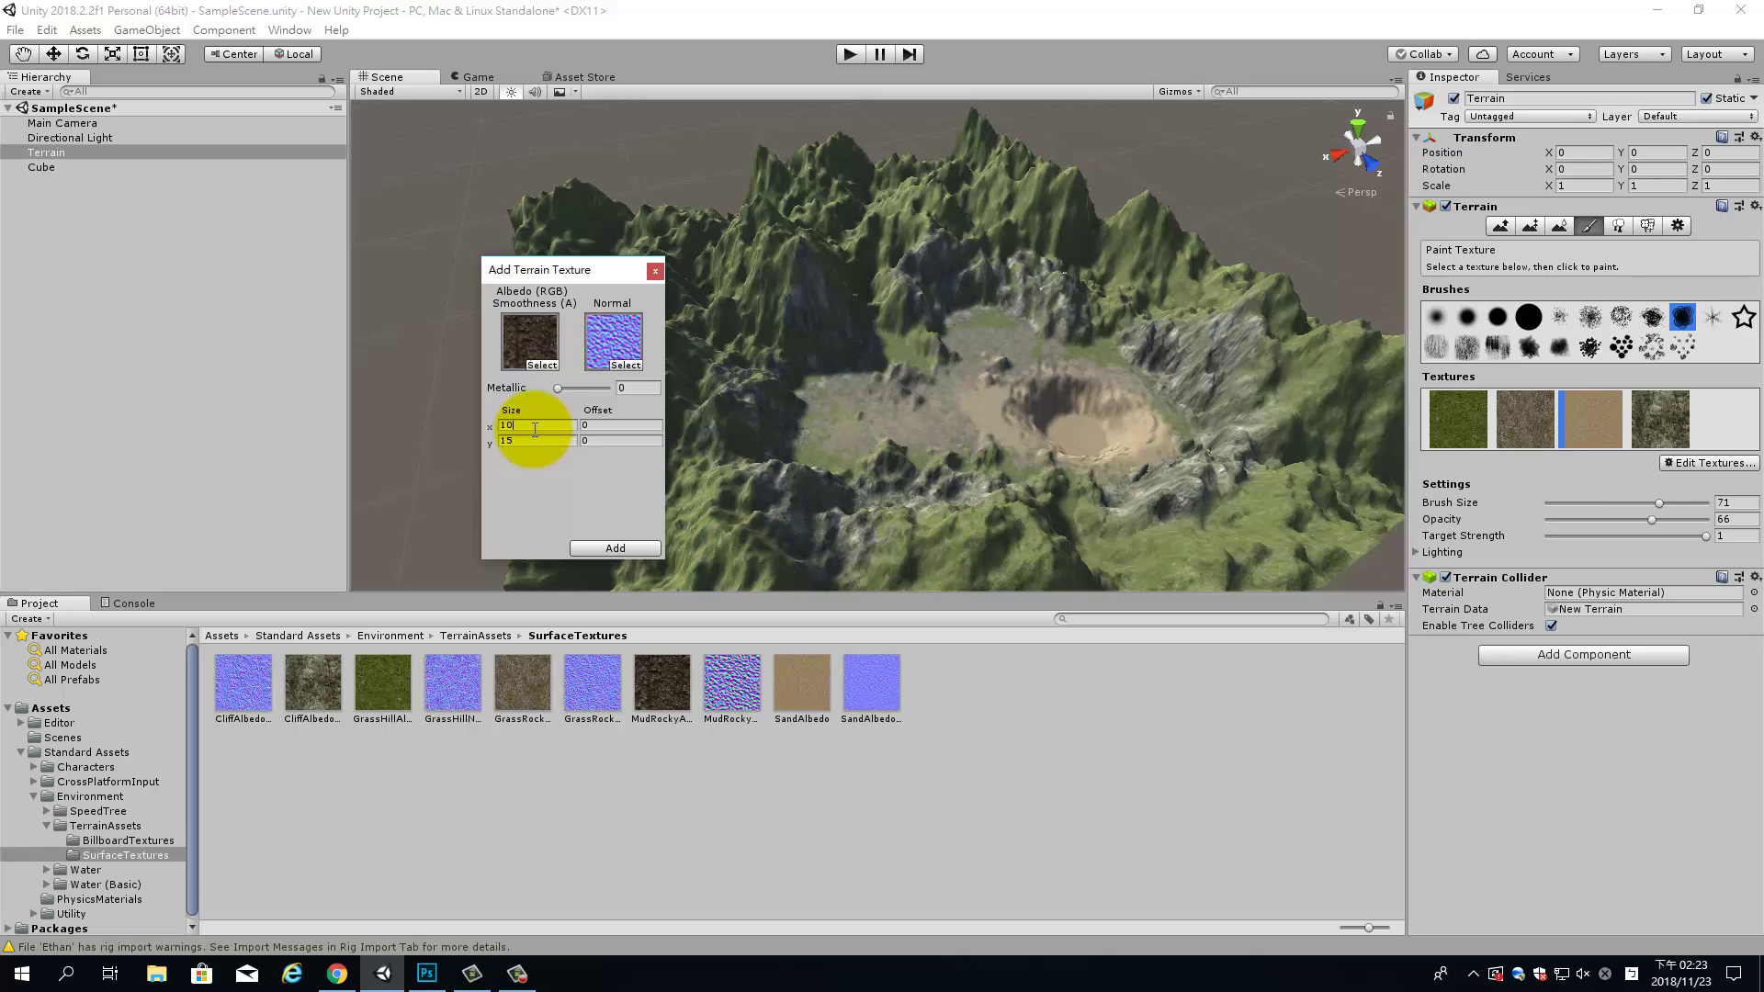
{"action": "left_click_drag", "start_coordinate": [565, 394], "coordinate": [578, 394]}
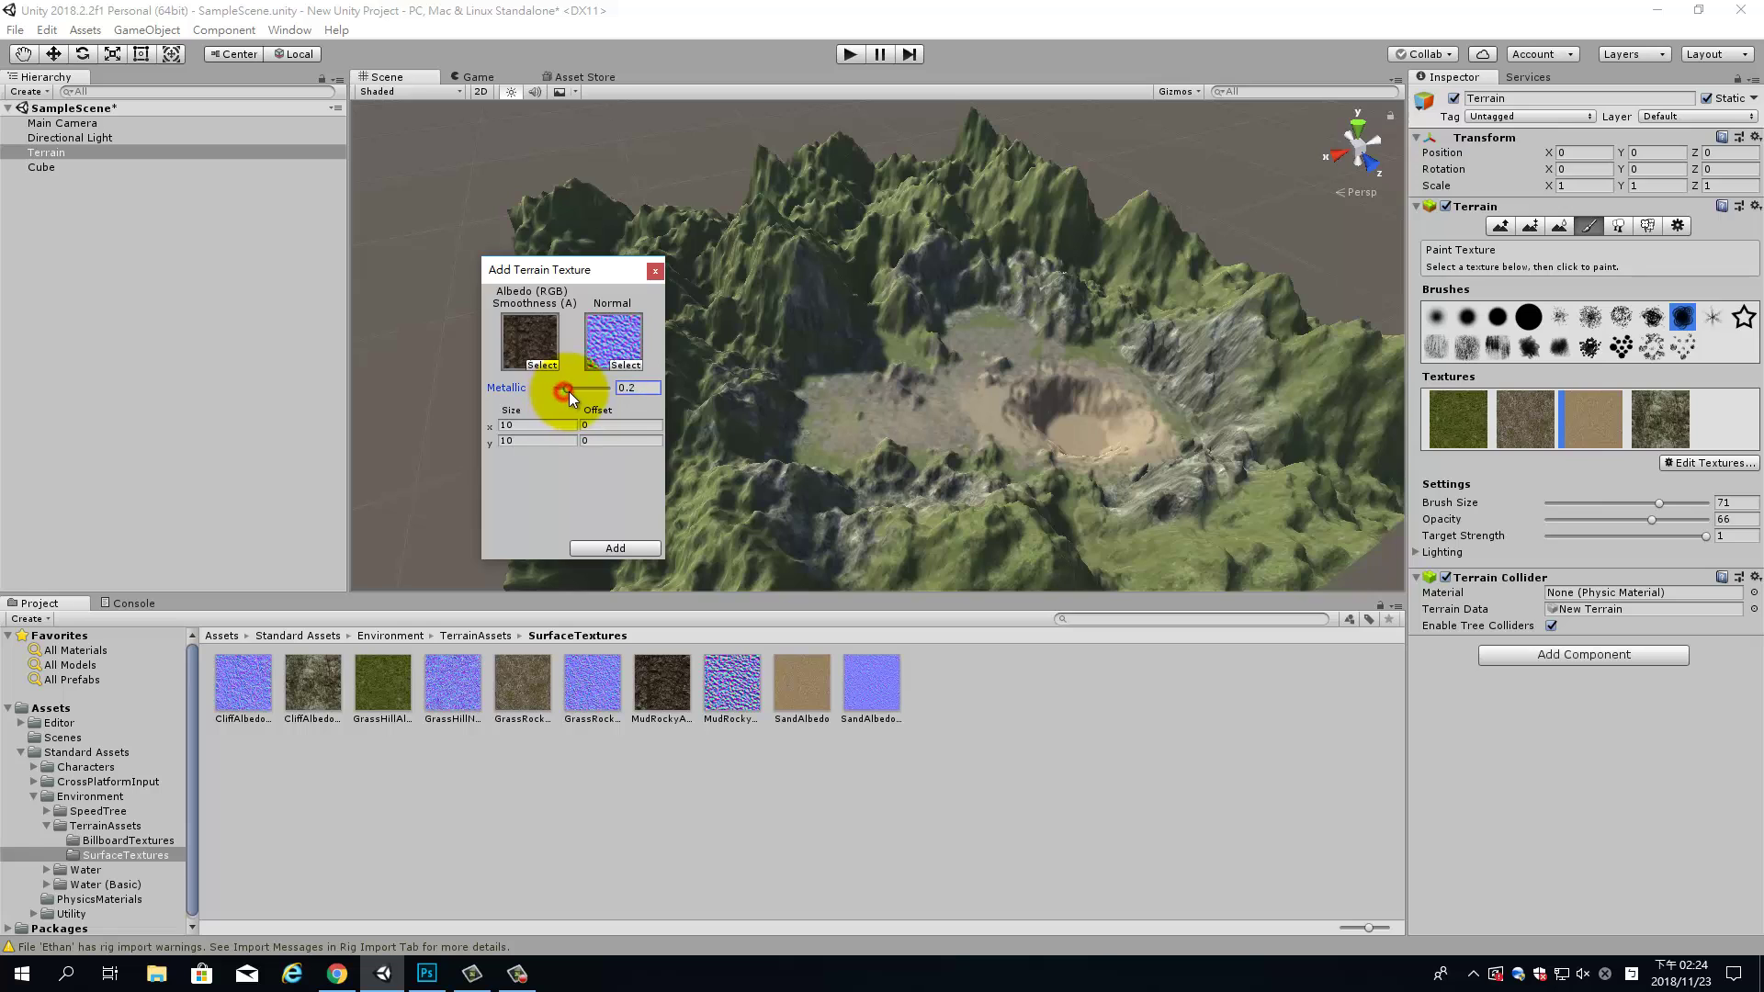
{"action": "left_click", "coordinate": [617, 547]}
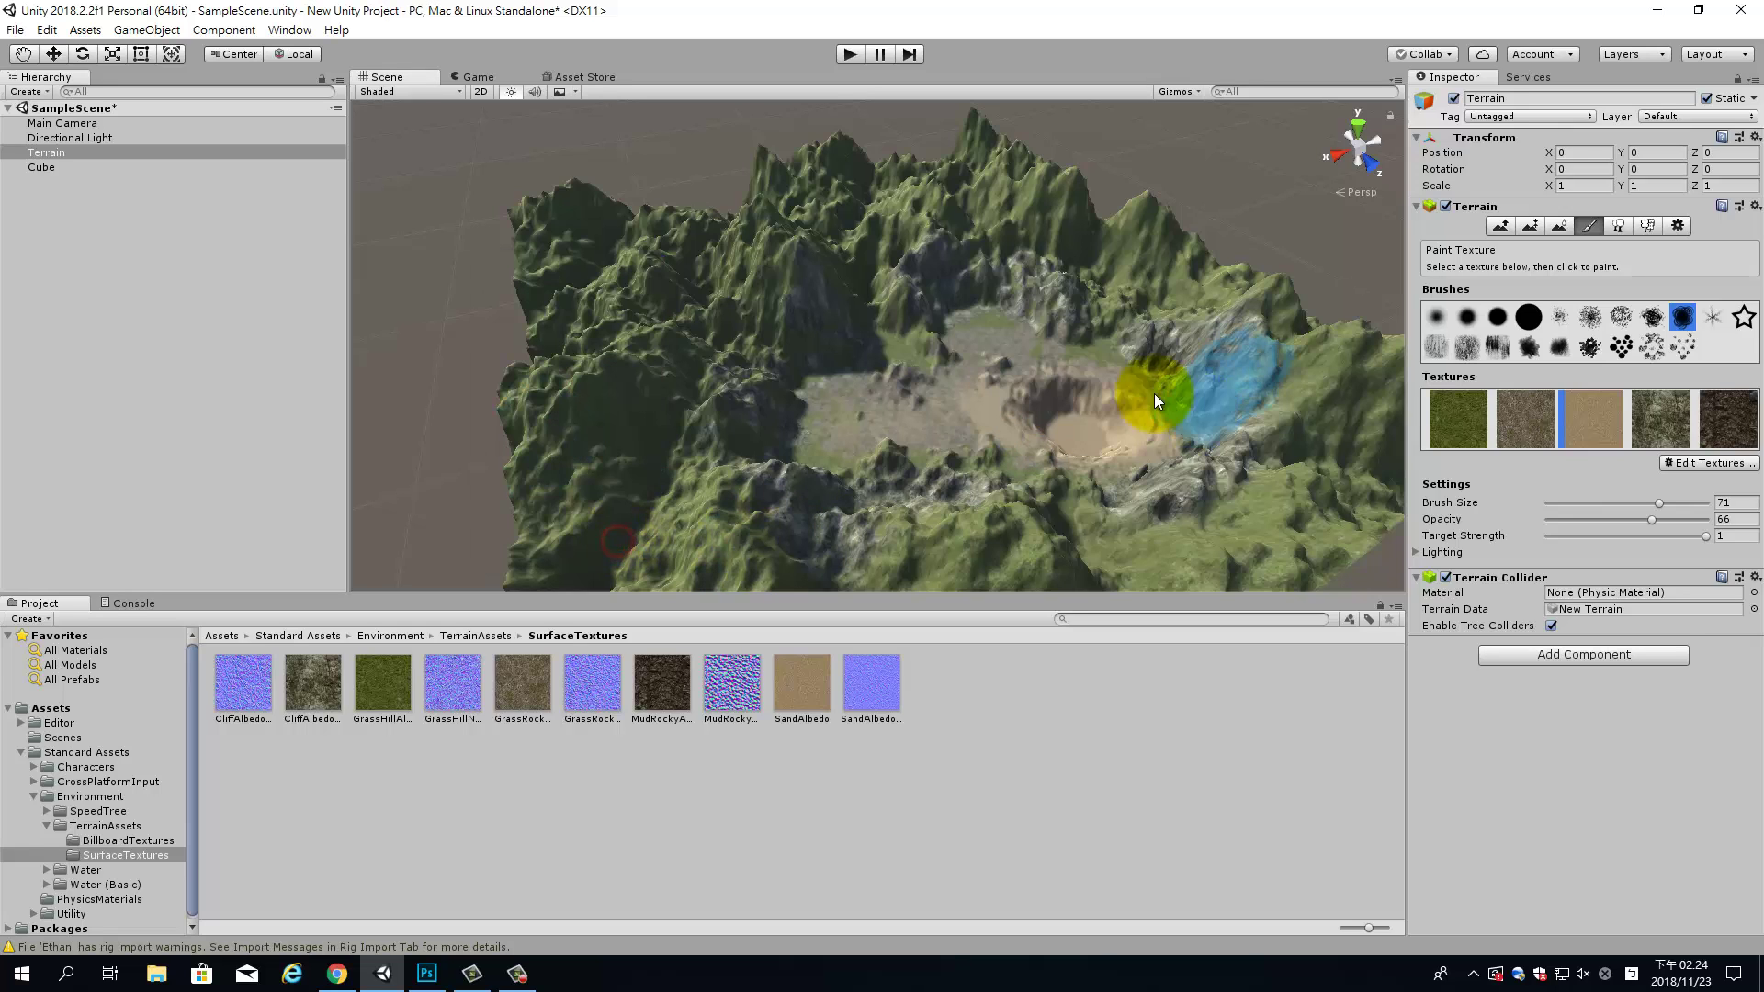
Paint the dark mud texture into the crater centre with a soft brush.
{"action": "left_click", "coordinate": [1654, 348]}
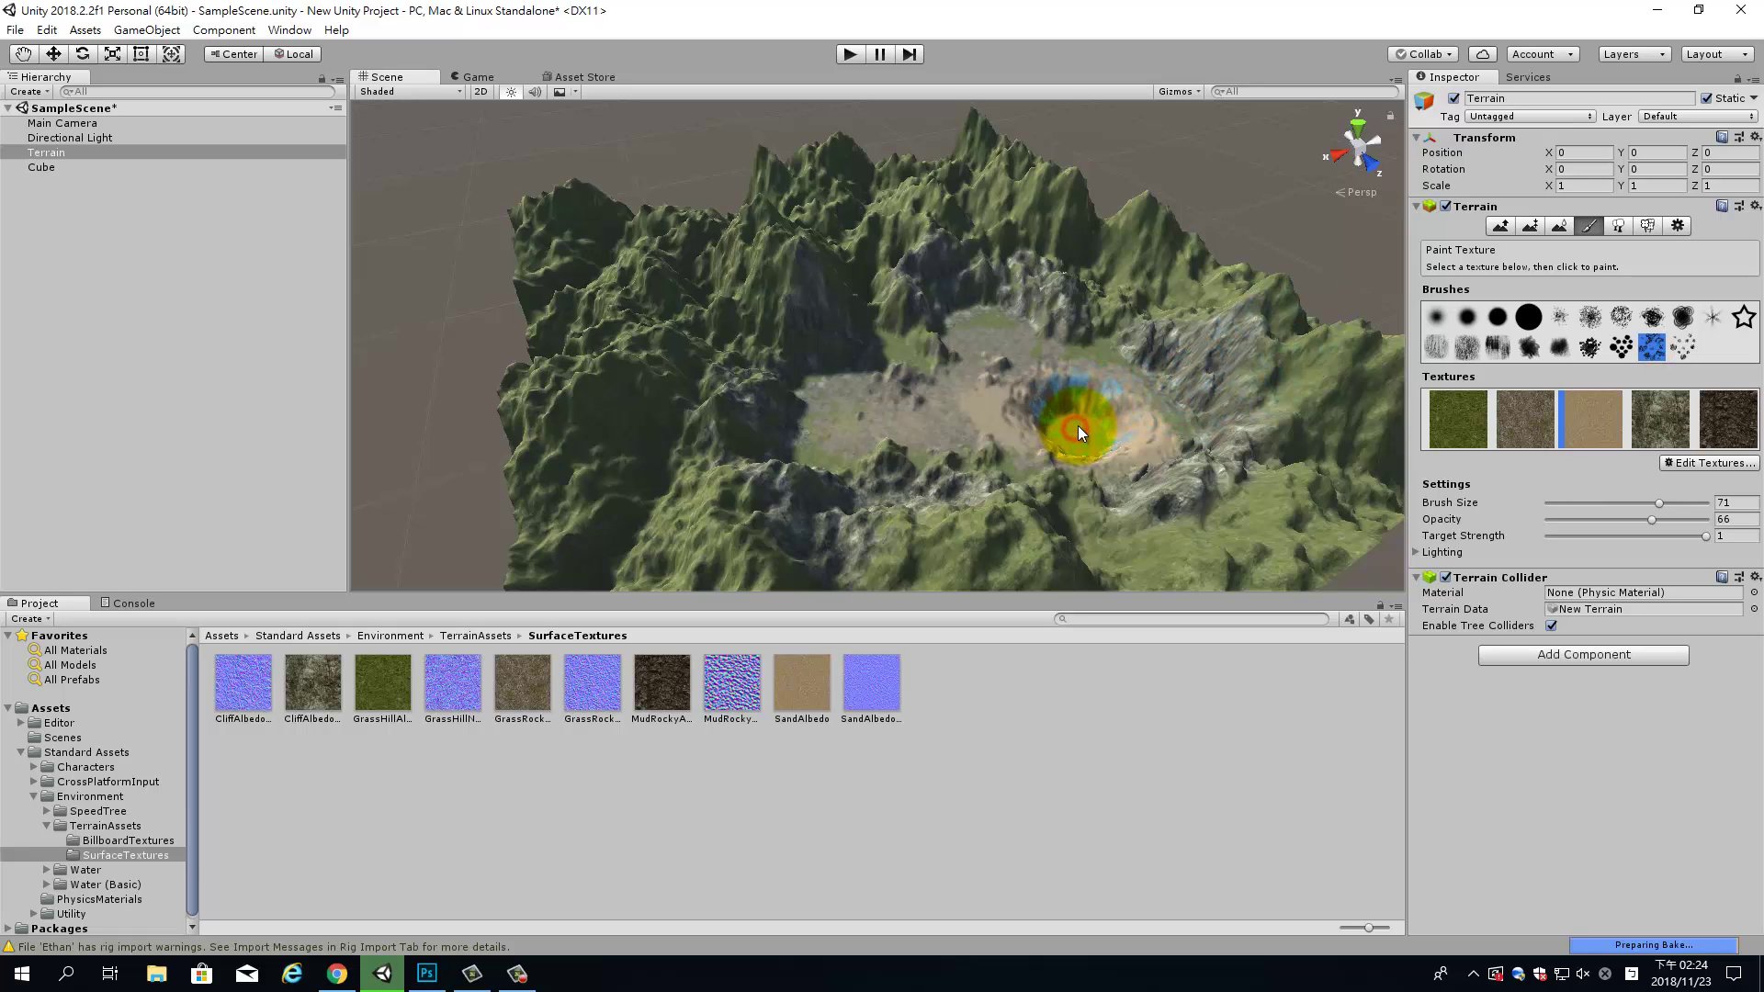
{"action": "left_click", "coordinate": [1723, 413]}
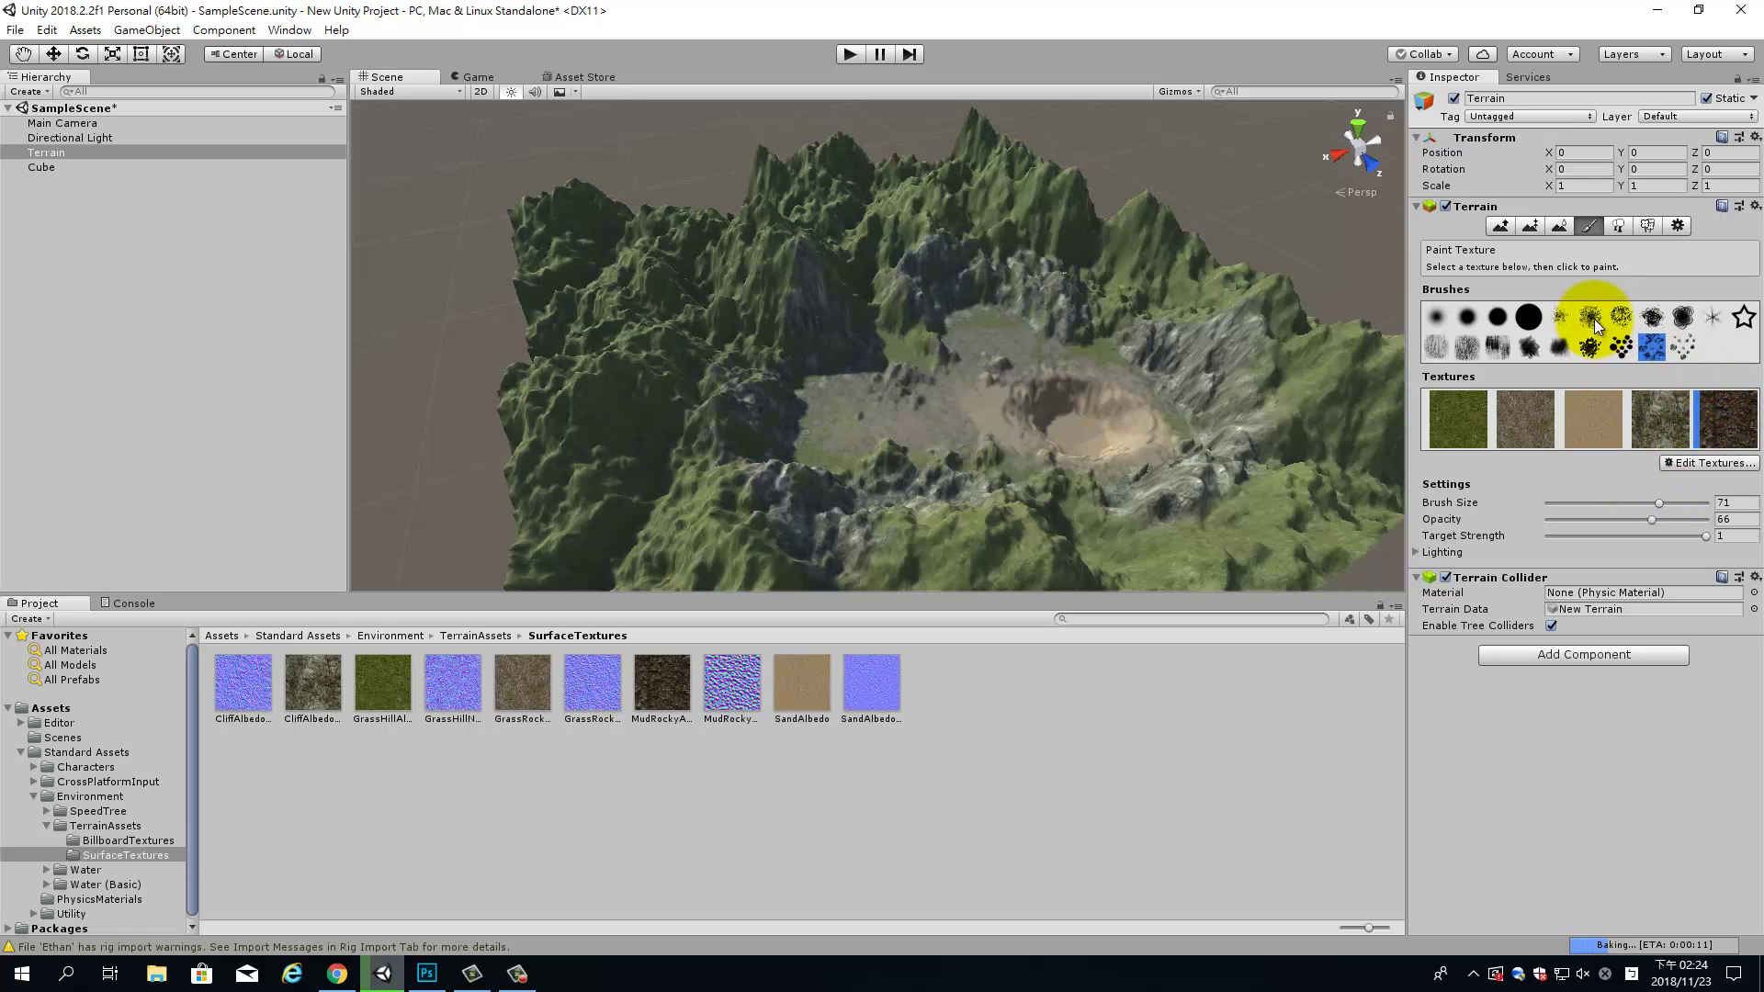
{"action": "left_click", "coordinate": [1589, 316]}
{"action": "left_click_drag", "start_coordinate": [1077, 431], "coordinate": [1073, 433]}
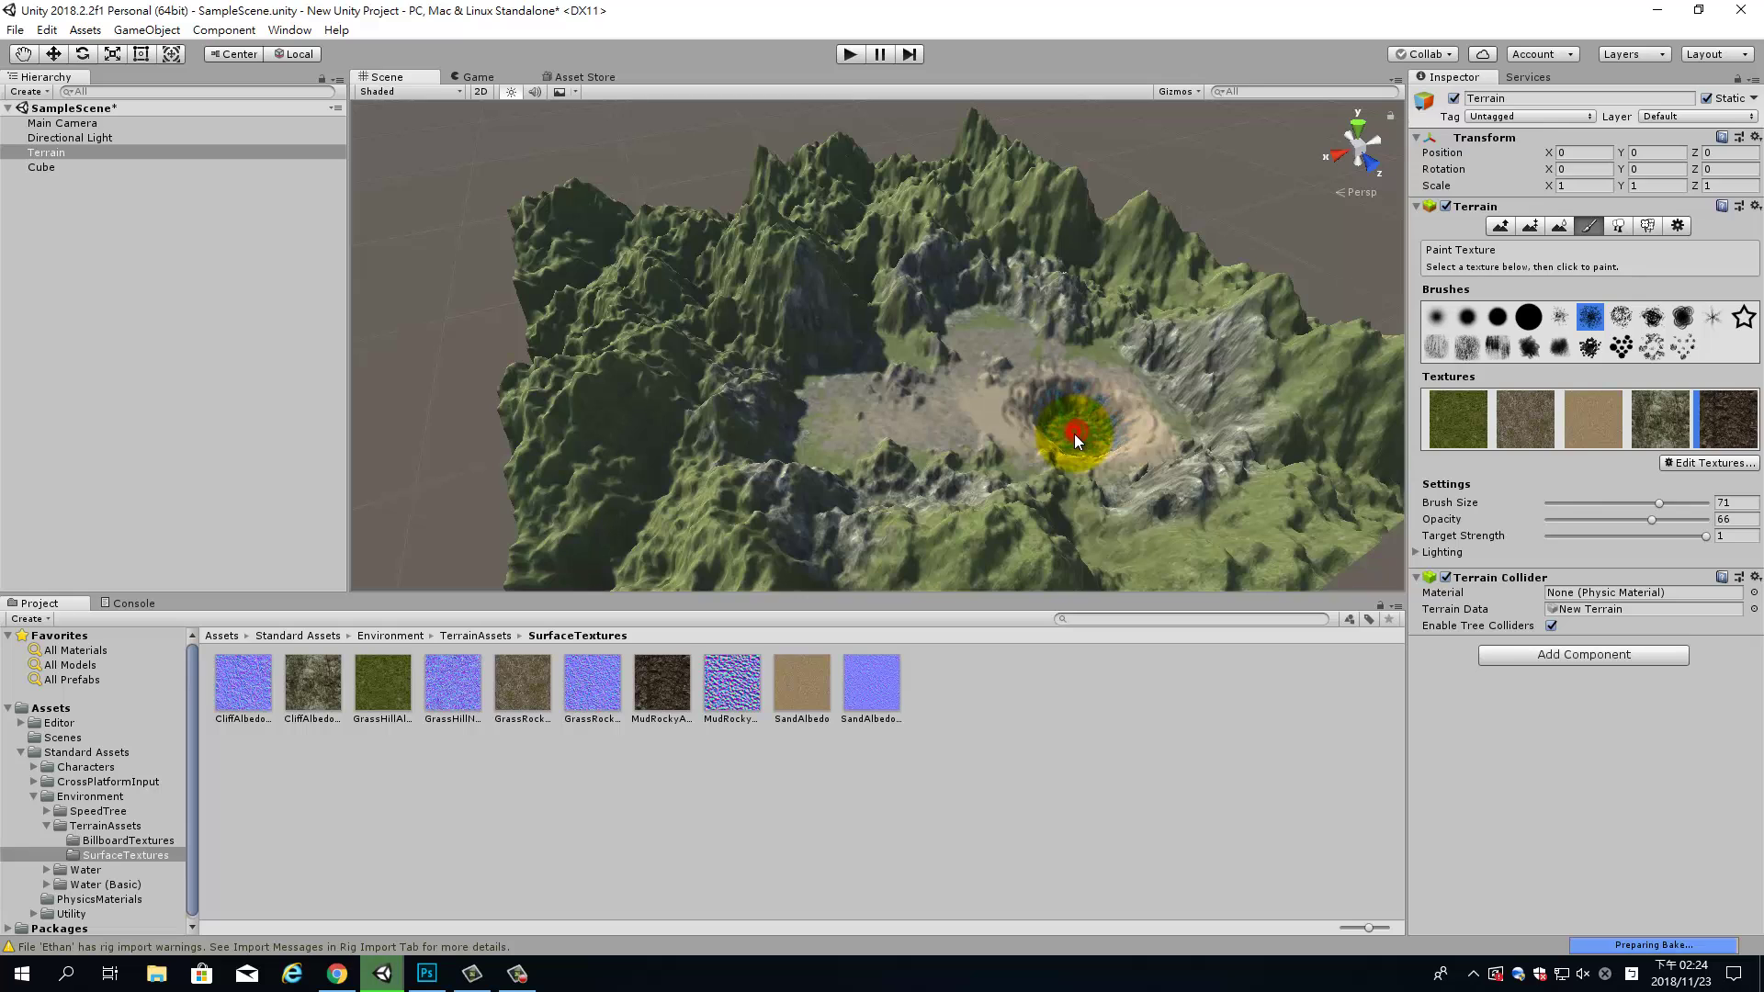
Blend the mud texture over the banks around the crater with a different brush shape.
{"action": "left_click", "coordinate": [1451, 315]}
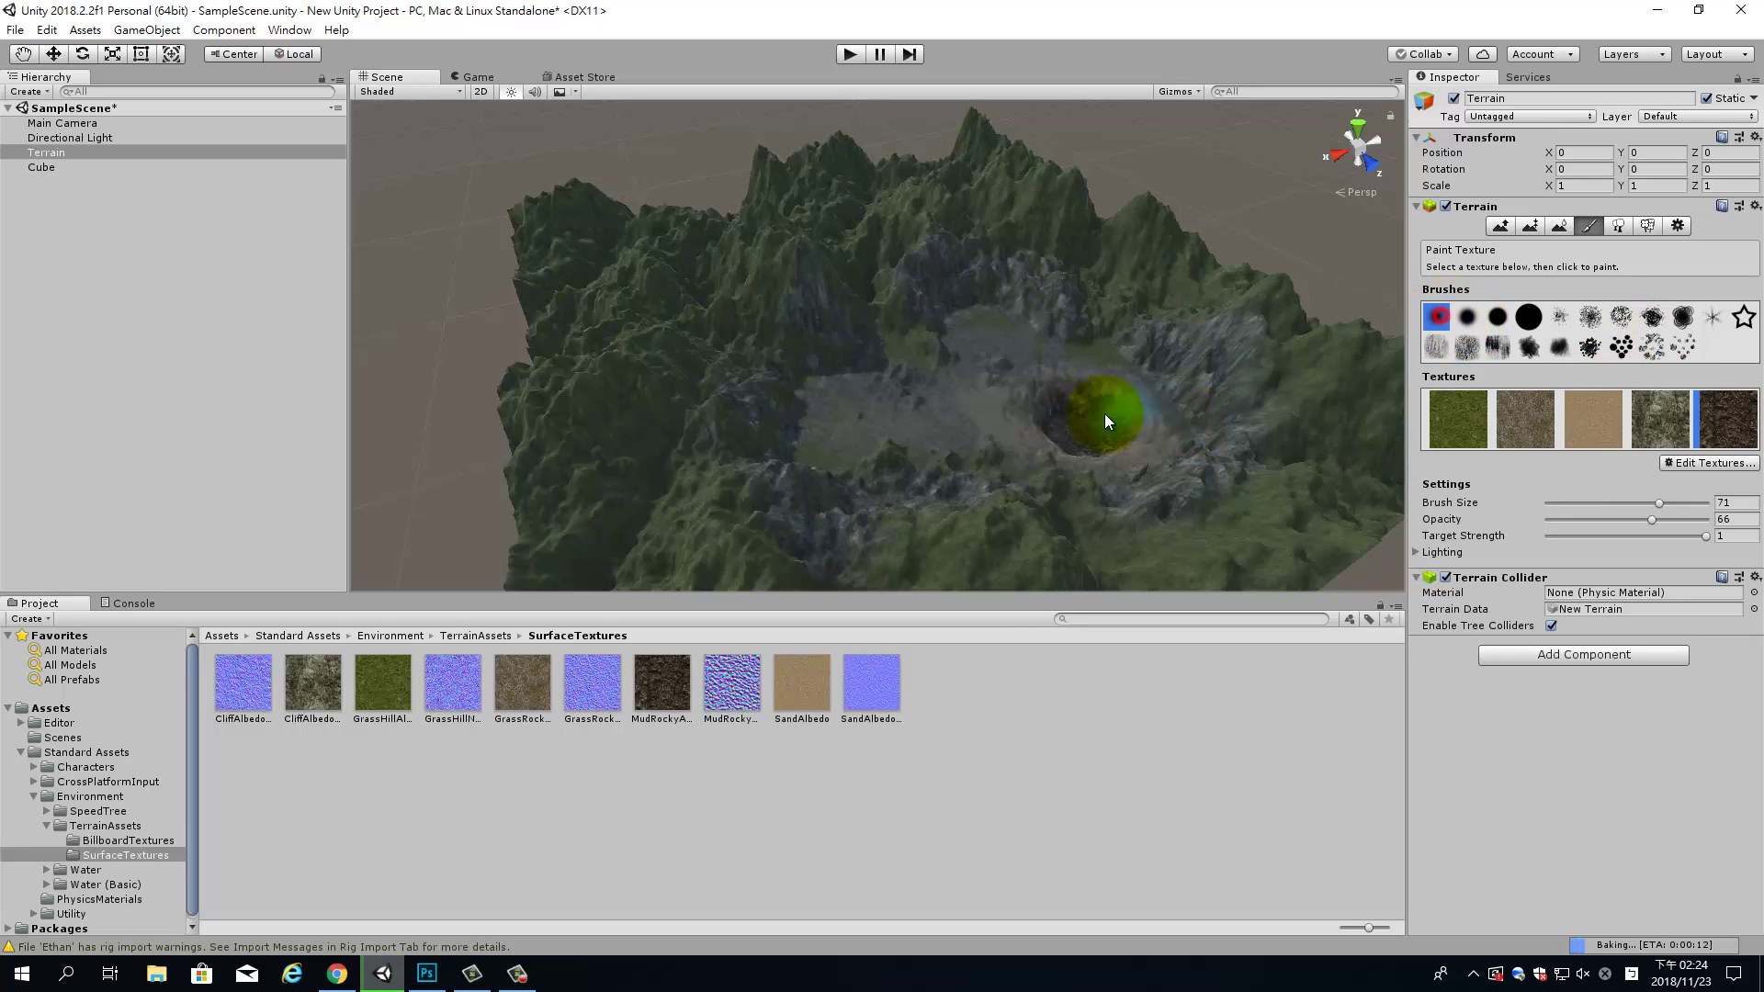
{"action": "left_click", "coordinate": [1435, 347]}
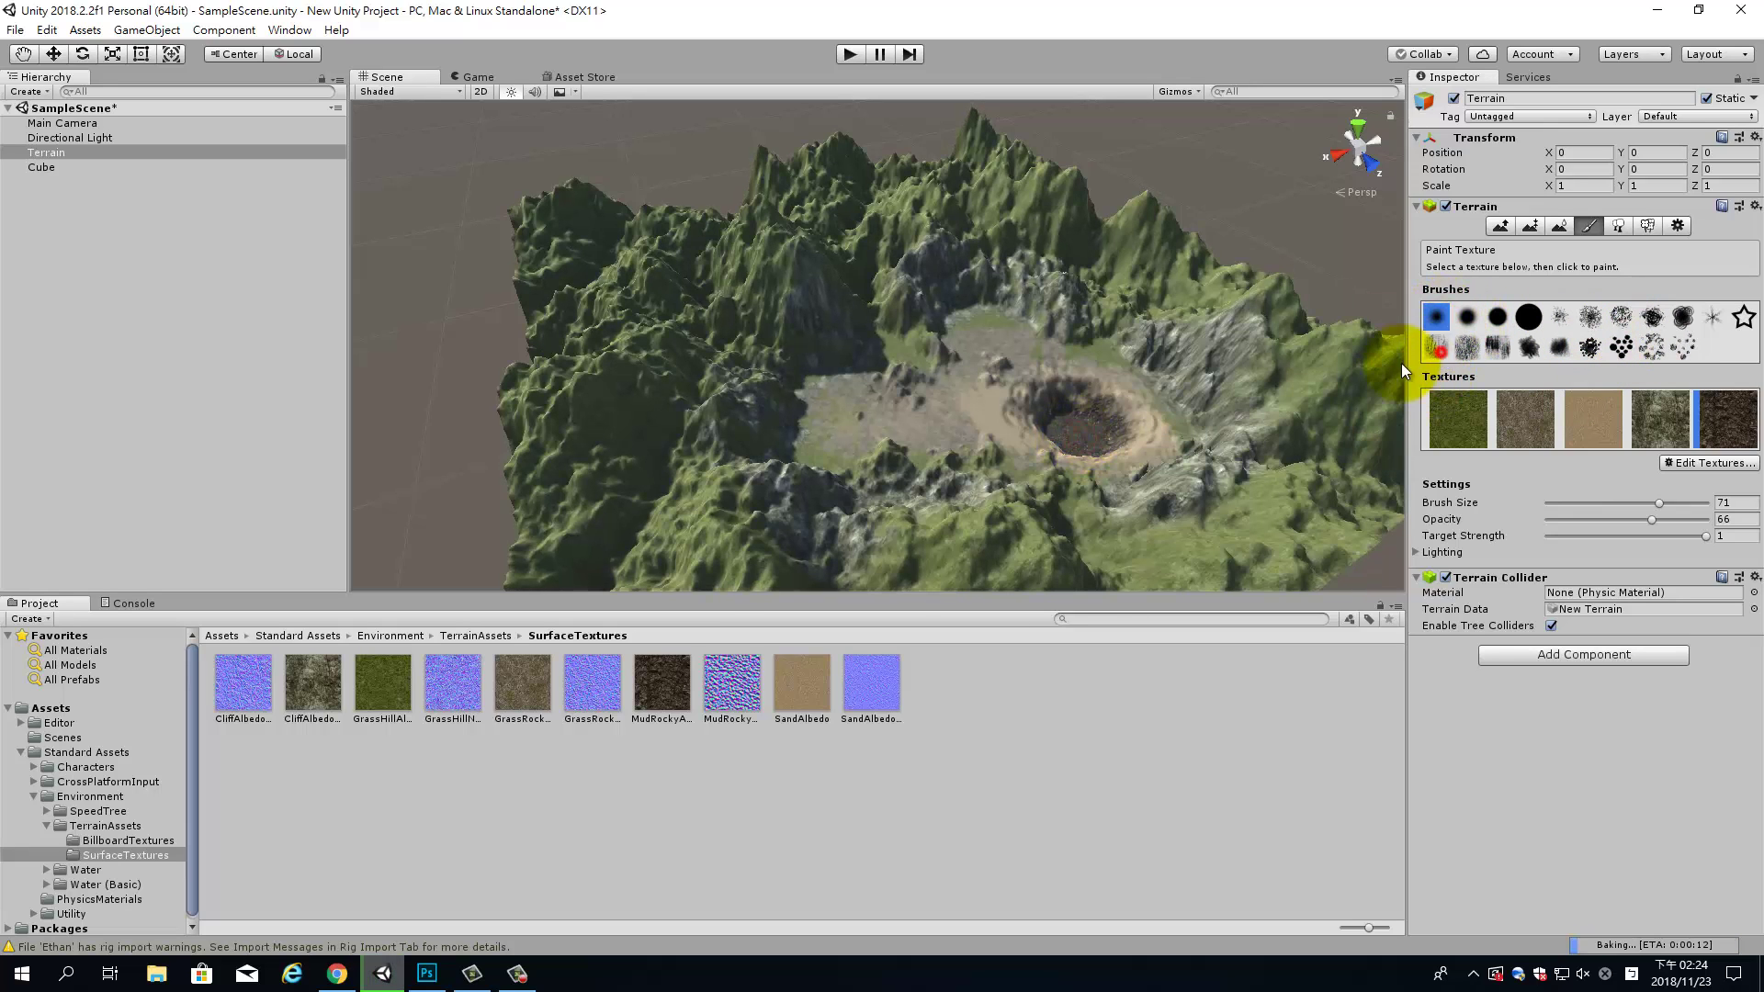
{"action": "left_click_drag", "start_coordinate": [1073, 432], "coordinate": [1049, 437]}
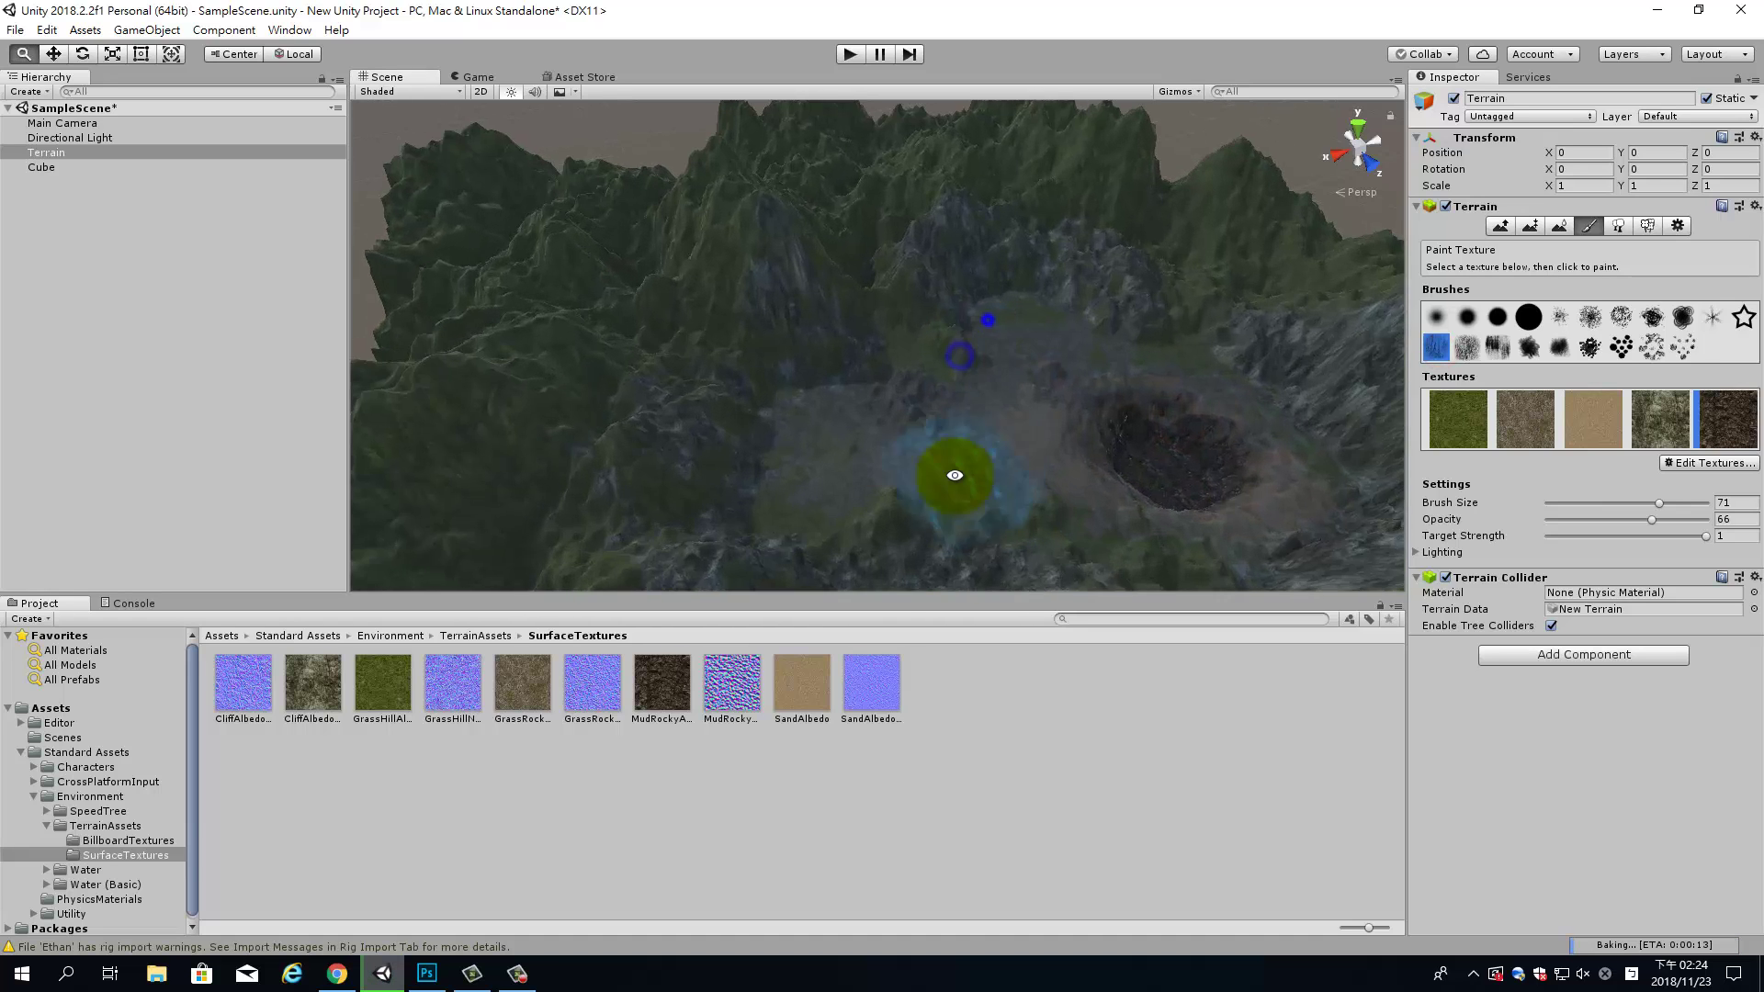
{"action": "mouse_move", "coordinate": [953, 476]}
{"action": "left_mouse_down", "text": "alt"}
{"action": "mouse_move", "coordinate": [1084, 465]}
{"action": "mouse_move", "coordinate": [1053, 531]}
{"action": "mouse_move", "coordinate": [1084, 414]}
{"action": "left_mouse_up", "text": "alt"}
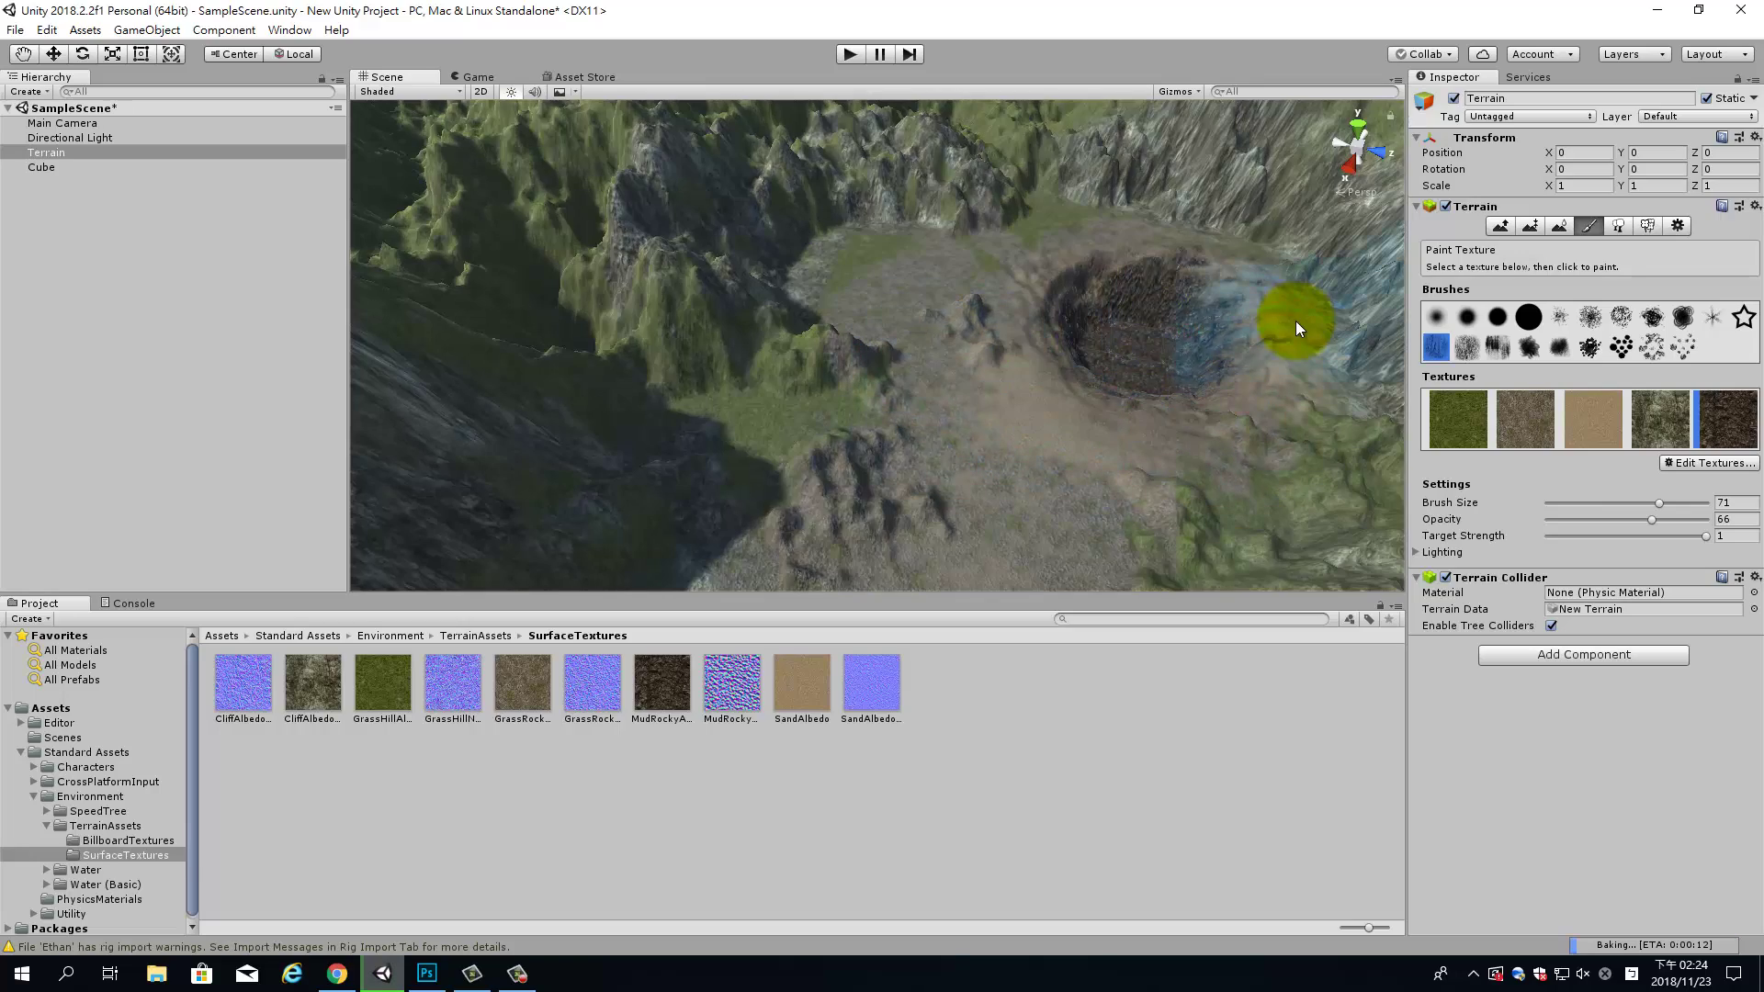
{"action": "mouse_move", "coordinate": [1295, 321]}
{"action": "left_mouse_down", "text": "alt"}
{"action": "mouse_move", "coordinate": [1148, 493]}
{"action": "mouse_move", "coordinate": [973, 490]}
{"action": "mouse_move", "coordinate": [996, 459]}
{"action": "left_mouse_up", "text": "alt"}
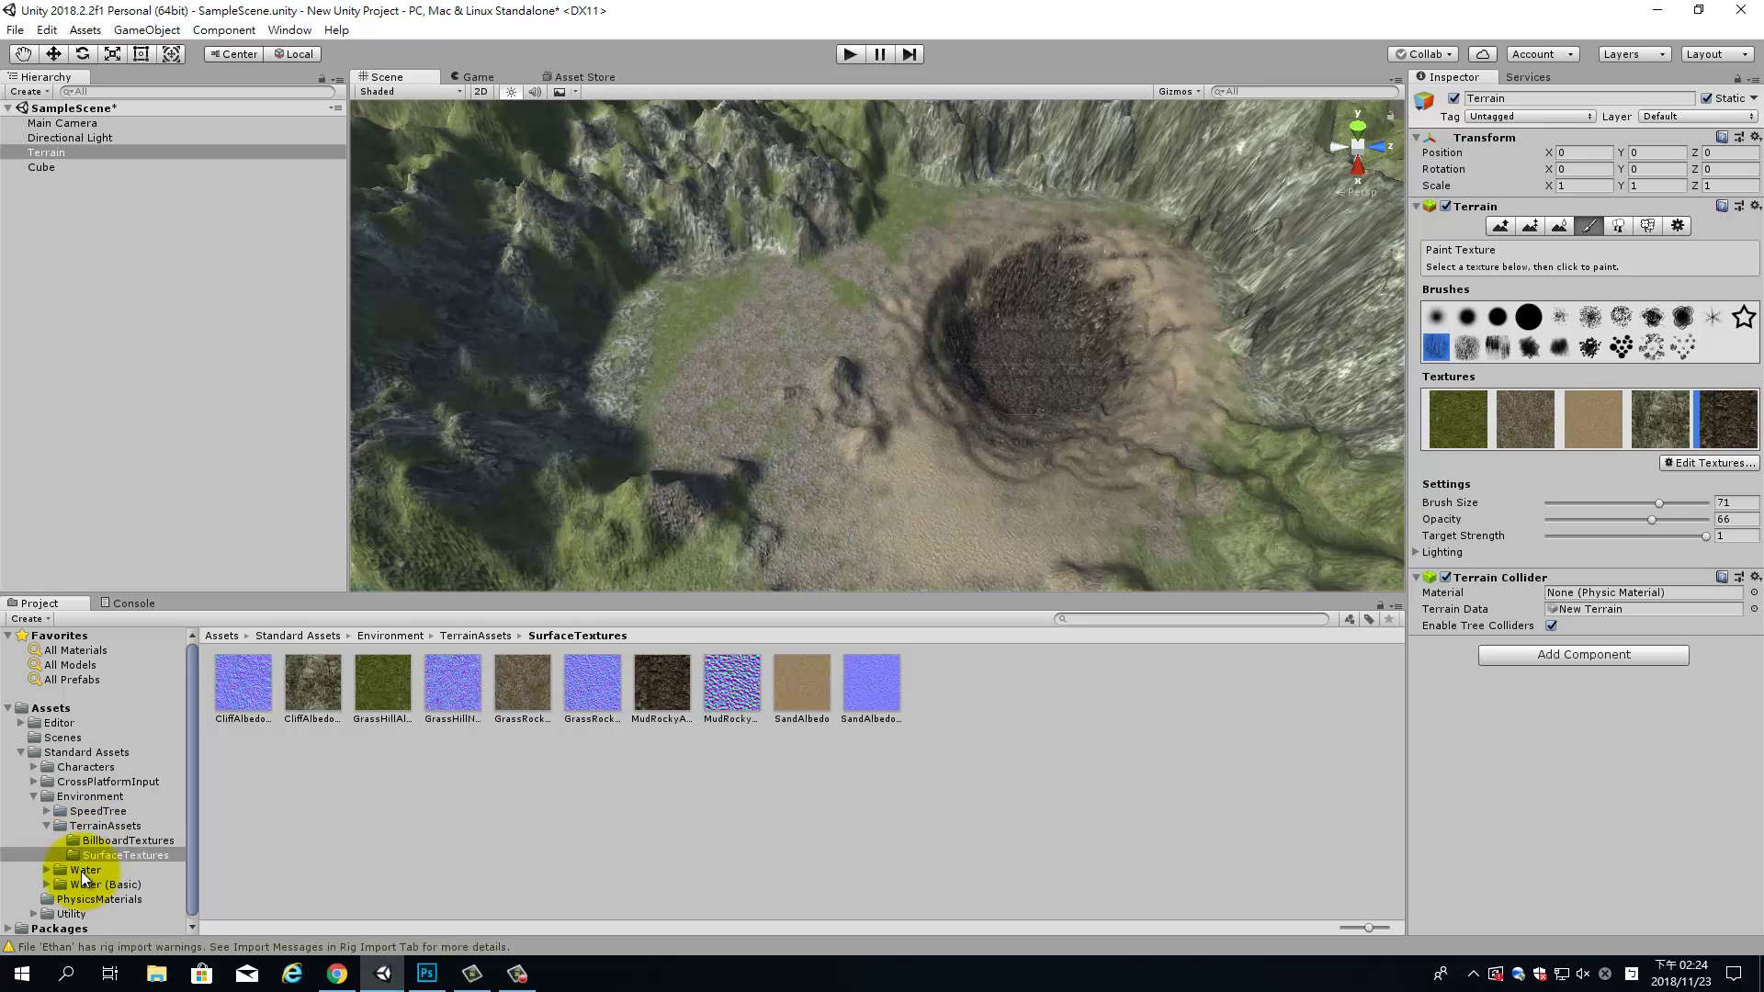
Place the Water4Advanced prefab from the Water4 Prefabs folder into the scene.
{"action": "left_click", "coordinate": [46, 869]}
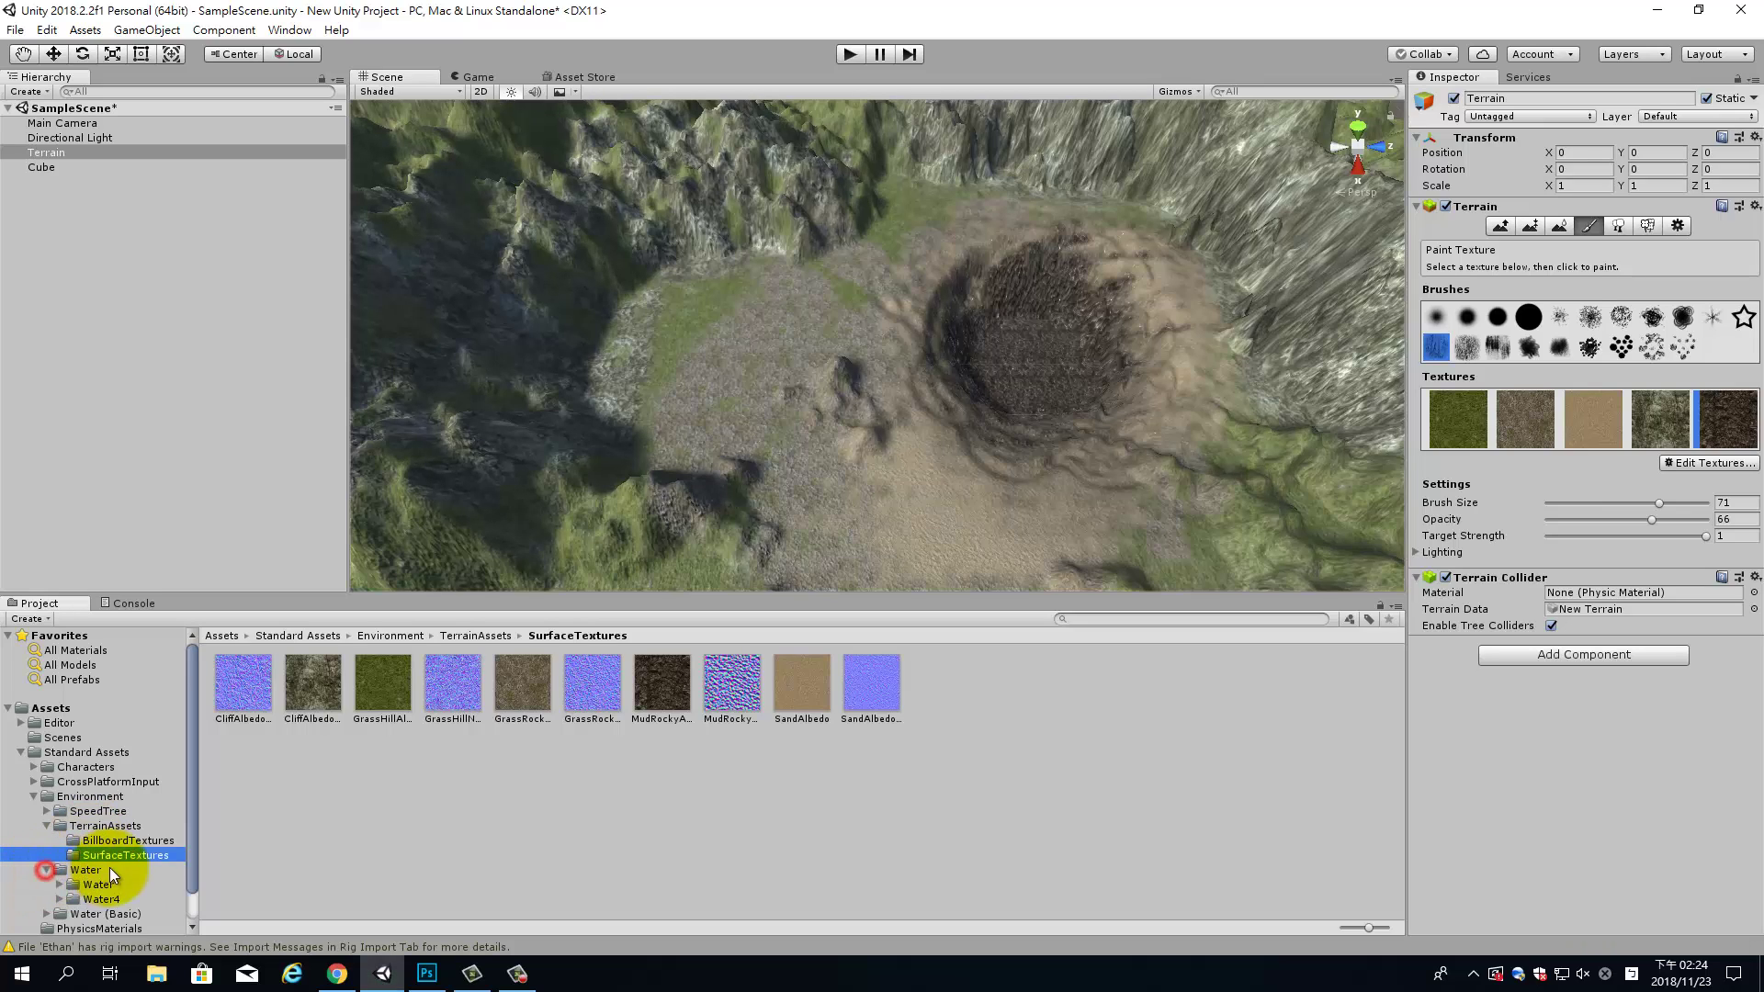
{"action": "left_click", "coordinate": [59, 898]}
{"action": "left_click_drag", "start_coordinate": [197, 837], "coordinate": [191, 894]}
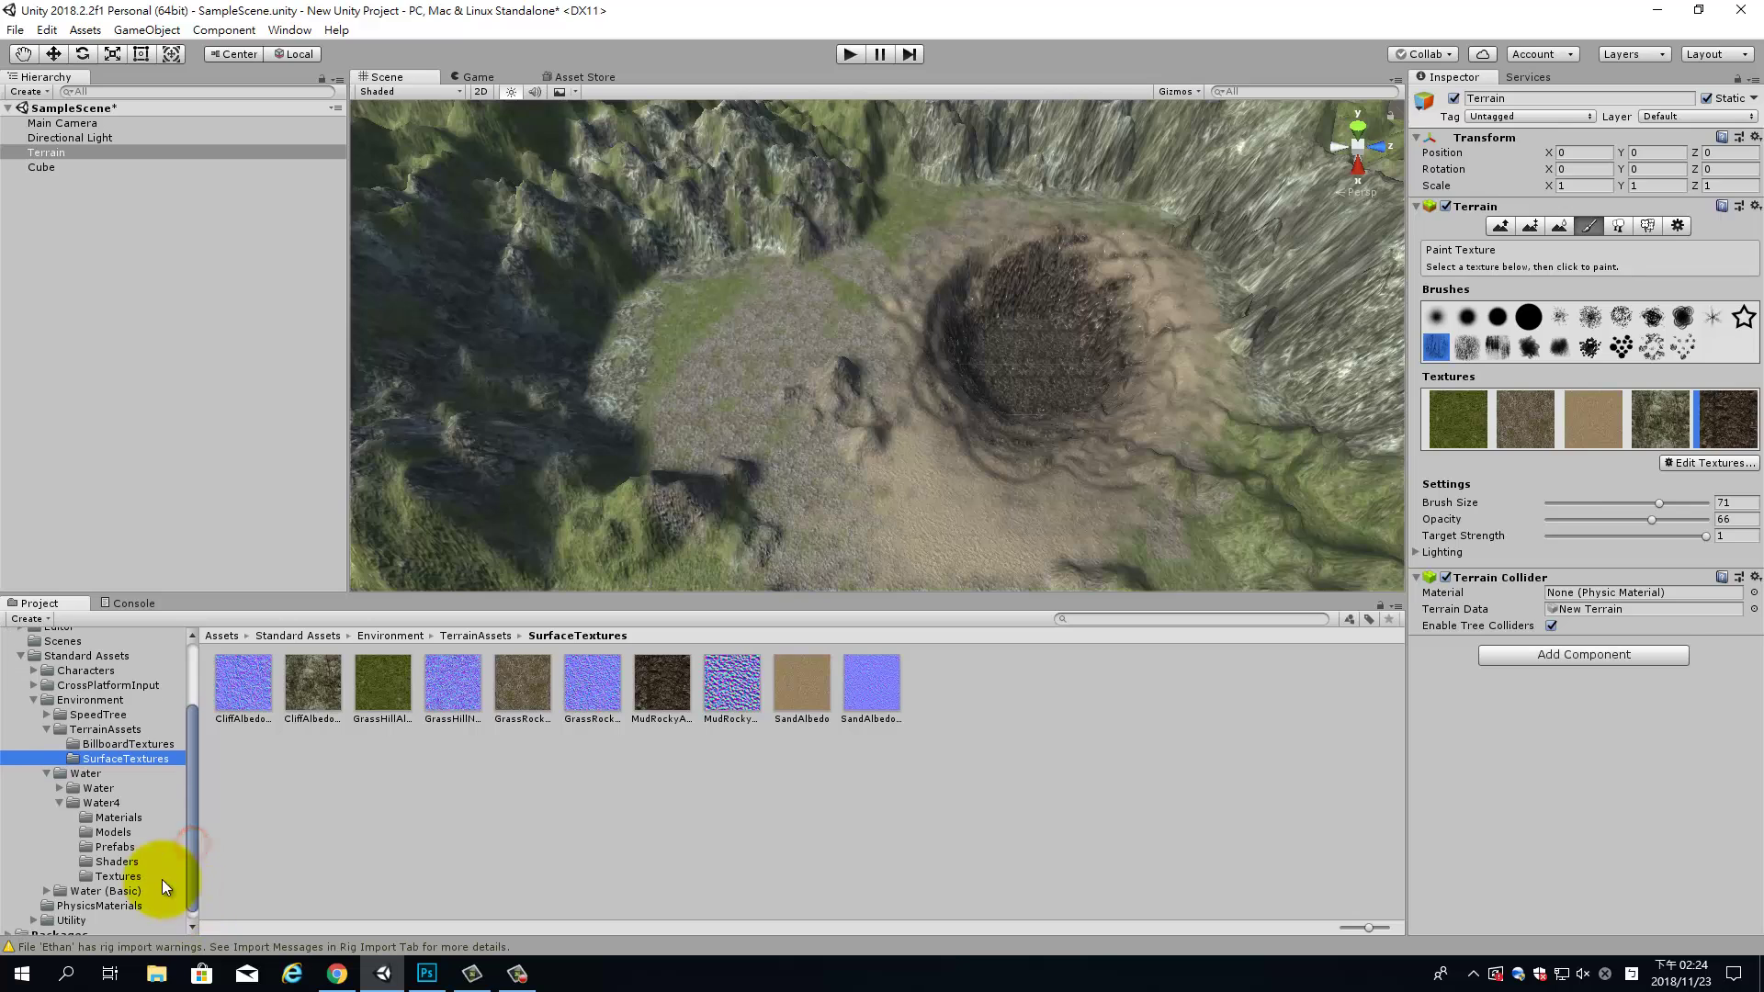
{"action": "left_click", "coordinate": [109, 846]}
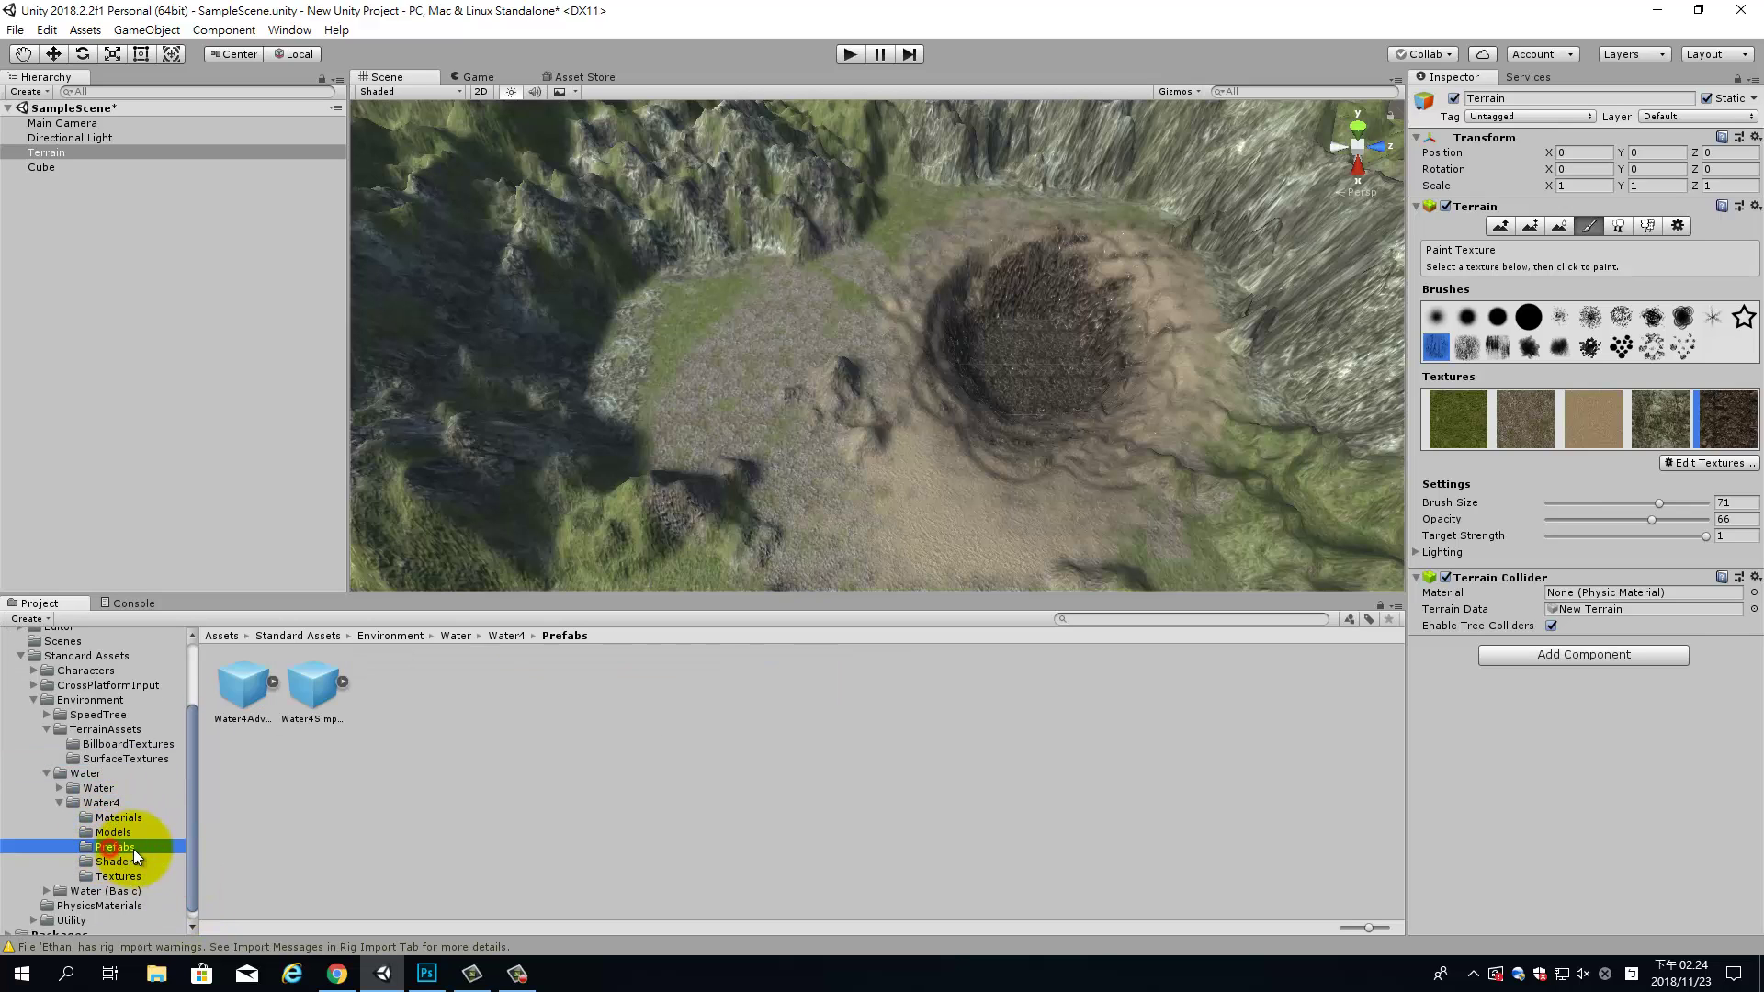
{"action": "left_click", "coordinate": [244, 698]}
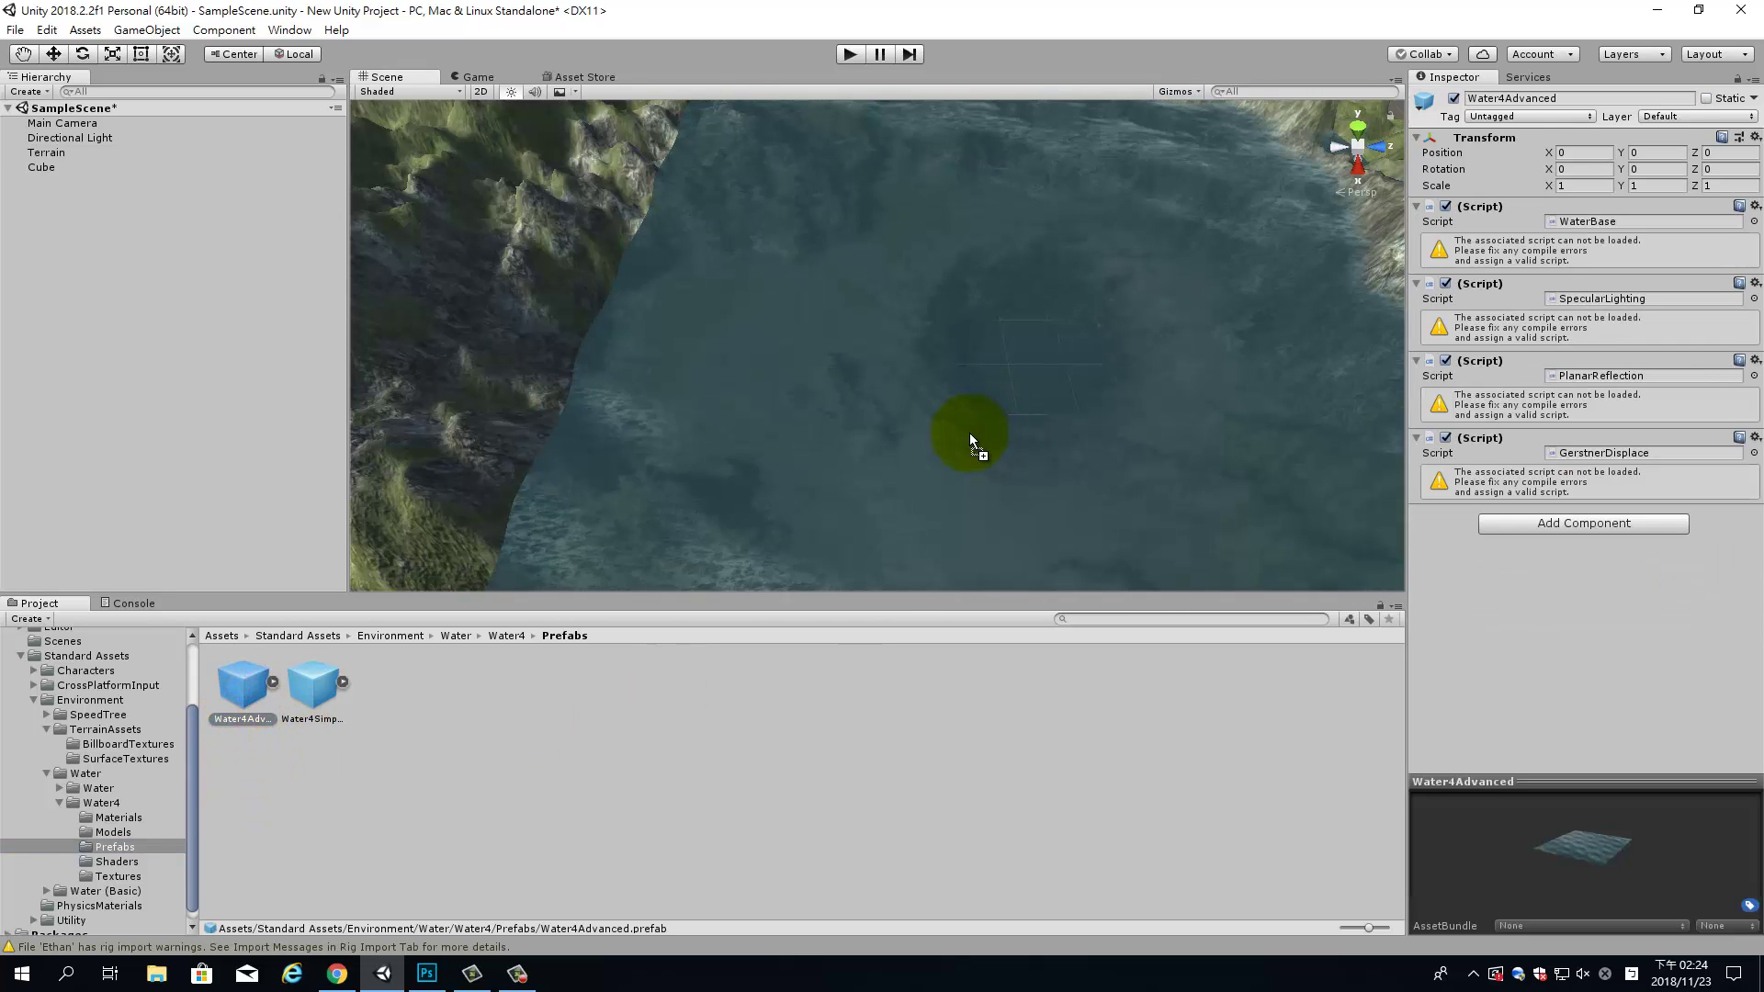
{"action": "left_click_drag", "start_coordinate": [1038, 400], "coordinate": [968, 432]}
{"action": "mouse_move", "coordinate": [1024, 527]}
{"action": "right_mouse_down", "text": "alt"}
{"action": "mouse_move", "coordinate": [1107, 494]}
{"action": "mouse_move", "coordinate": [1023, 303]}
{"action": "right_mouse_up", "text": "alt"}
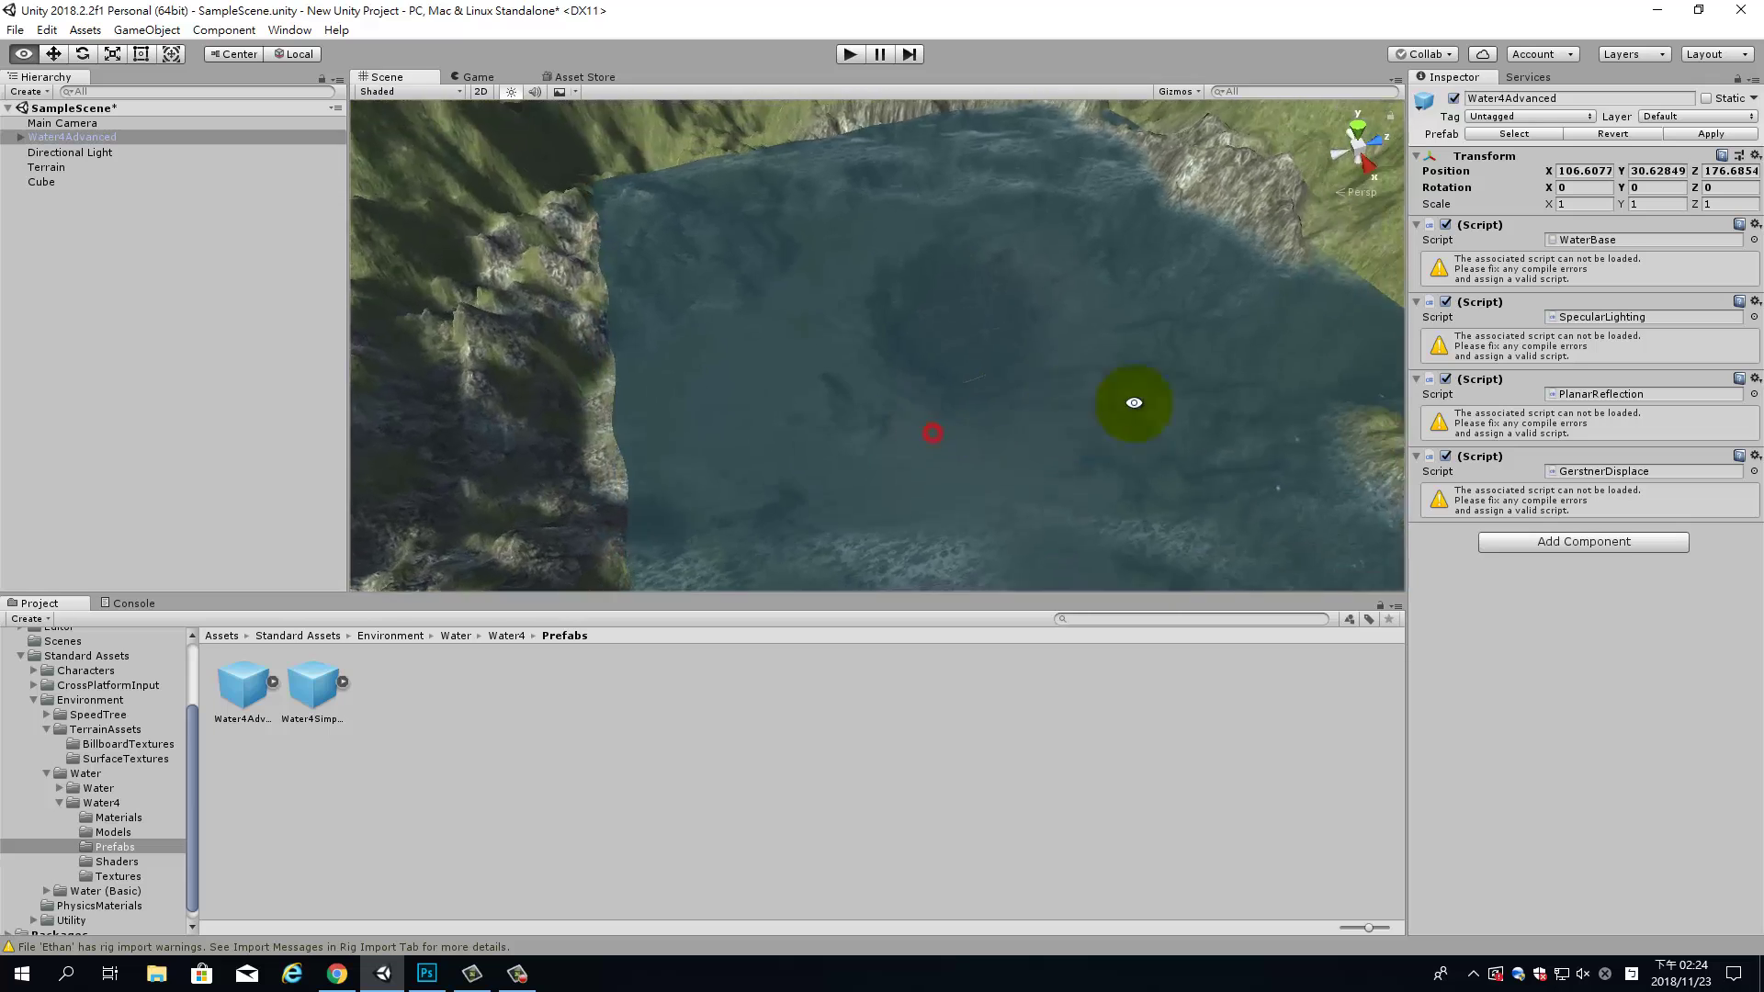
Position the water plane inside the crater at X 107.6, Y 10.5, Z 181.3.
{"action": "mouse_move", "coordinate": [1129, 512]}
{"action": "left_mouse_down", "text": "alt"}
{"action": "mouse_move", "coordinate": [1327, 296]}
{"action": "mouse_move", "coordinate": [1240, 335]}
{"action": "left_mouse_up", "text": "alt"}
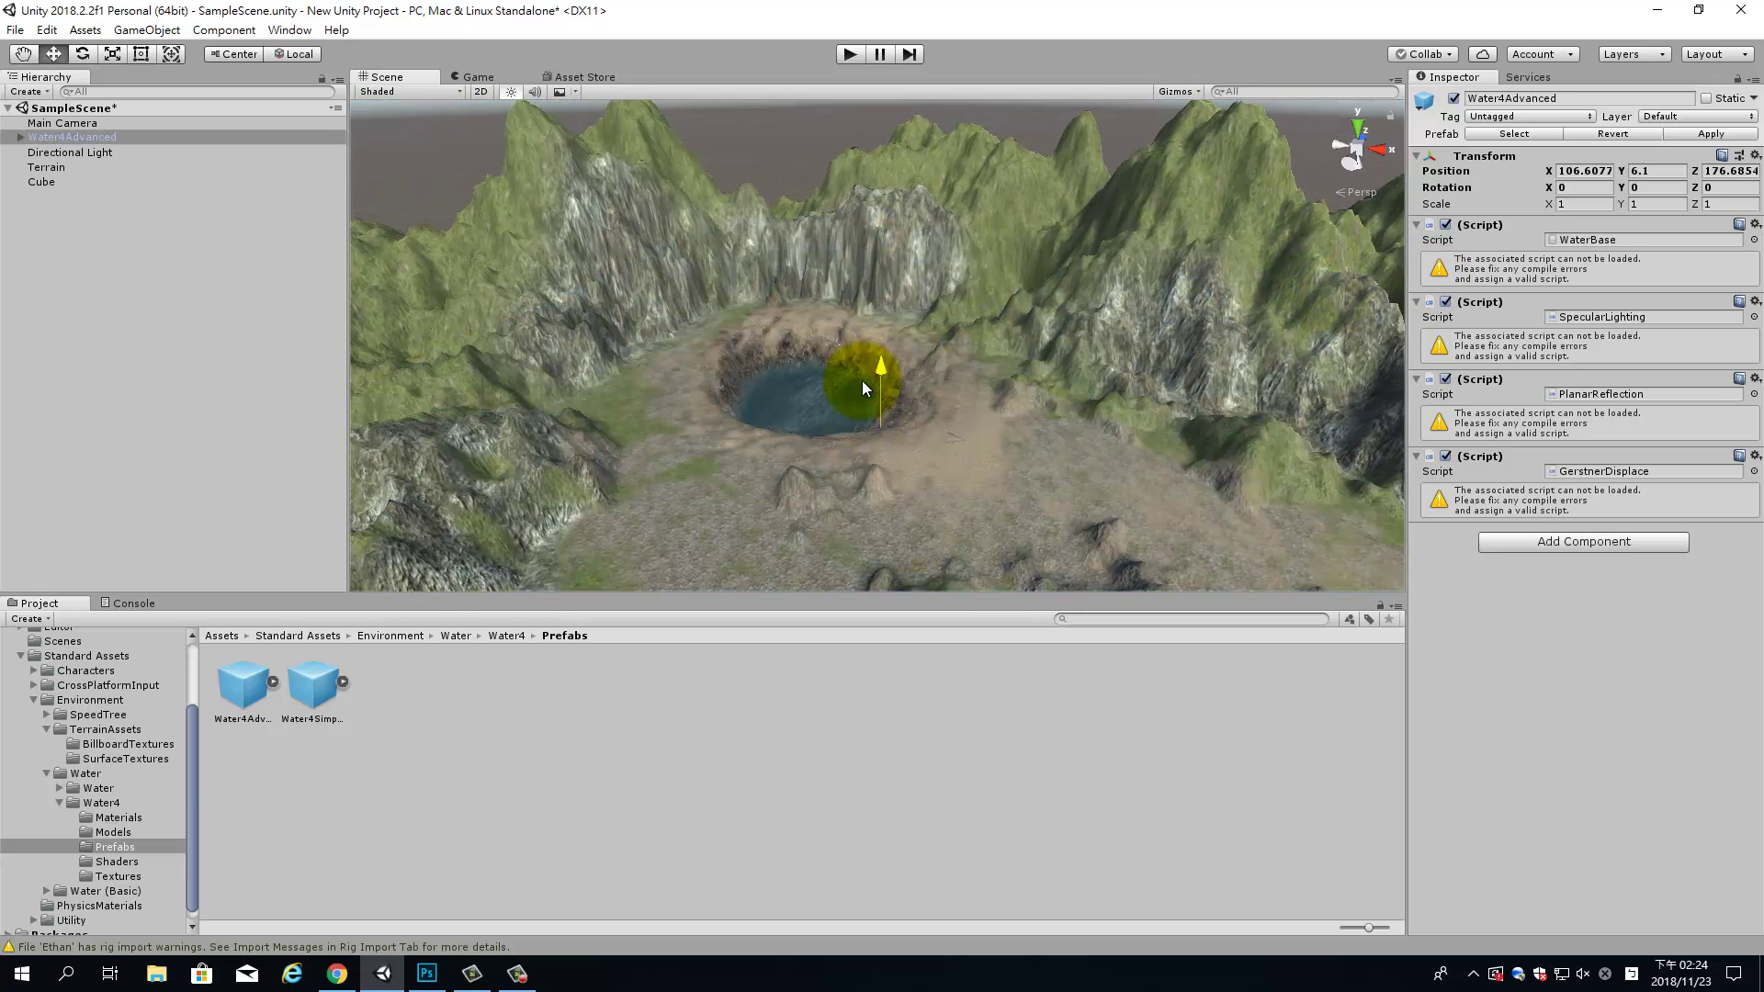
{"action": "left_click_drag", "start_coordinate": [884, 237], "coordinate": [862, 367]}
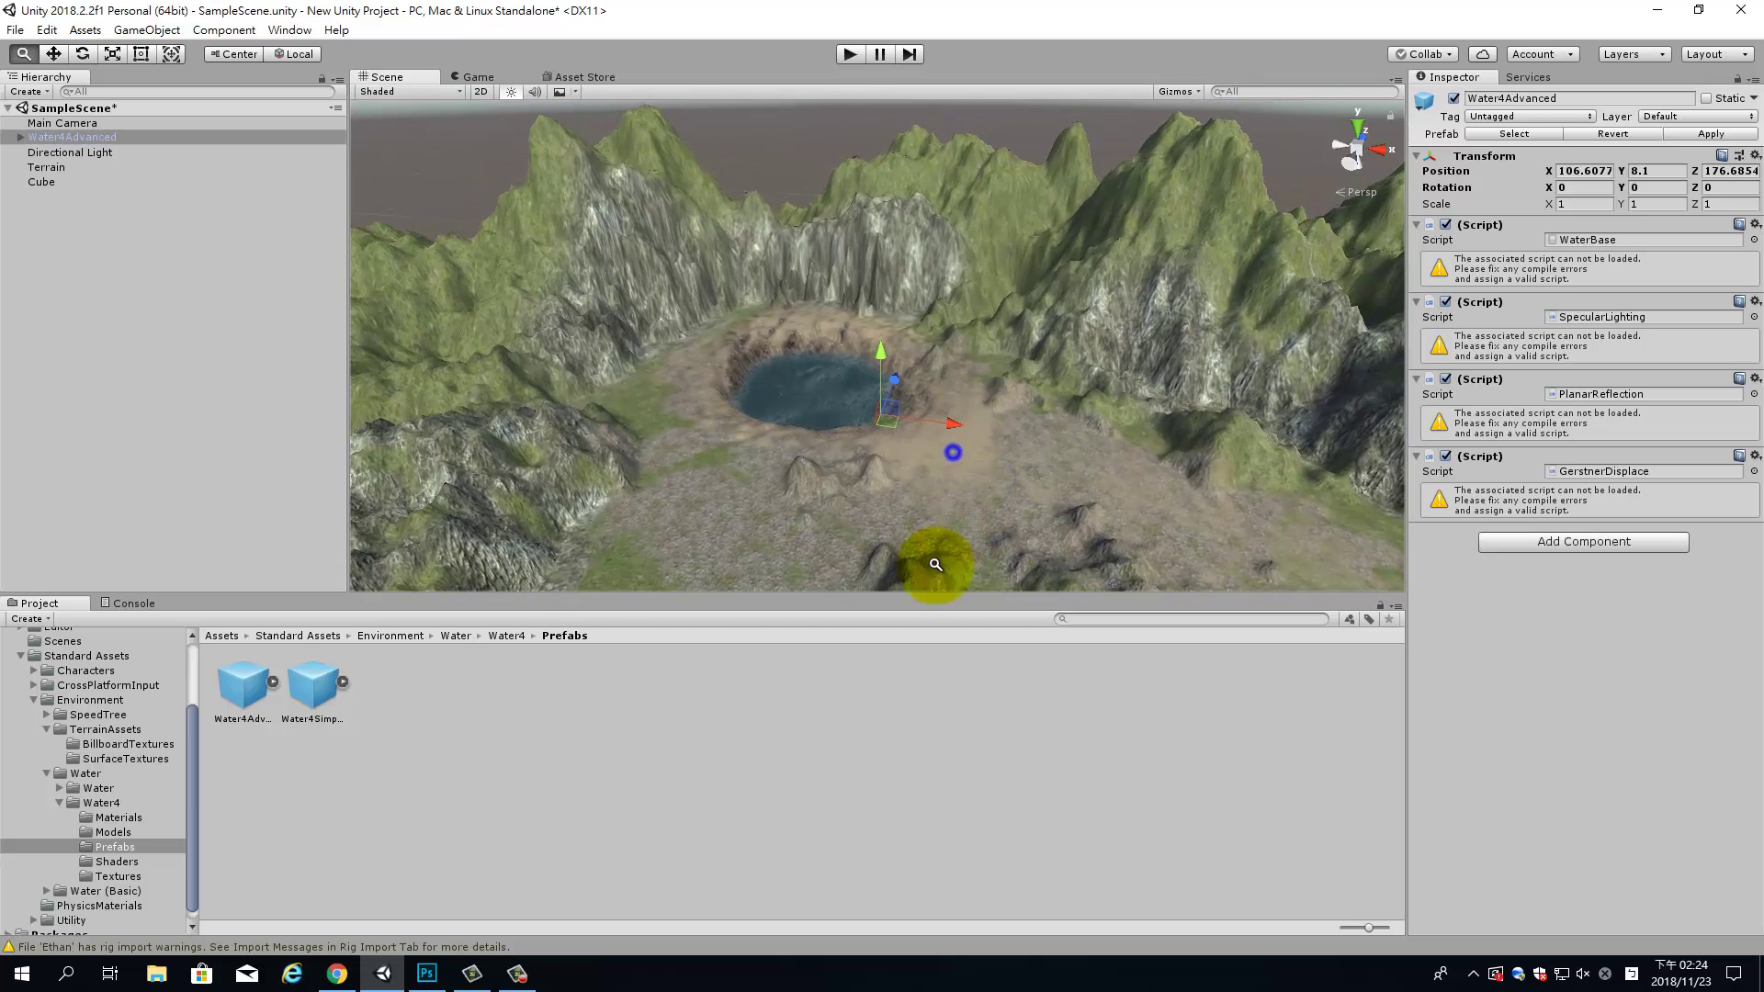
{"action": "right_click_drag", "start_coordinate": [985, 466], "coordinate": [906, 456], "text": "alt"}
{"action": "left_click_drag", "start_coordinate": [897, 433], "coordinate": [906, 411]}
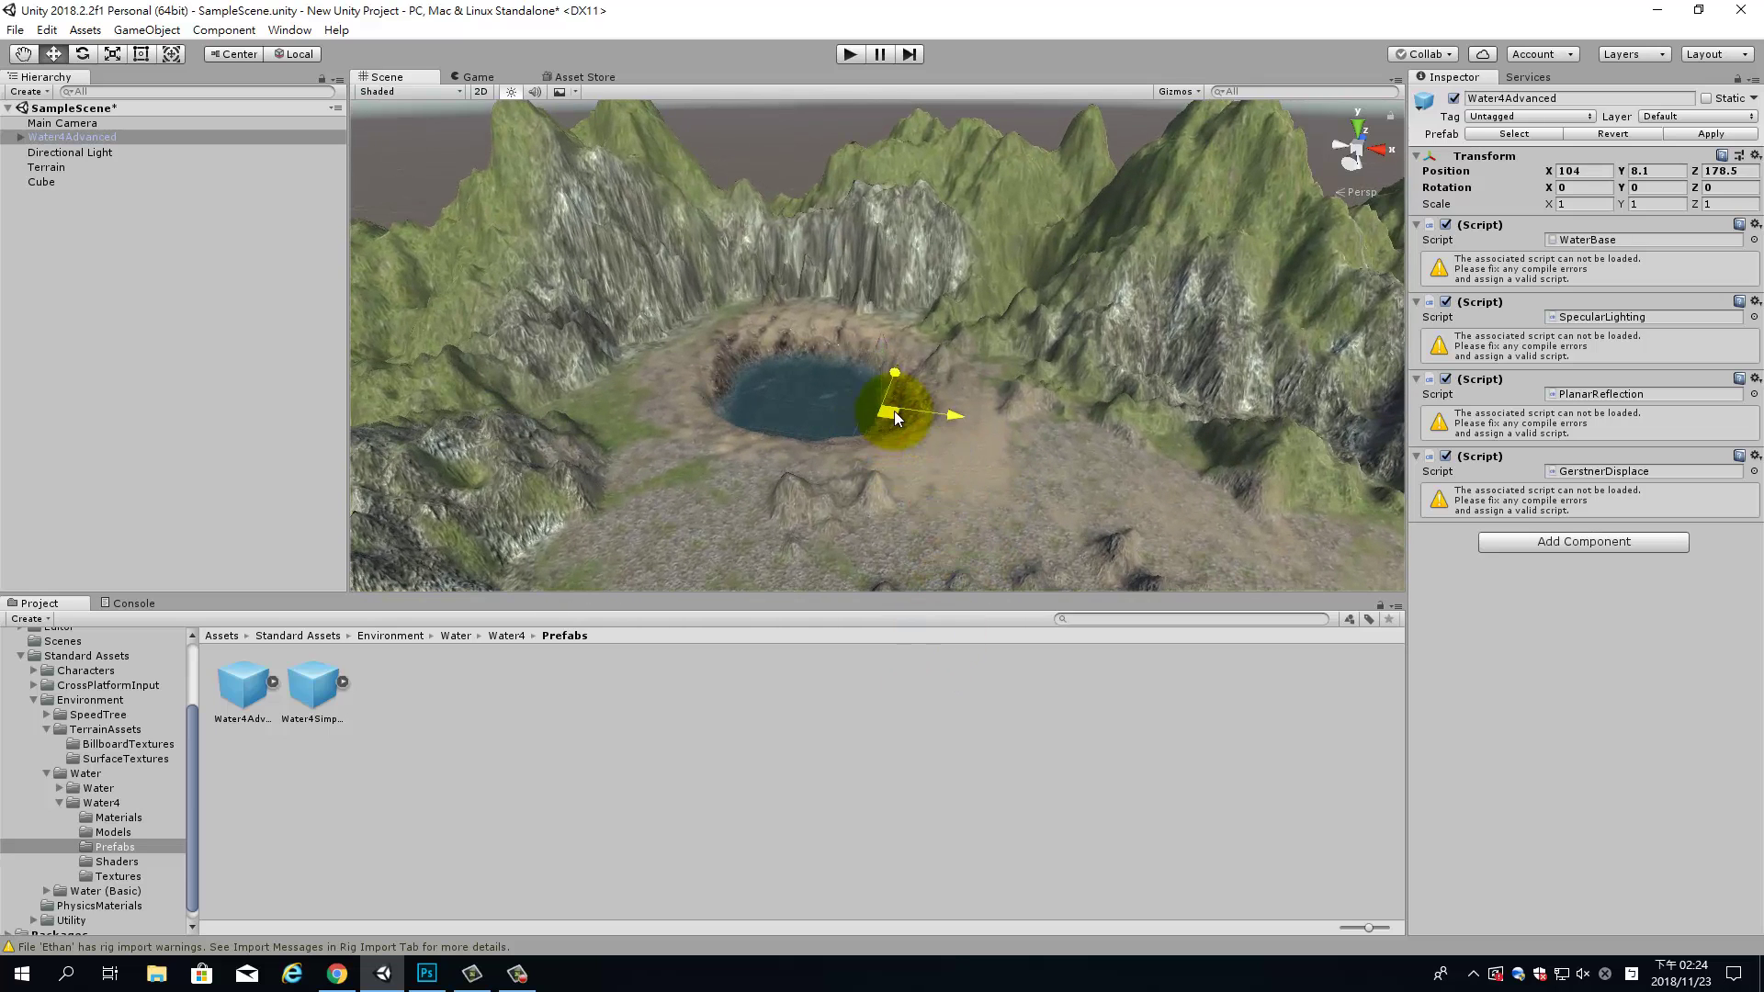
{"action": "mouse_move", "coordinate": [906, 412]}
{"action": "right_mouse_down", "text": "alt"}
{"action": "mouse_move", "coordinate": [904, 547]}
{"action": "mouse_move", "coordinate": [933, 422]}
{"action": "right_mouse_up", "text": "alt"}
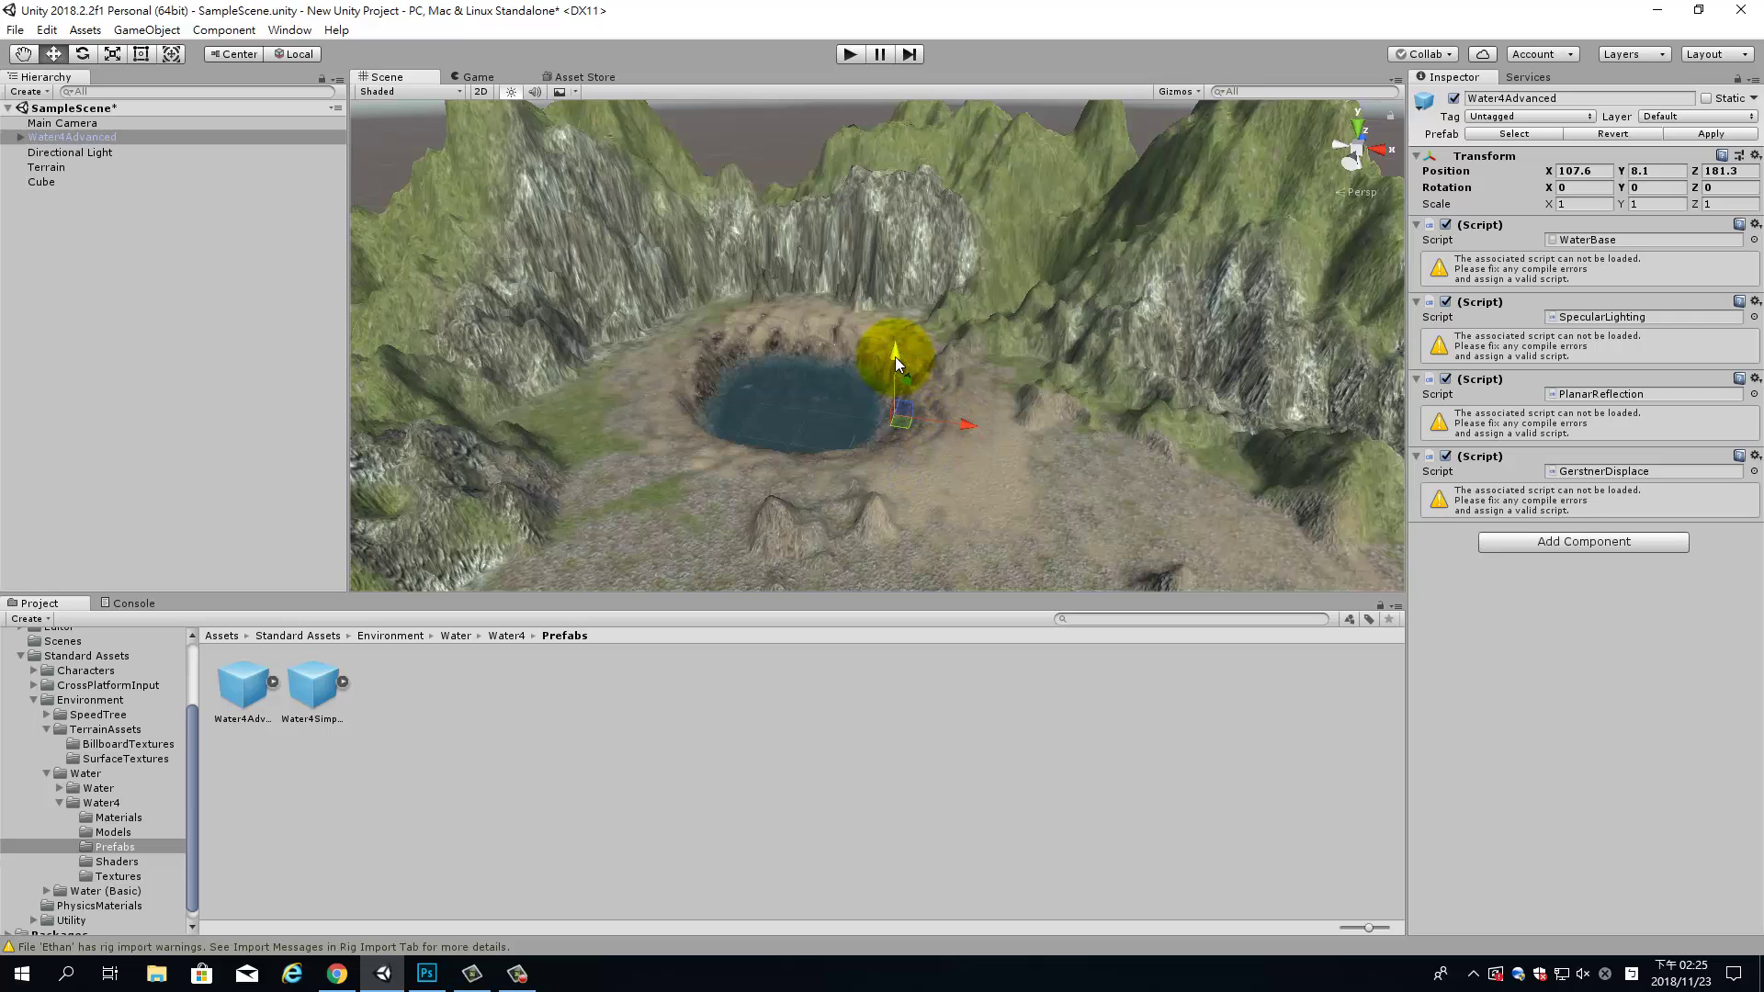
{"action": "left_click_drag", "start_coordinate": [894, 351], "coordinate": [898, 340]}
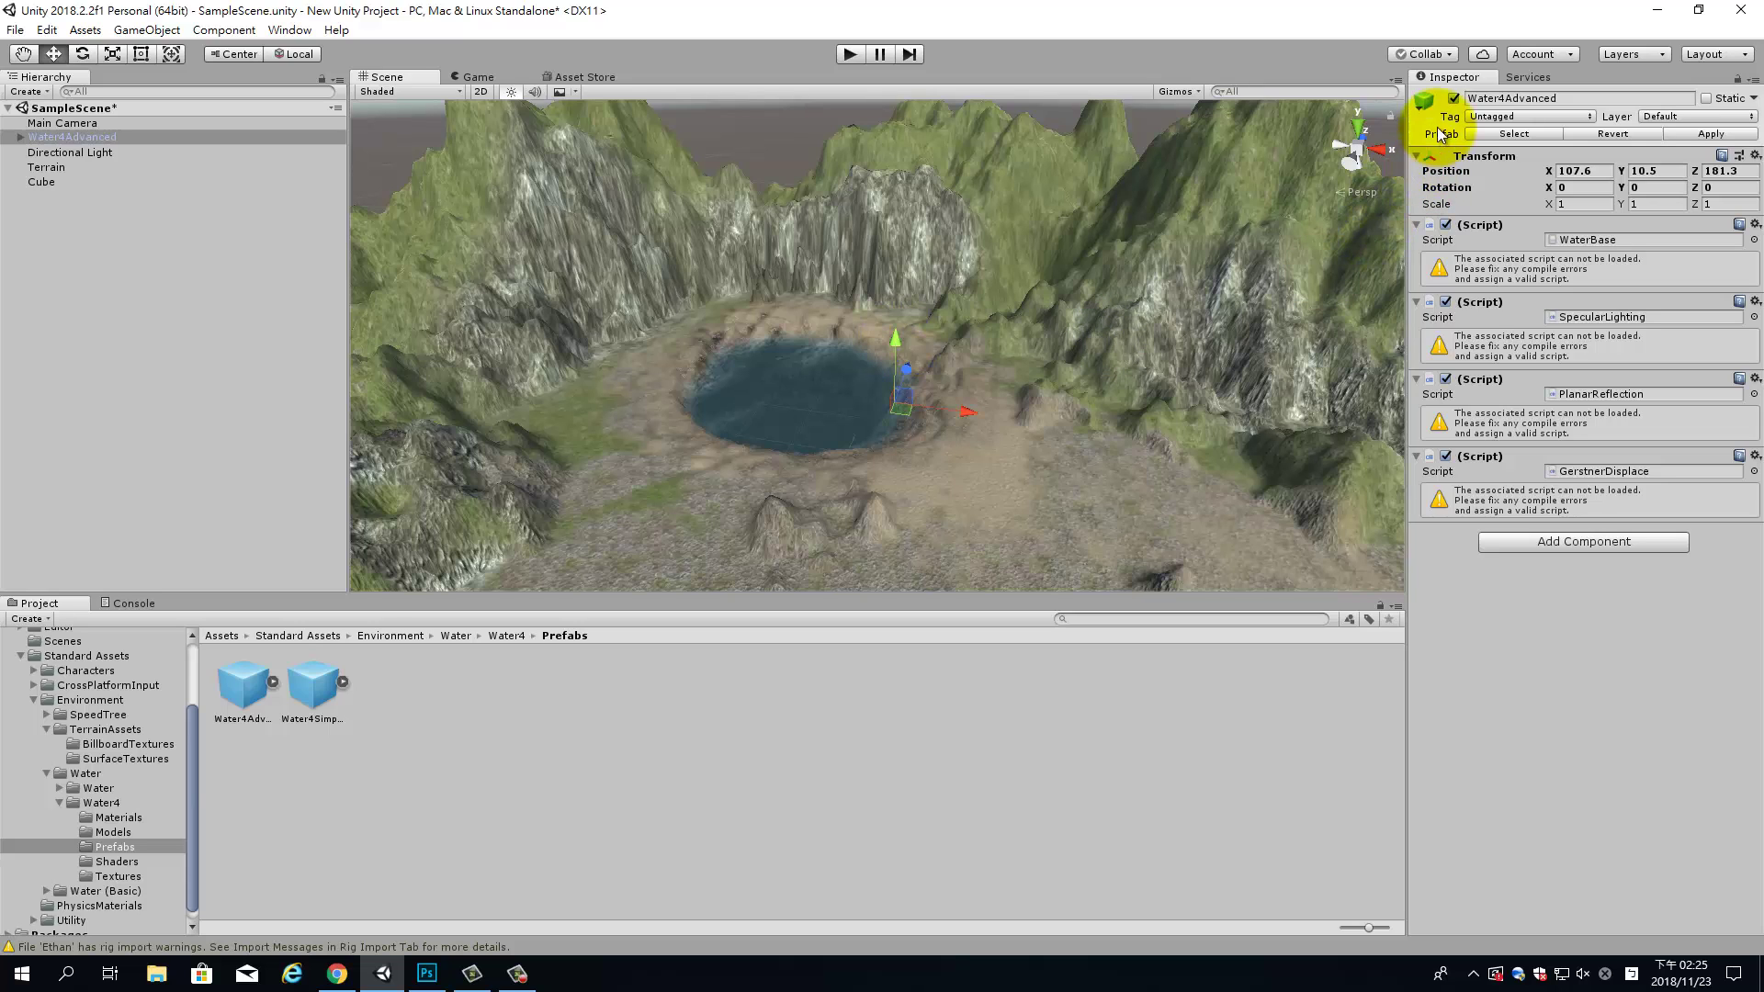
Raise low ridges along the lake's south shore with Raise/Lower at opacity 31.
{"action": "left_click", "coordinate": [998, 496]}
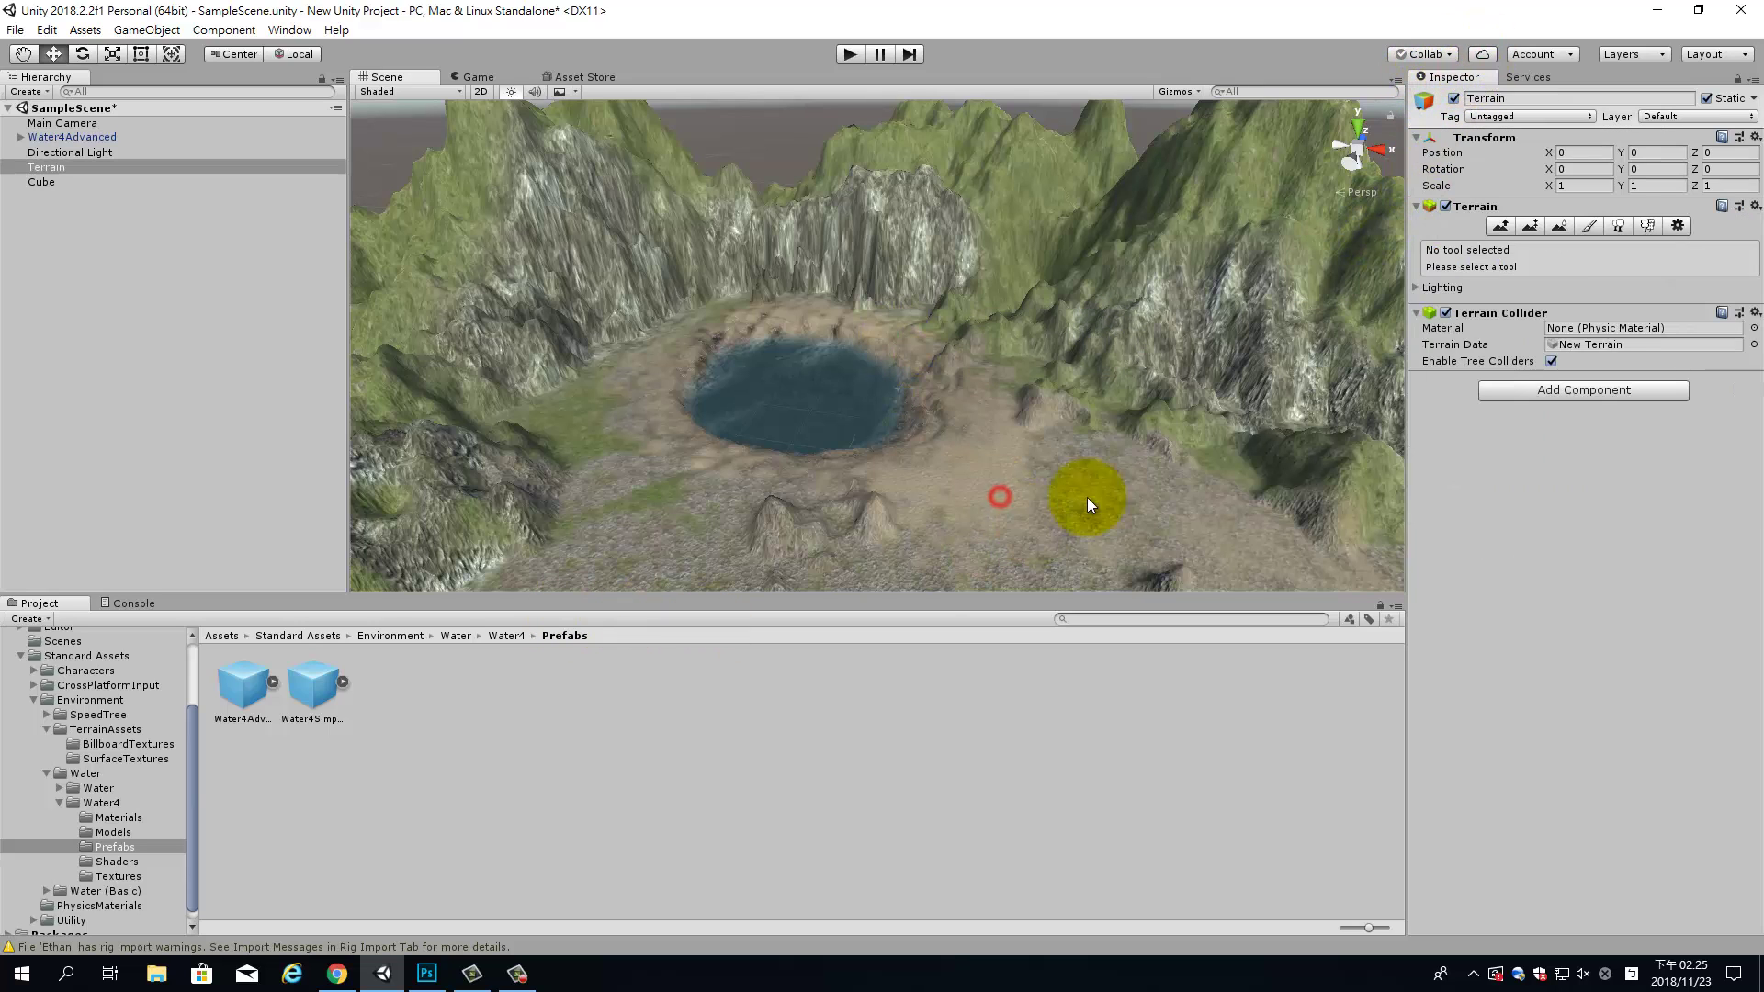
{"action": "left_click", "coordinate": [1496, 227]}
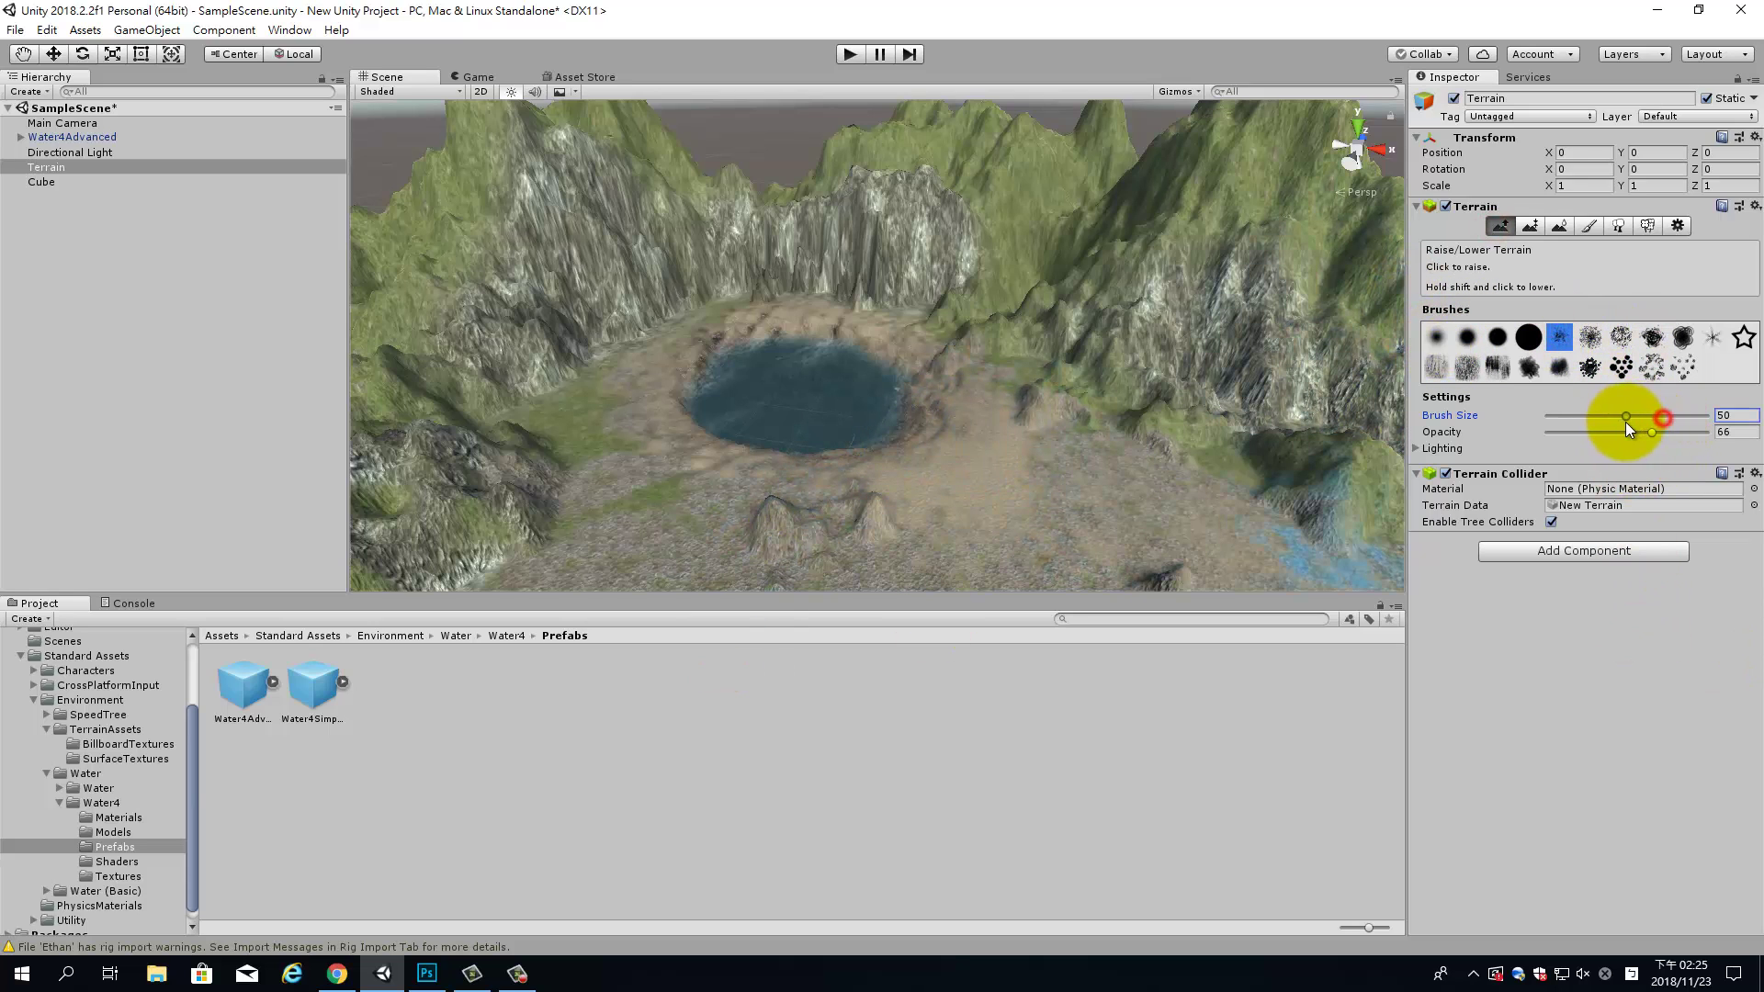
{"action": "mouse_move", "coordinate": [1650, 432]}
{"action": "left_mouse_down"}
{"action": "mouse_move", "coordinate": [1596, 431]}
{"action": "mouse_move", "coordinate": [1622, 415]}
{"action": "left_mouse_up"}
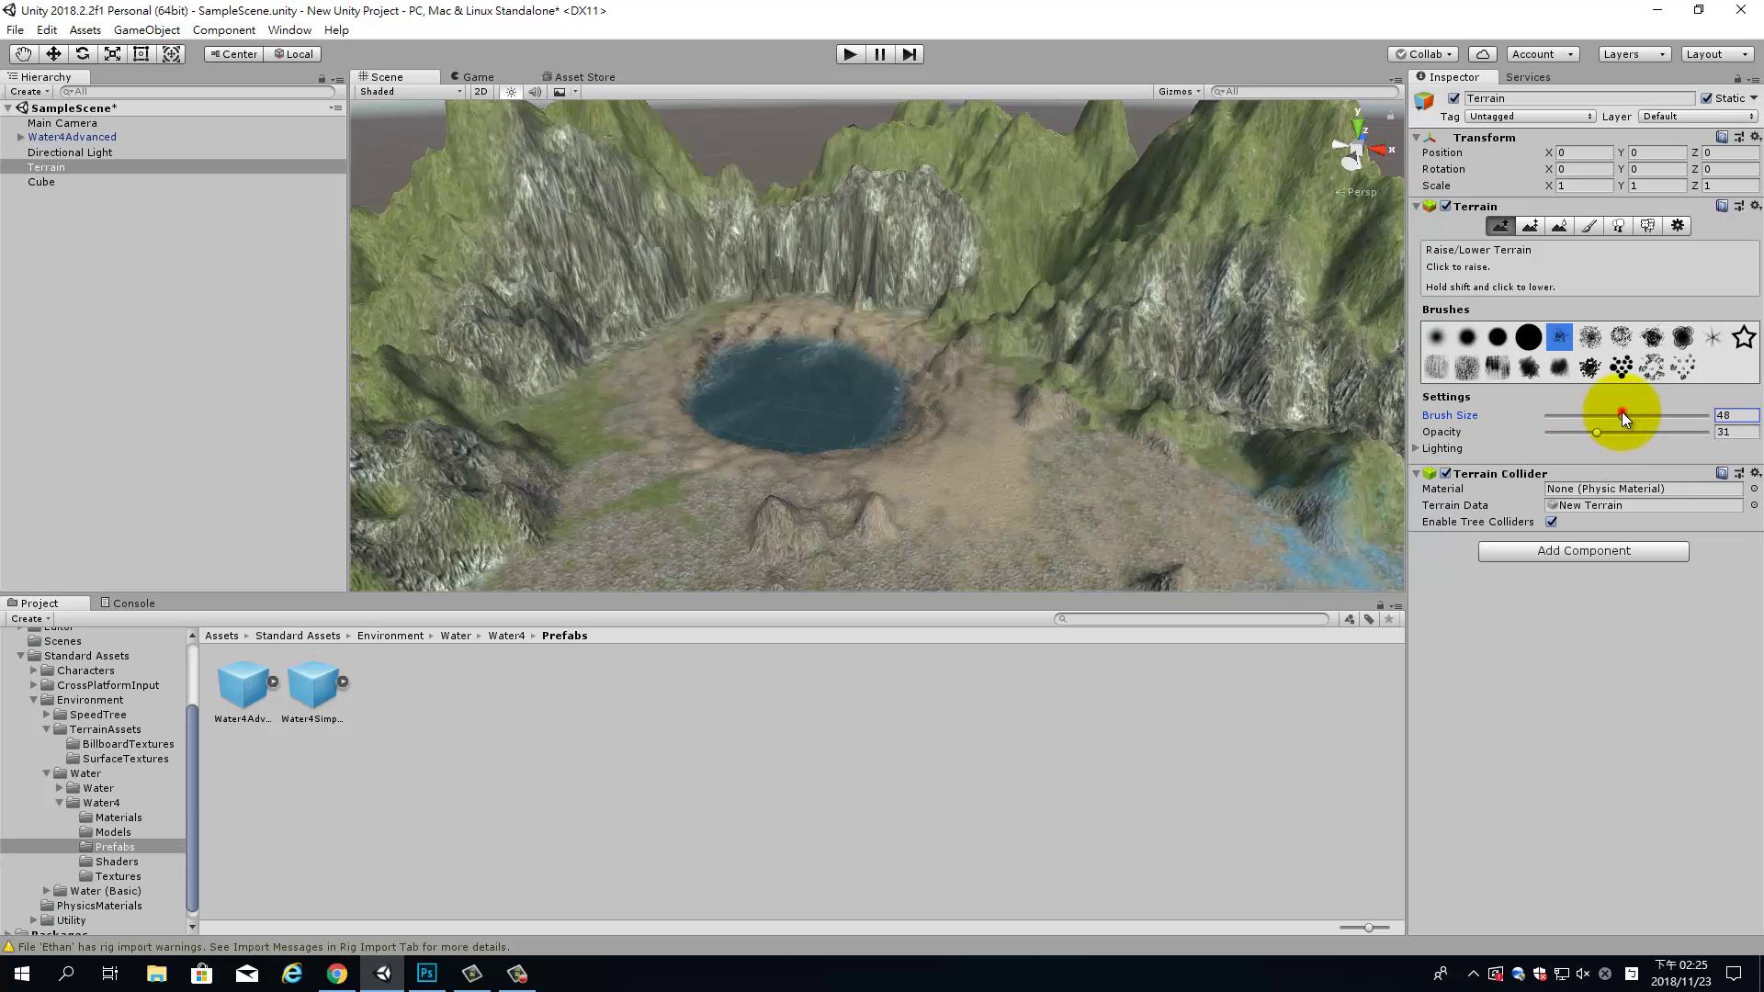
{"action": "left_click", "coordinate": [901, 442]}
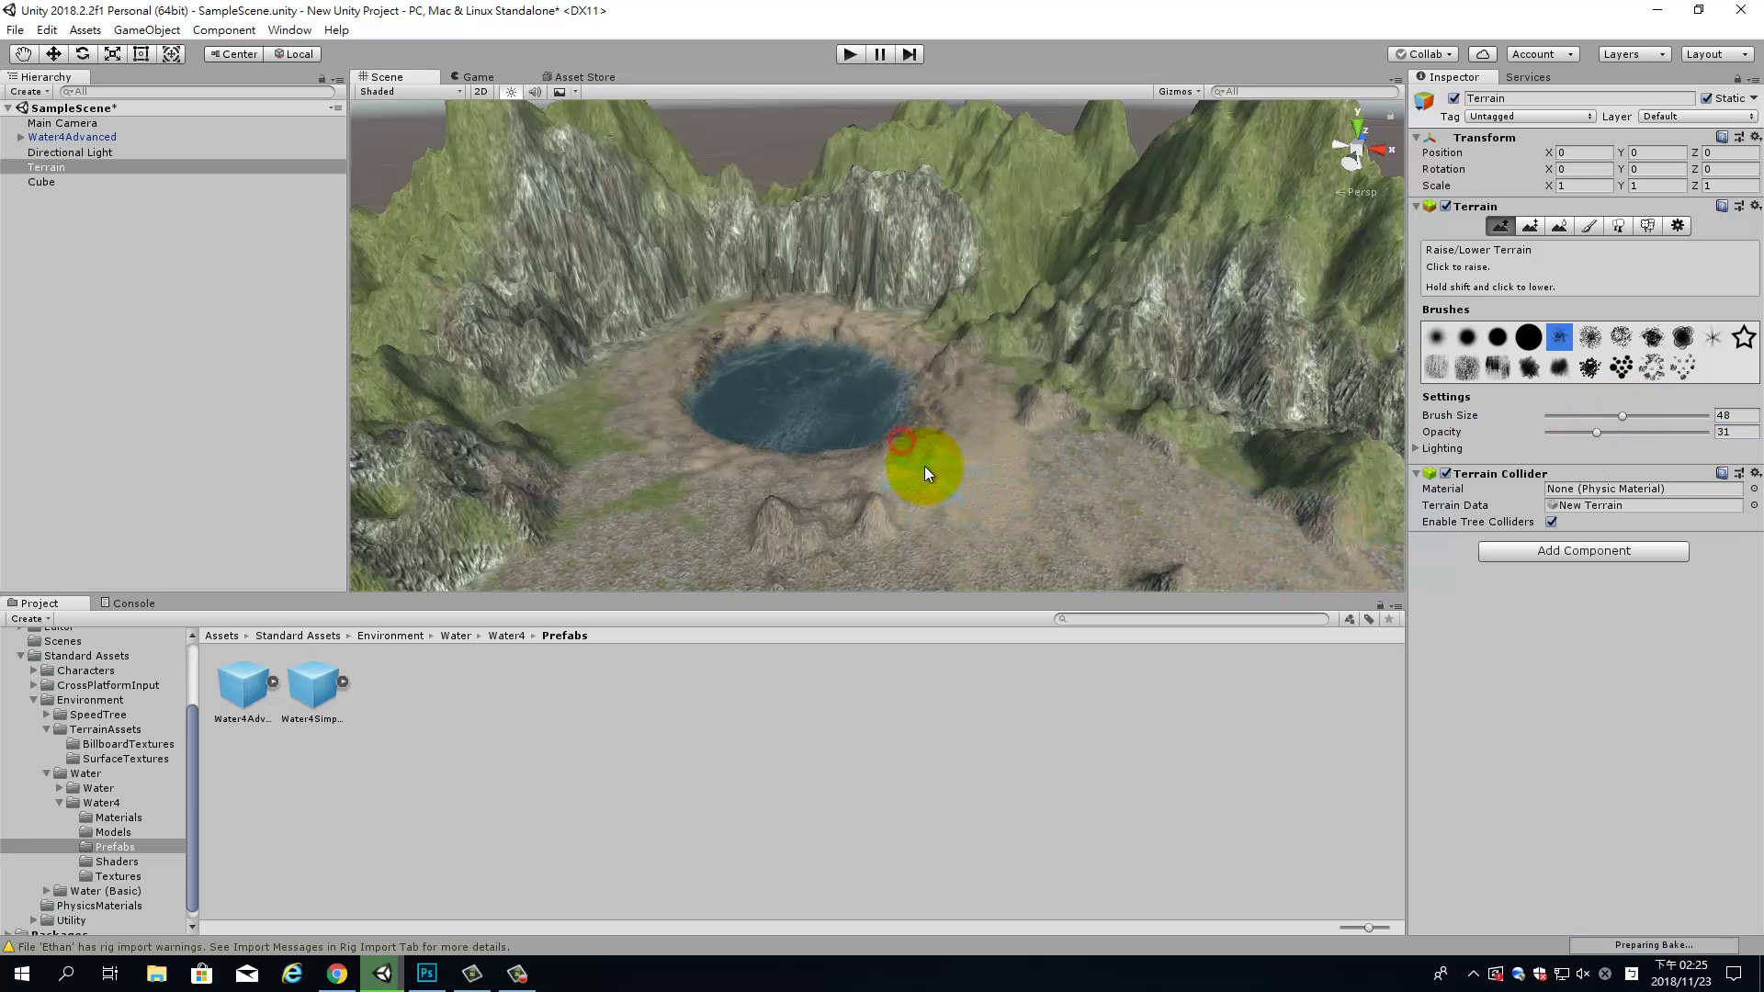
{"action": "mouse_move", "coordinate": [890, 442]}
{"action": "left_mouse_down"}
{"action": "mouse_move", "coordinate": [949, 467]}
{"action": "mouse_move", "coordinate": [774, 454]}
{"action": "left_mouse_up"}
{"action": "left_click", "coordinate": [749, 452]}
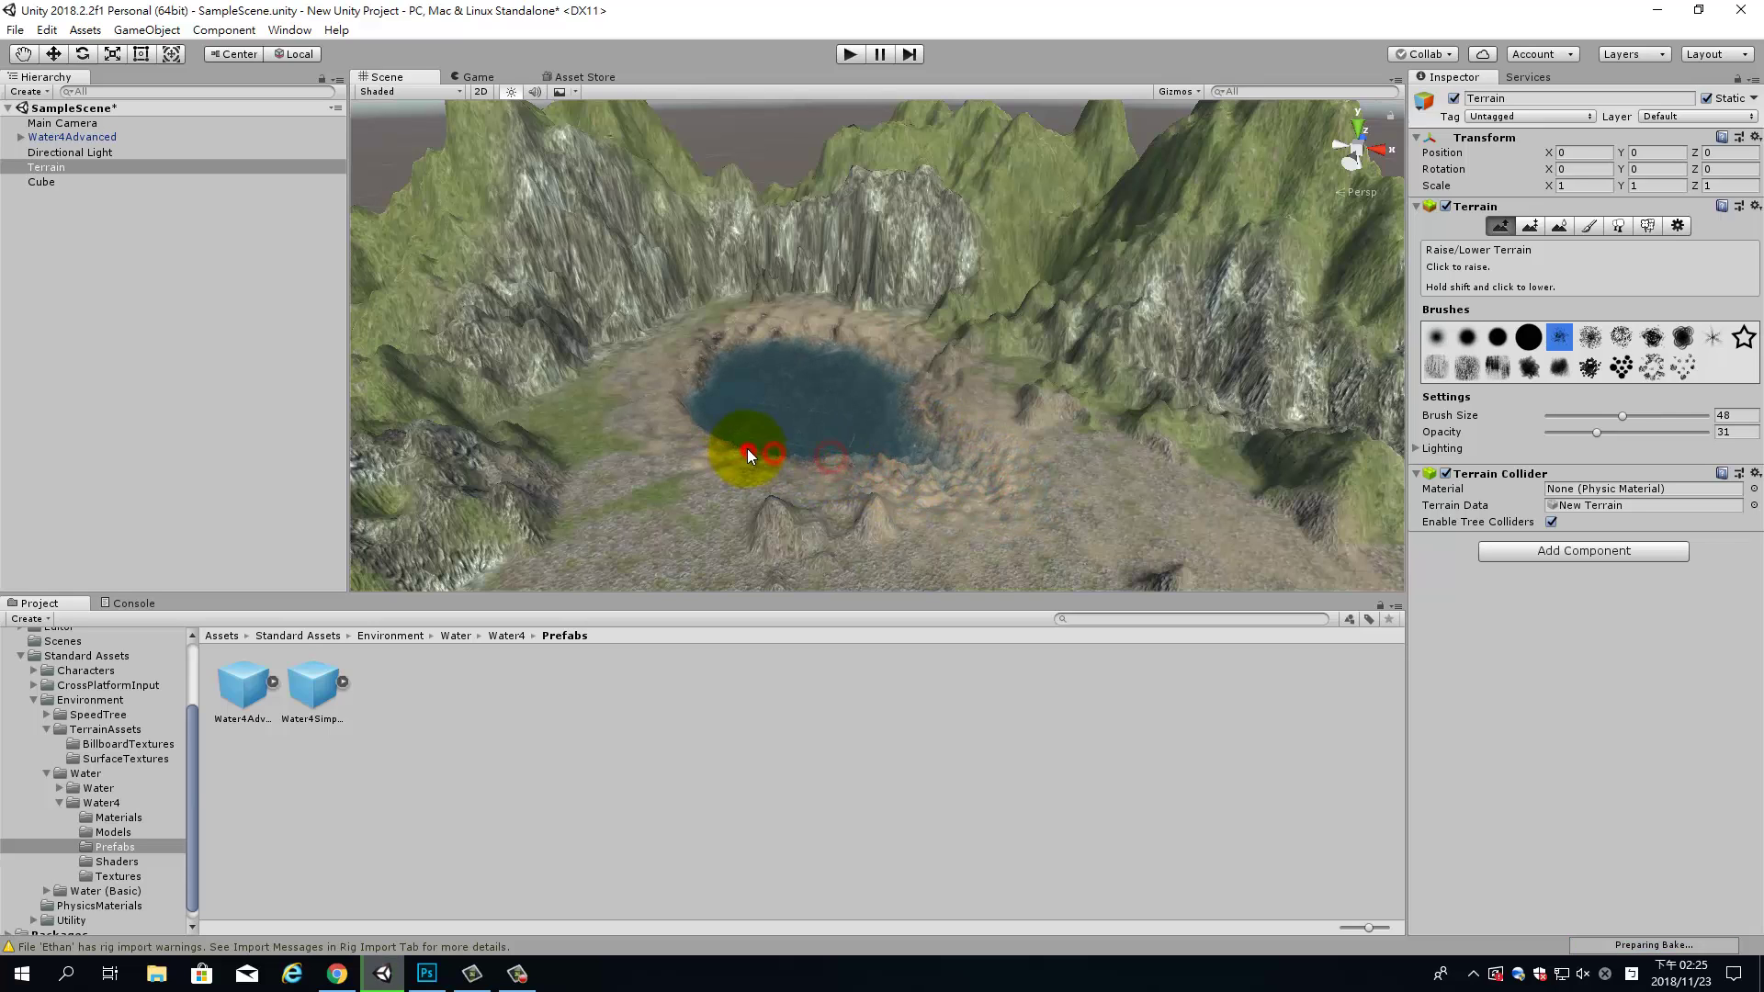
{"action": "scroll", "coordinate": [1056, 478], "scroll_direction": "up", "scroll_amount": 2}
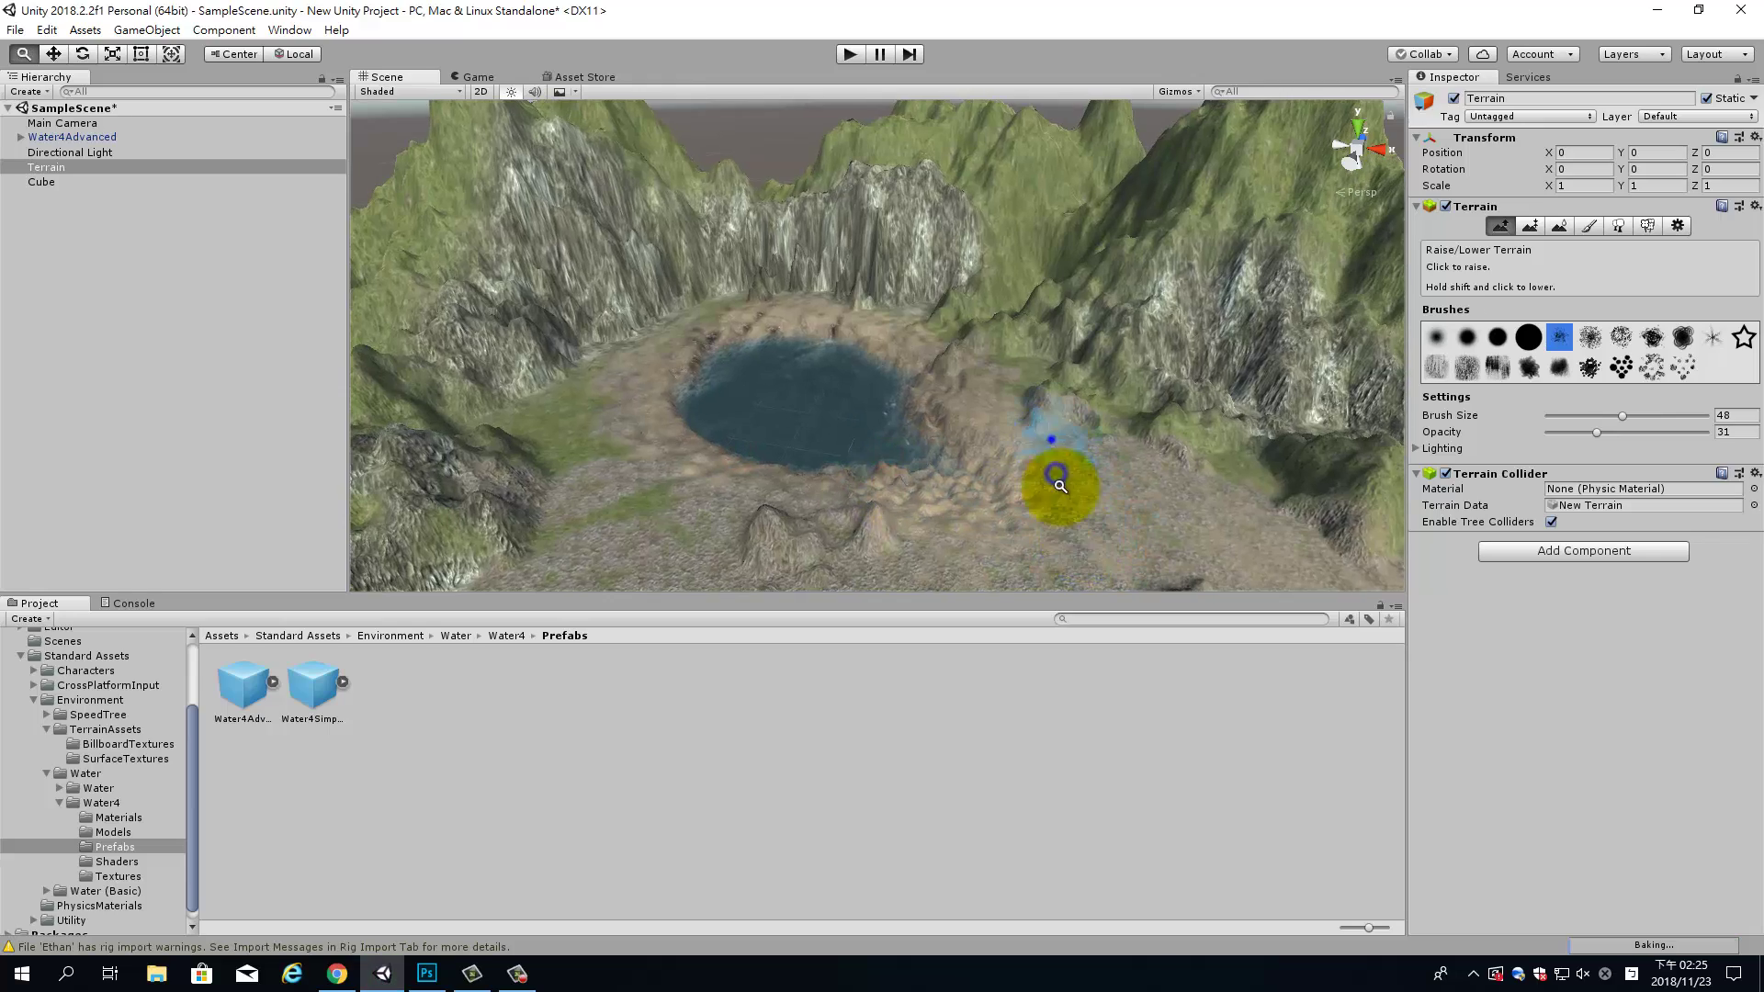
{"action": "mouse_move", "coordinate": [1060, 484]}
{"action": "left_mouse_down", "text": "alt"}
{"action": "mouse_move", "coordinate": [1031, 493]}
{"action": "mouse_move", "coordinate": [1173, 461]}
{"action": "mouse_move", "coordinate": [1043, 472]}
{"action": "mouse_move", "coordinate": [1137, 503]}
{"action": "mouse_move", "coordinate": [1102, 488]}
{"action": "mouse_move", "coordinate": [965, 503]}
{"action": "left_mouse_up", "text": "alt"}
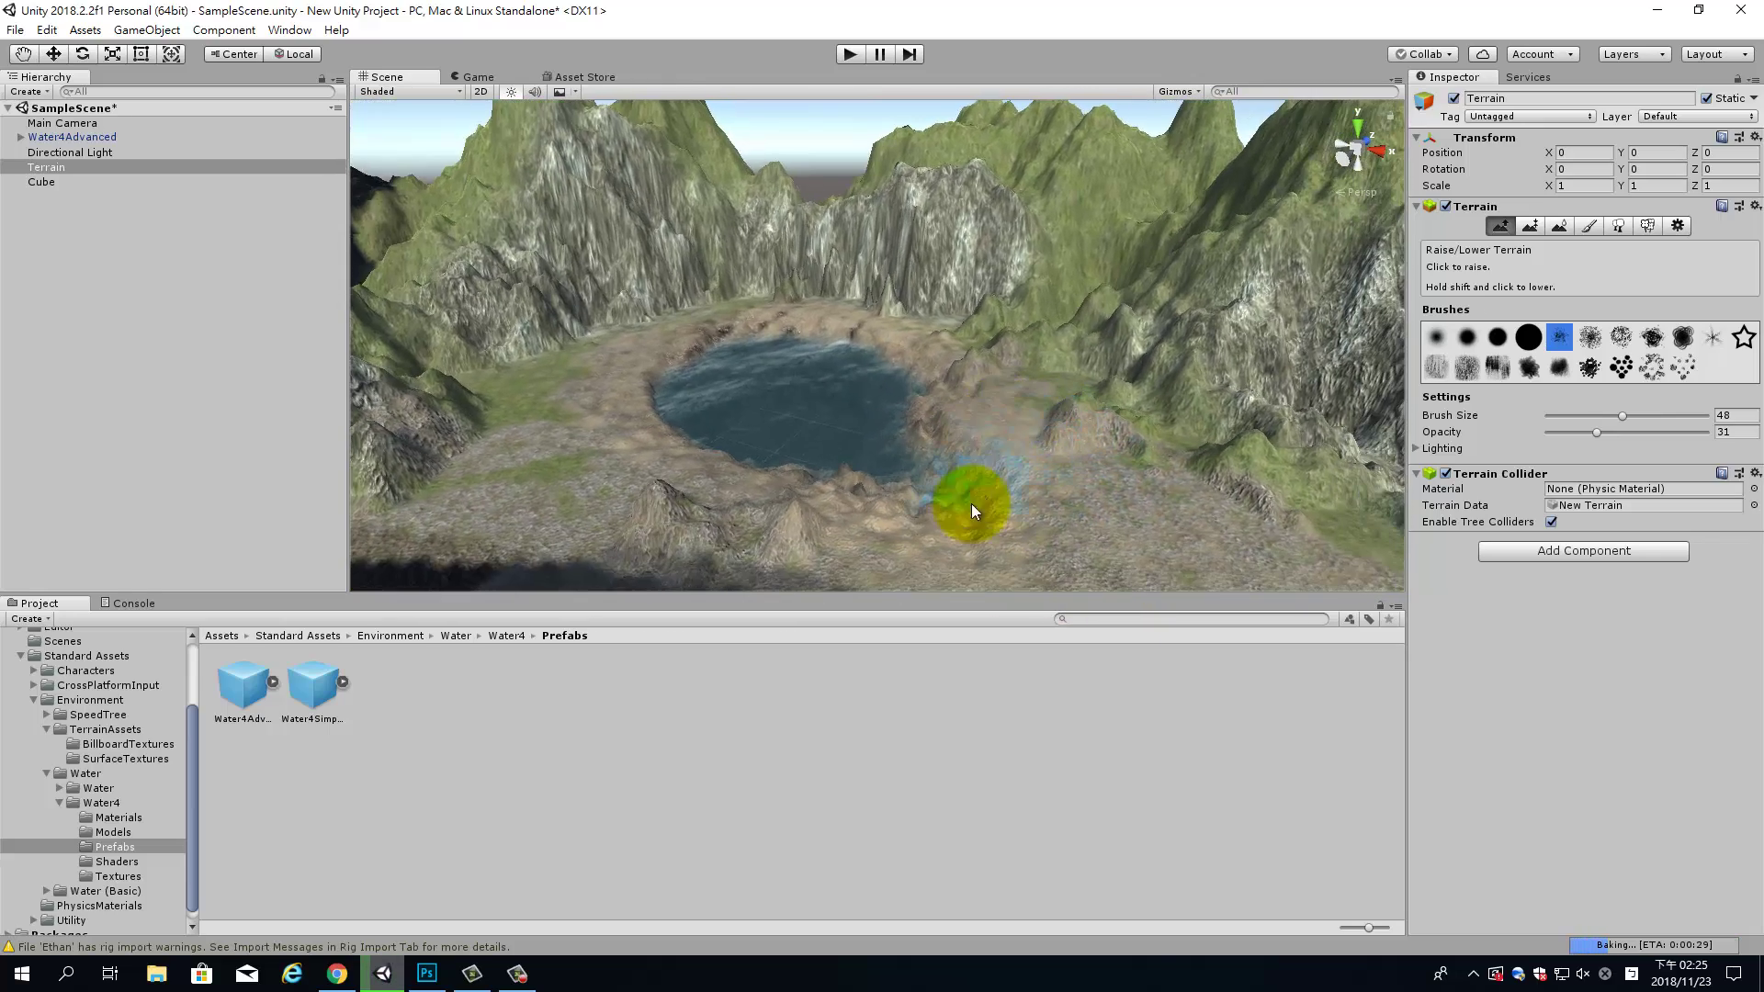
Smooth the lake's southern shore with Smooth Height at size 48, opacity 31.
{"action": "left_click", "coordinate": [1558, 226]}
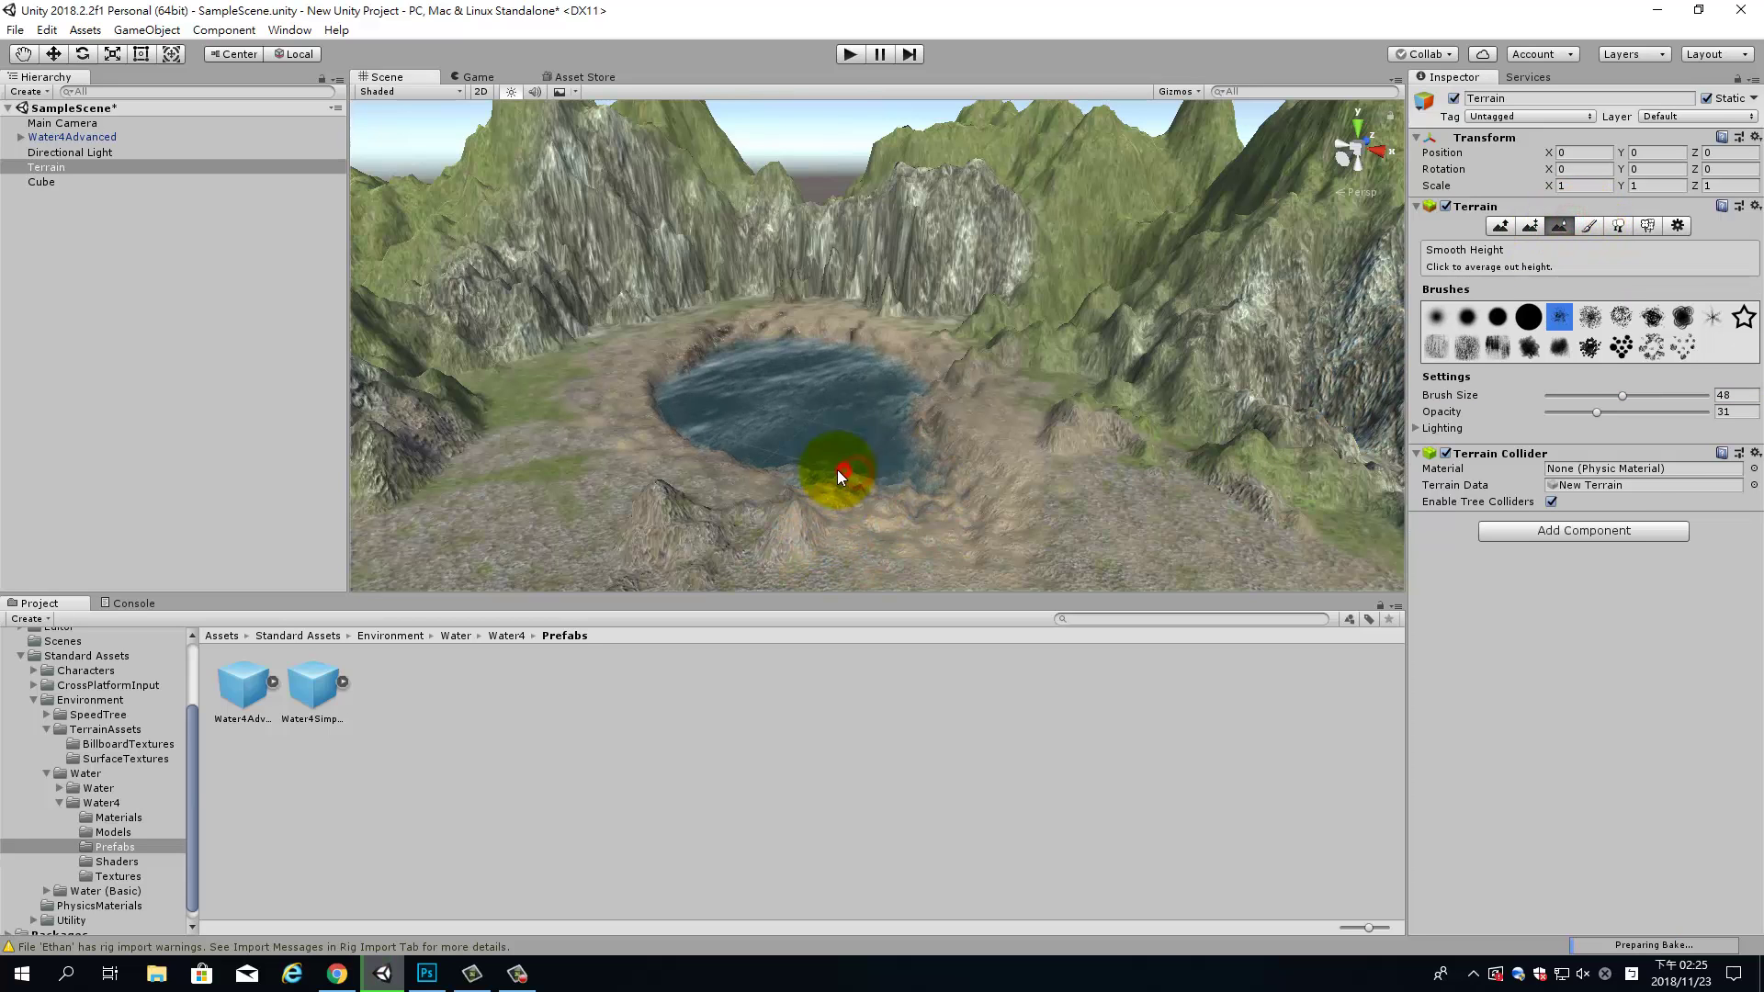
{"action": "left_click_drag", "start_coordinate": [836, 471], "coordinate": [945, 525]}
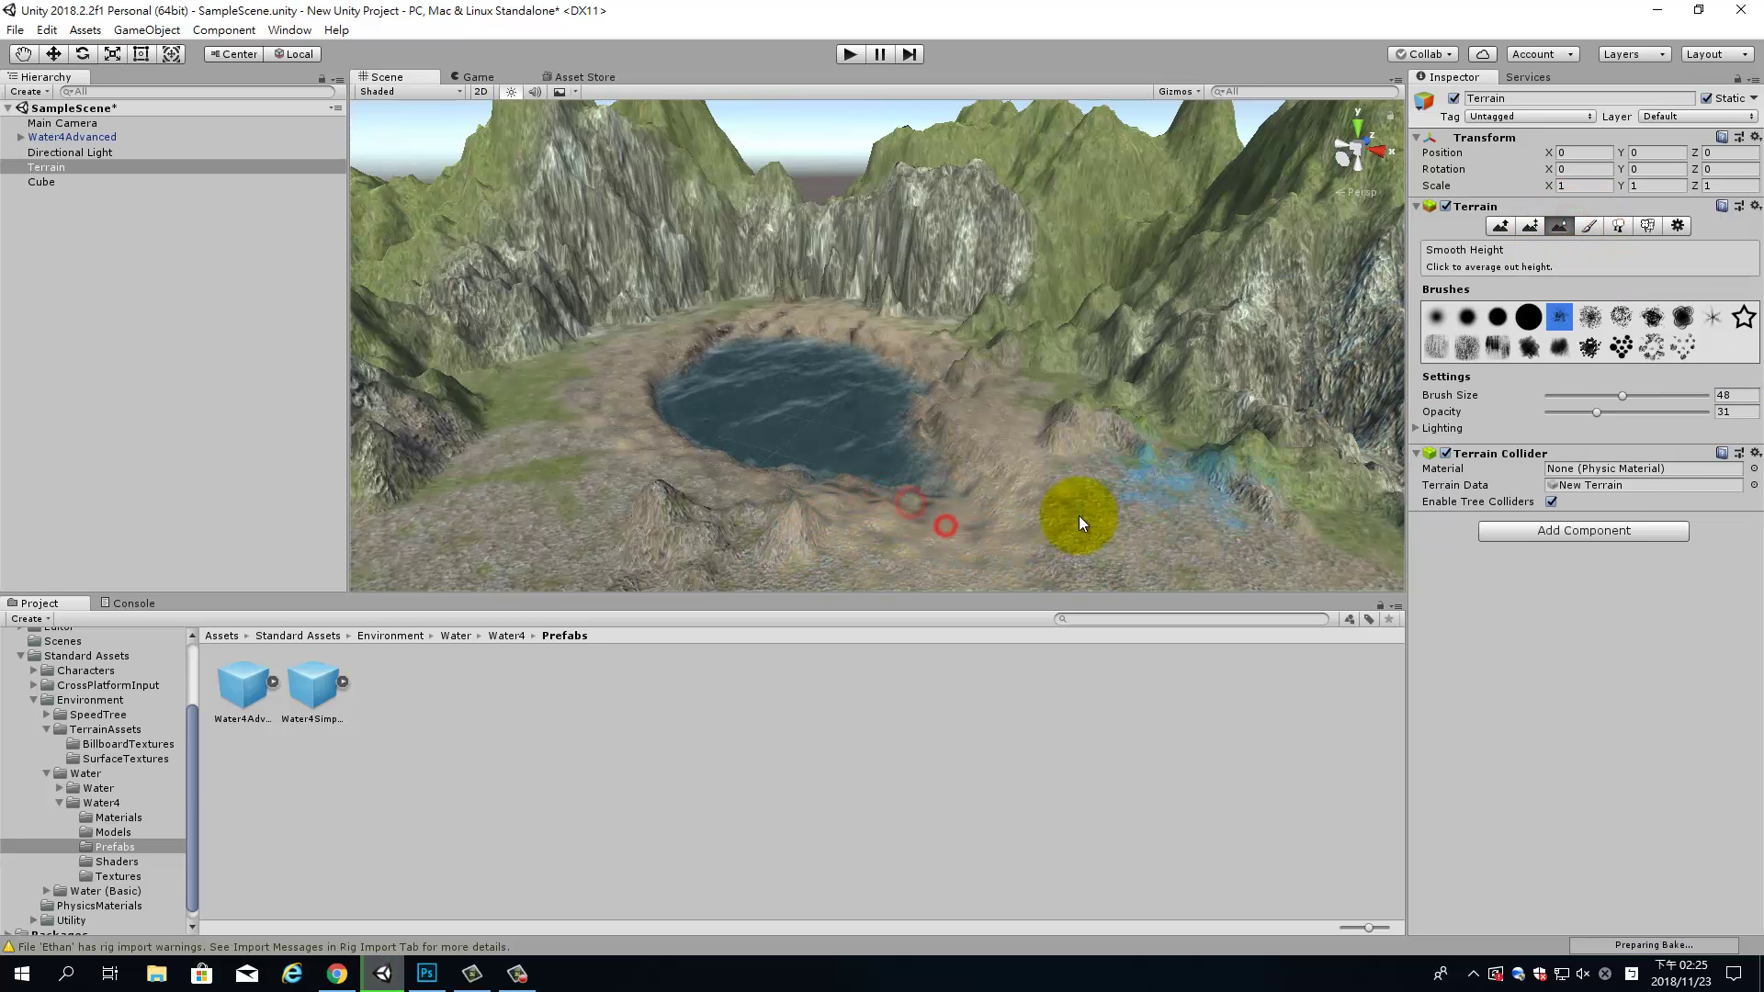
{"action": "mouse_move", "coordinate": [1078, 515]}
{"action": "left_mouse_down", "text": "alt"}
{"action": "mouse_move", "coordinate": [1453, 485]}
{"action": "mouse_move", "coordinate": [655, 506]}
{"action": "mouse_move", "coordinate": [971, 493]}
{"action": "mouse_move", "coordinate": [1159, 527]}
{"action": "left_mouse_up", "text": "alt"}
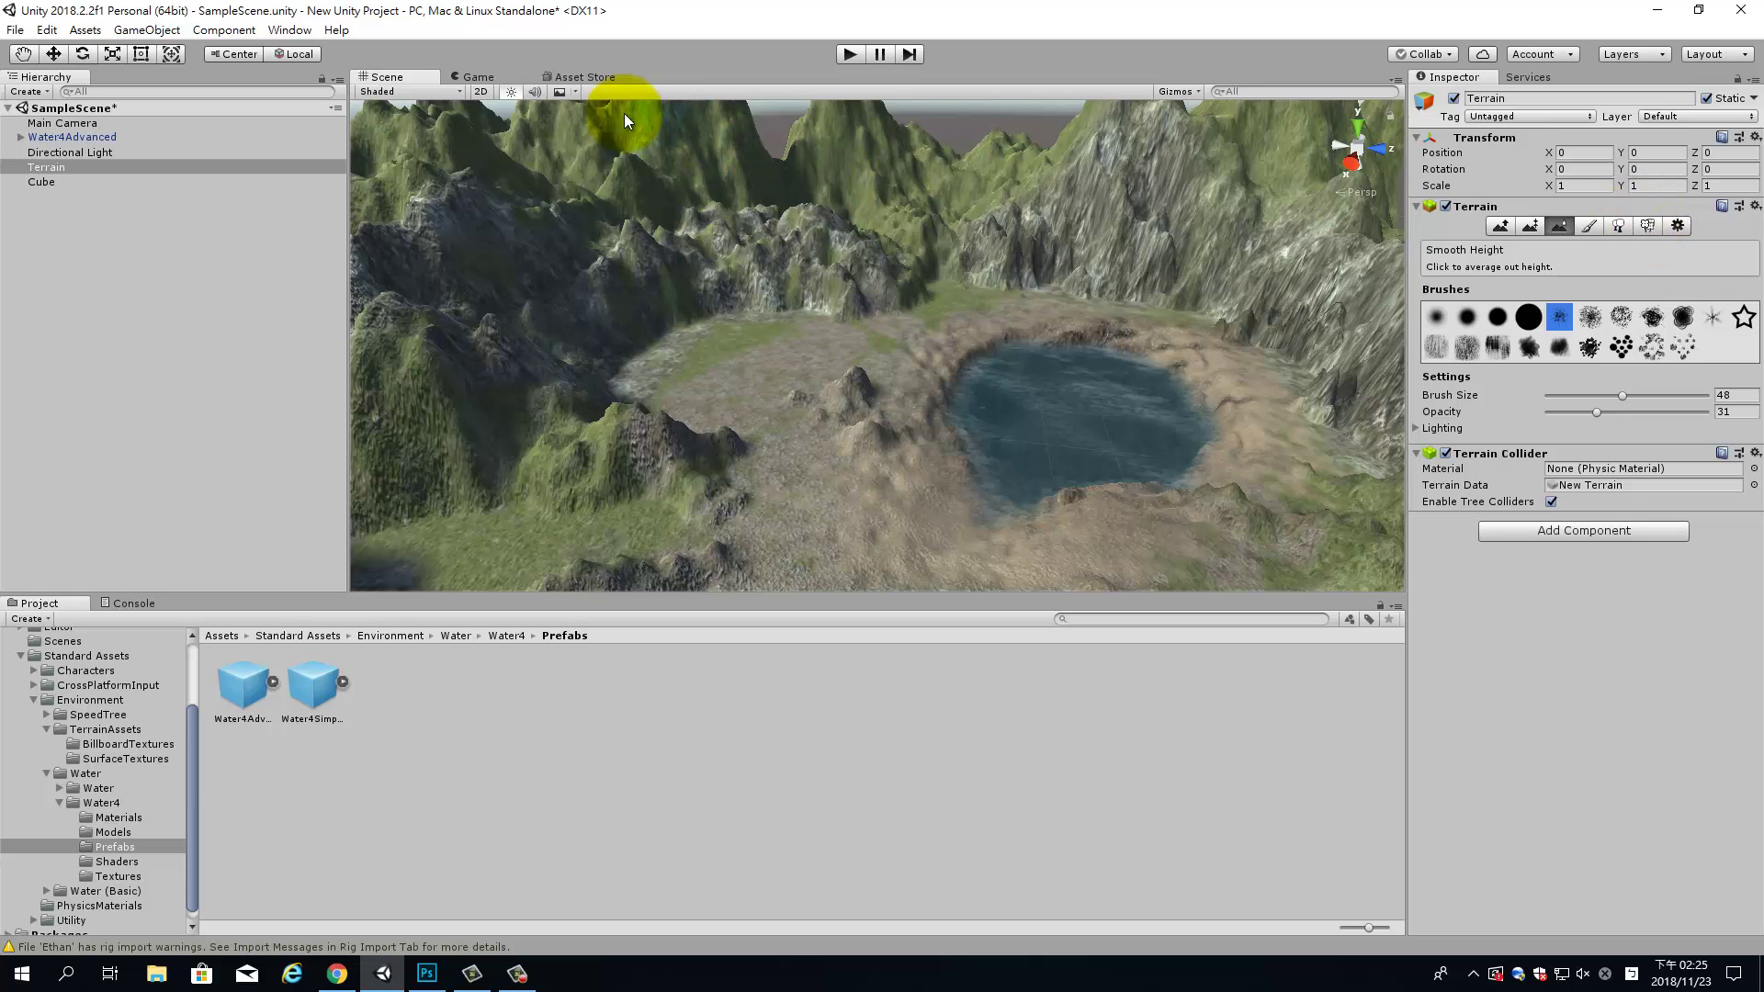
Open the Asset Store and filter it to the Props category.
{"action": "left_click", "coordinate": [599, 79]}
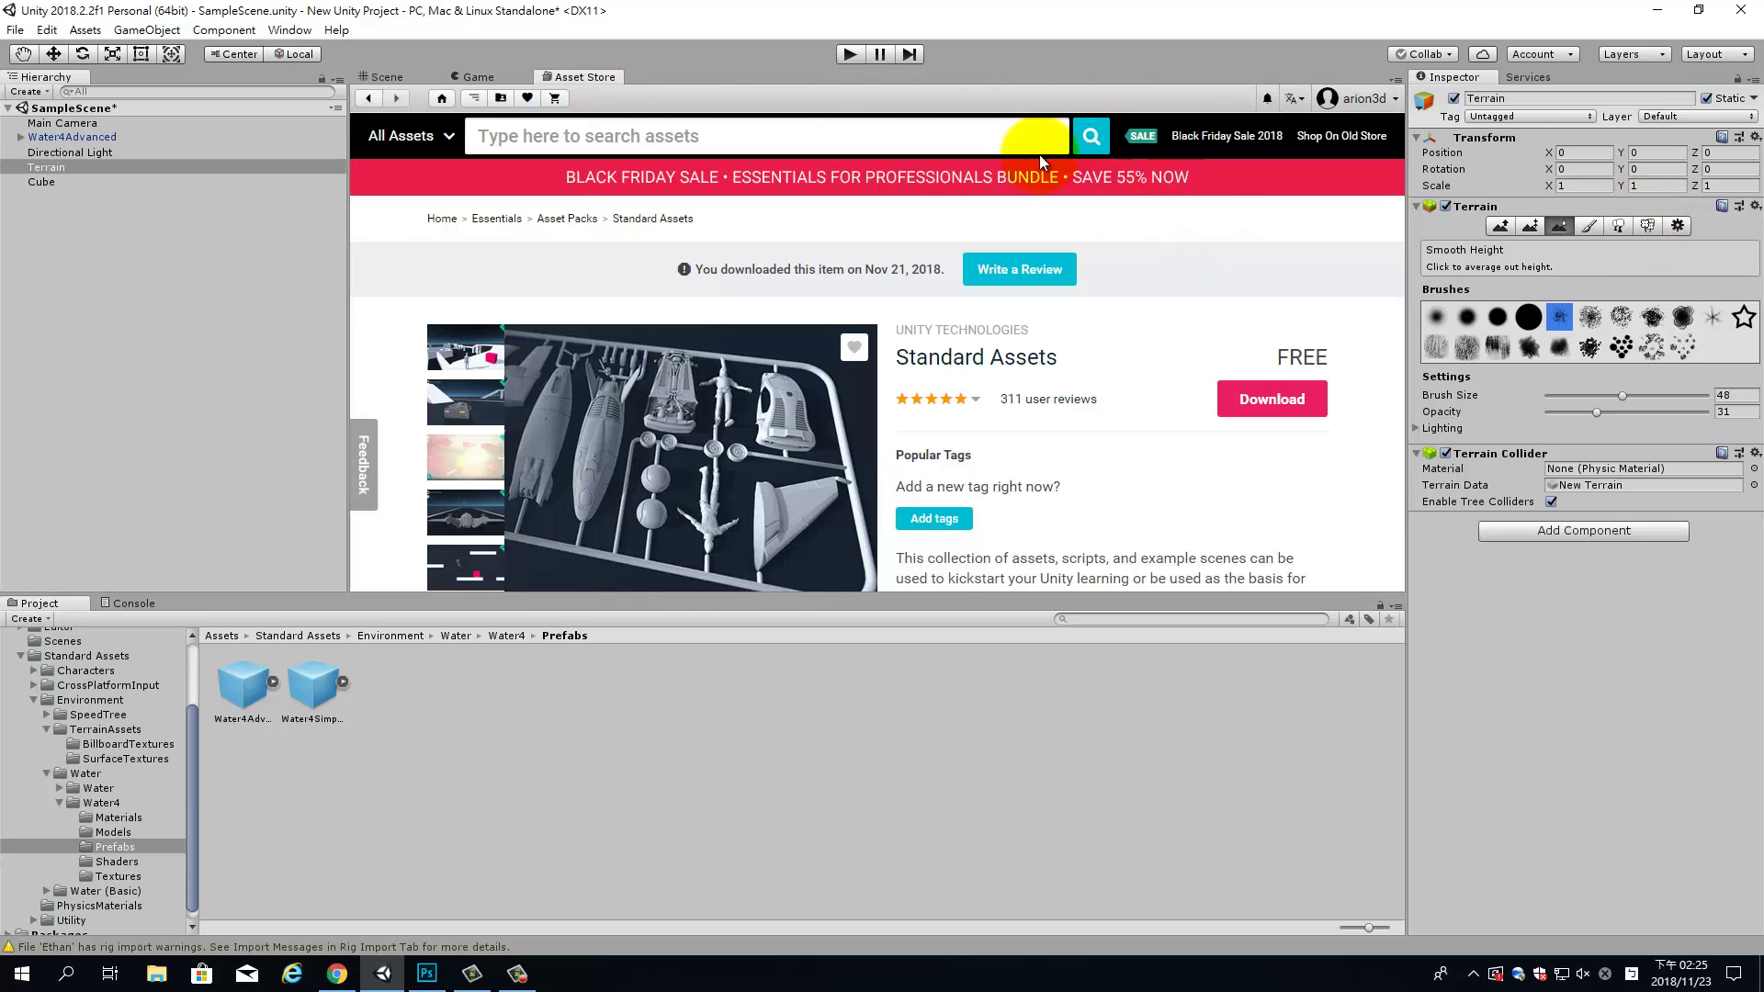
{"action": "left_click", "coordinate": [452, 139]}
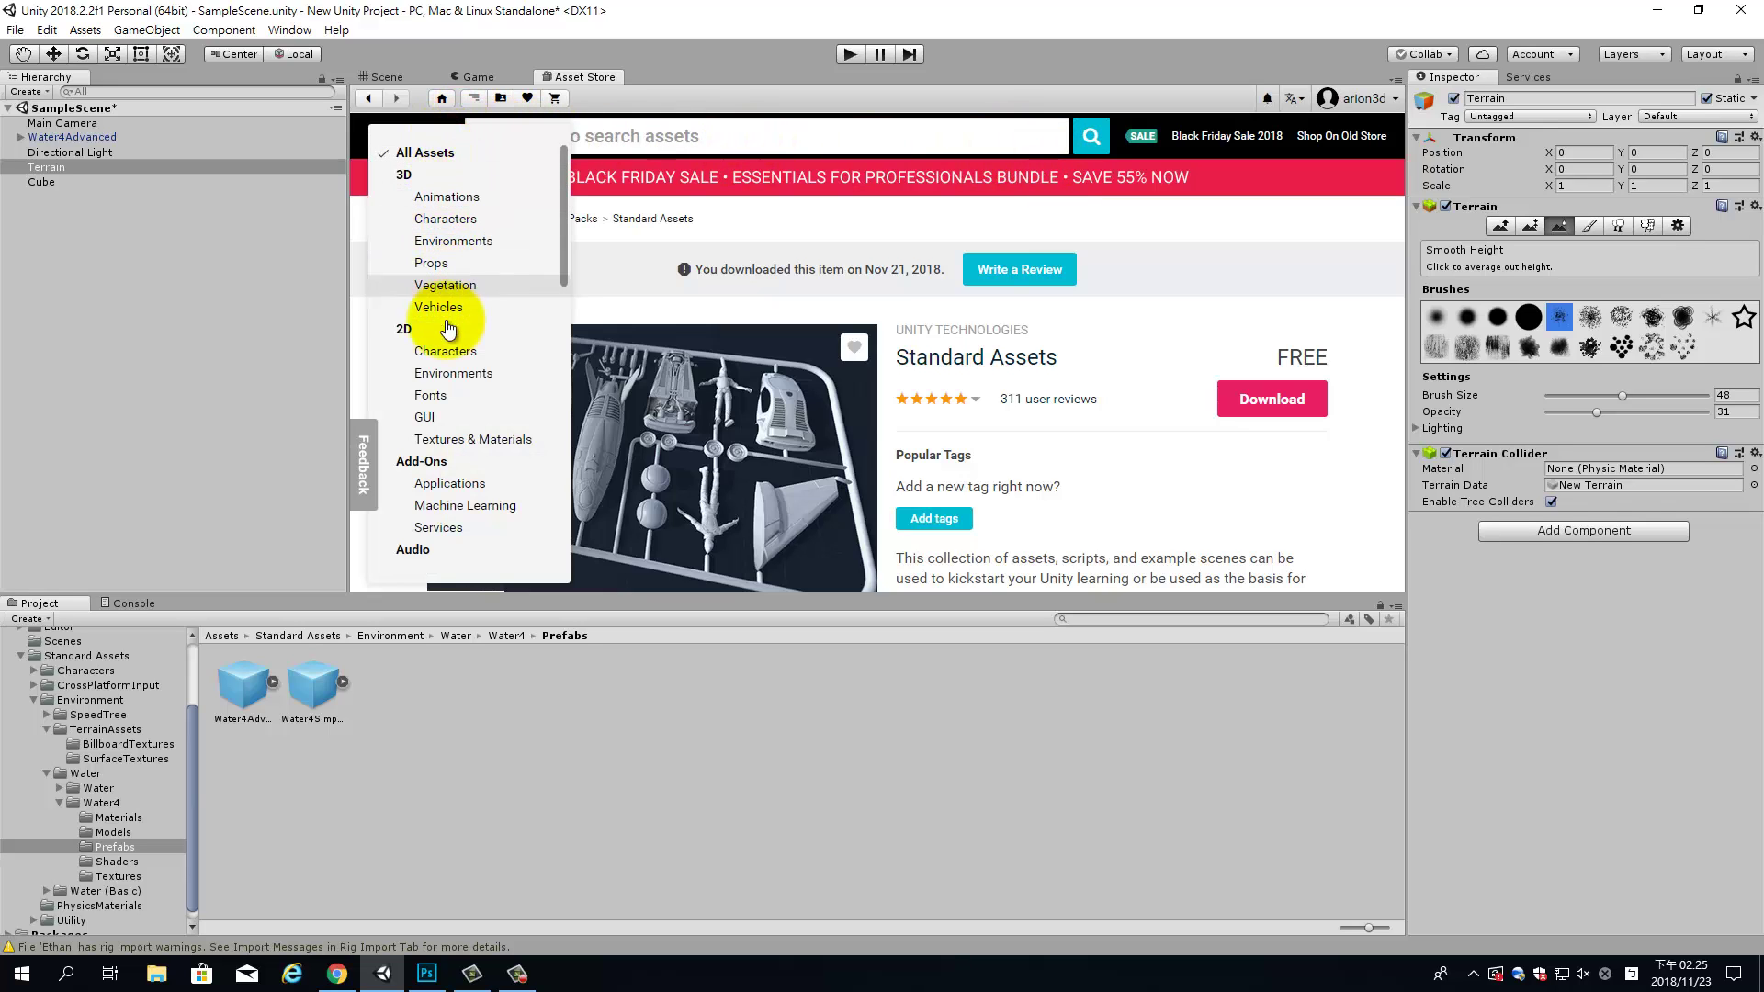
{"action": "left_click", "coordinate": [453, 263]}
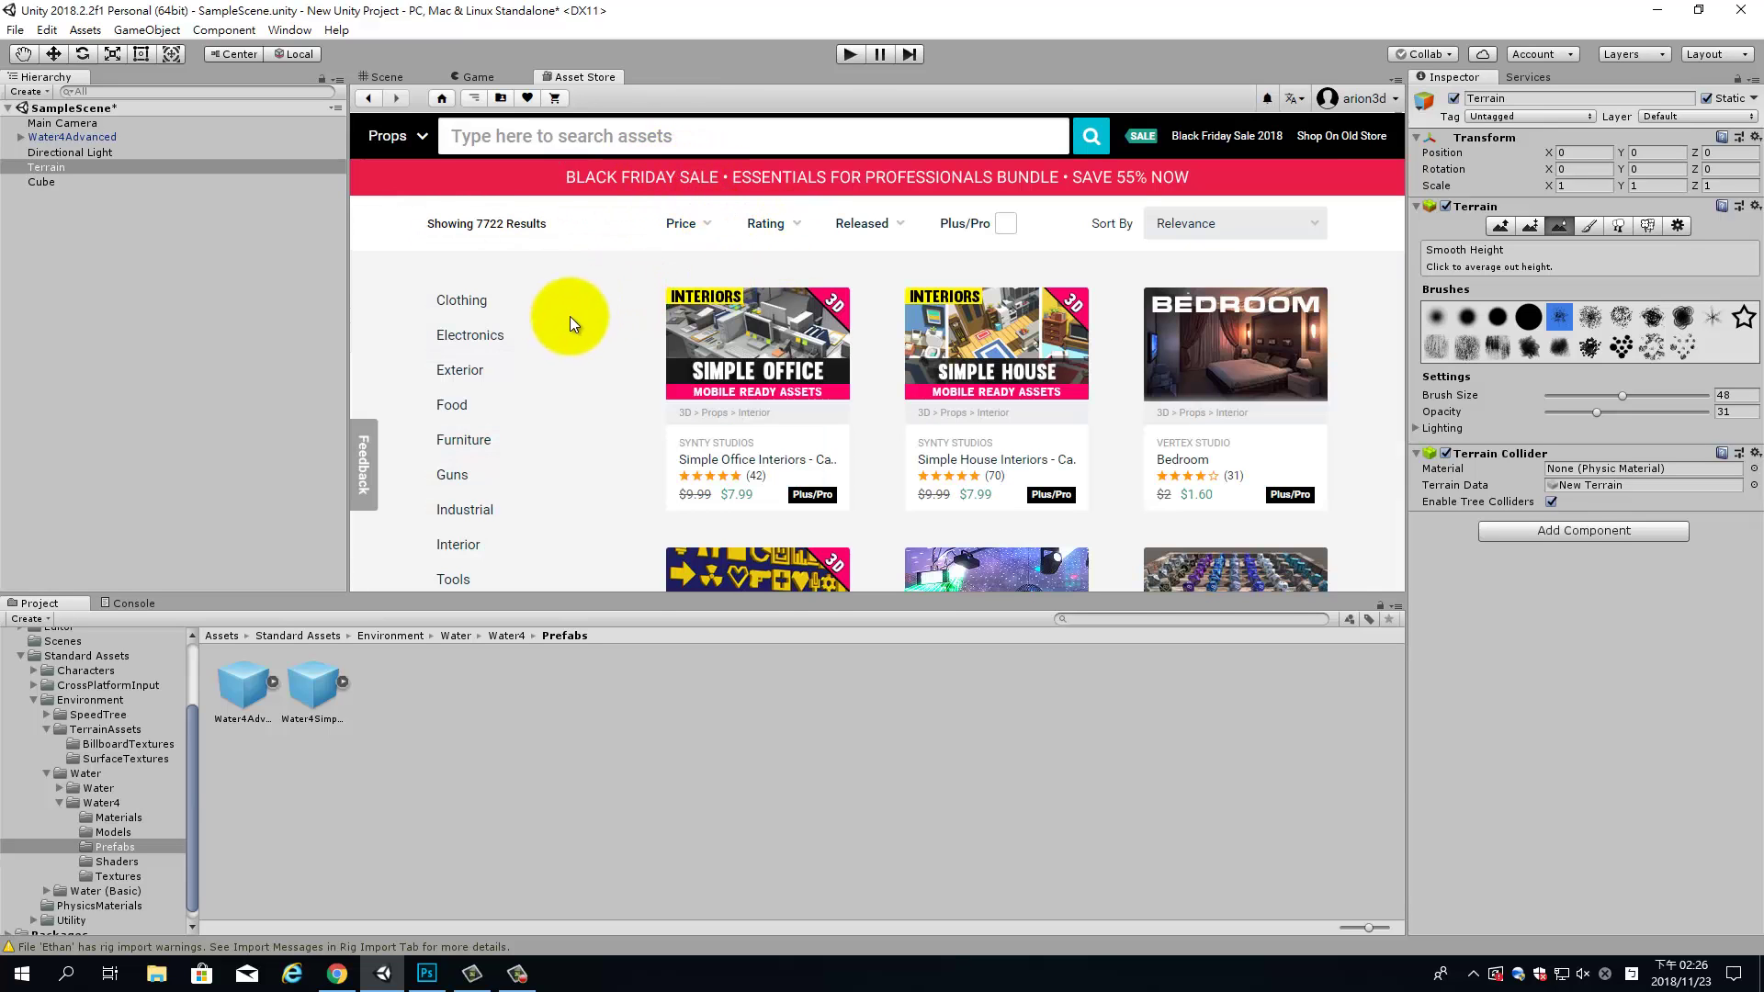
{"action": "scroll", "coordinate": [529, 340], "scroll_direction": "down", "scroll_amount": 1}
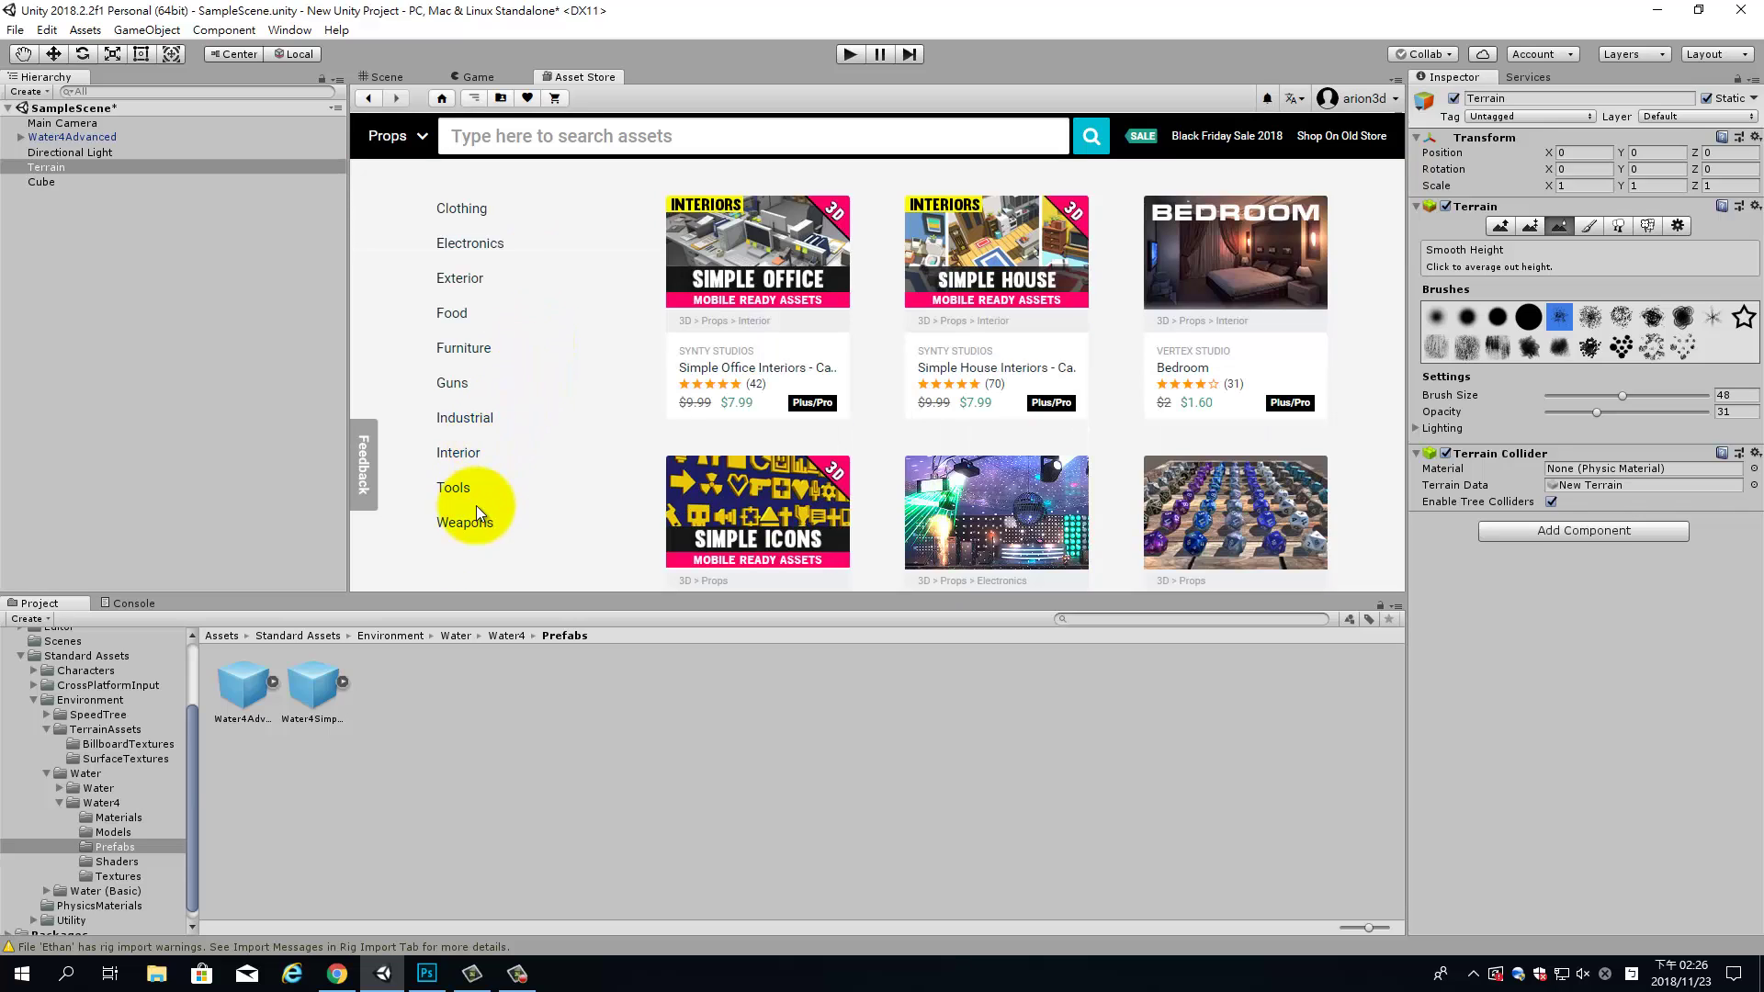
{"action": "scroll", "coordinate": [484, 306], "scroll_direction": "up", "scroll_amount": 1}
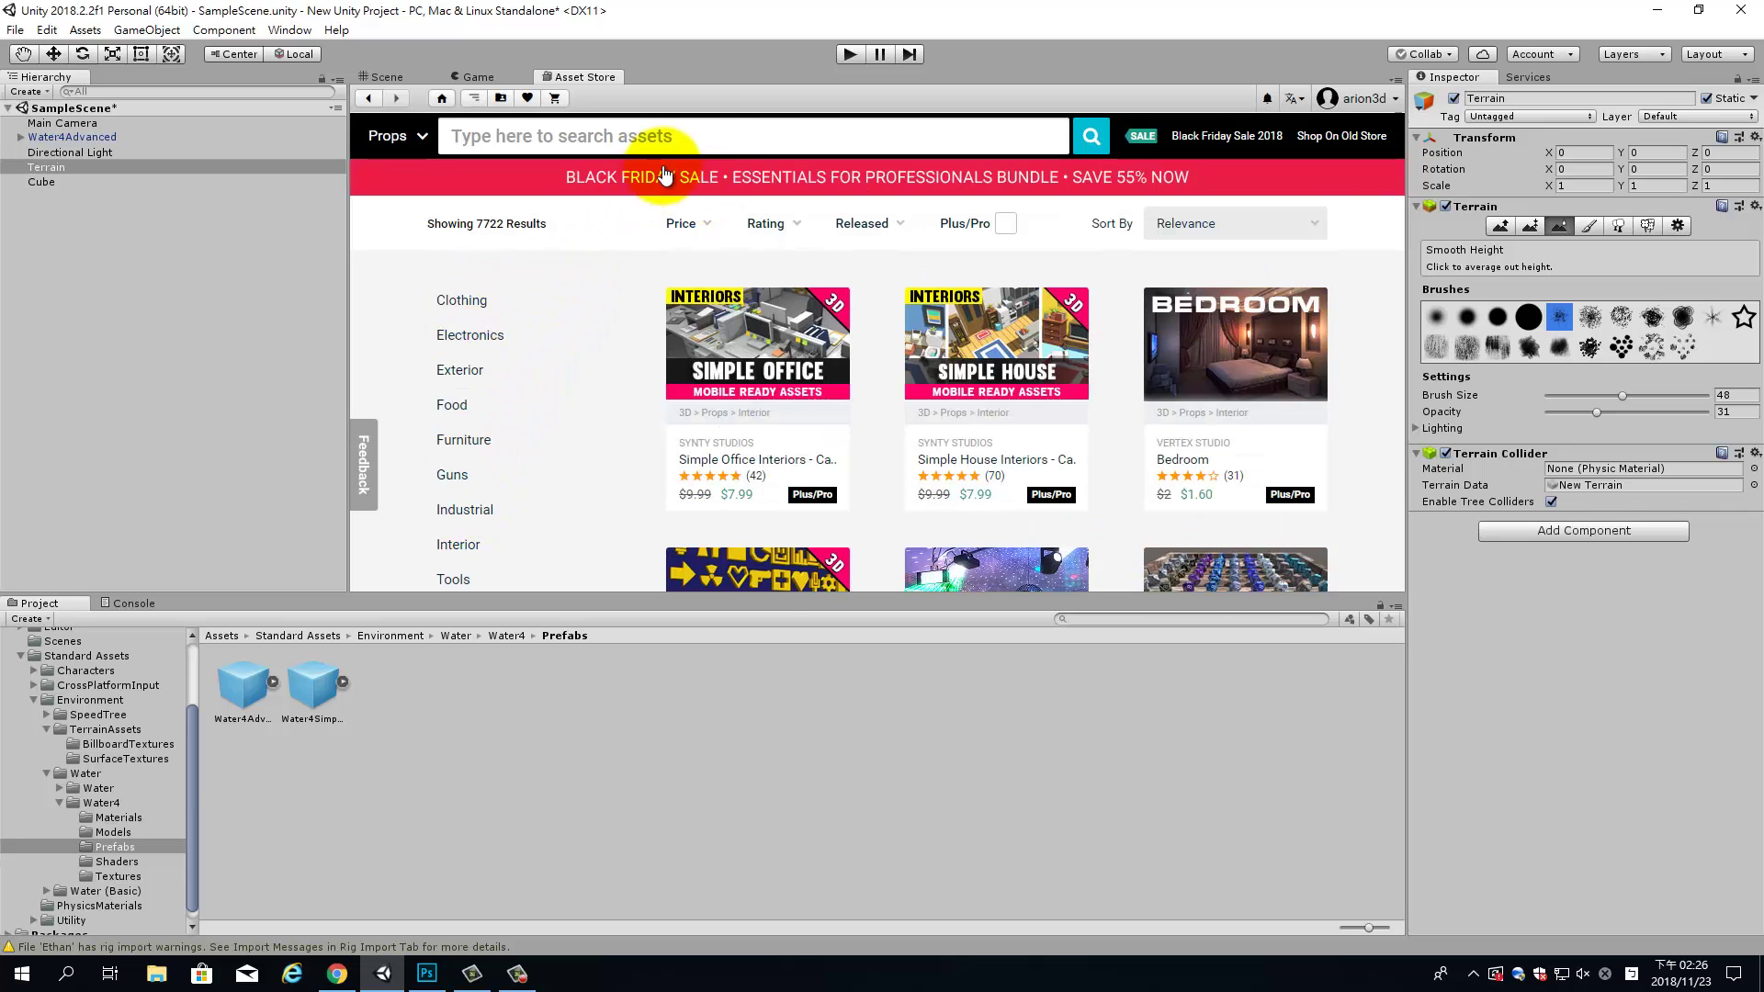
Set the price filter to $0 so only free Props assets are listed.
{"action": "left_click", "coordinate": [707, 223]}
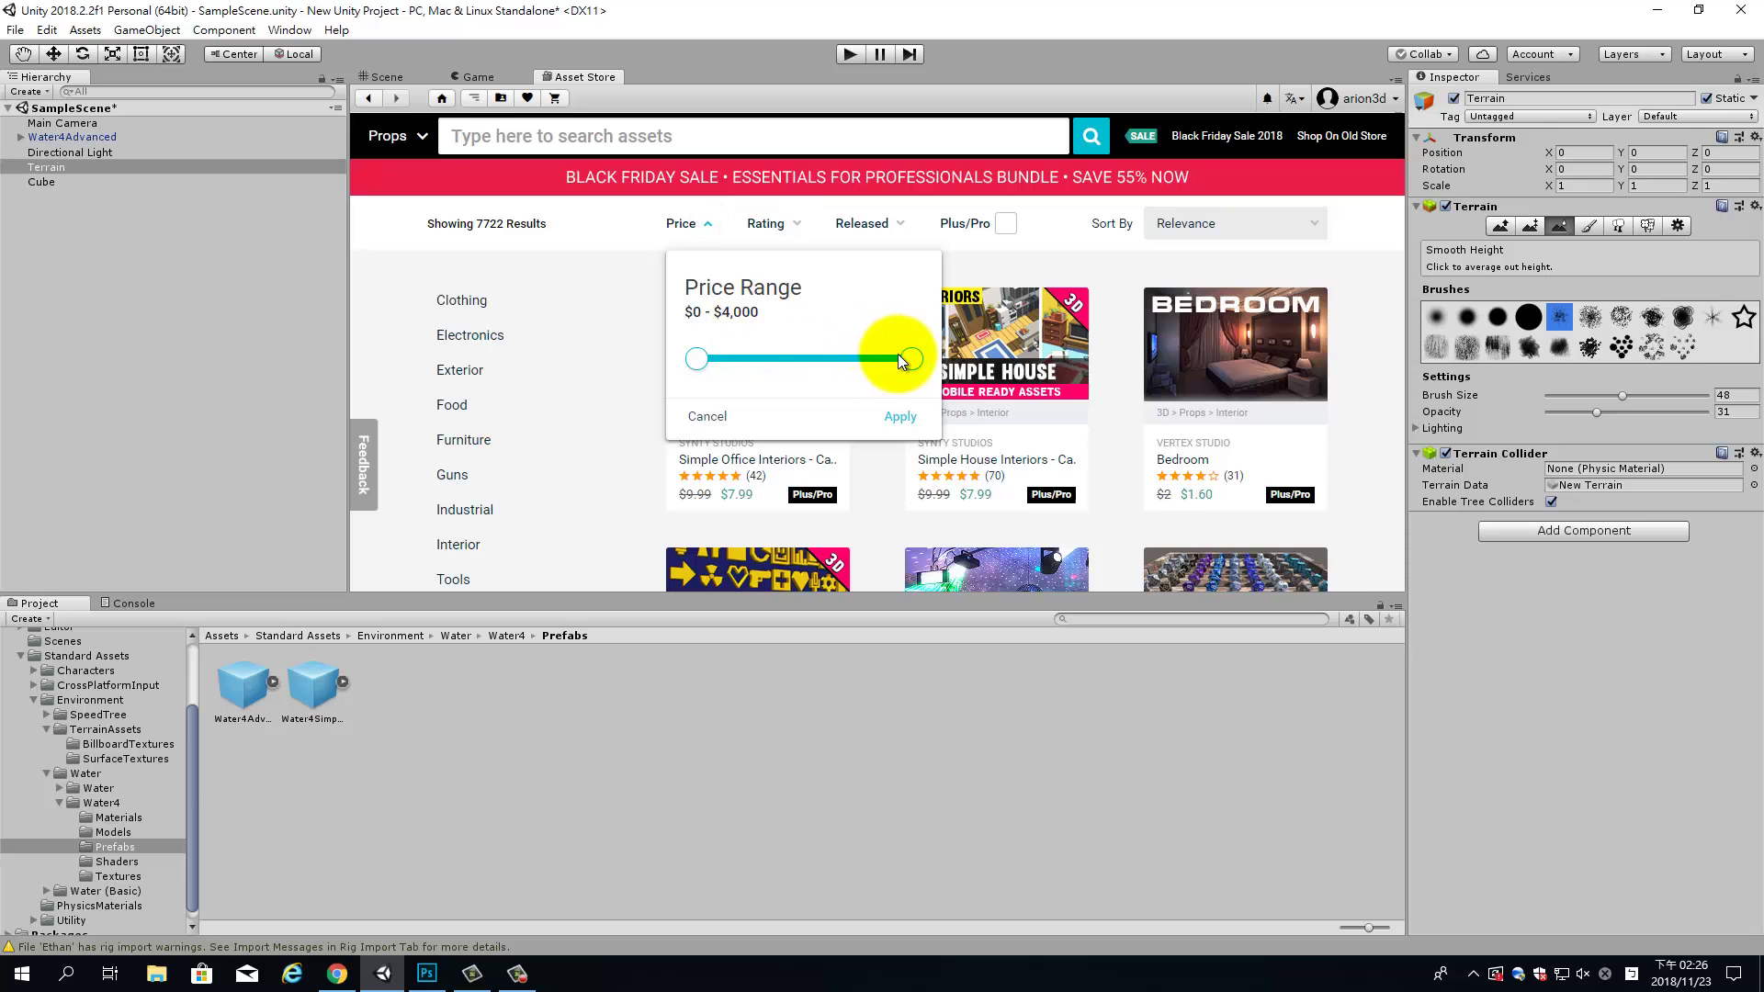
{"action": "left_click_drag", "start_coordinate": [900, 356], "coordinate": [681, 375]}
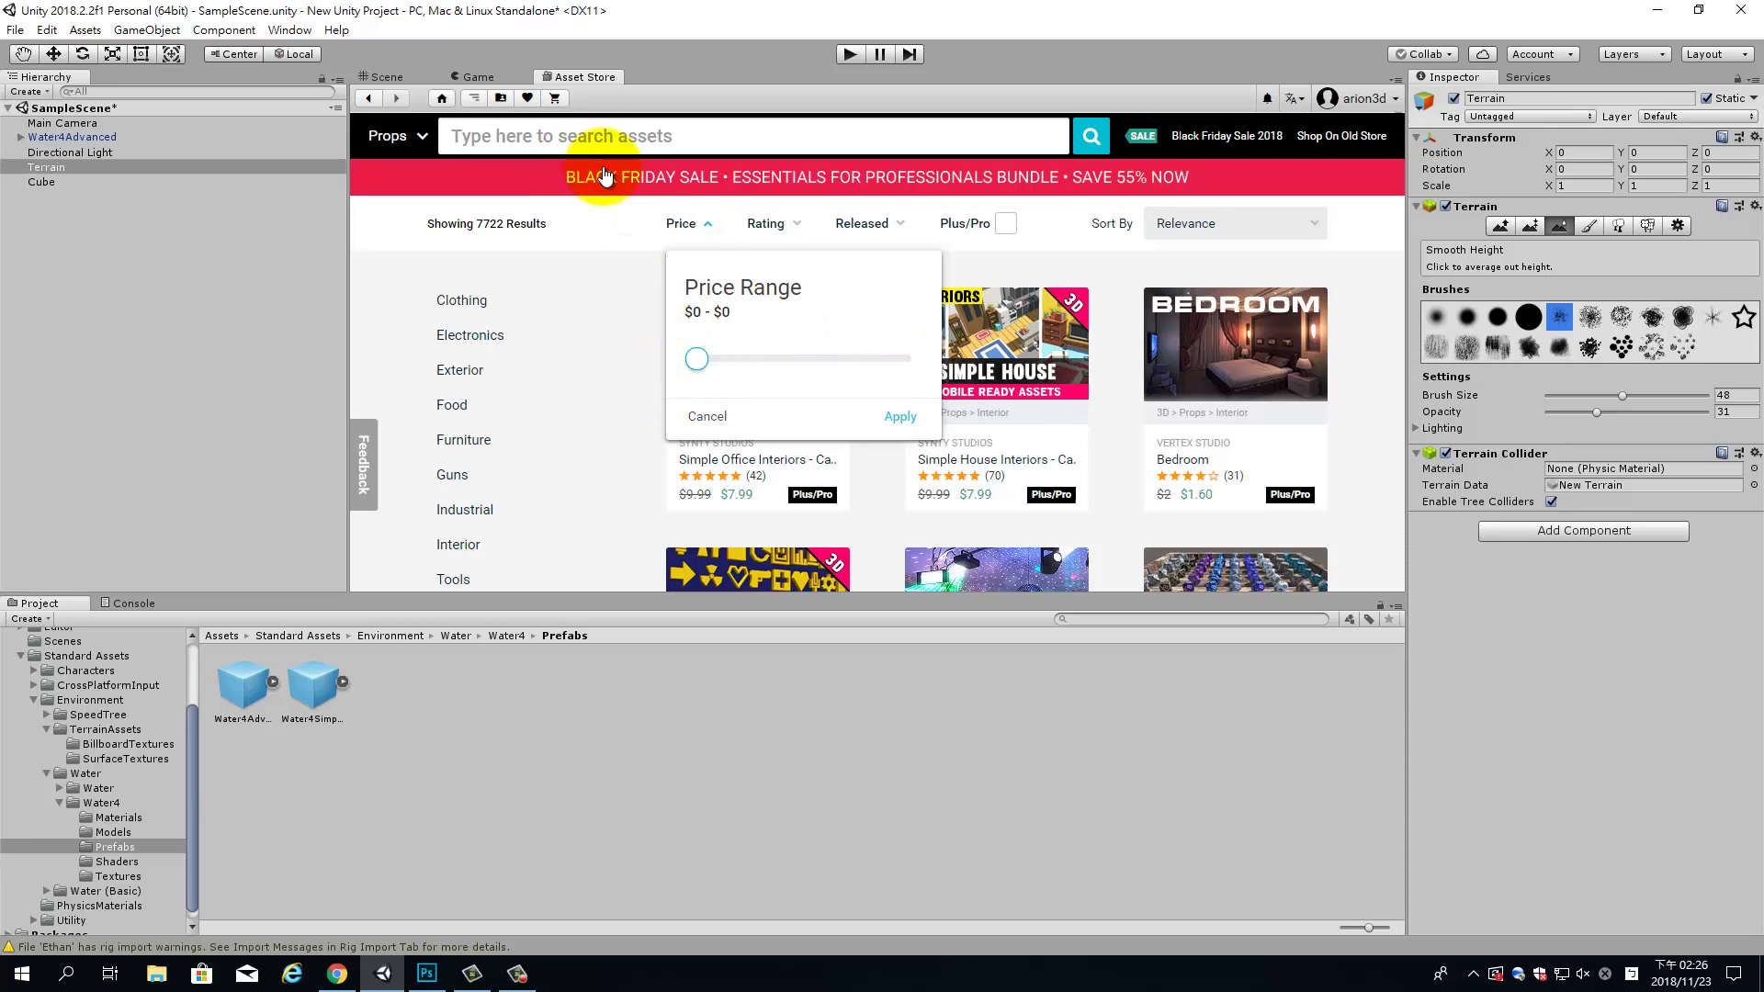
{"action": "left_click", "coordinate": [899, 415]}
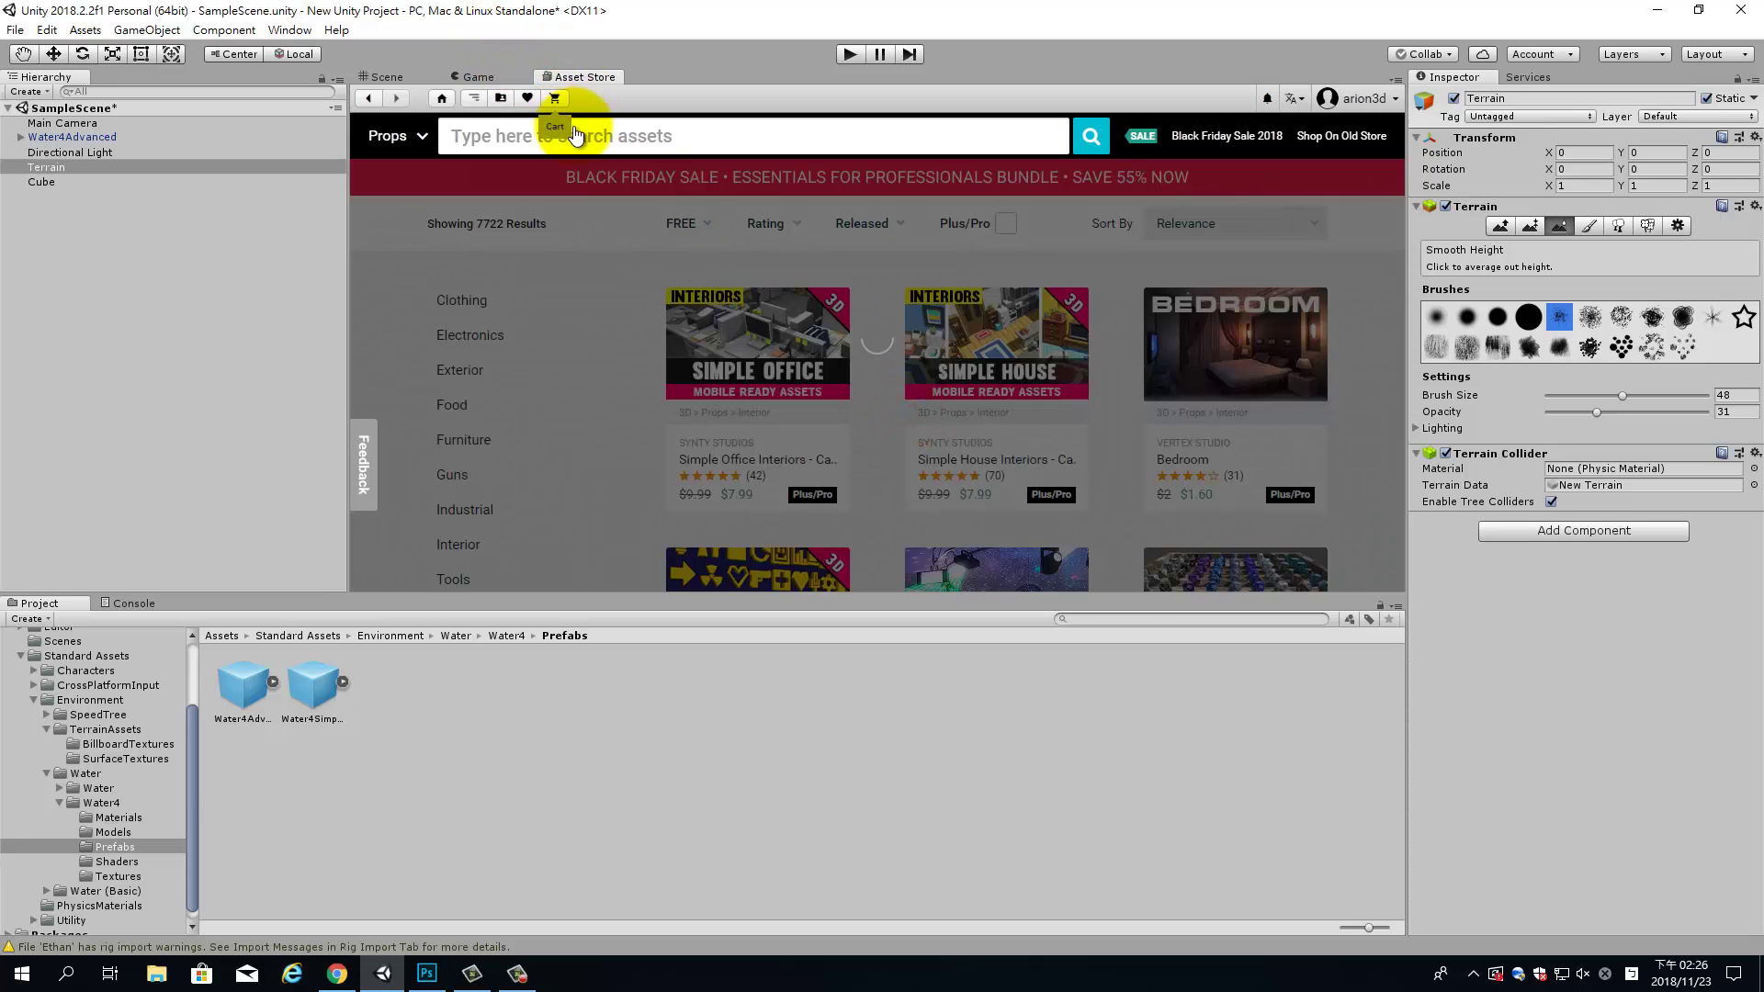
{"action": "left_click", "coordinate": [633, 135]}
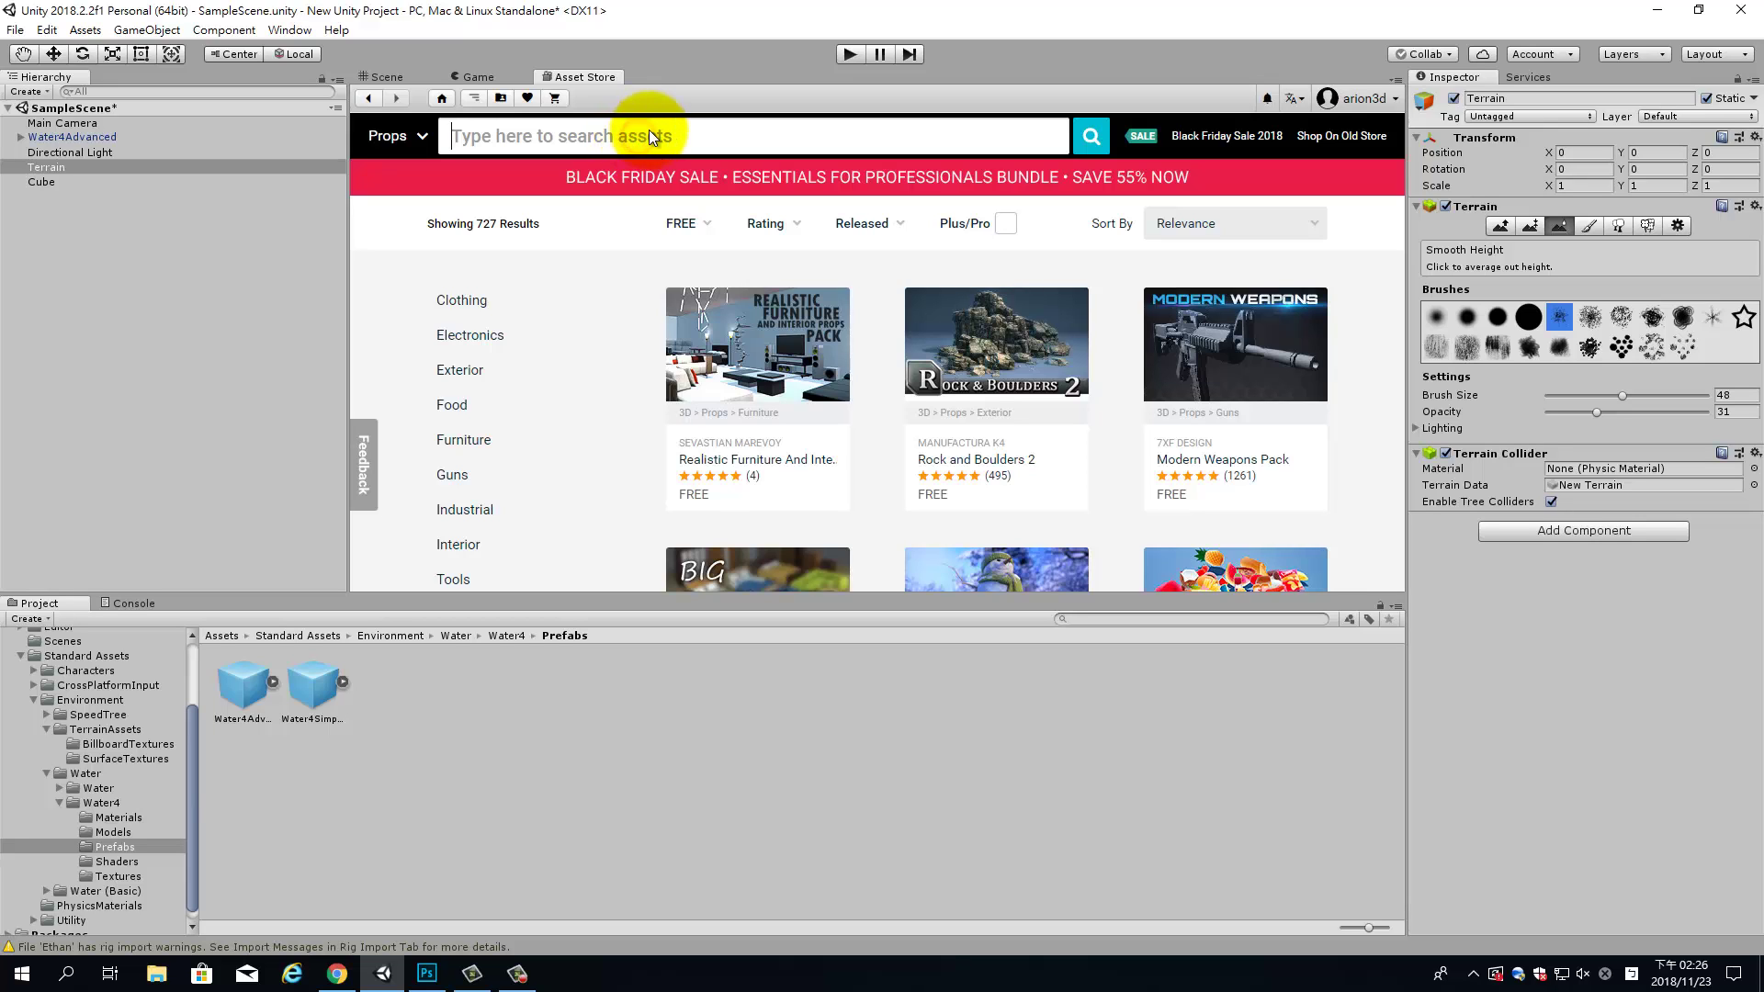
Search the Asset Store for 'rock' and browse the free Props results.
{"action": "type", "text": "r"}
{"action": "type", "text": "ock"}
{"action": "key", "text": "Return"}
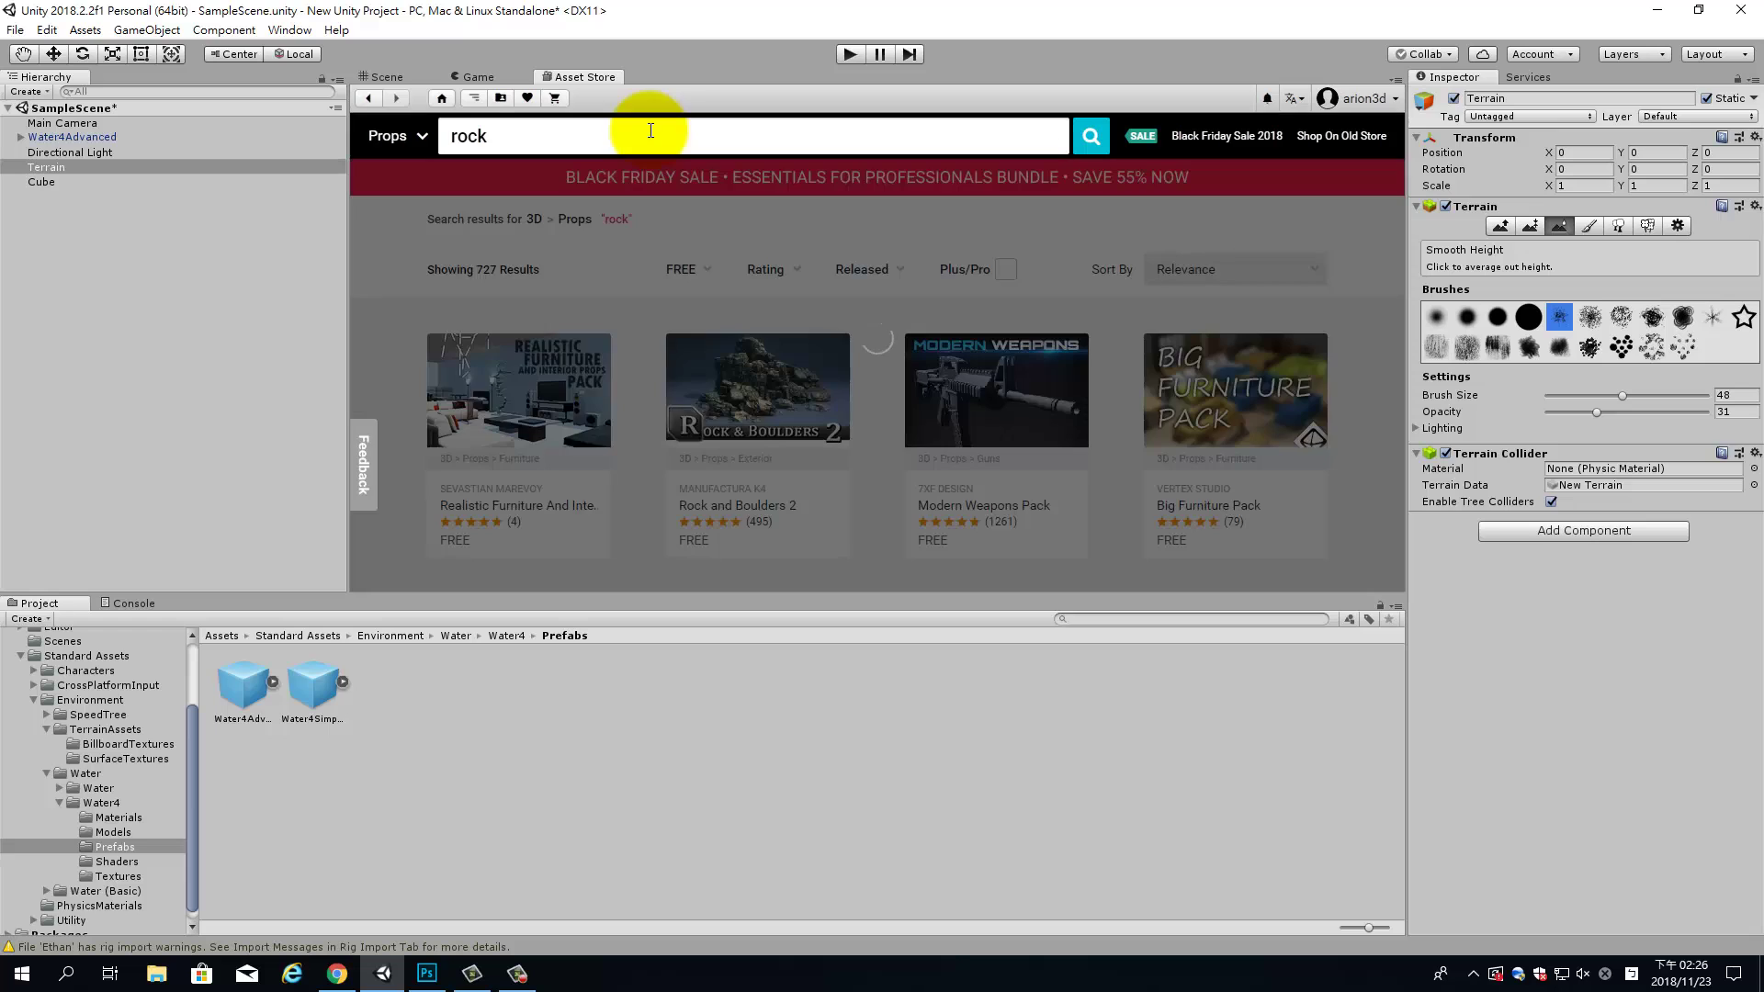
{"action": "scroll", "coordinate": [1010, 395], "scroll_direction": "down", "scroll_amount": 1}
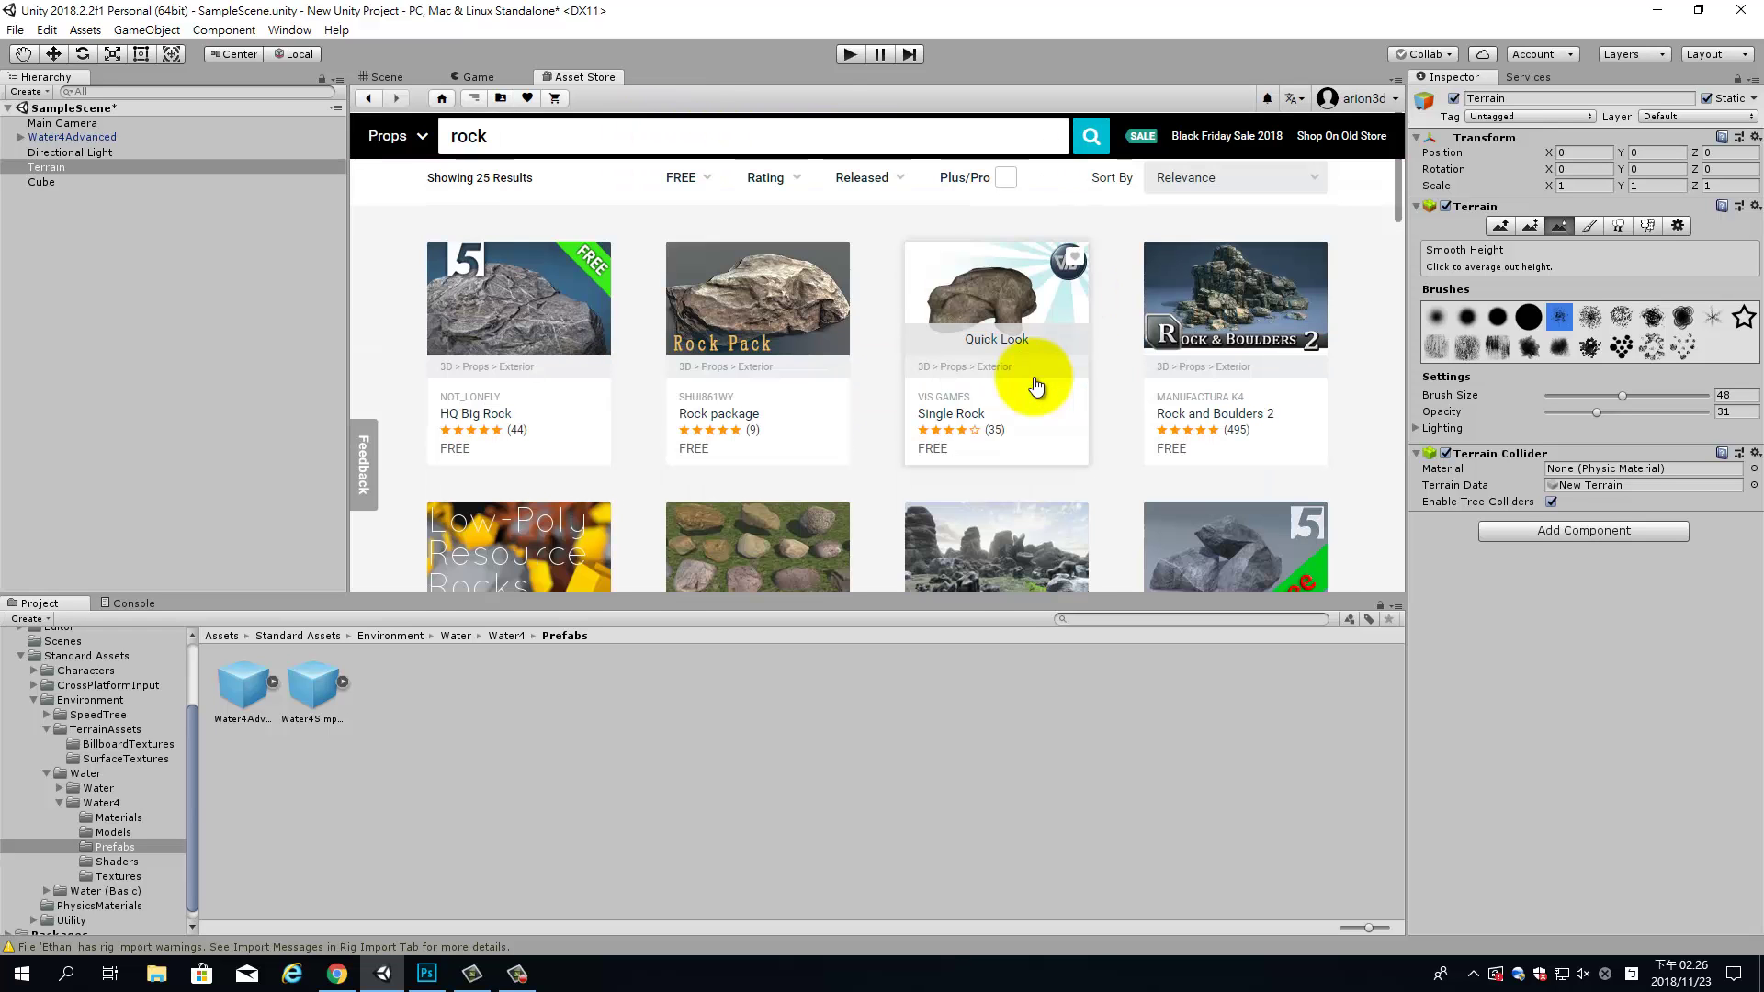
{"action": "scroll", "coordinate": [1110, 348], "scroll_direction": "down", "scroll_amount": 2}
{"action": "scroll", "coordinate": [1093, 347], "scroll_direction": "down", "scroll_amount": 1}
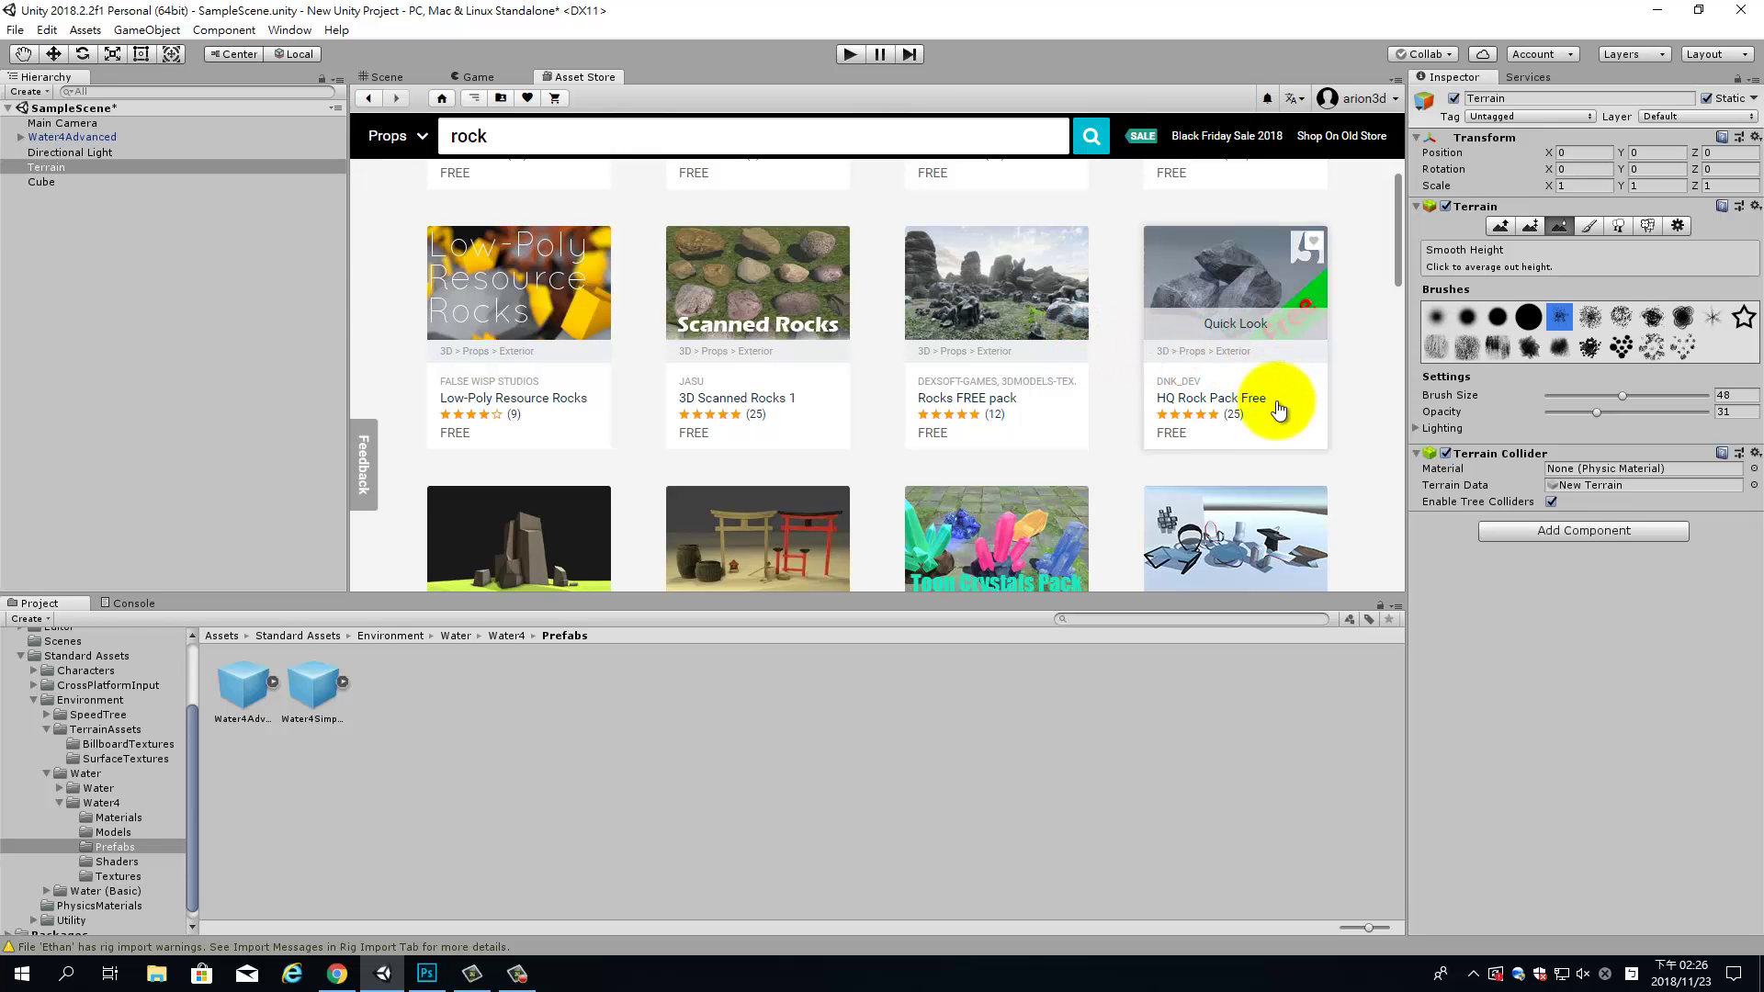
{"action": "scroll", "coordinate": [1286, 404], "scroll_direction": "down", "scroll_amount": 1}
{"action": "scroll", "coordinate": [1290, 402], "scroll_direction": "down", "scroll_amount": 4}
{"action": "scroll", "coordinate": [1267, 395], "scroll_direction": "down", "scroll_amount": 2}
{"action": "scroll", "coordinate": [1185, 377], "scroll_direction": "down", "scroll_amount": 2}
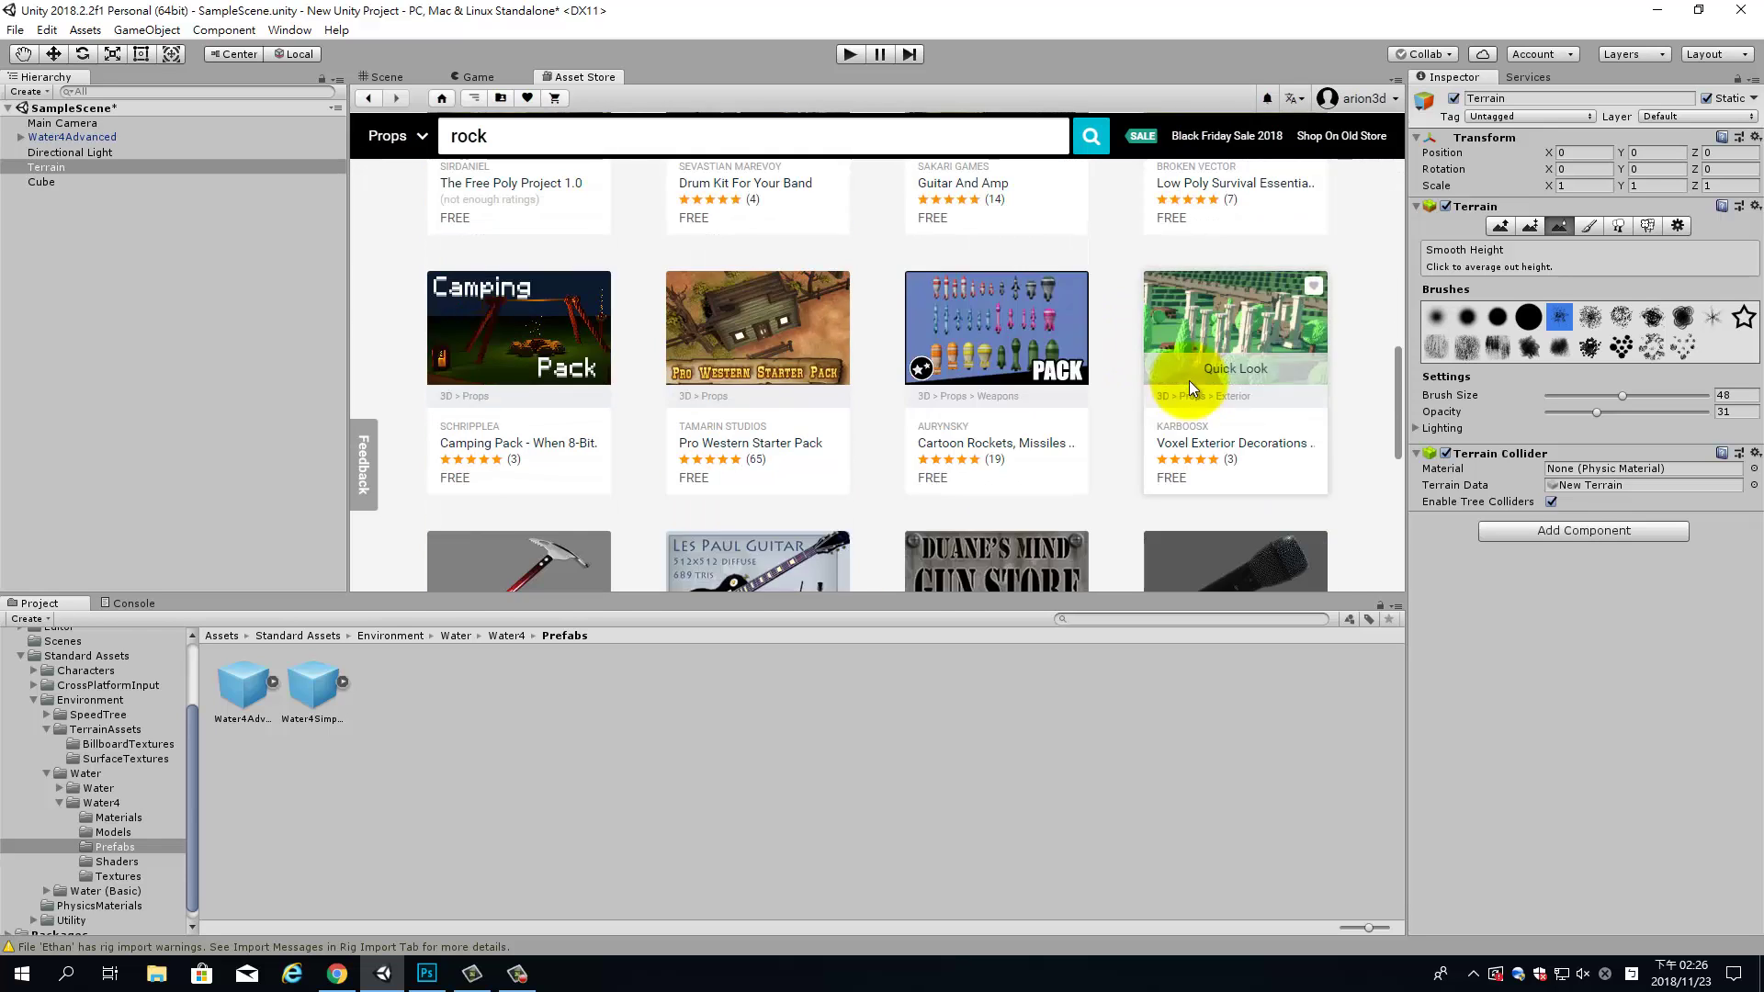
{"action": "scroll", "coordinate": [1188, 381], "scroll_direction": "down", "scroll_amount": 1}
{"action": "scroll", "coordinate": [1180, 431], "scroll_direction": "up", "scroll_amount": 8}
{"action": "scroll", "coordinate": [1167, 376], "scroll_direction": "up", "scroll_amount": 3}
{"action": "scroll", "coordinate": [1129, 367], "scroll_direction": "up", "scroll_amount": 2}
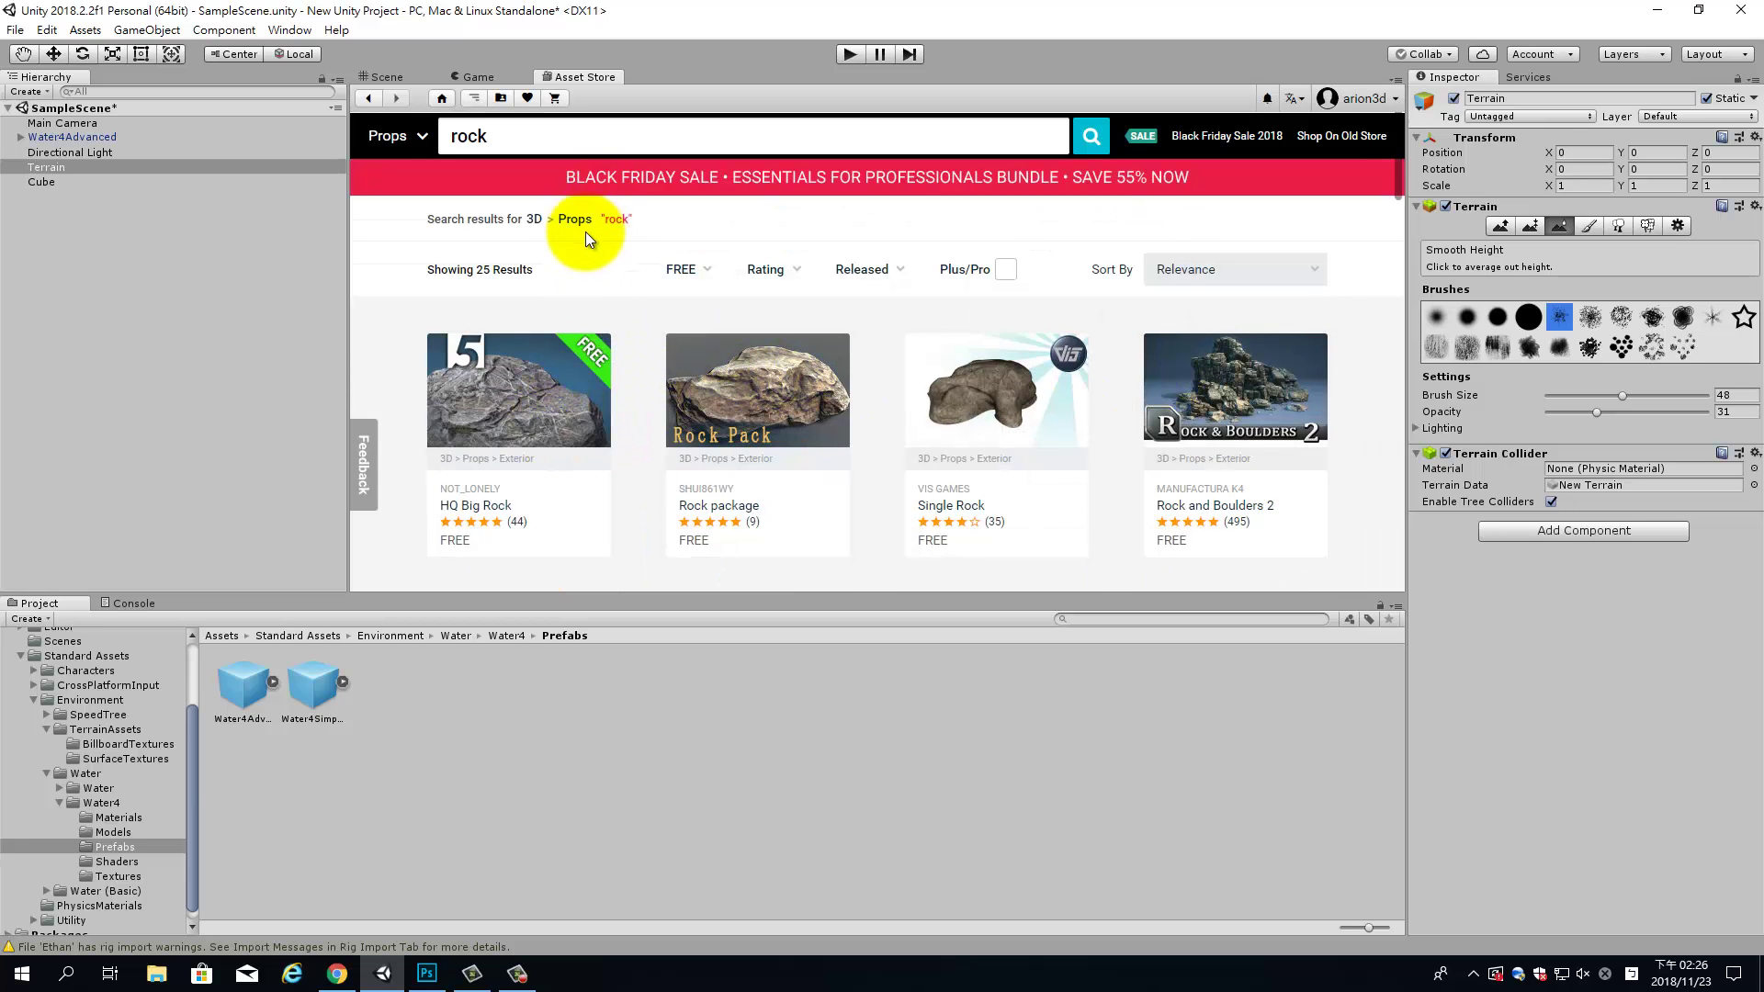
{"action": "scroll", "coordinate": [542, 364], "scroll_direction": "down", "scroll_amount": 1}
{"action": "scroll", "coordinate": [1004, 423], "scroll_direction": "down", "scroll_amount": 2}
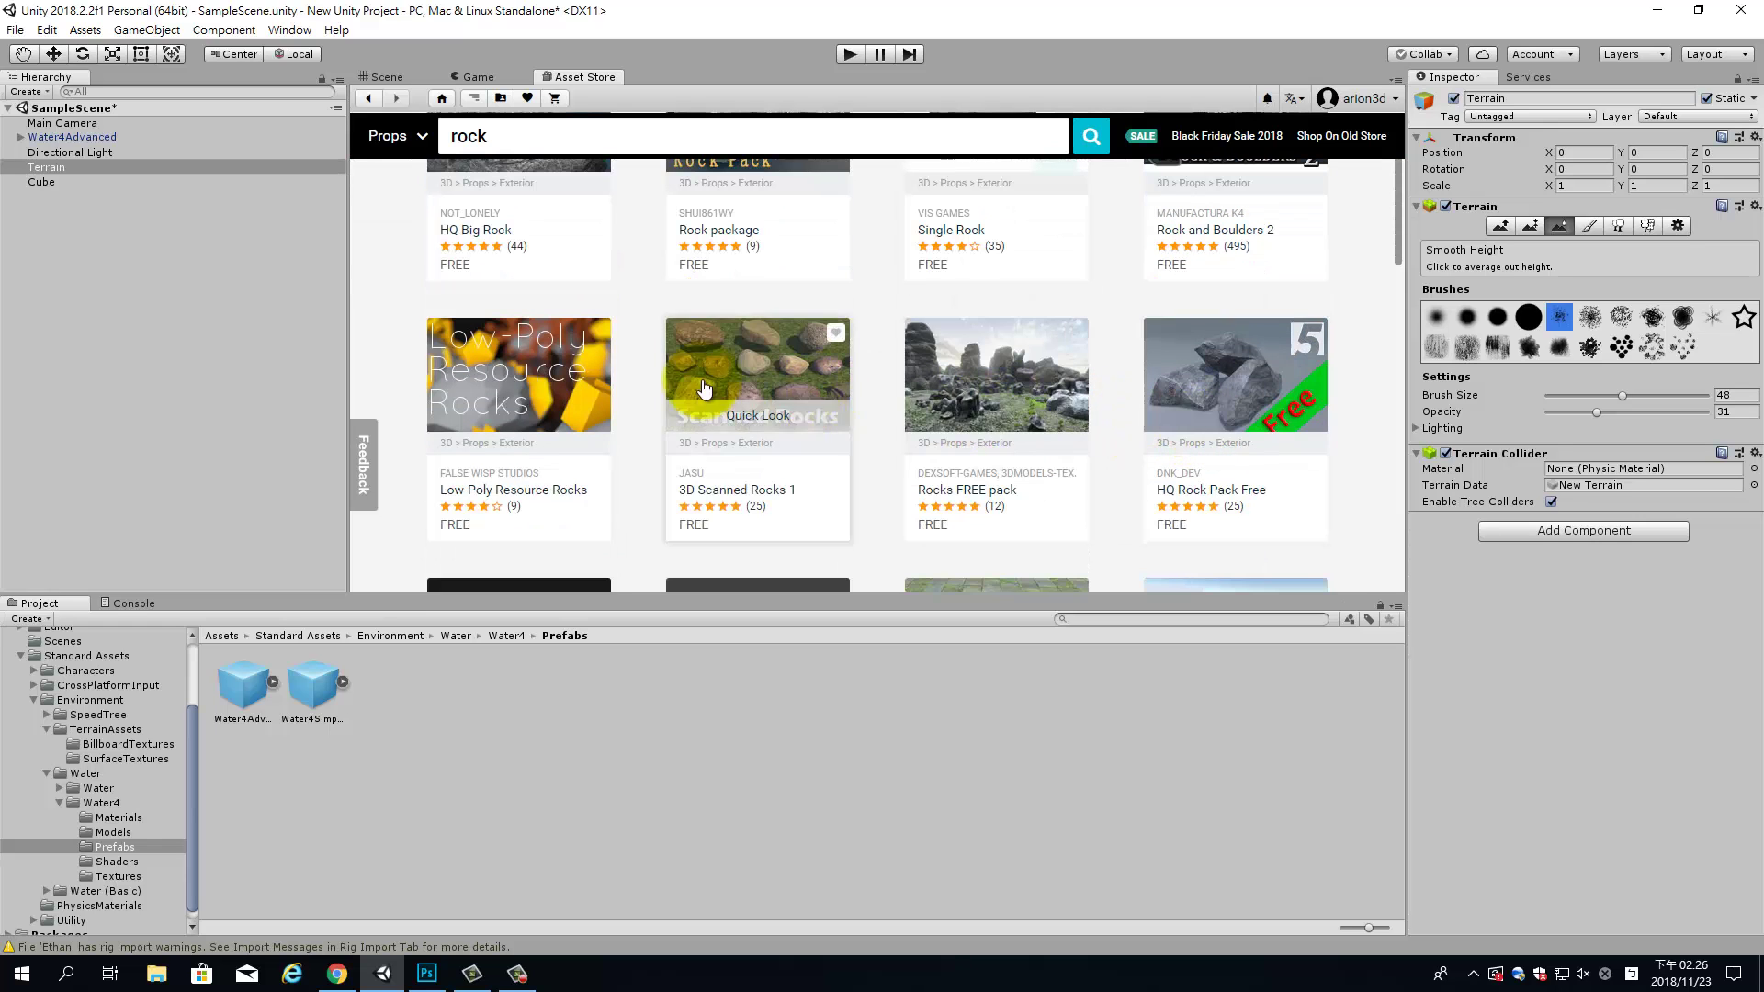
{"action": "scroll", "coordinate": [531, 370], "scroll_direction": "up", "scroll_amount": 3}
Preview the HQ Big Rock product page, then return to the 25 rock results.
{"action": "left_click", "coordinate": [532, 371]}
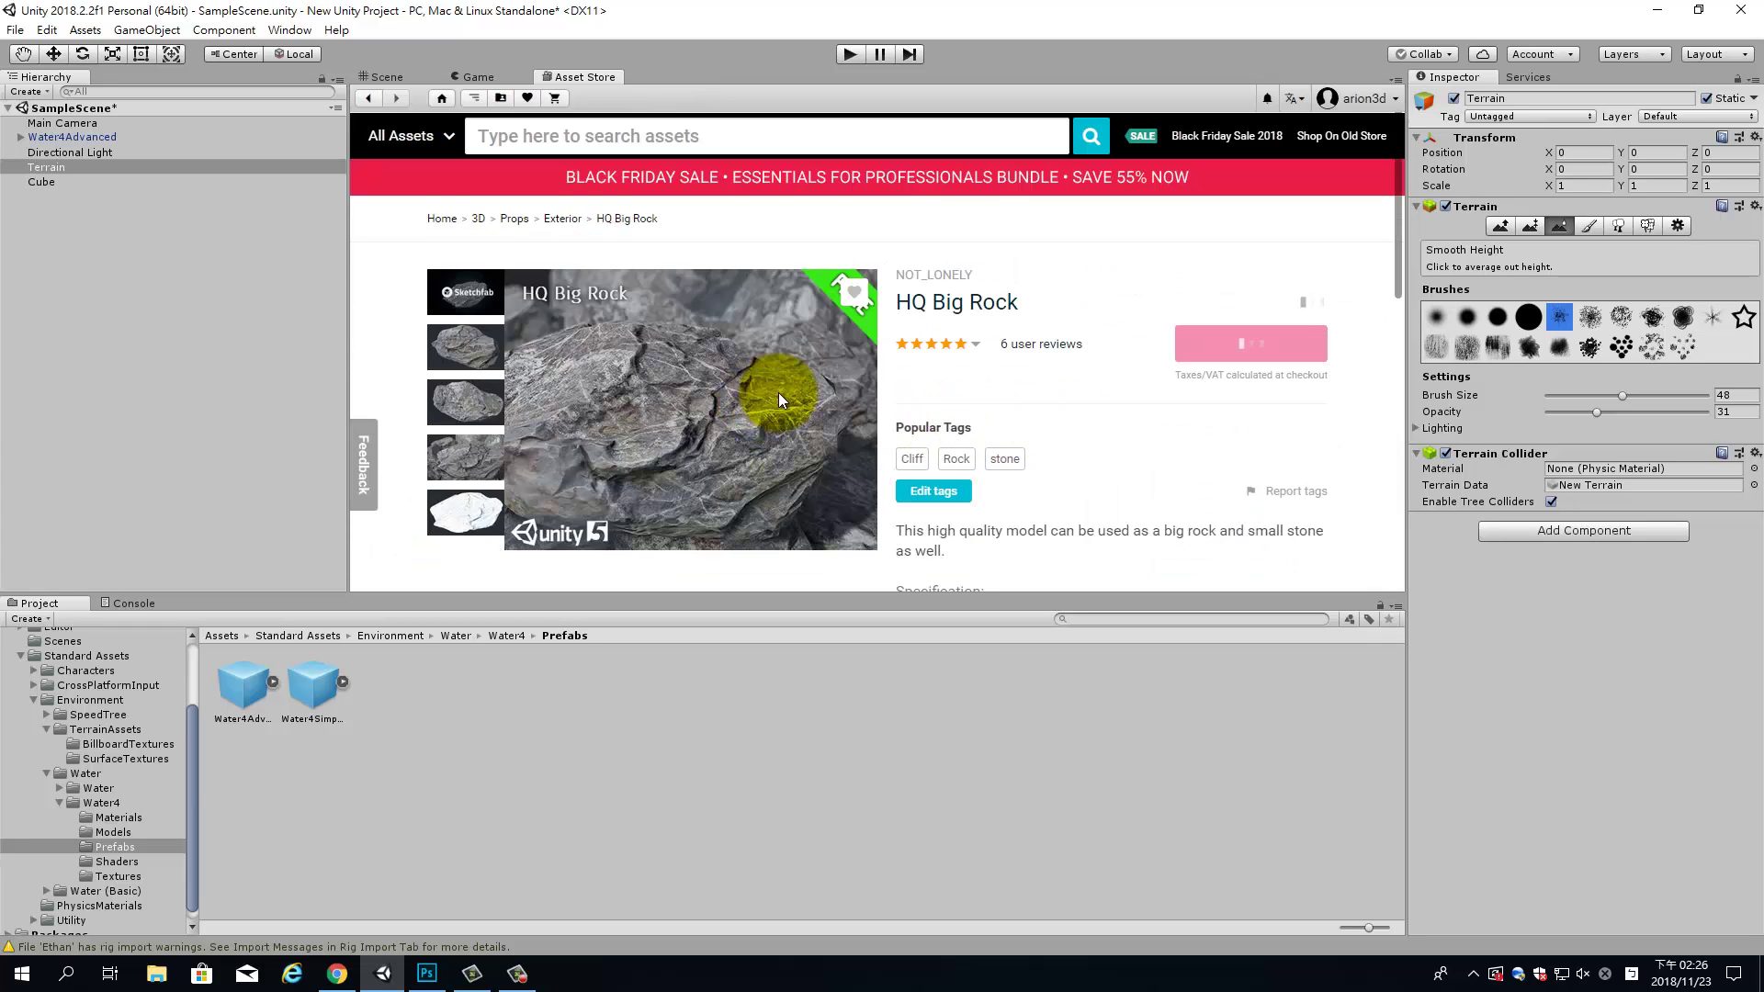
{"action": "scroll", "coordinate": [674, 387], "scroll_direction": "down", "scroll_amount": 3}
{"action": "left_click", "coordinate": [369, 98]}
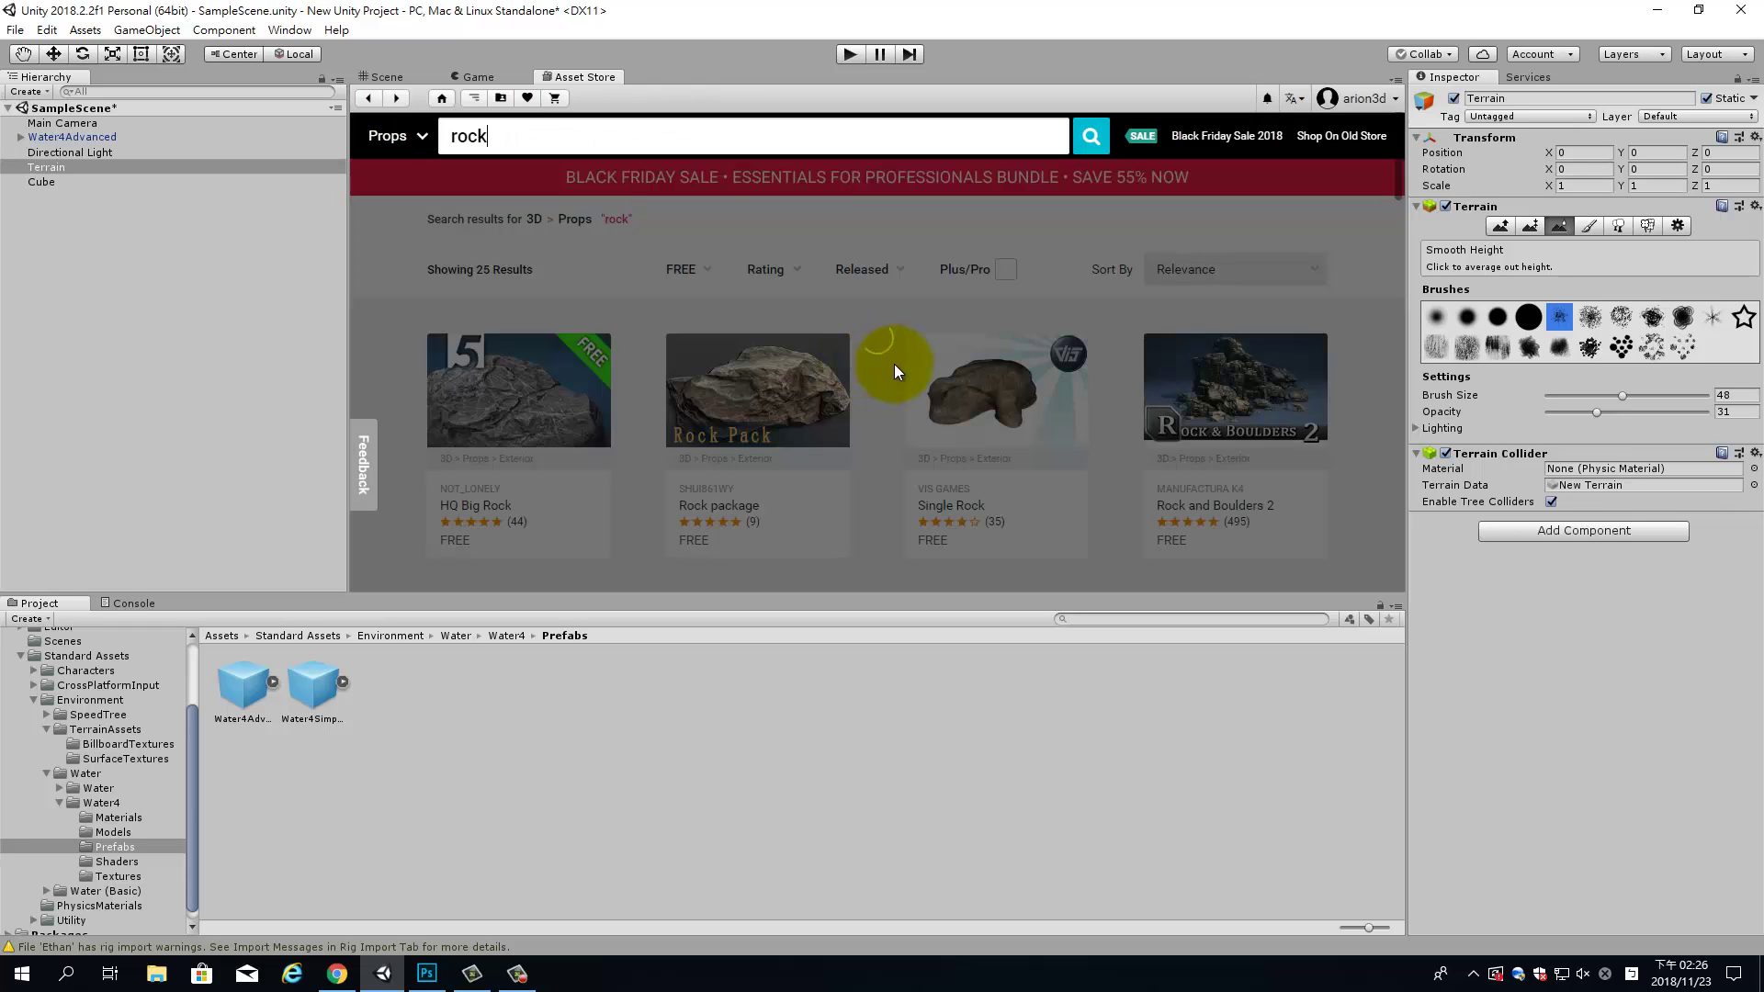
{"action": "scroll", "coordinate": [1148, 481], "scroll_direction": "down", "scroll_amount": 3}
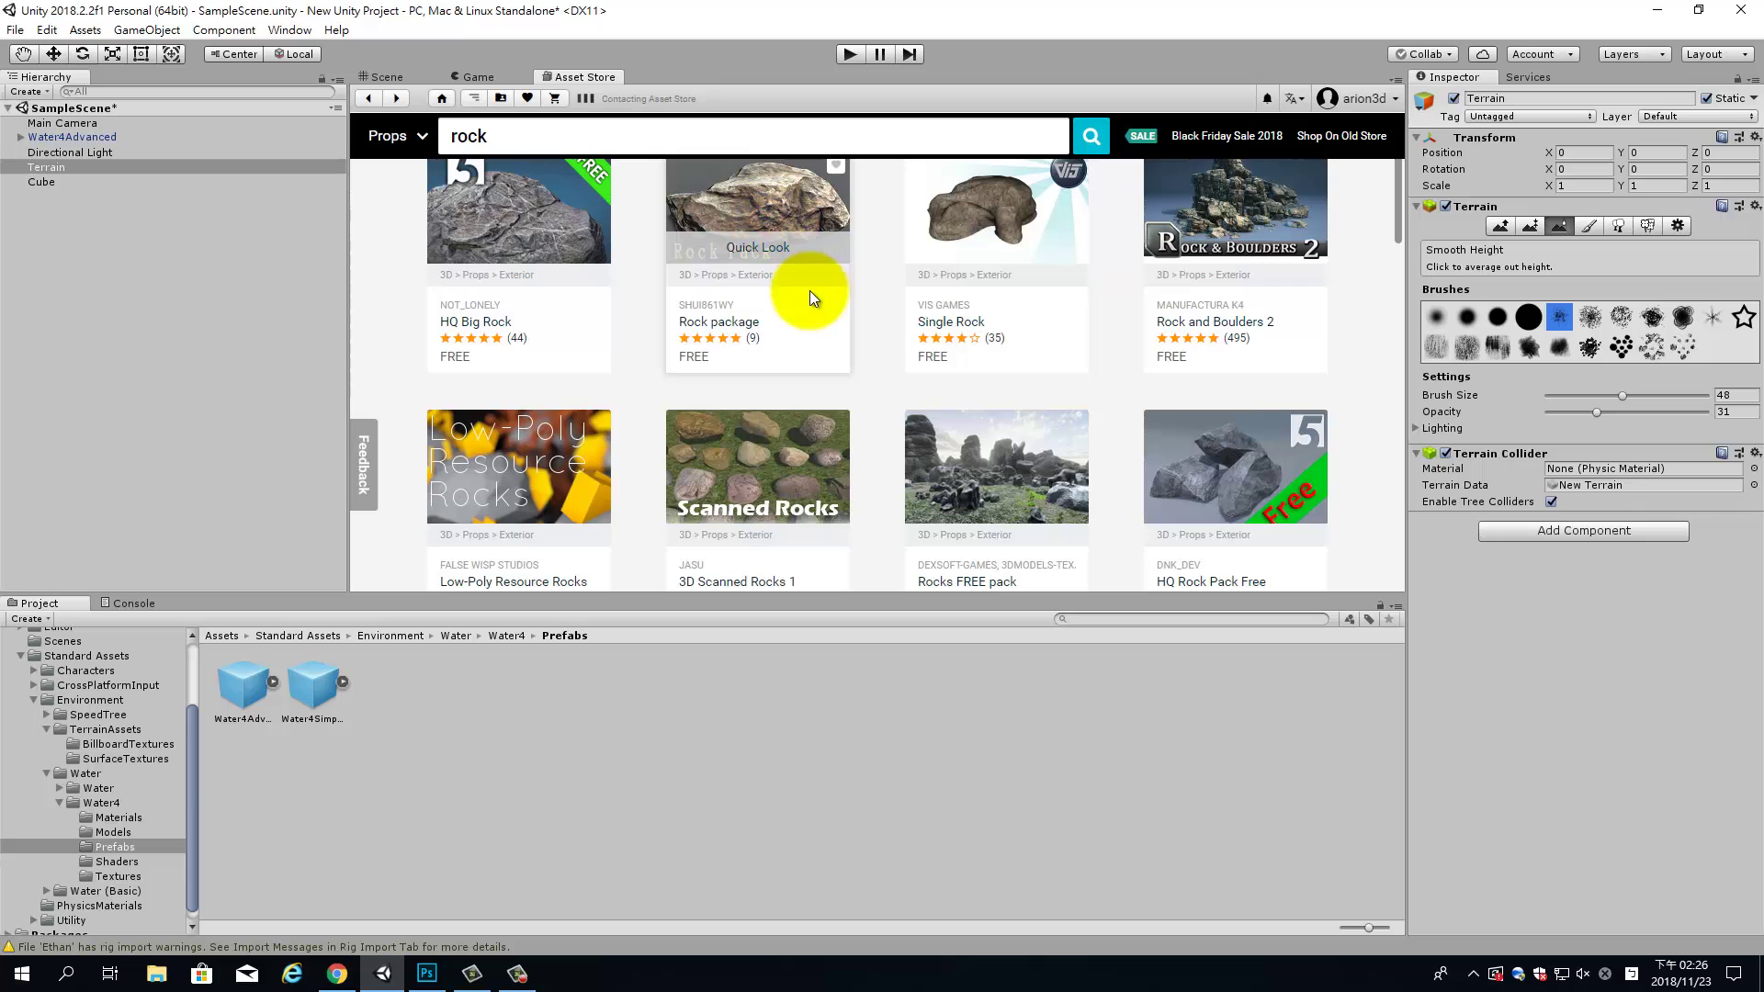
Open the free Rock package's store page and import it to list its rock materials and meshes.
{"action": "left_click", "coordinate": [812, 285]}
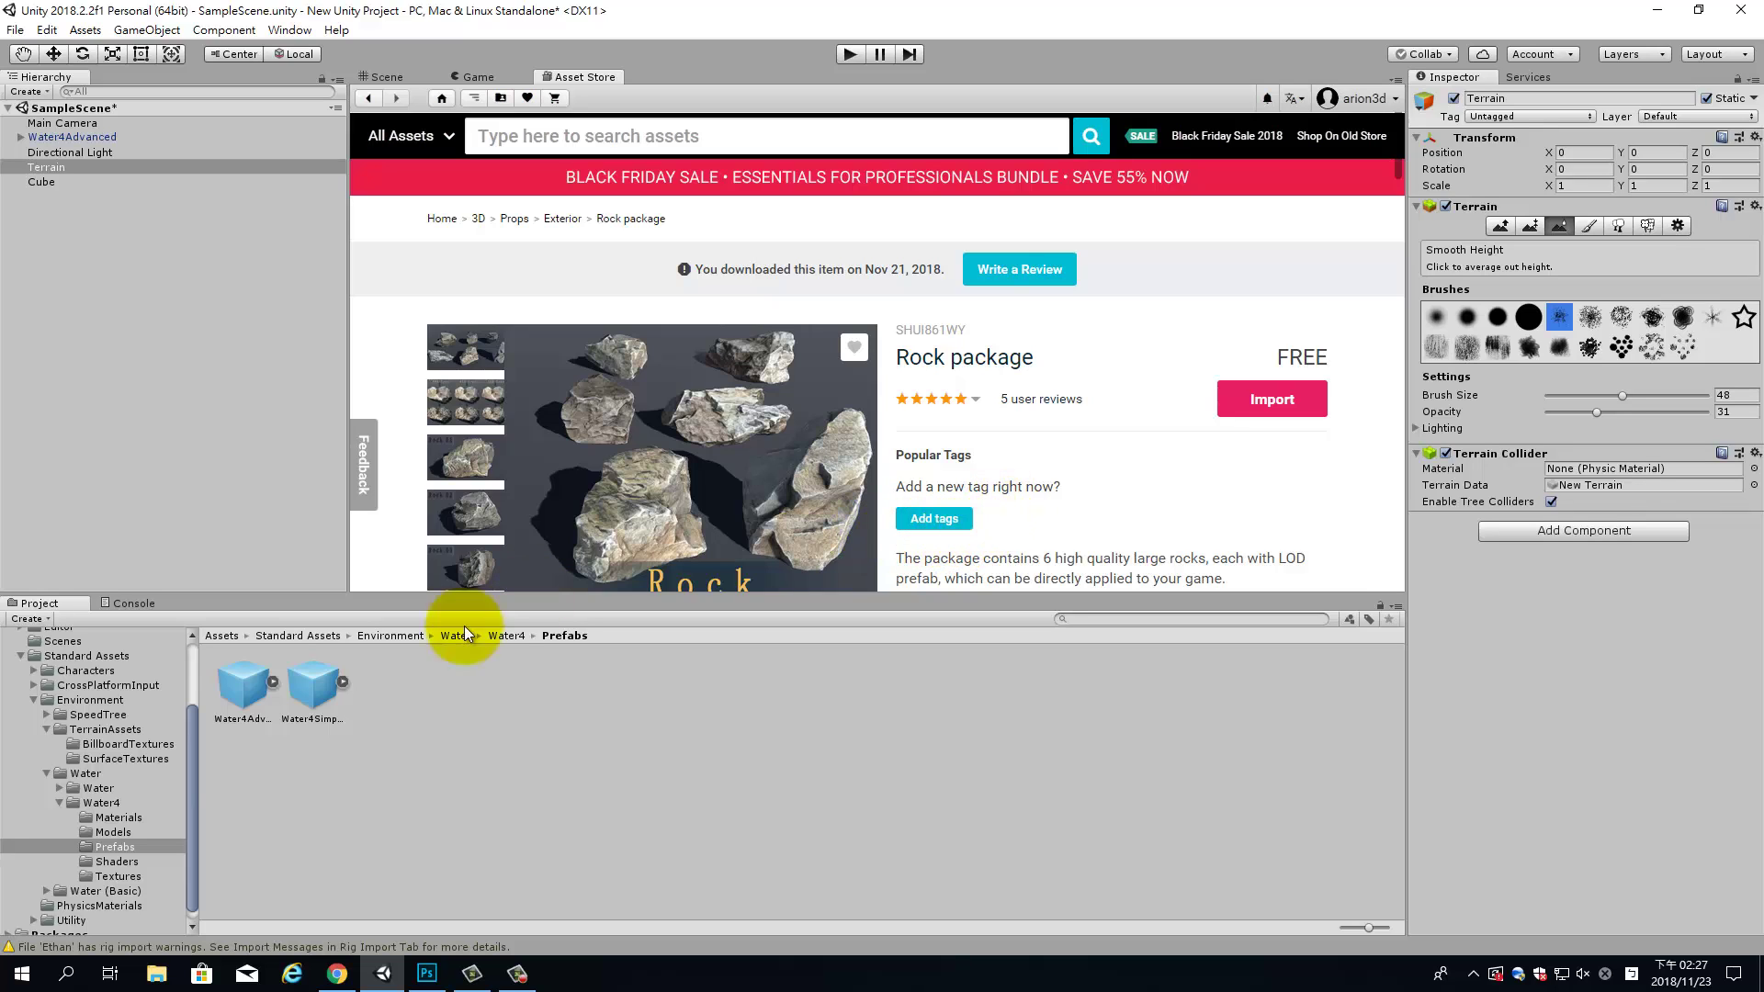
{"action": "left_click", "coordinate": [1259, 405]}
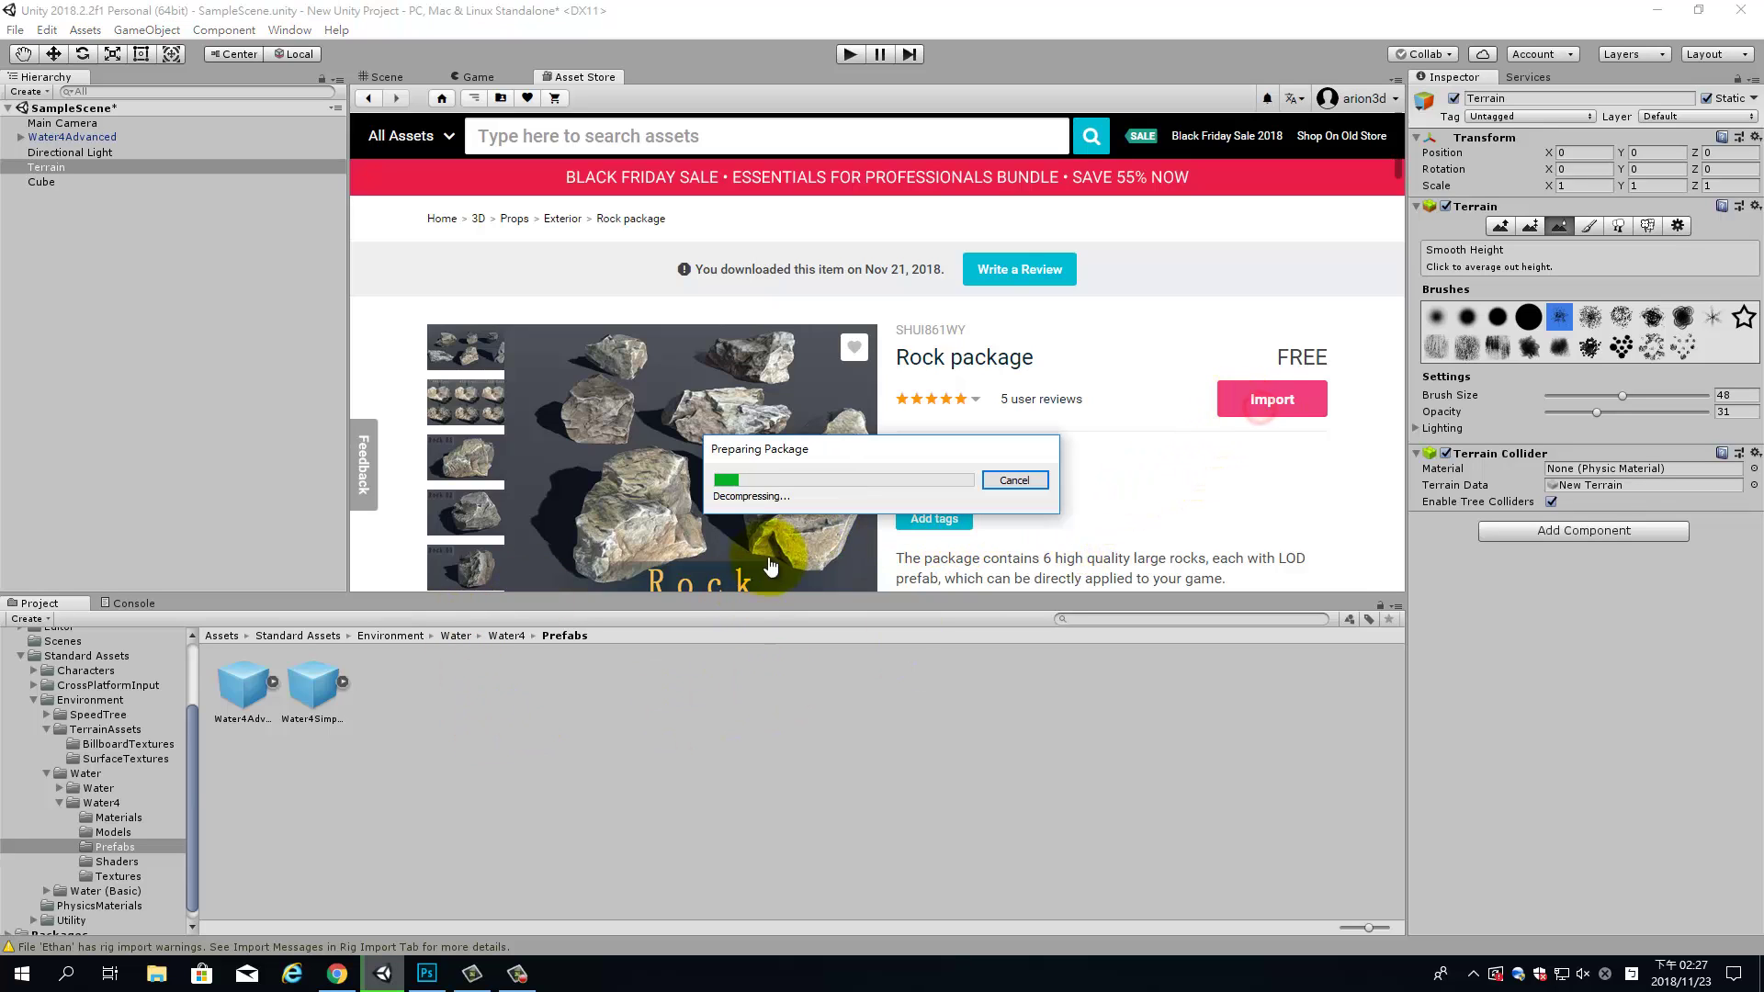